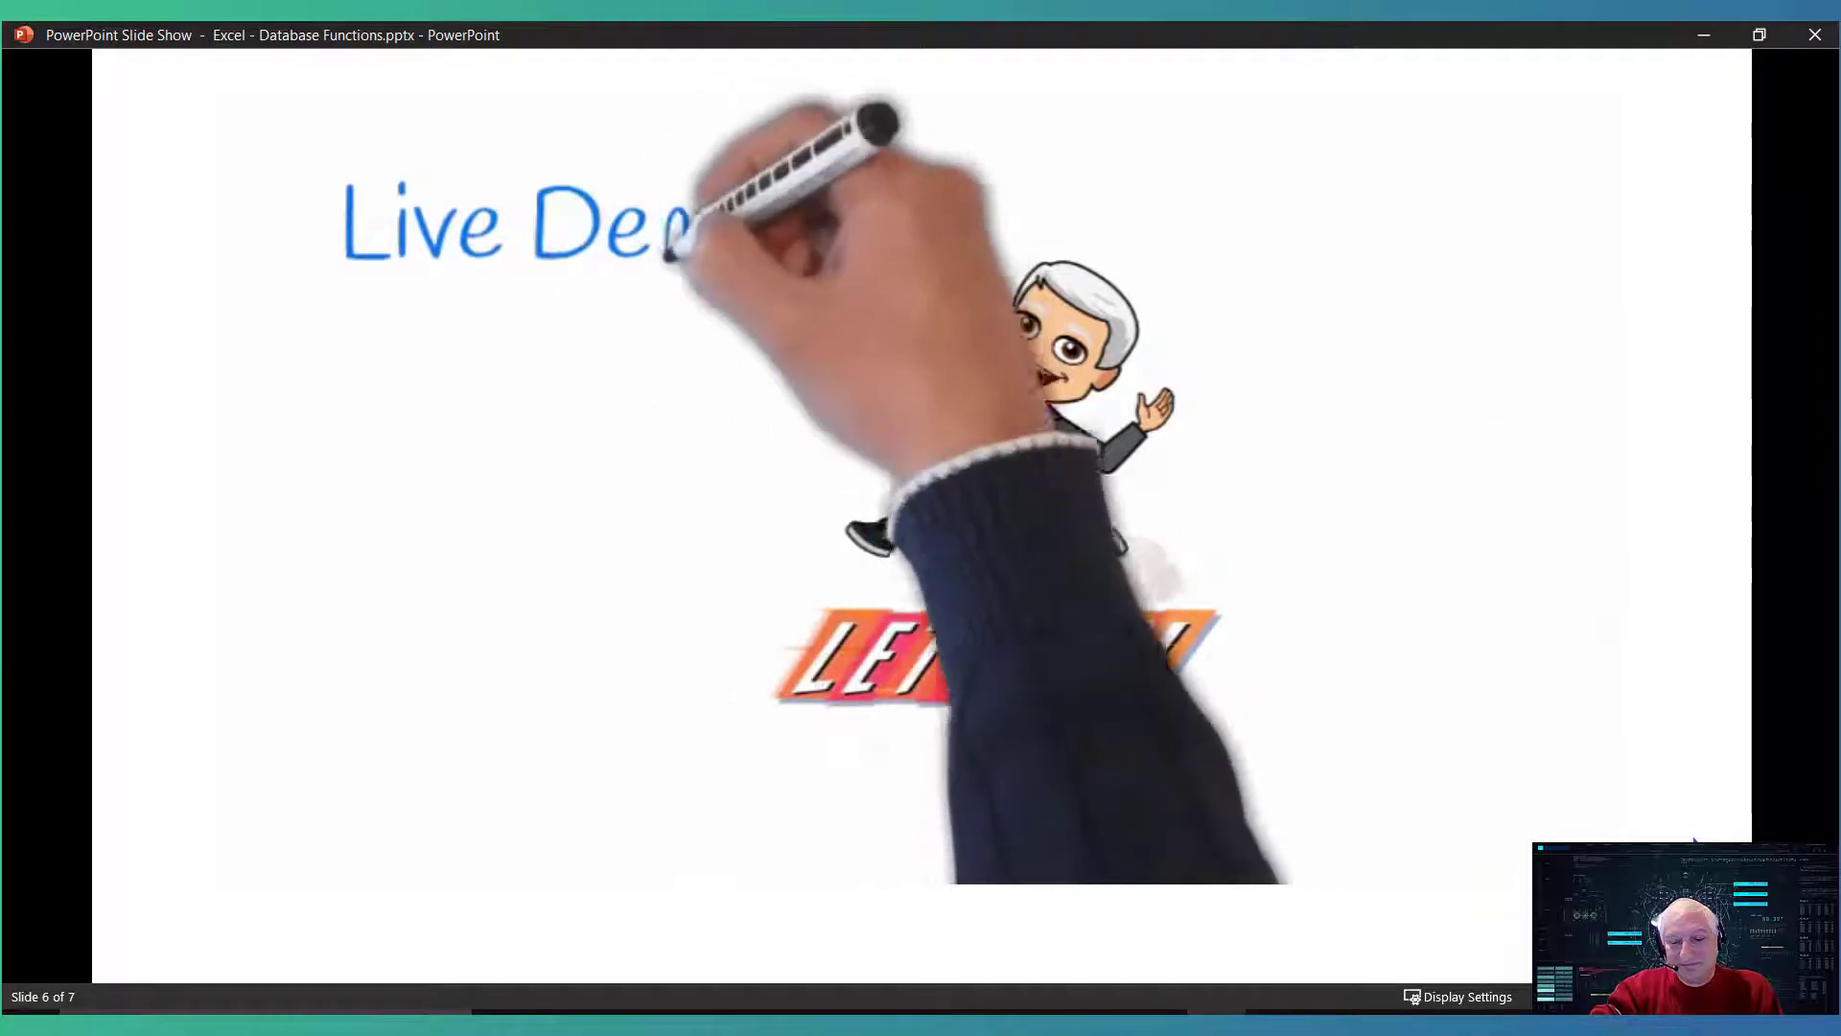
Switch to the Financial Sample workbook in Excel and name the data range A1:J59, headers included, MyData
key(alt+Tab)
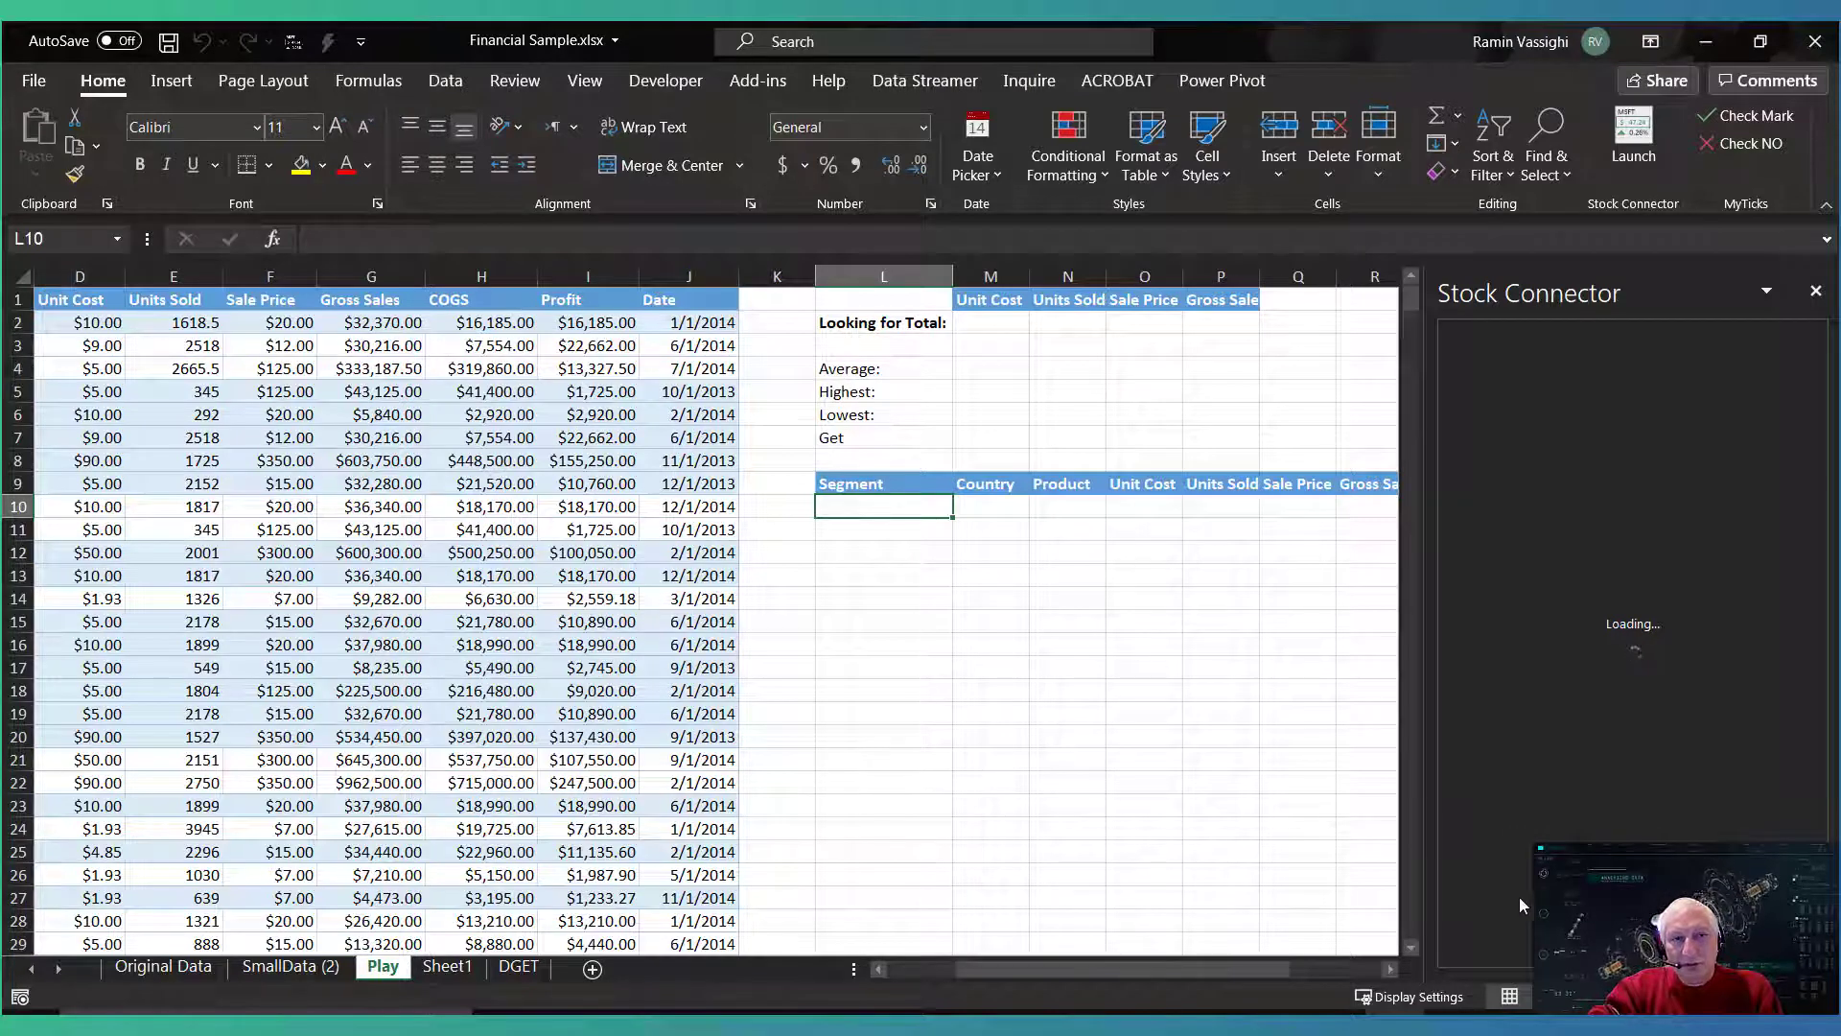
scroll(43, 297, left, 3)
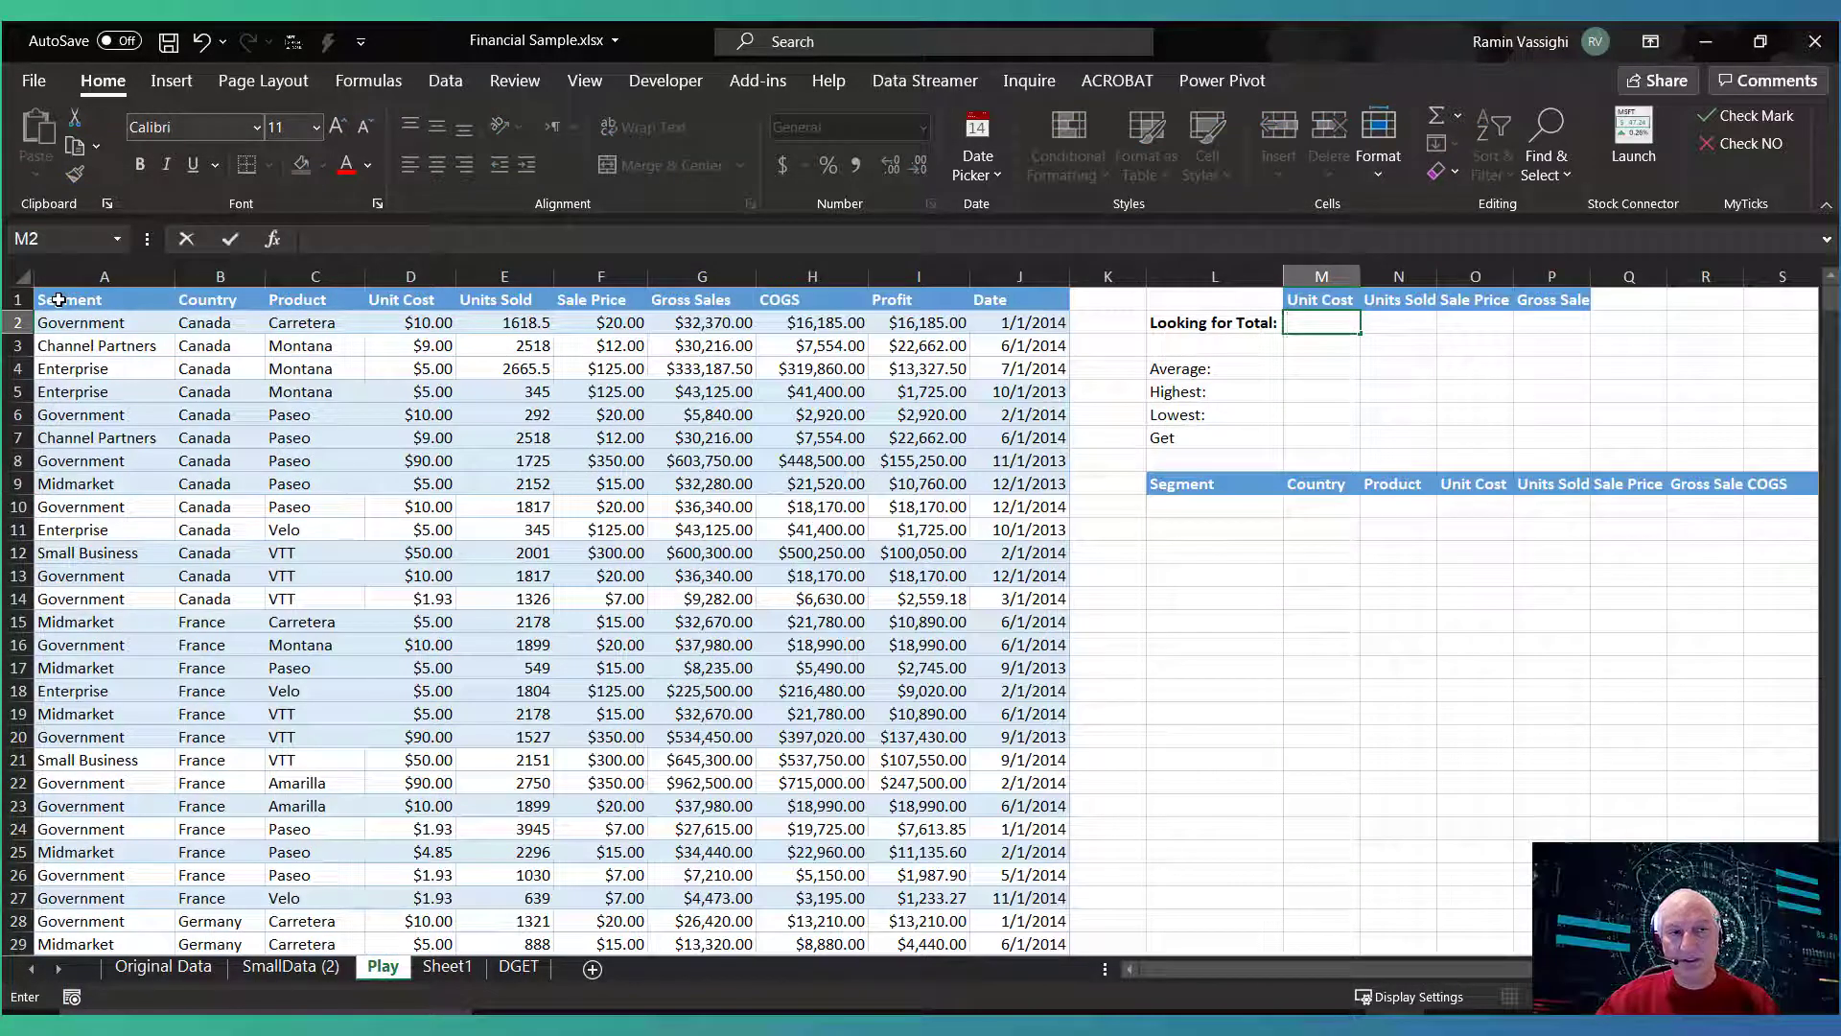
drag(58, 300, 1033, 978)
scroll(702, 480, up, 15)
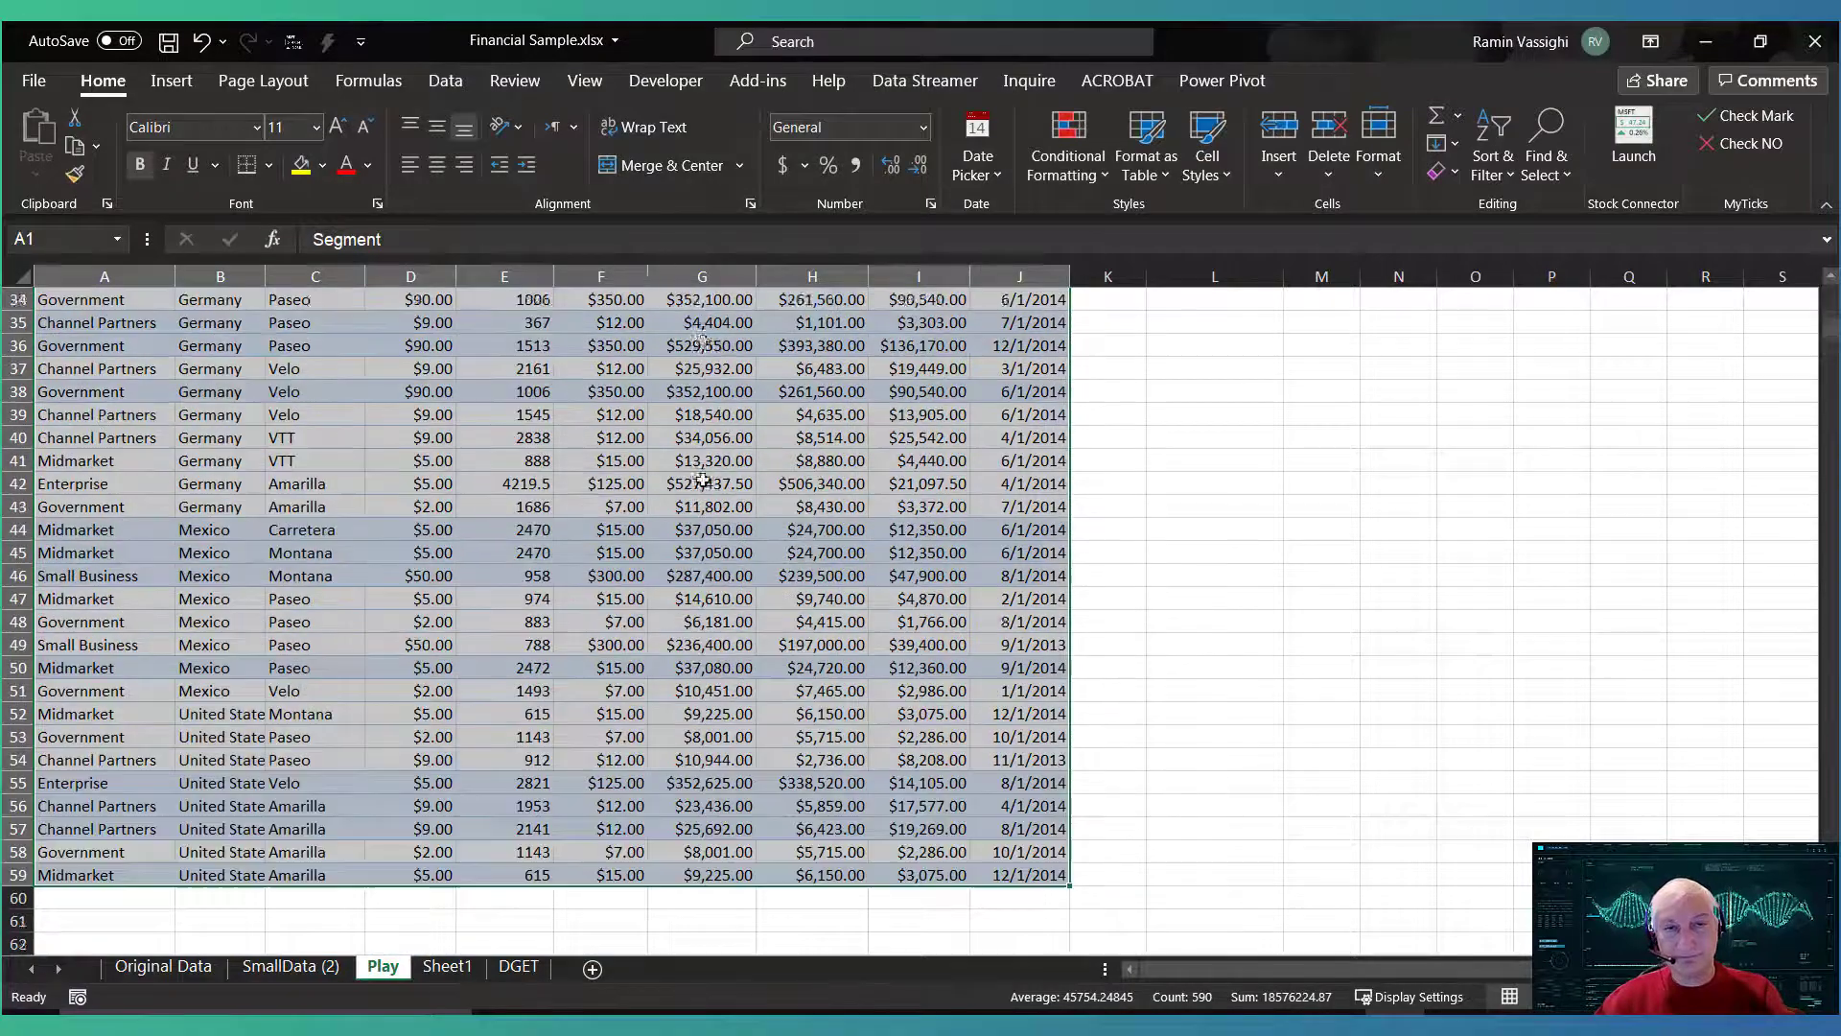
click(73, 243)
text(MyData)
key(Return)
scroll(597, 533, up, 10)
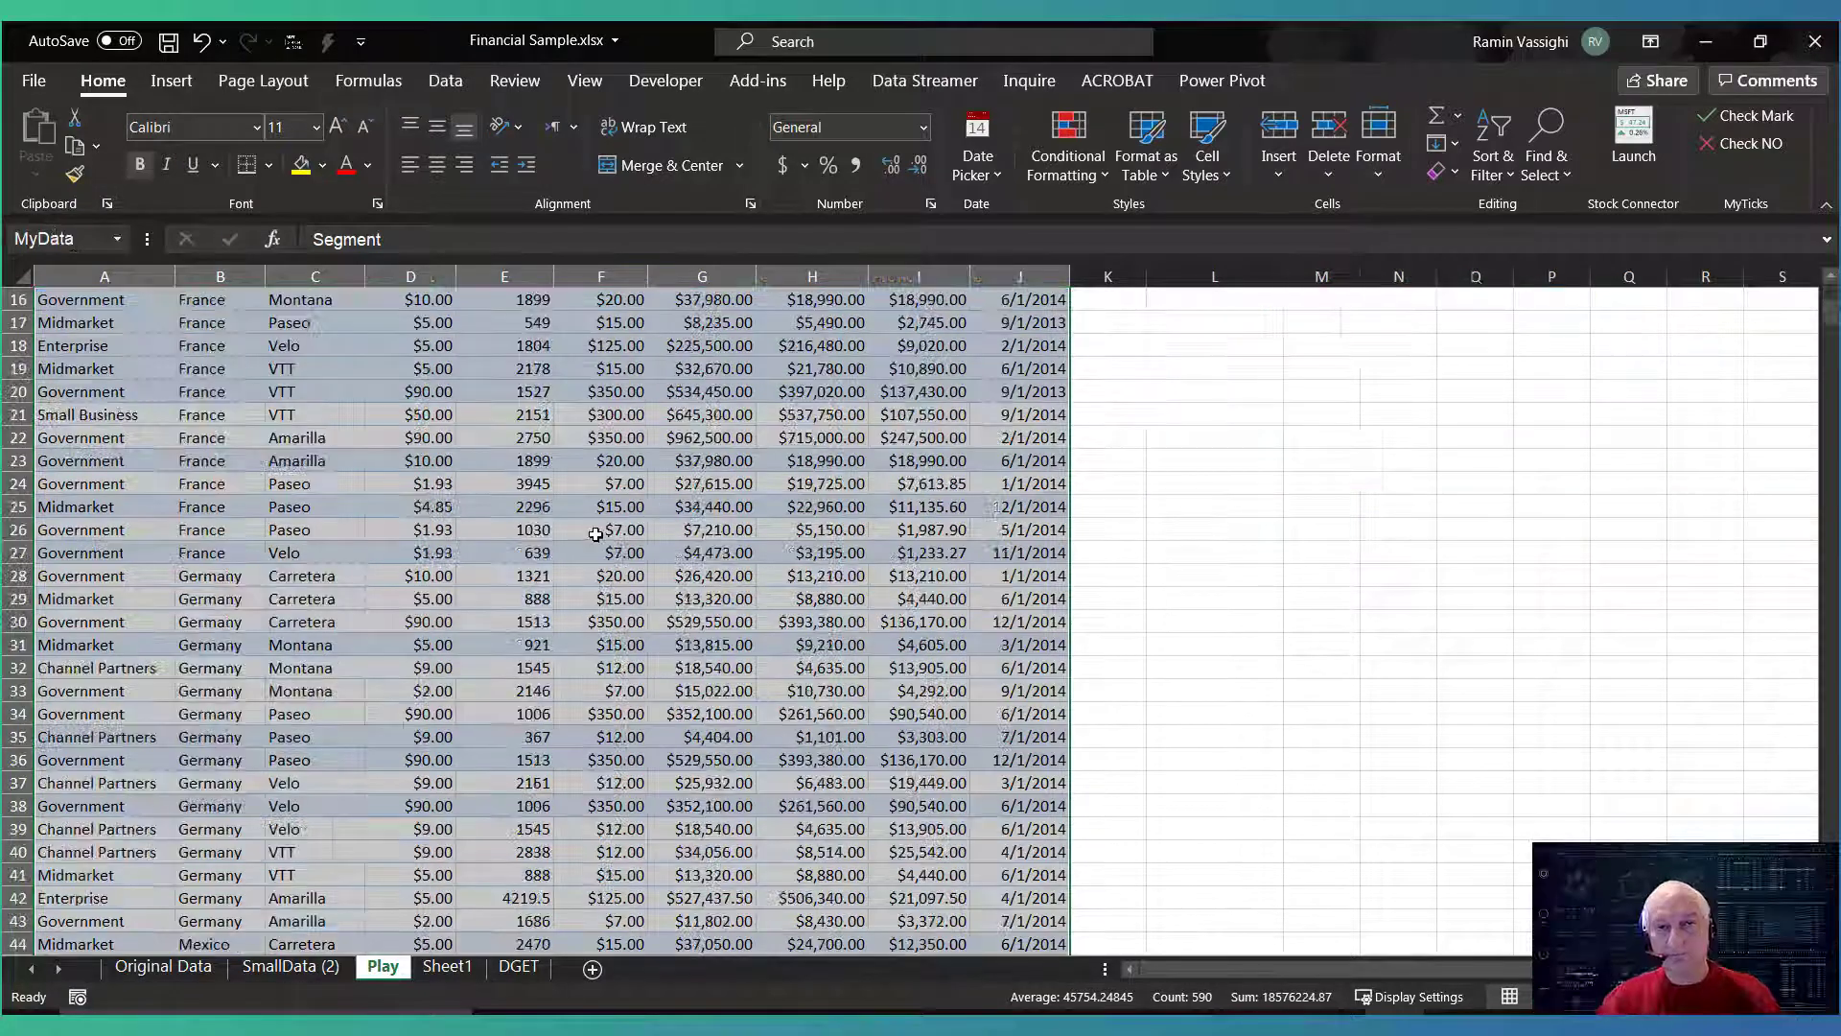
Name the criteria range L9:V10, covering the header row and the blank row below it, MyCR
click(1160, 480)
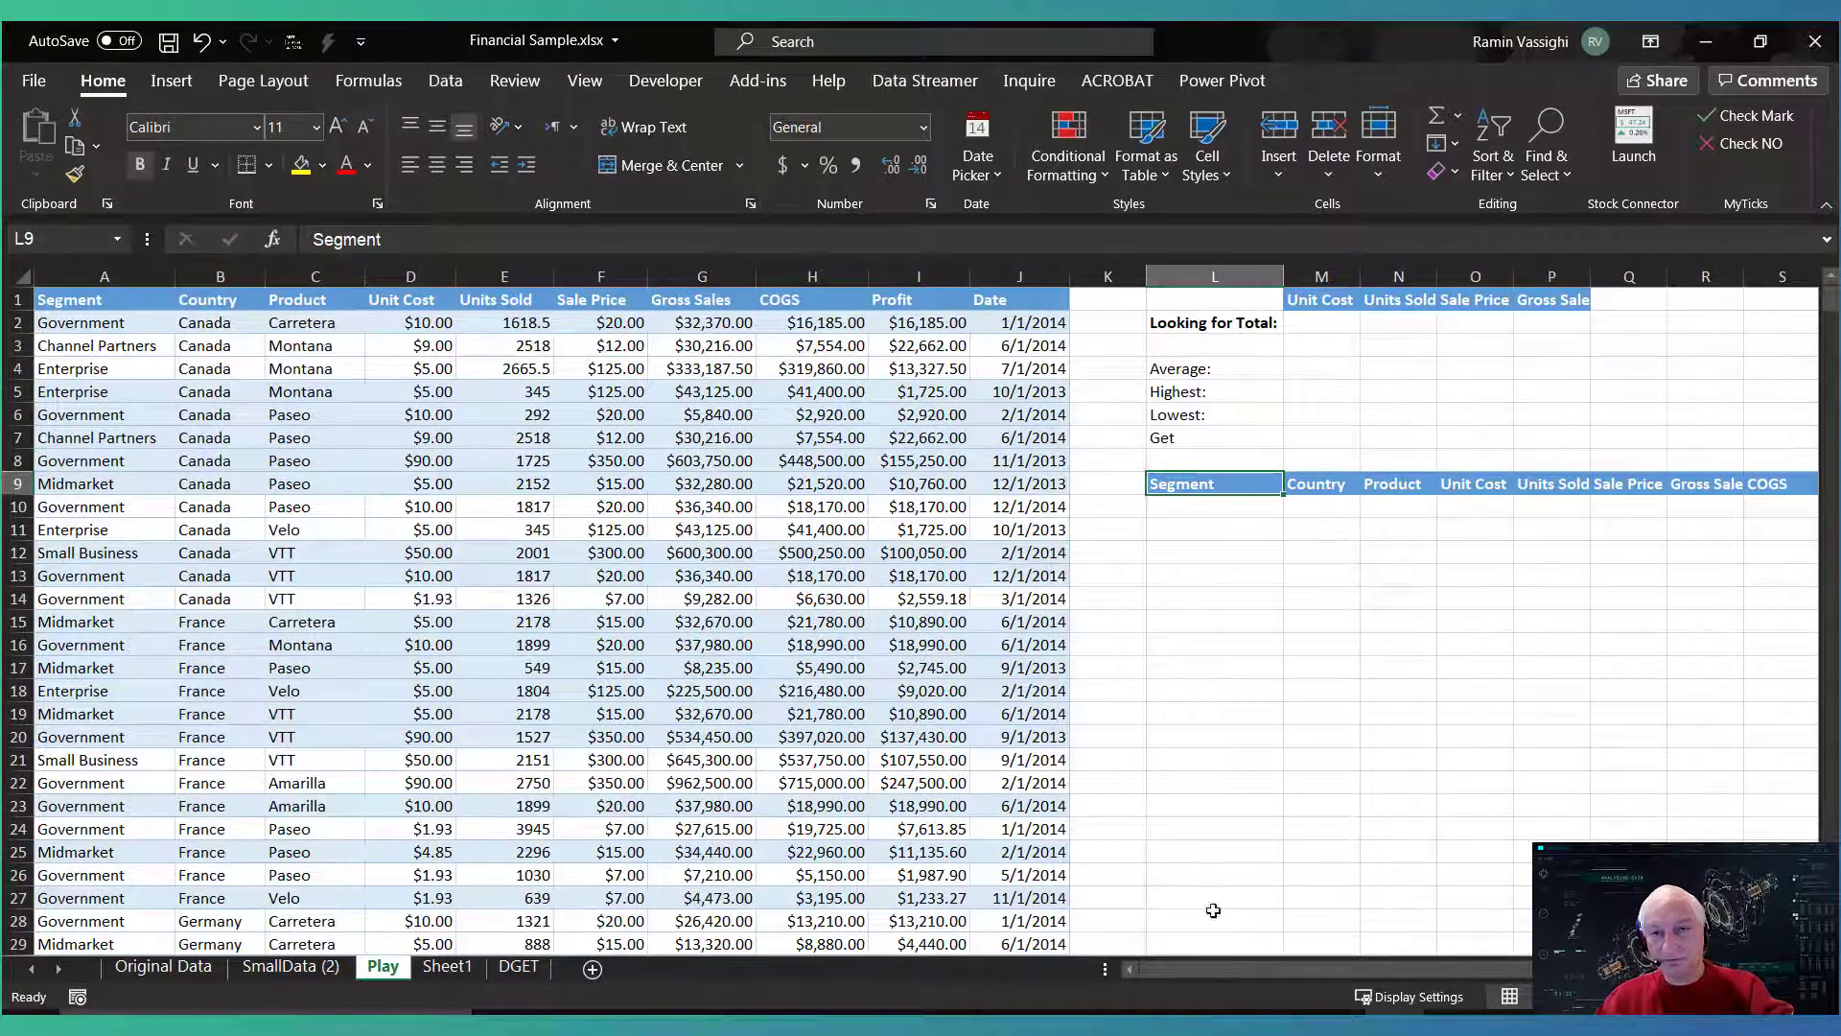
drag(1326, 968, 1412, 957)
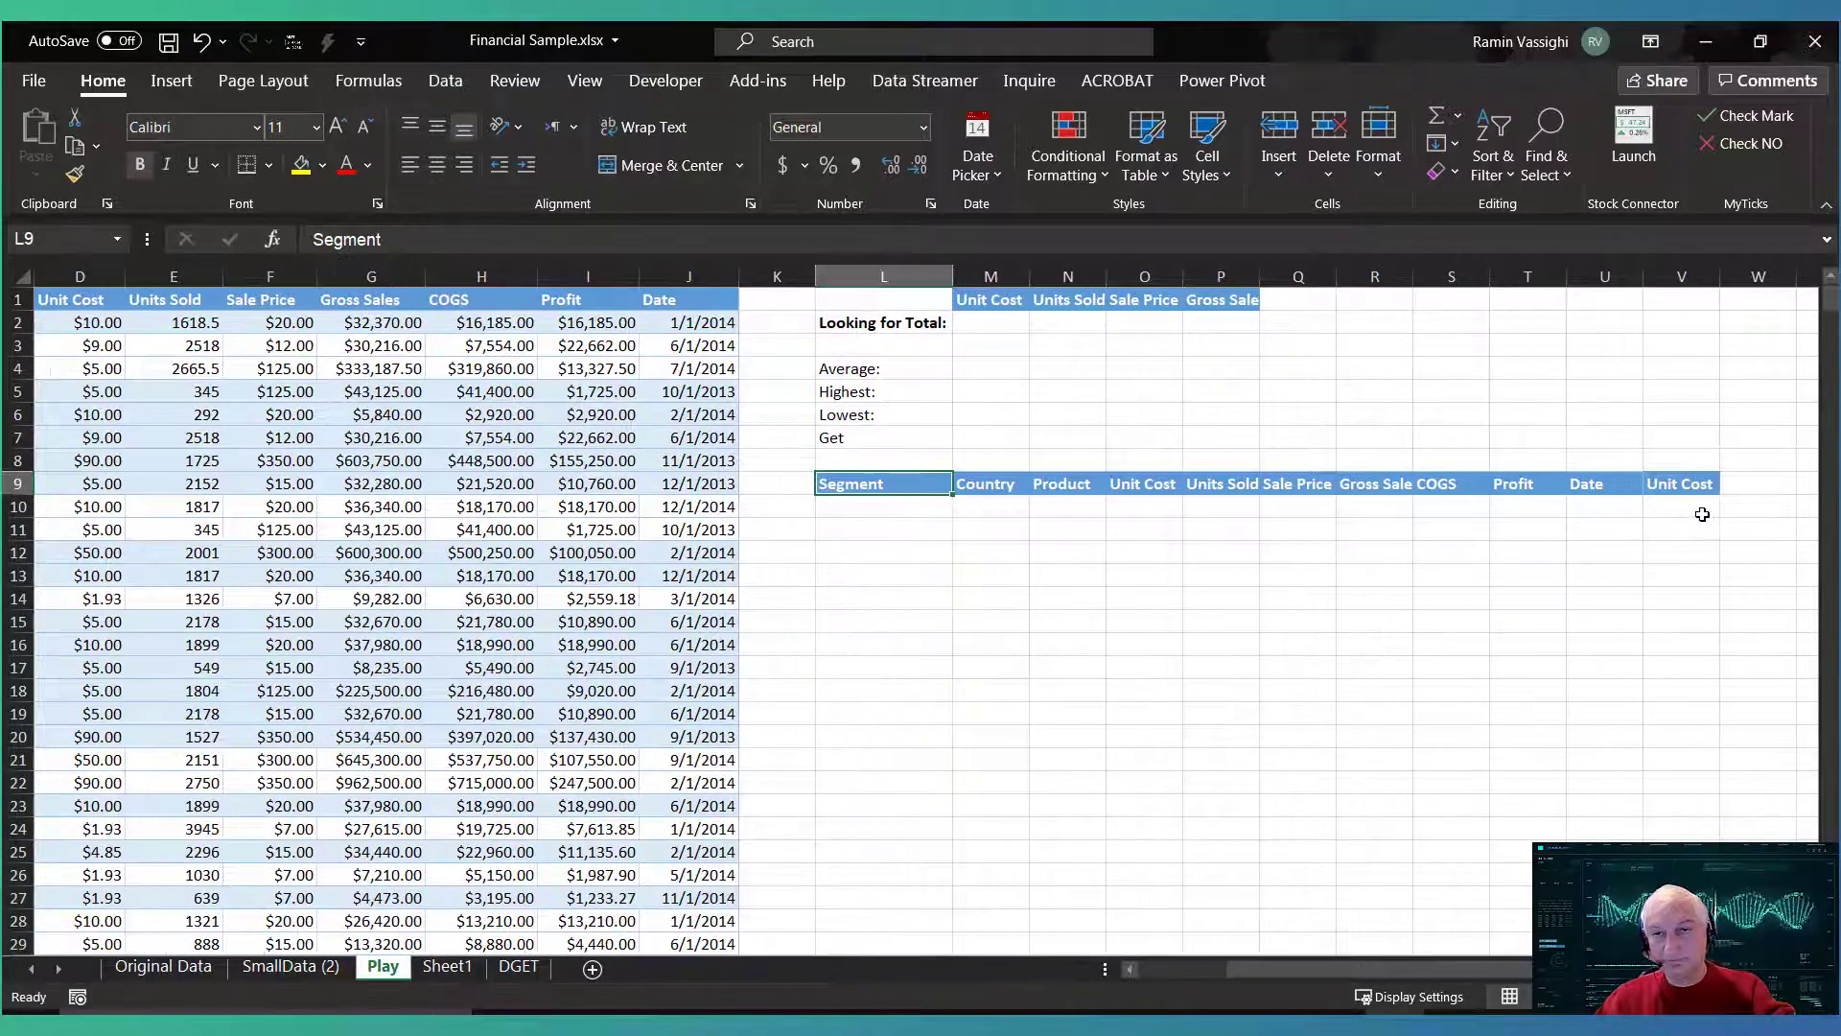
shift+click(1702, 513)
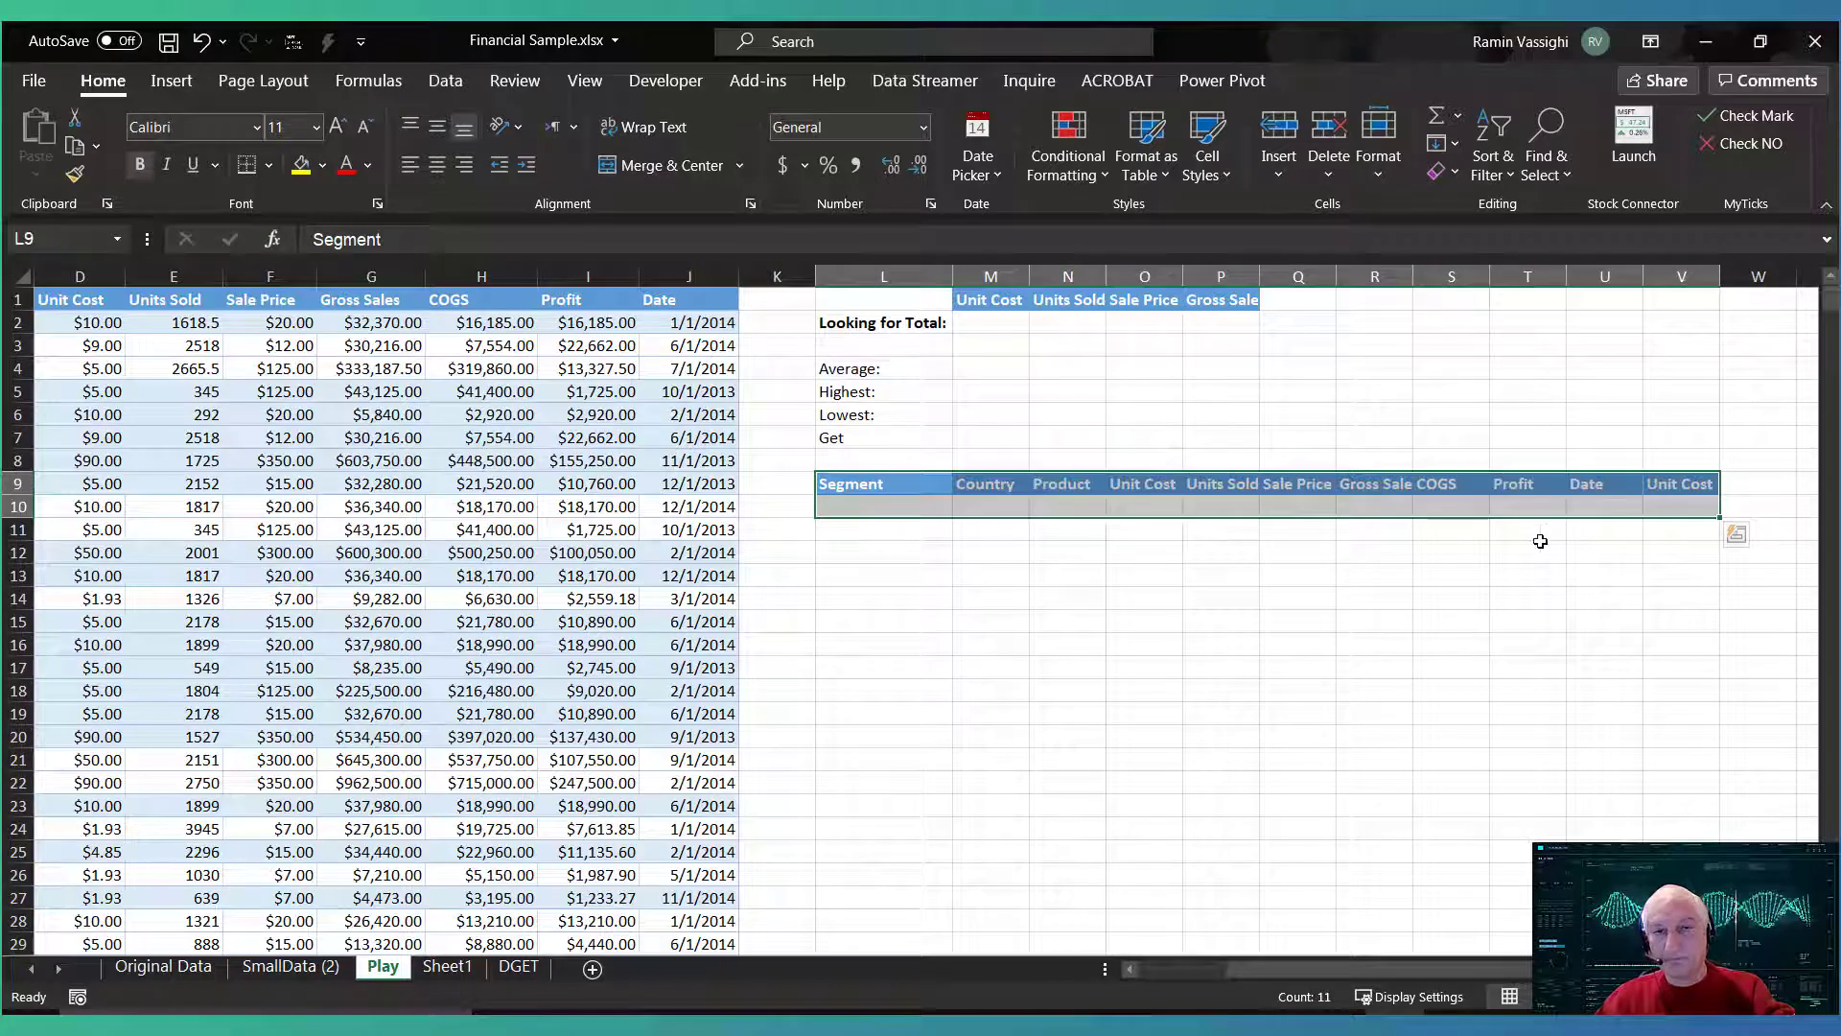
click(11, 239)
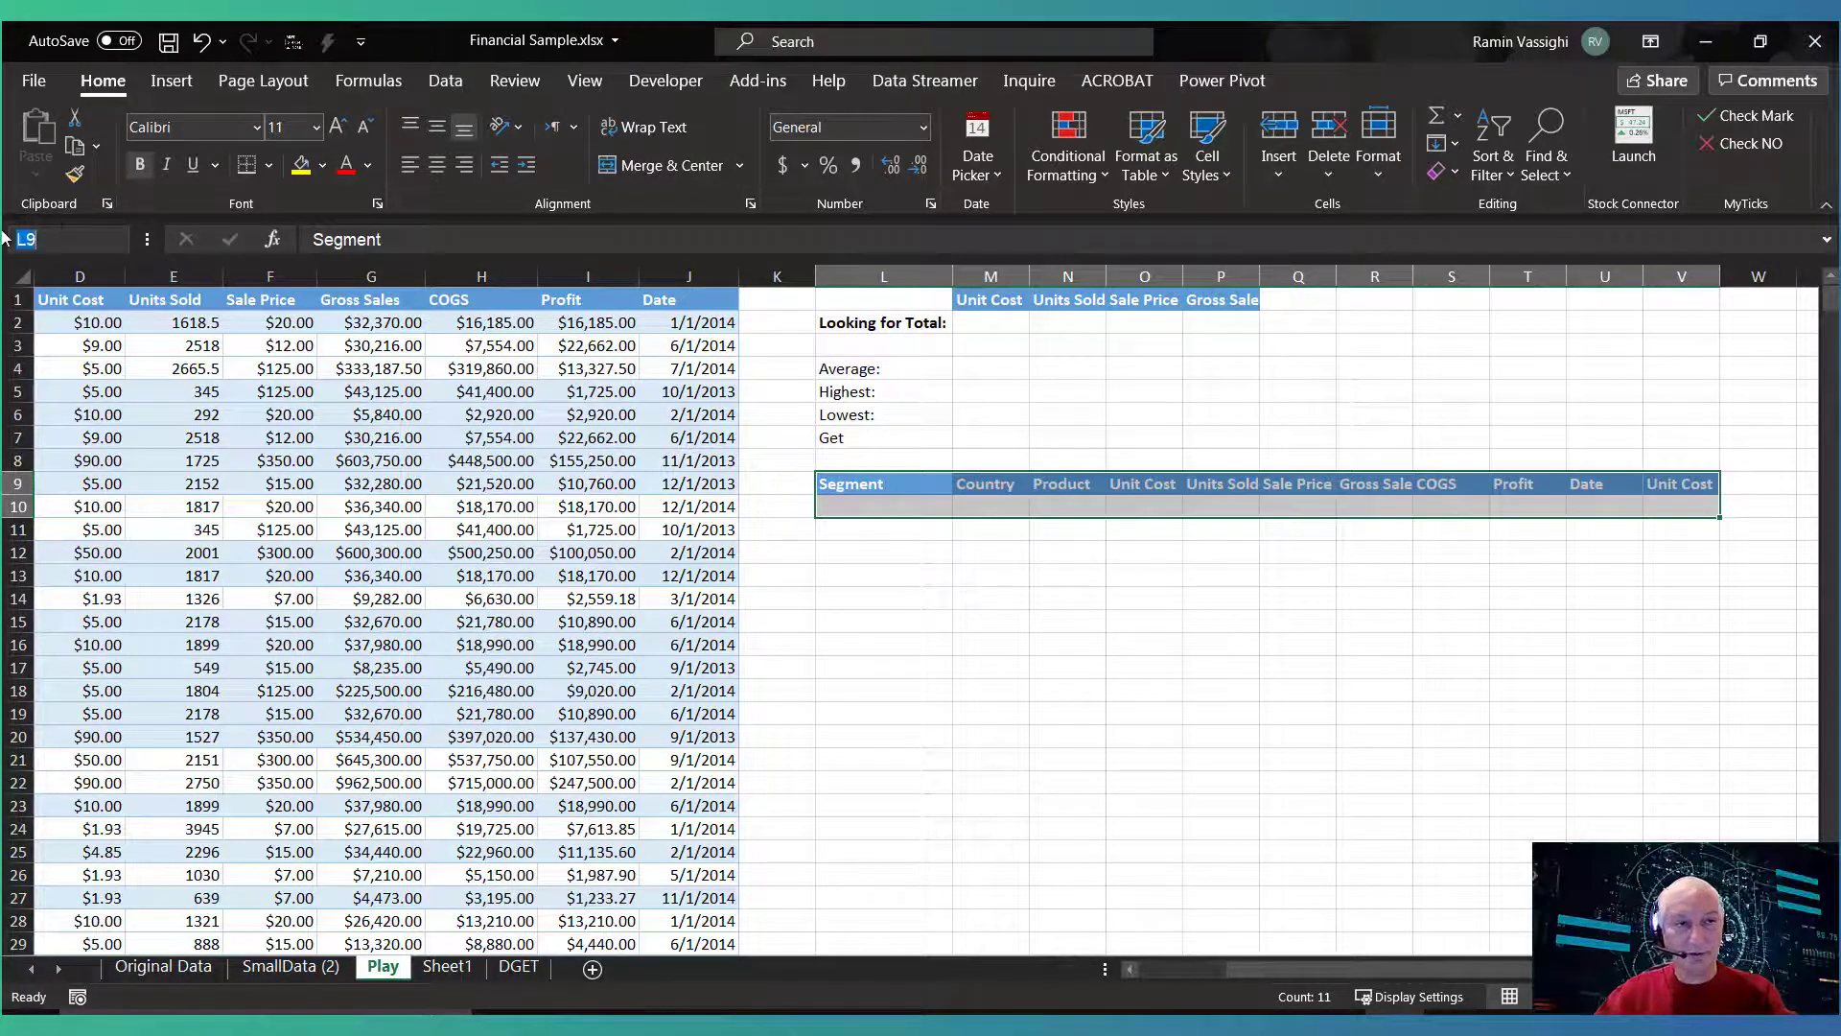
text(MyCR)
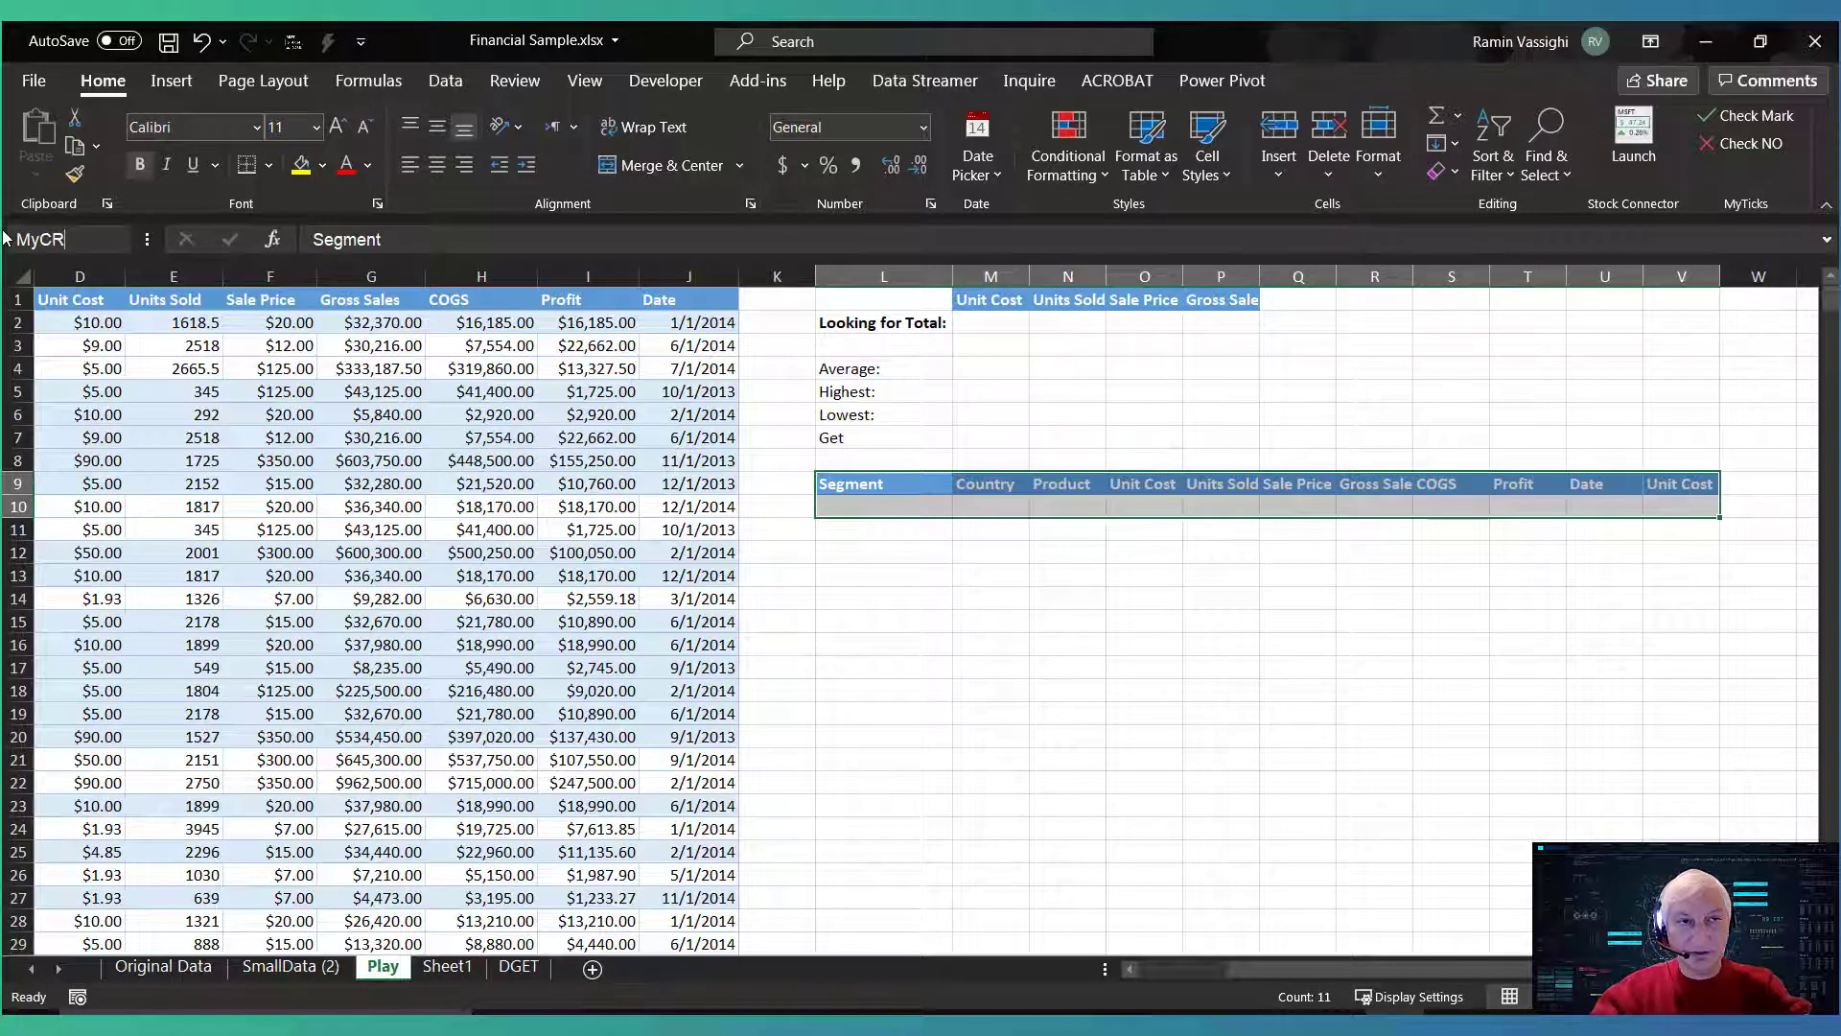
click(978, 328)
text(=)
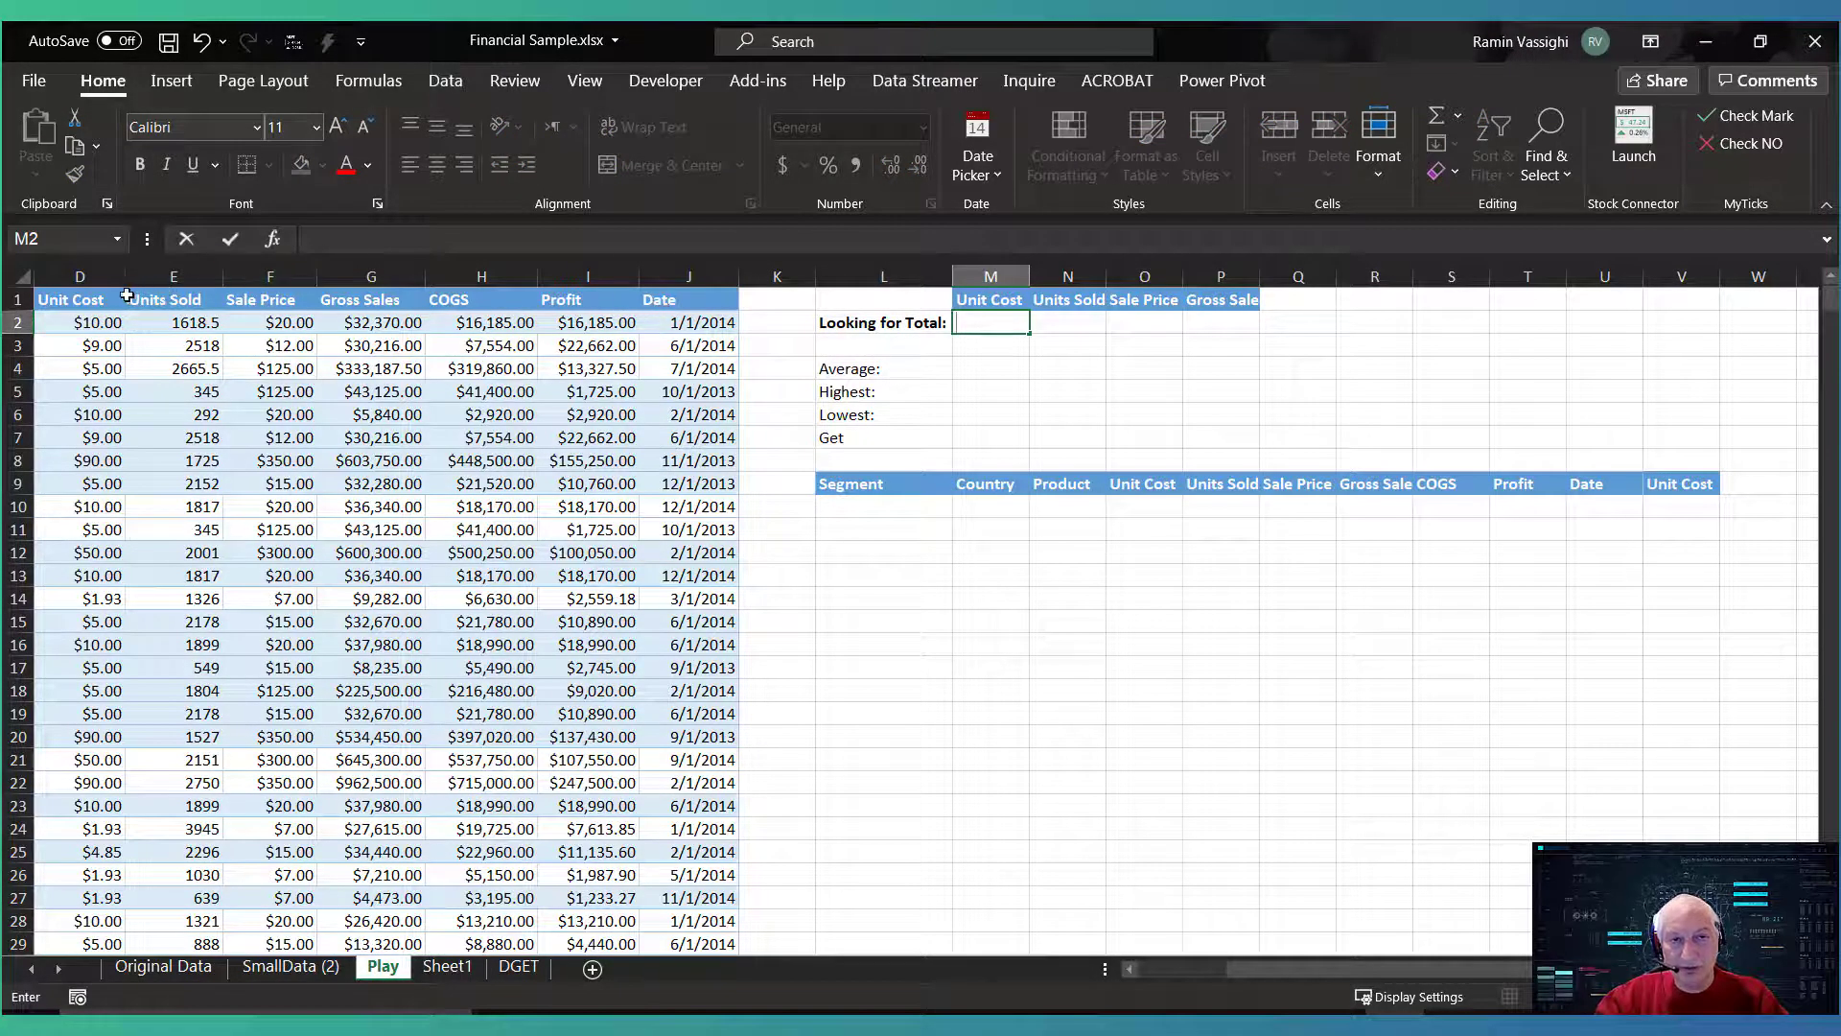
click(993, 393)
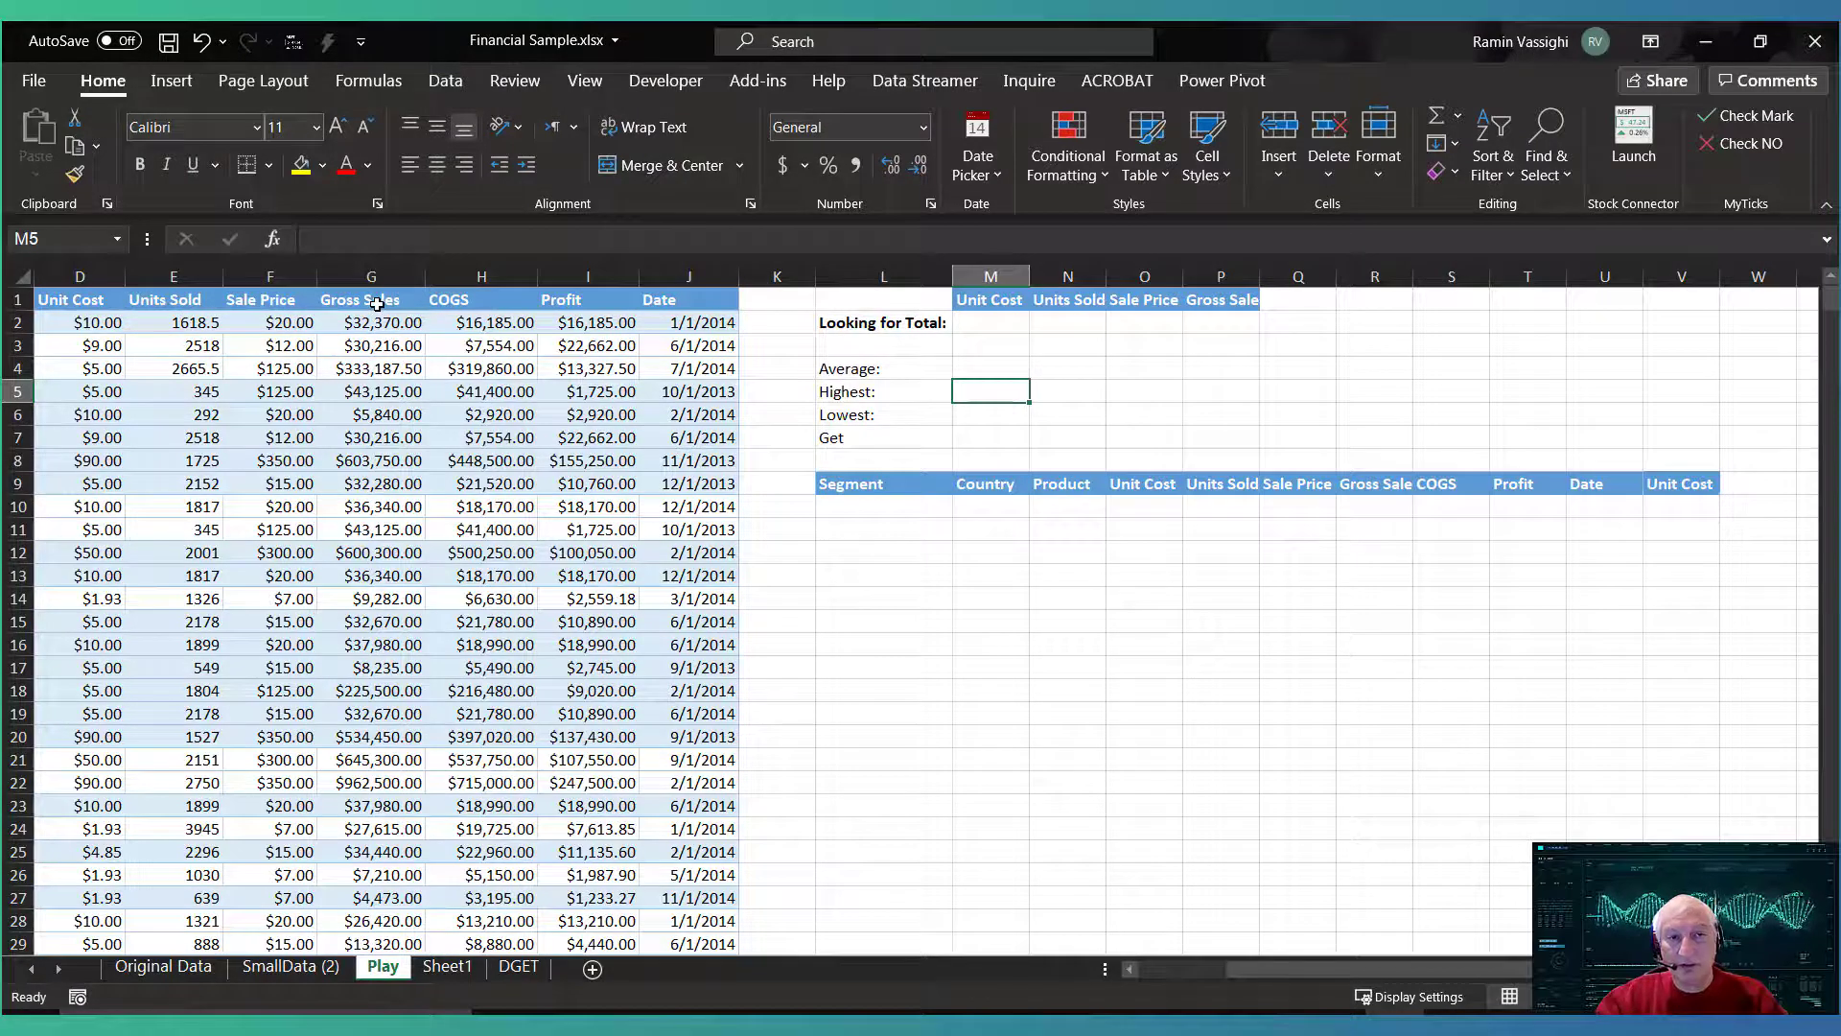
Begin a DSUM formula in the Unit Cost total cell M2, using the MyData range as its database argument
click(980, 324)
text(=)
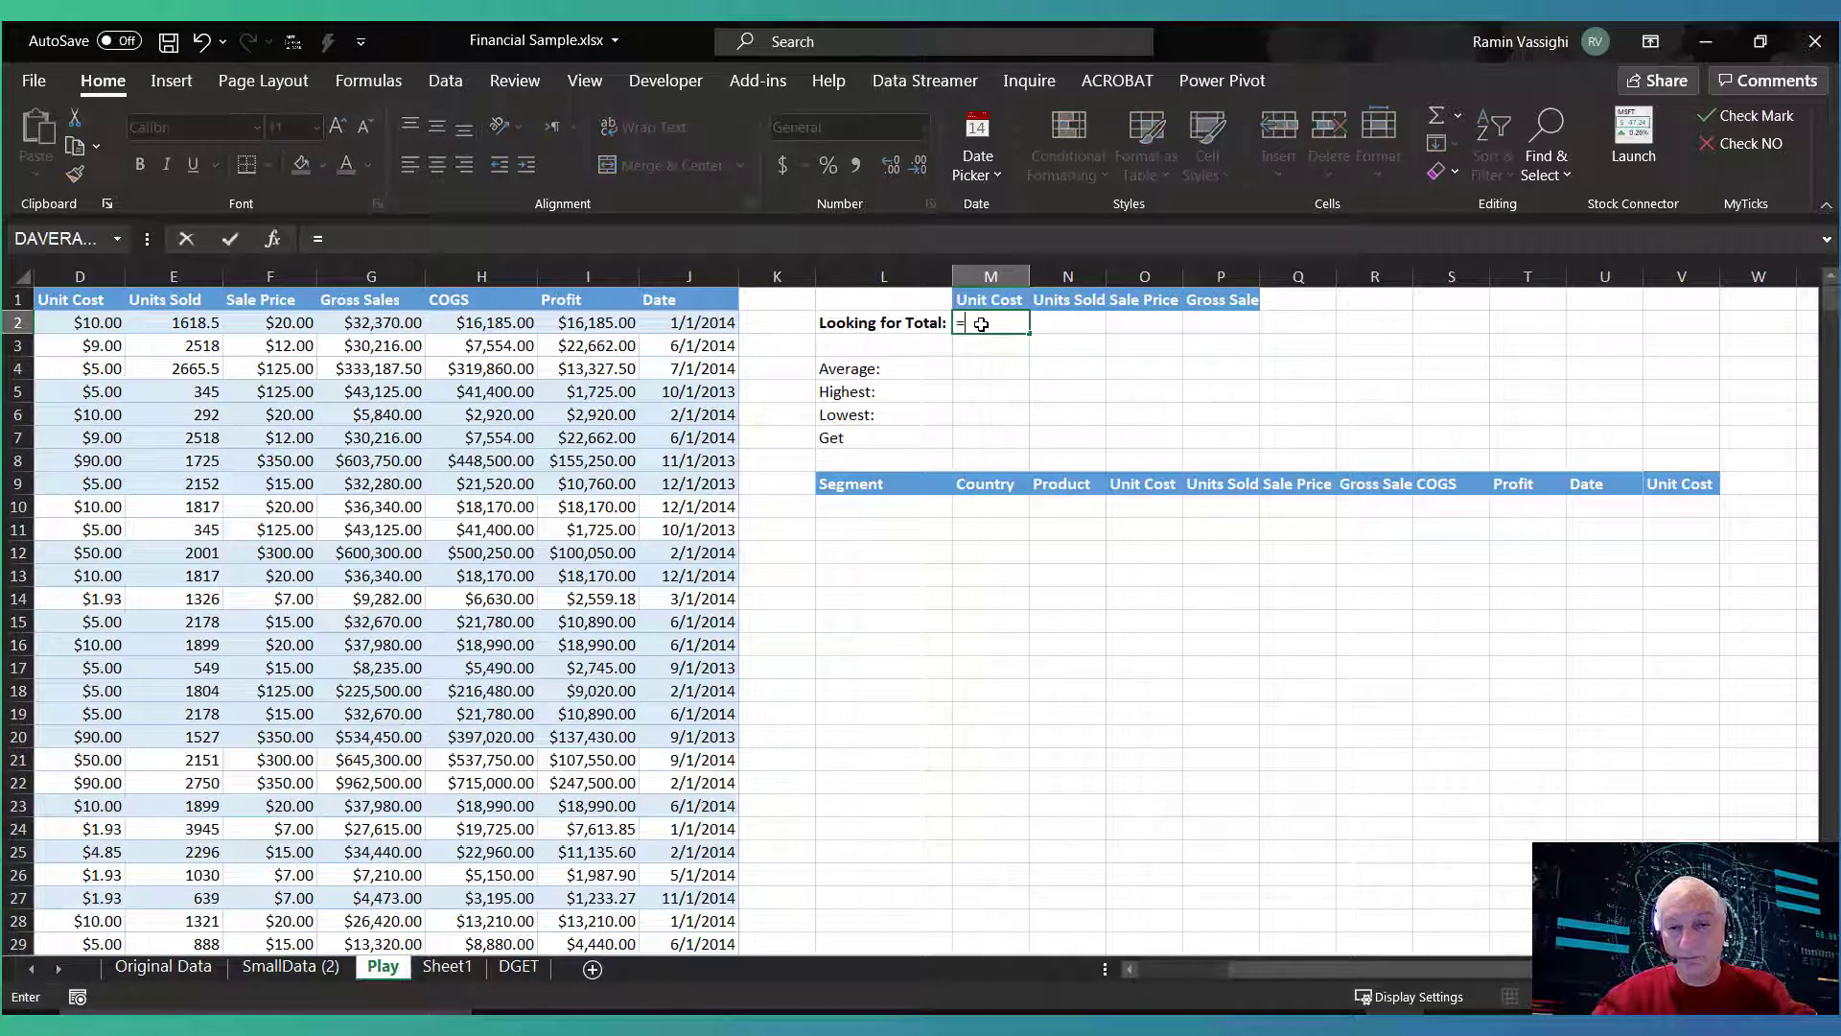
text(DSUM()
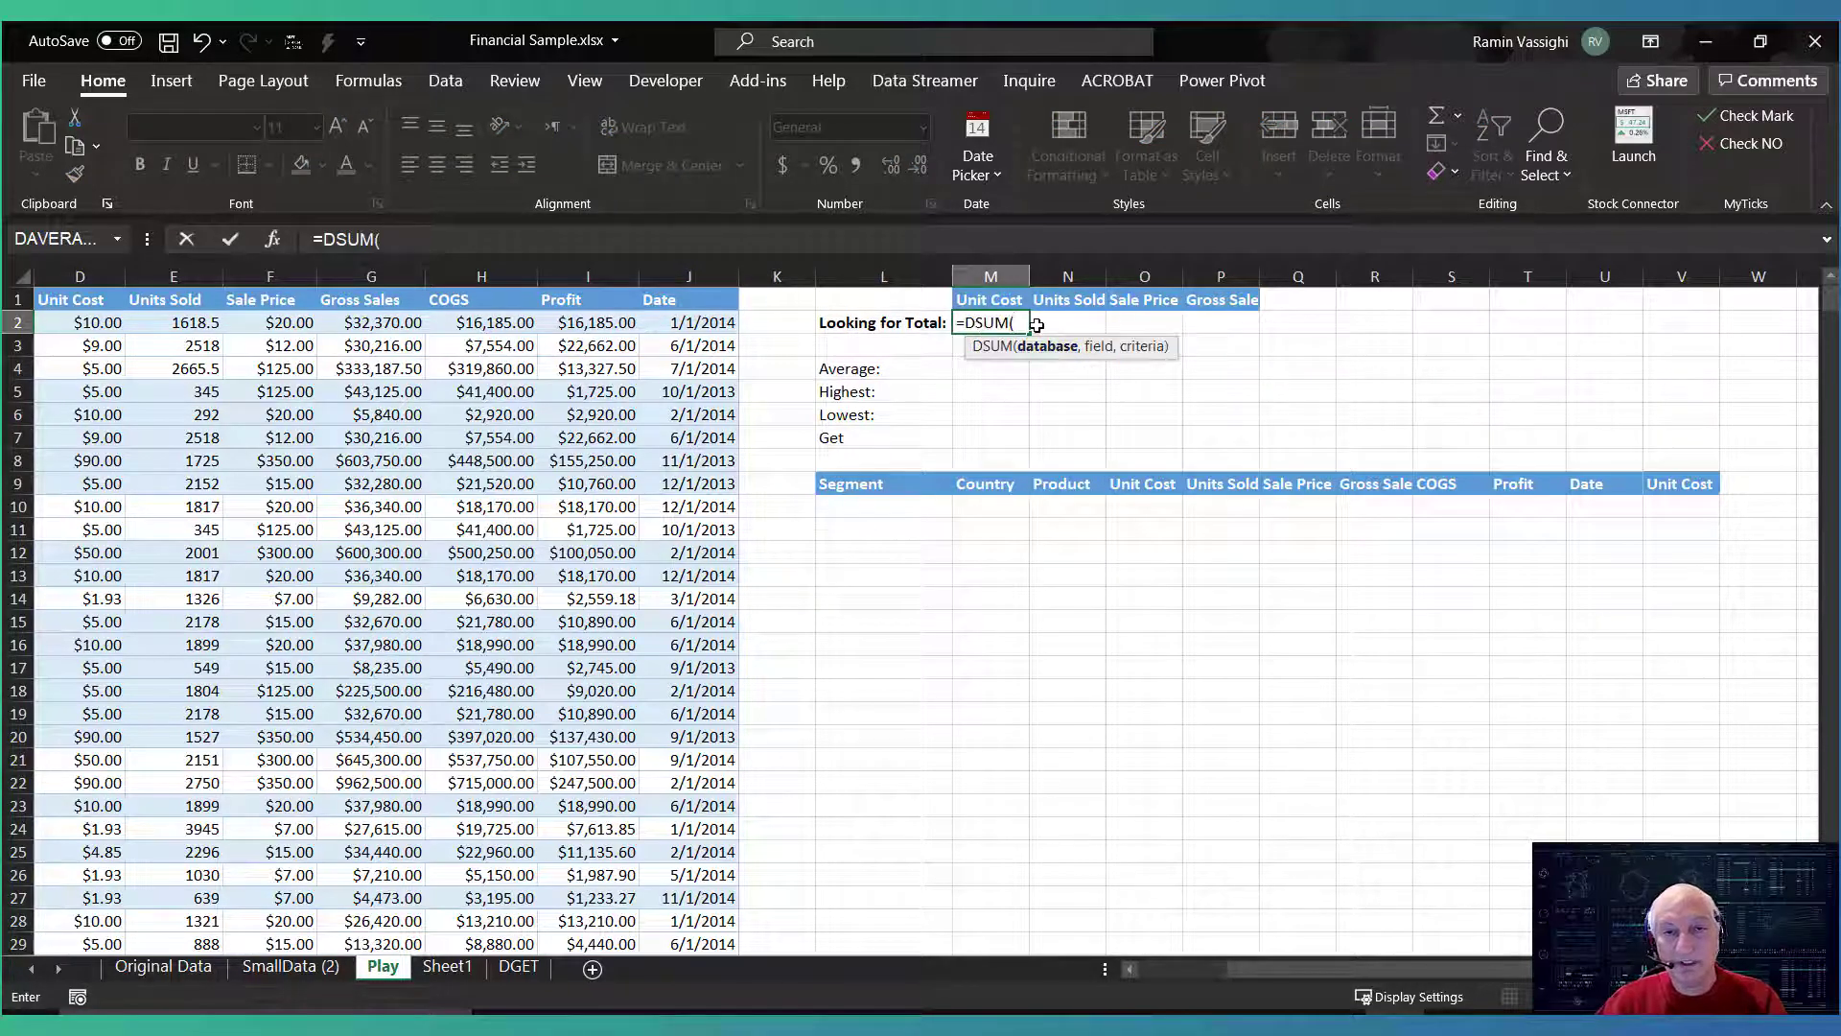
scroll(1037, 326, left, 3)
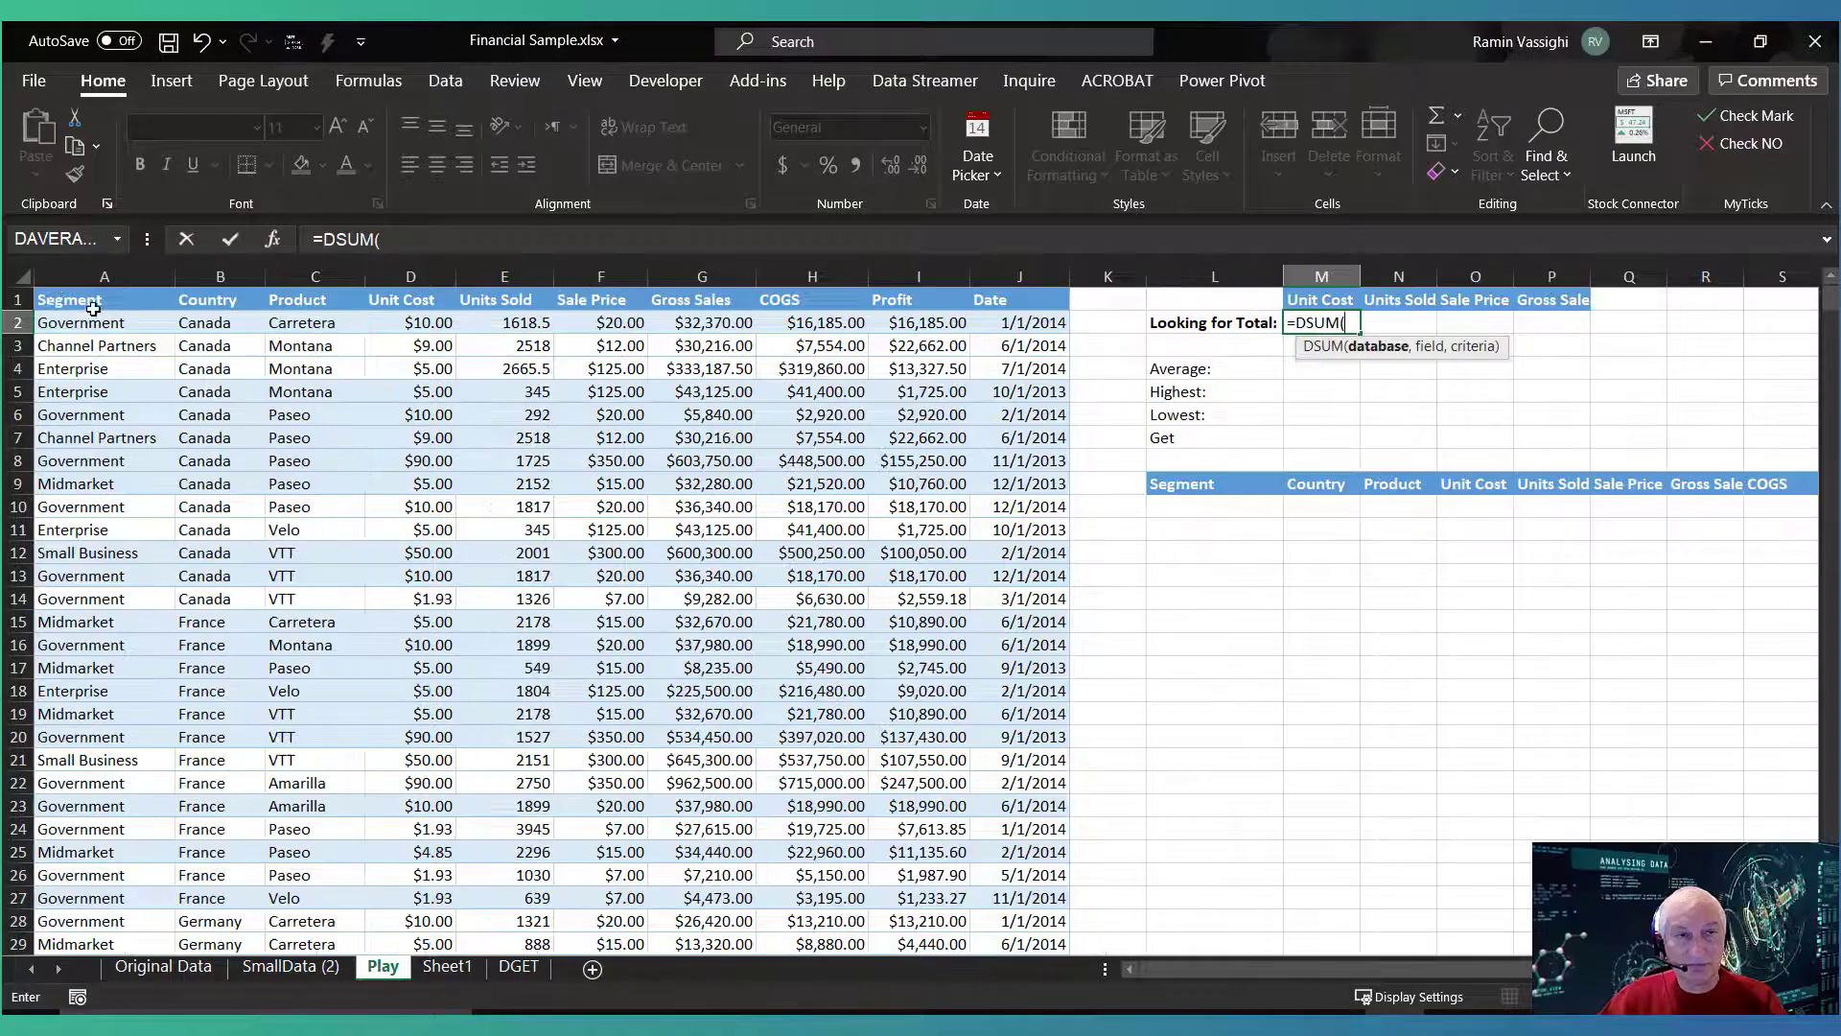
click(48, 298)
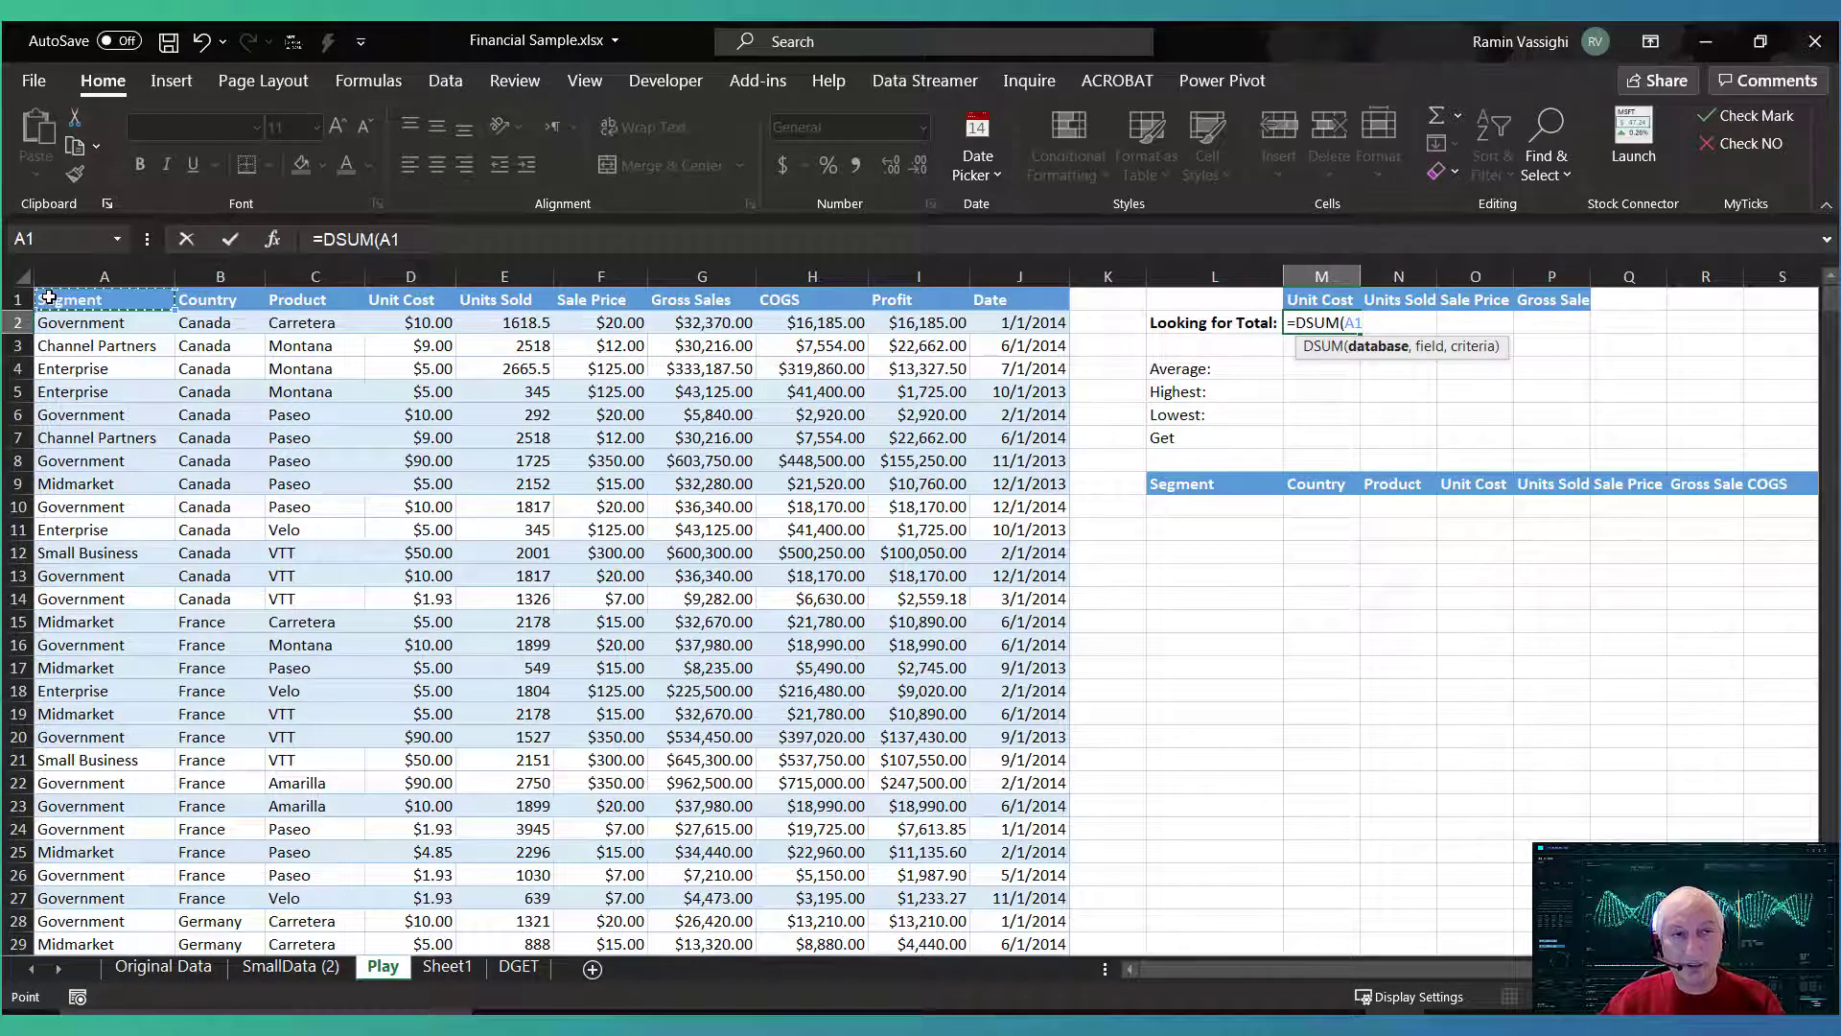
drag(48, 298, 1007, 896)
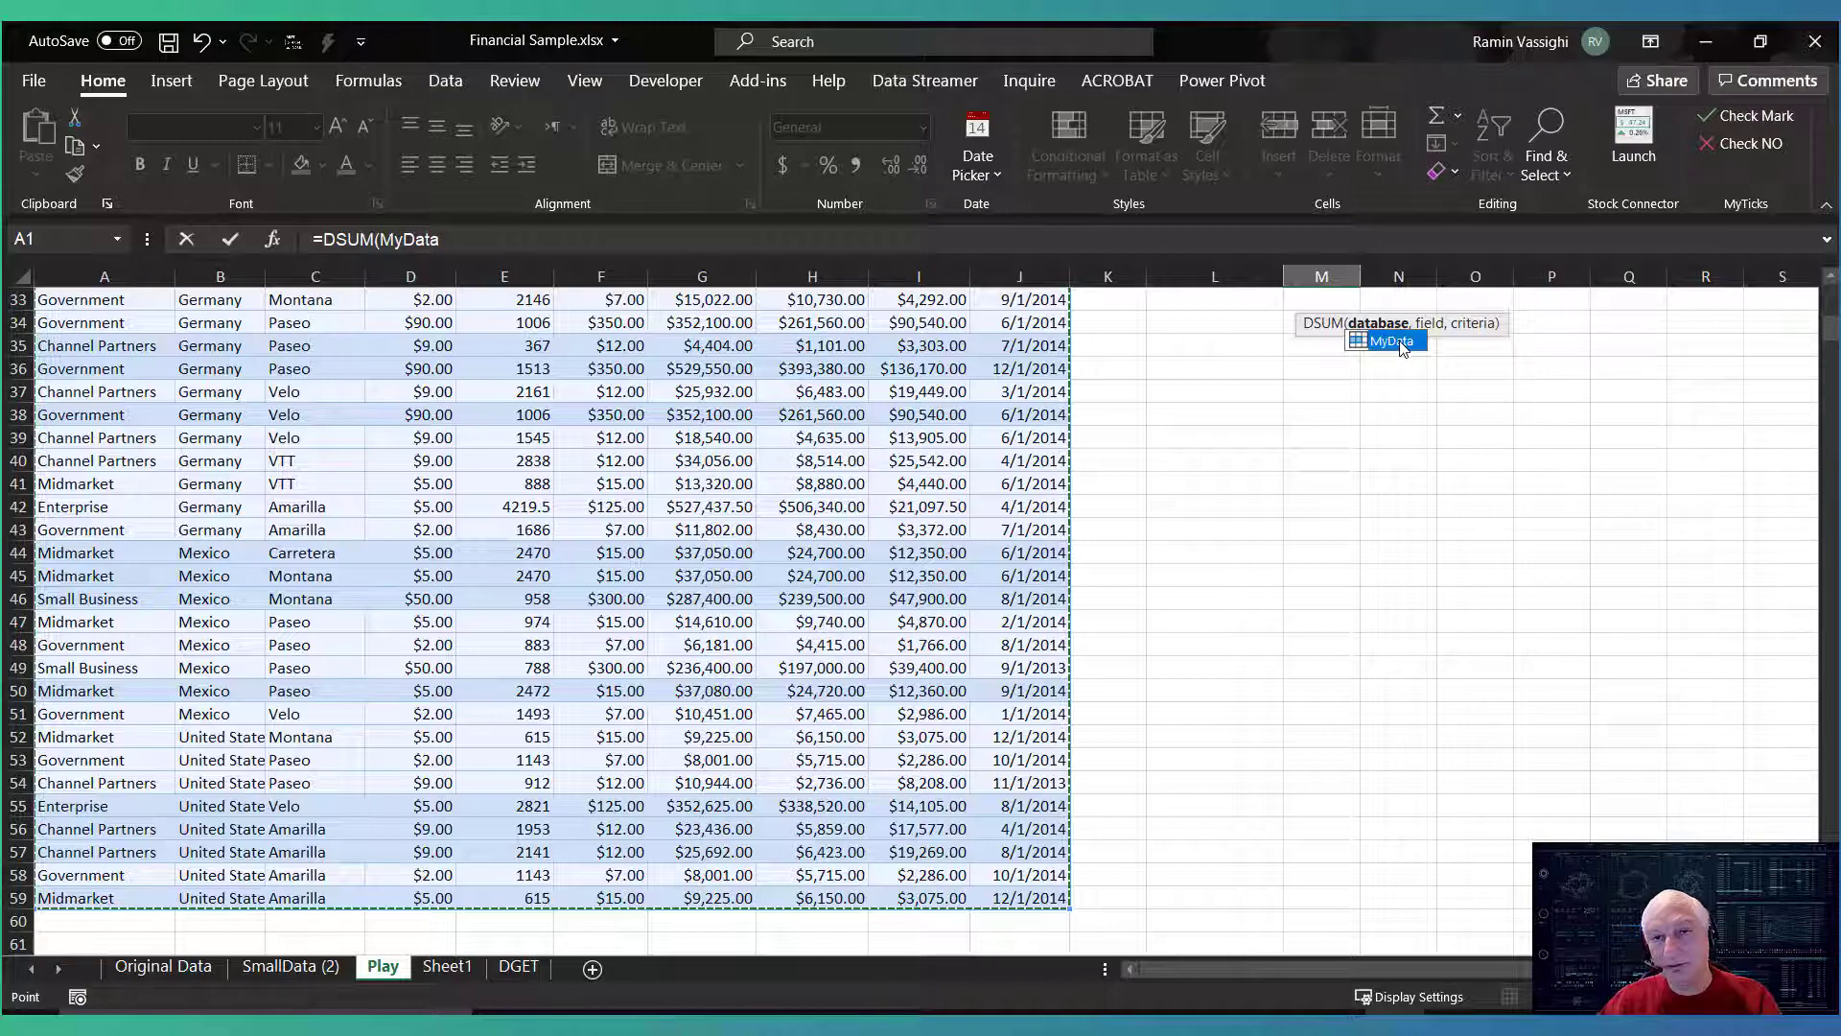
double_click(1395, 341)
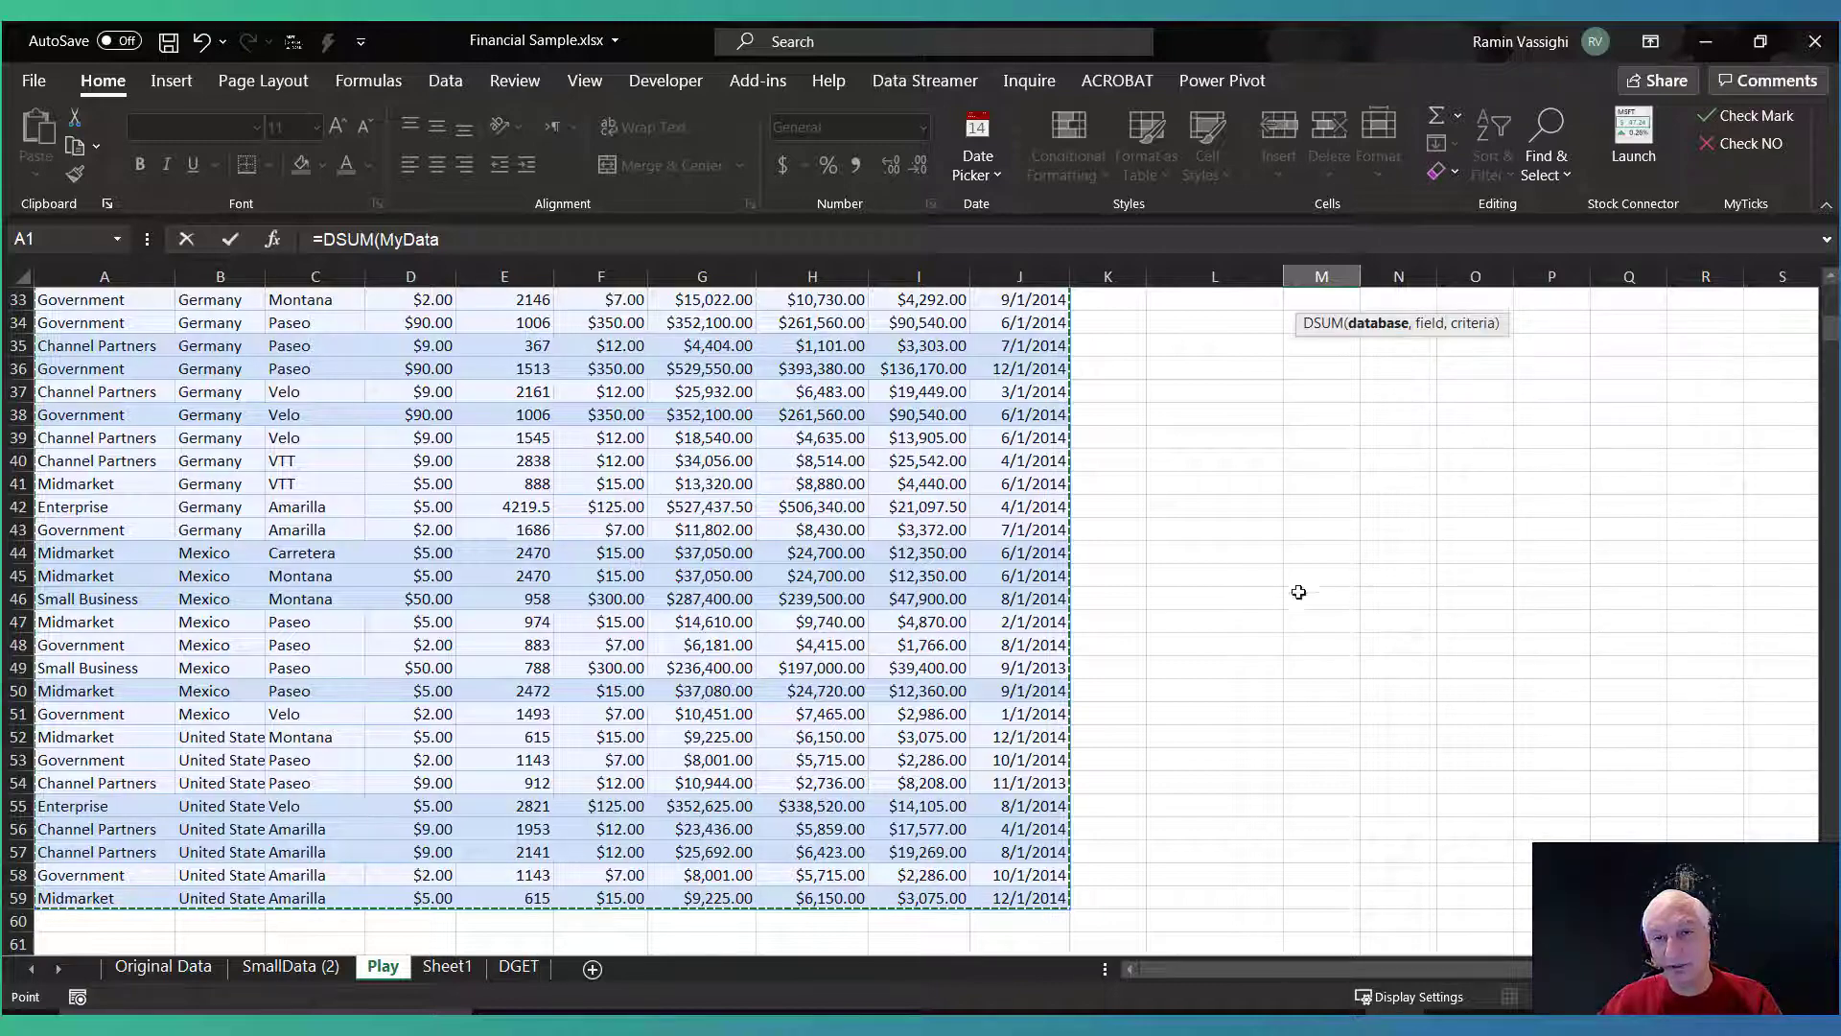
scroll(1439, 517, up, 7)
scroll(1442, 520, up, 4)
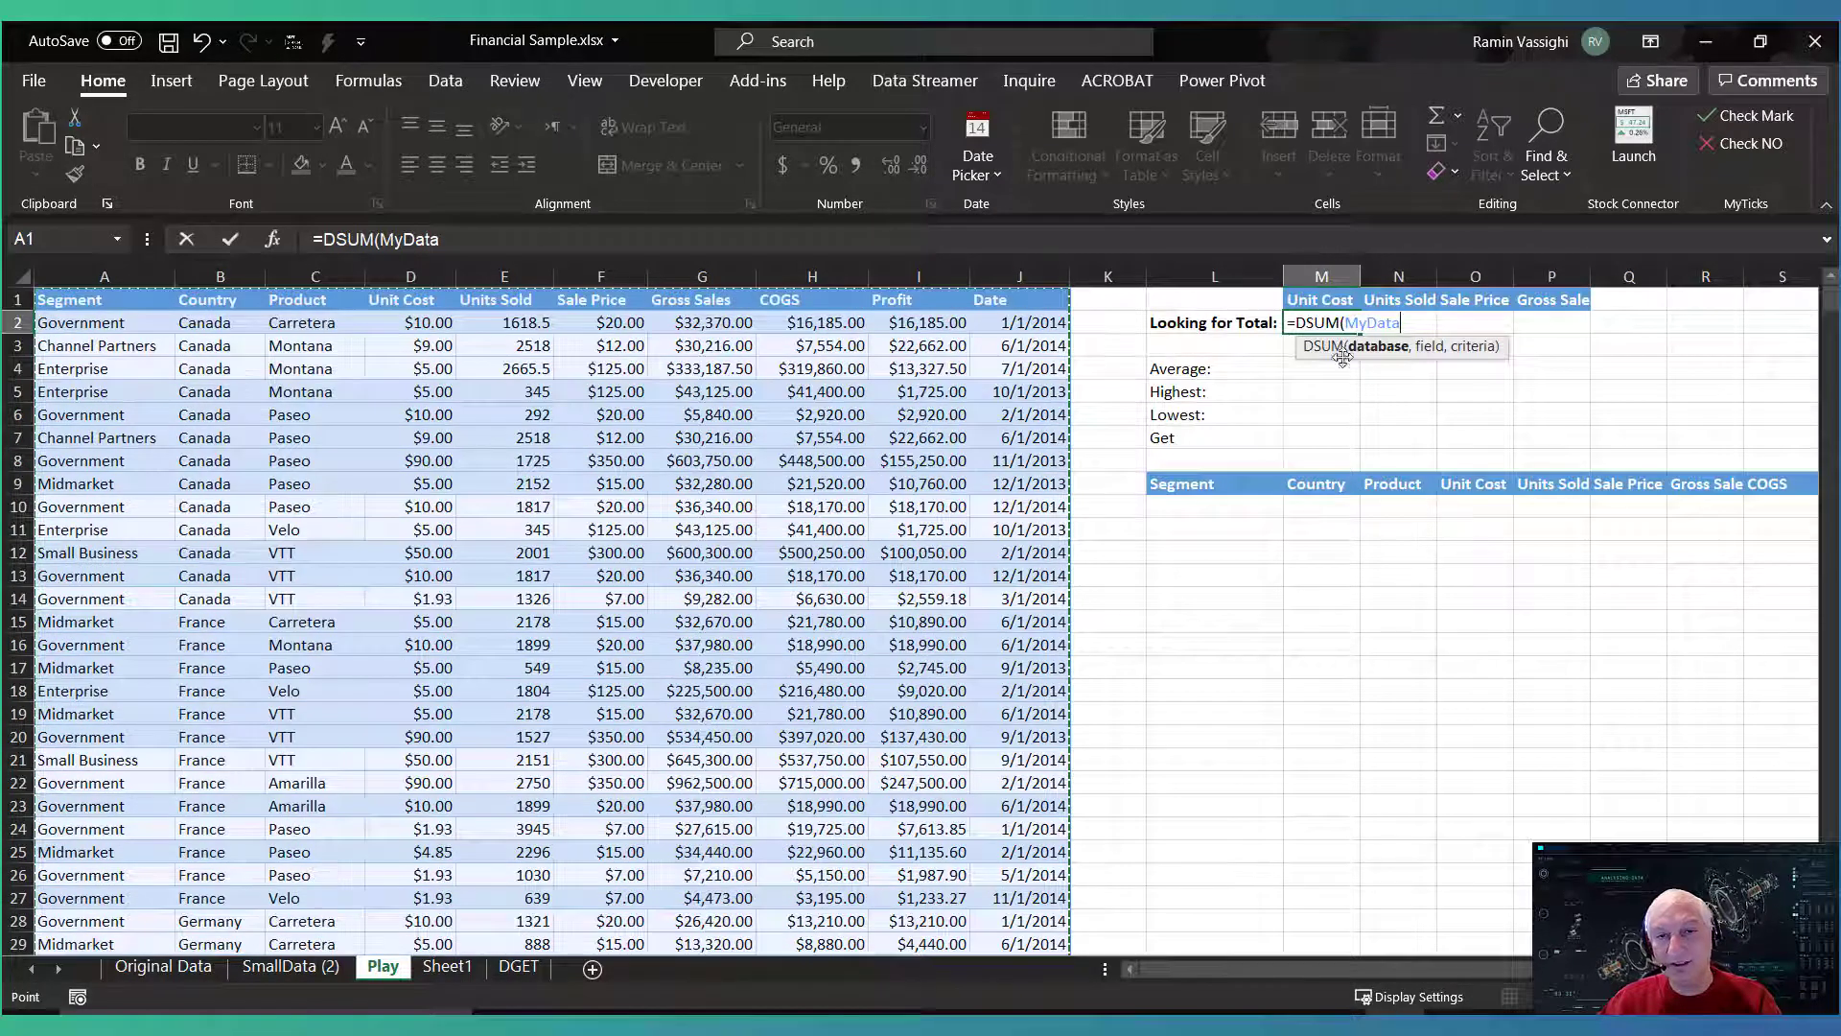
Complete the DSUM formula with the Unit Cost header D1 as field and MyCR as criteria, giving =DSUM(MyData,D1,MyCR)
text(,)
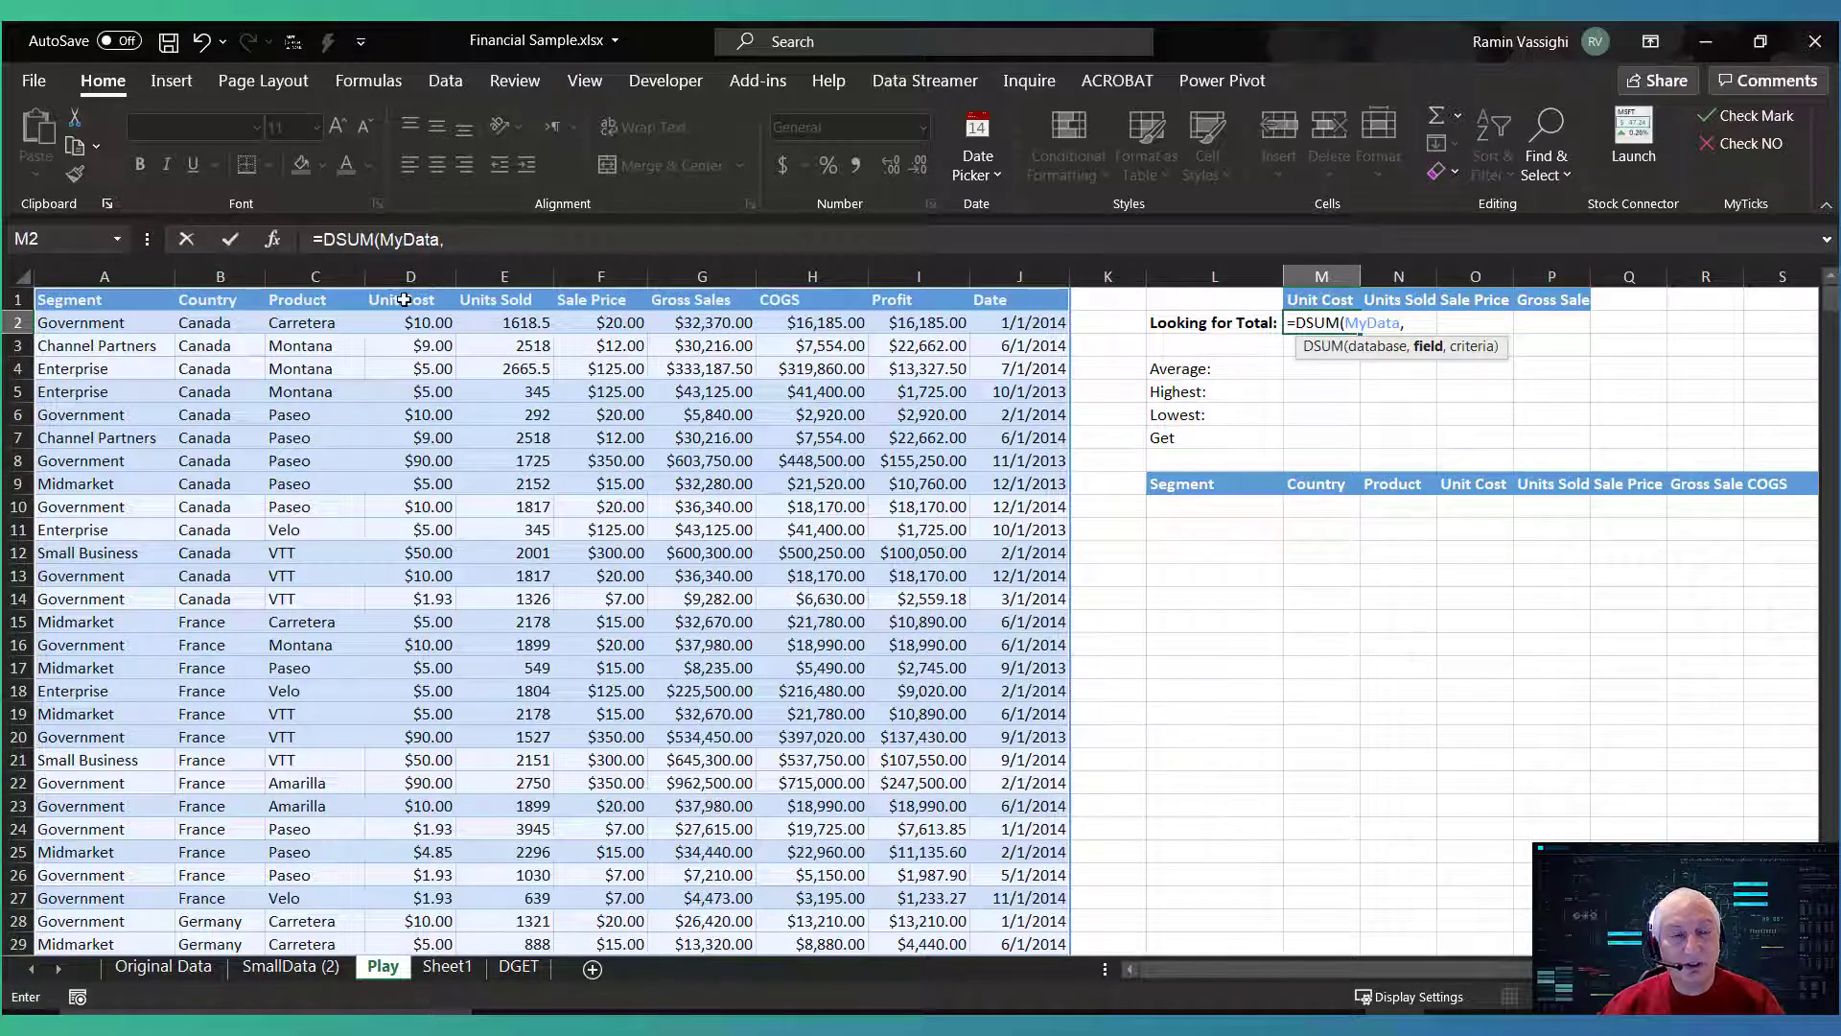
click(404, 301)
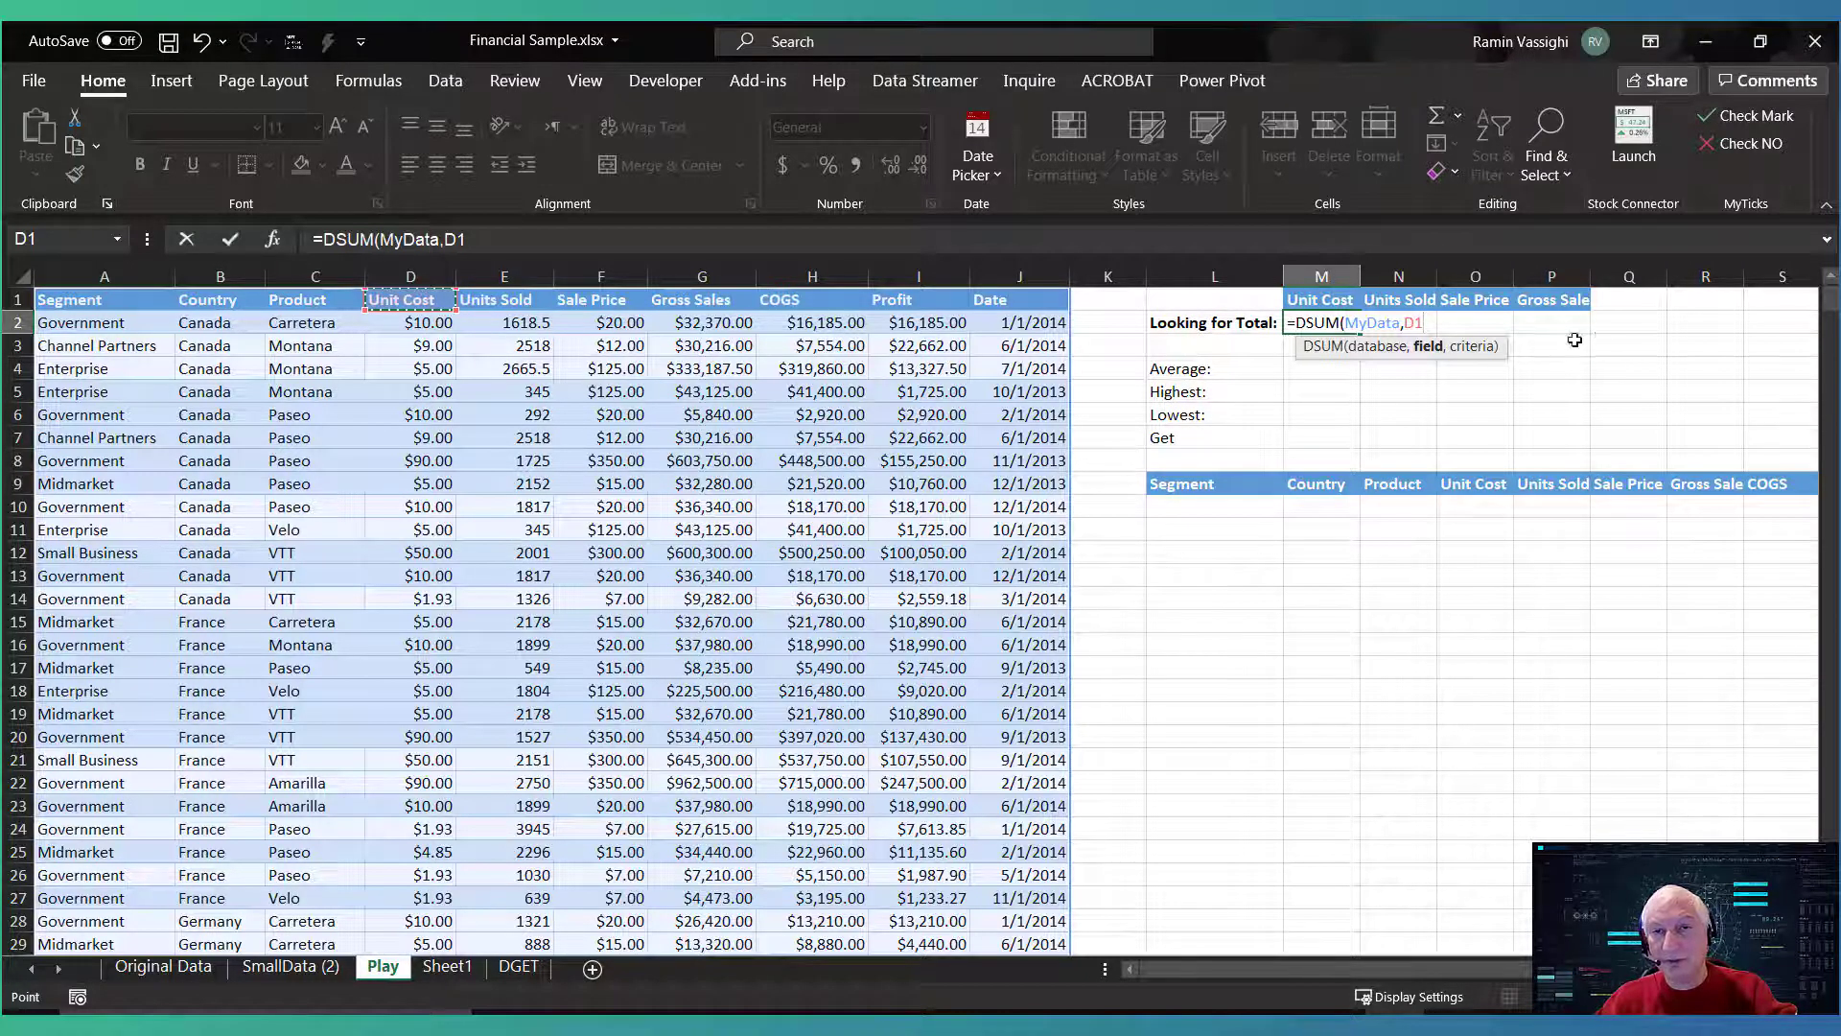
text(,)
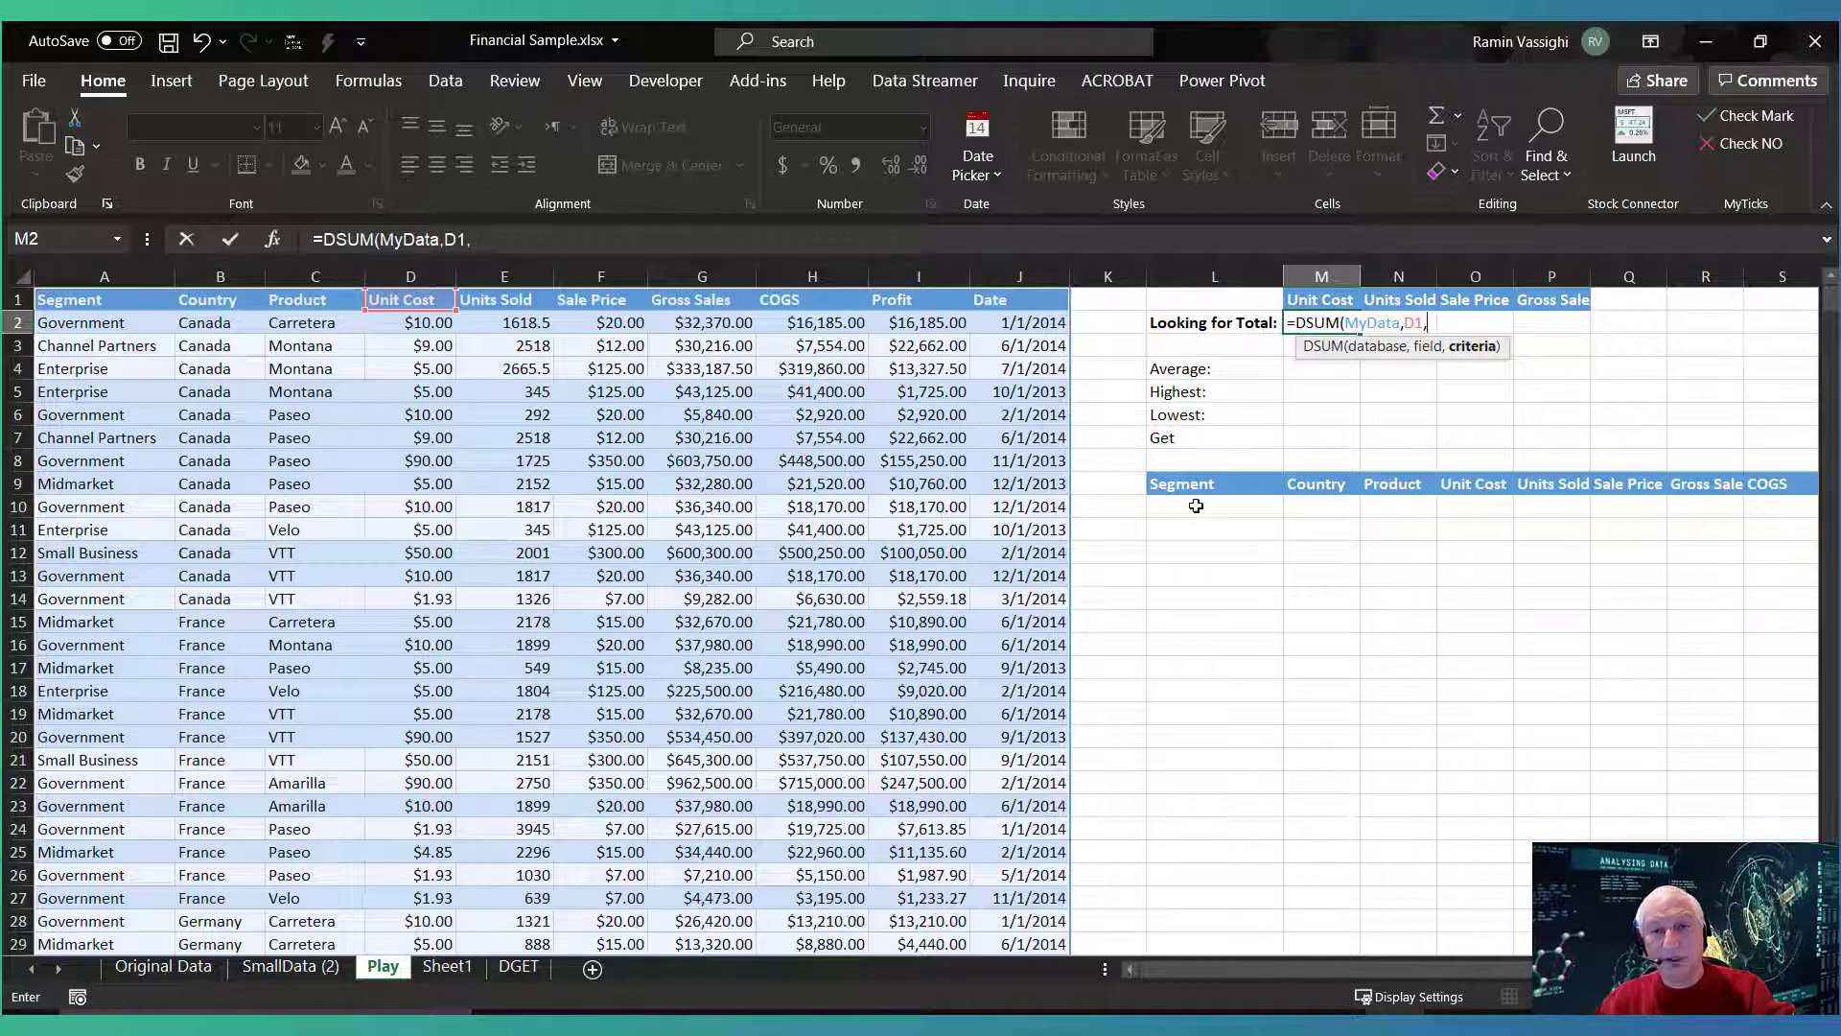
drag(1170, 484, 1724, 509)
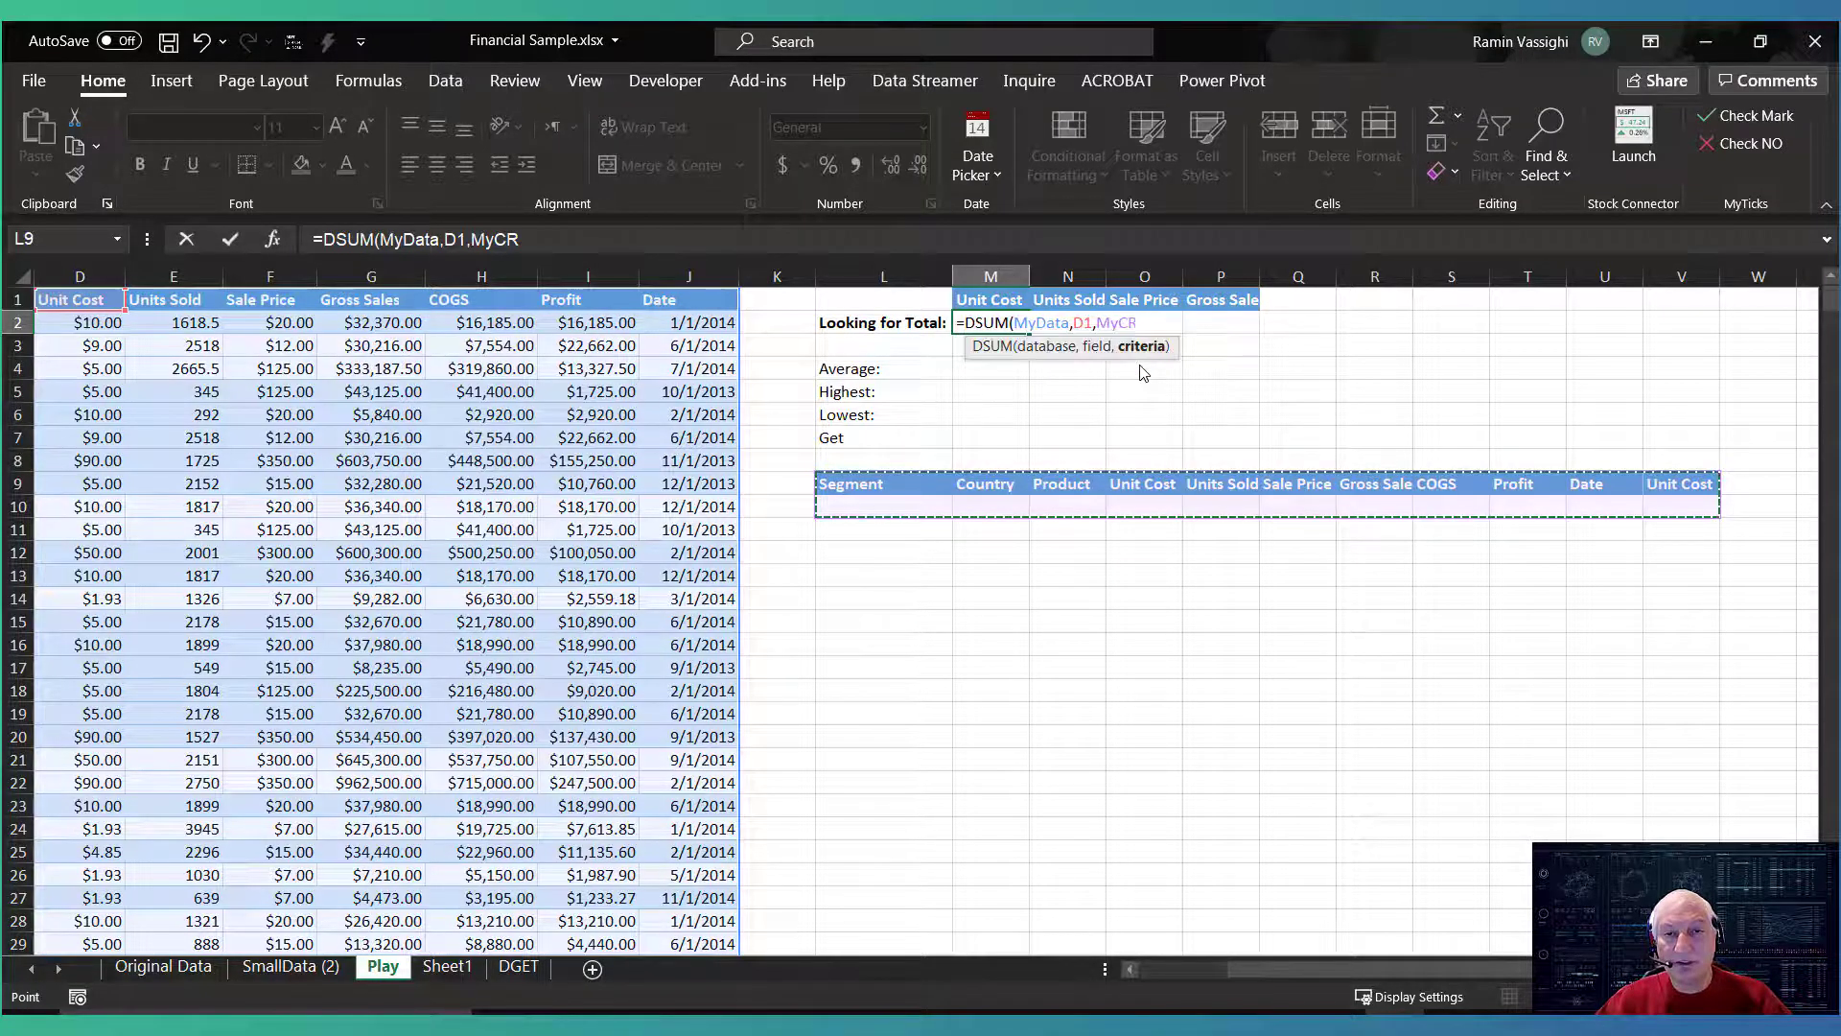
text())
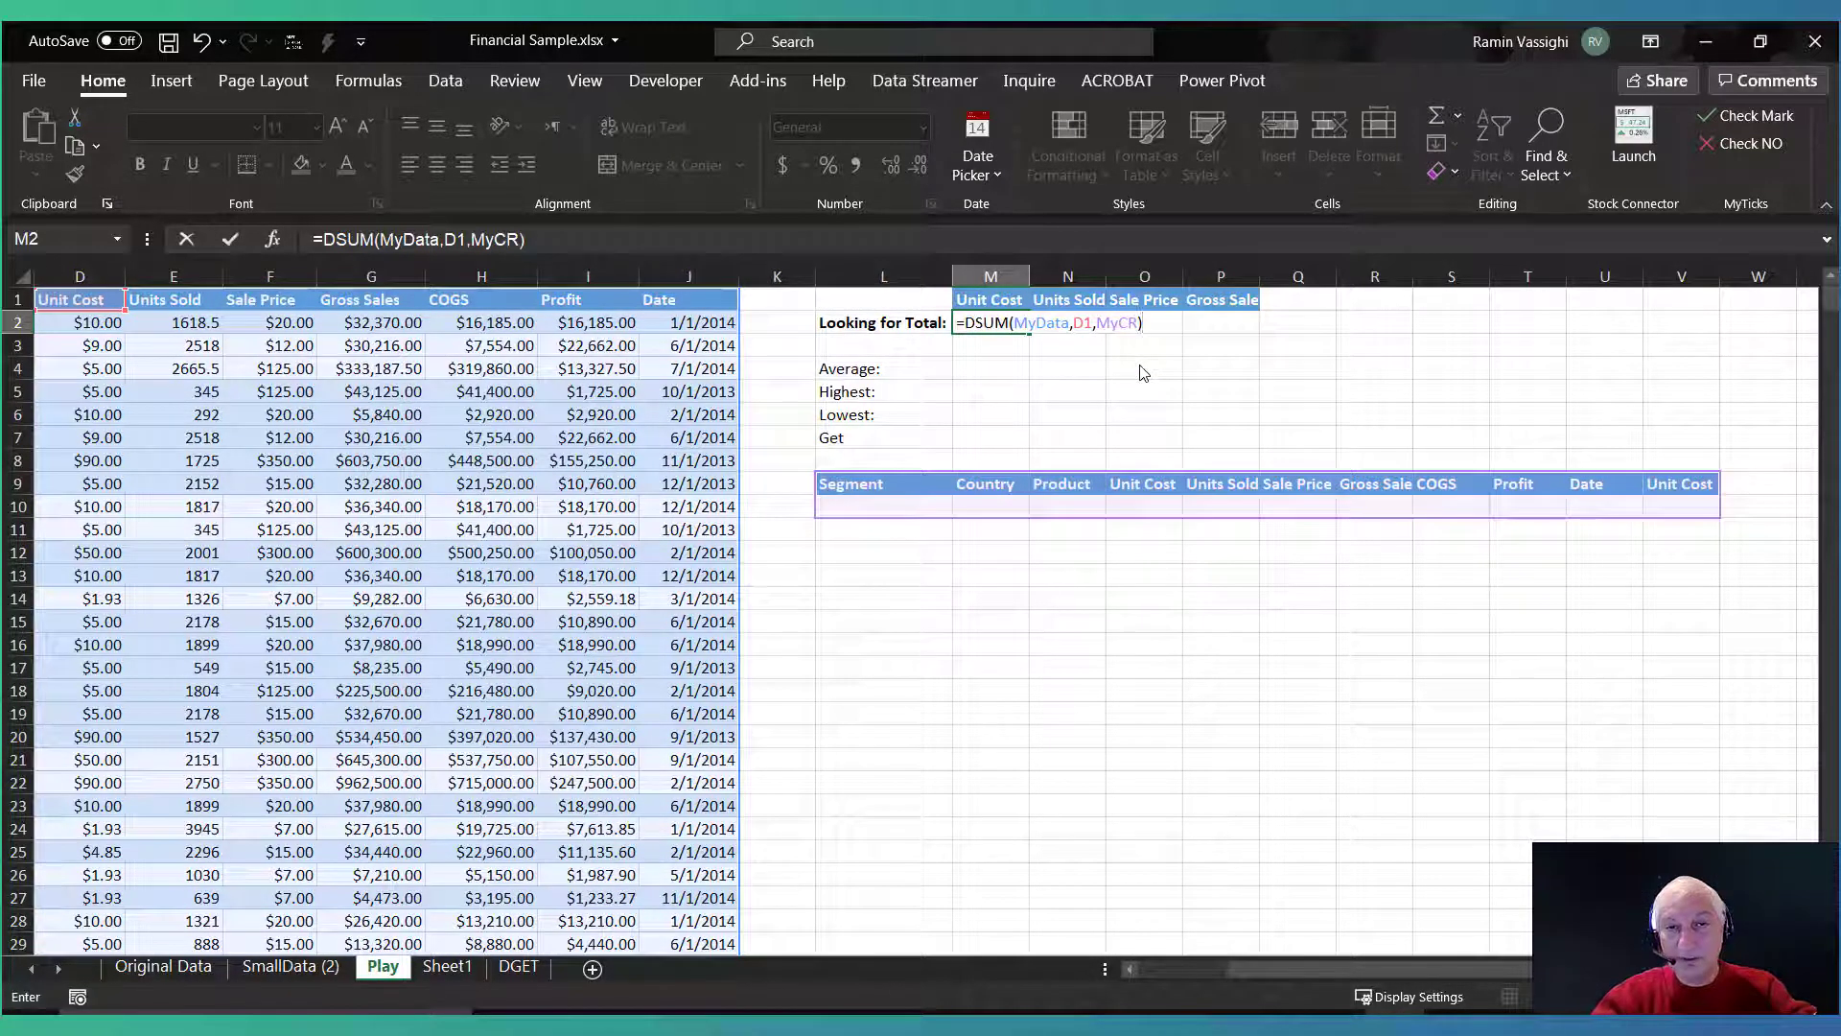
key(Return)
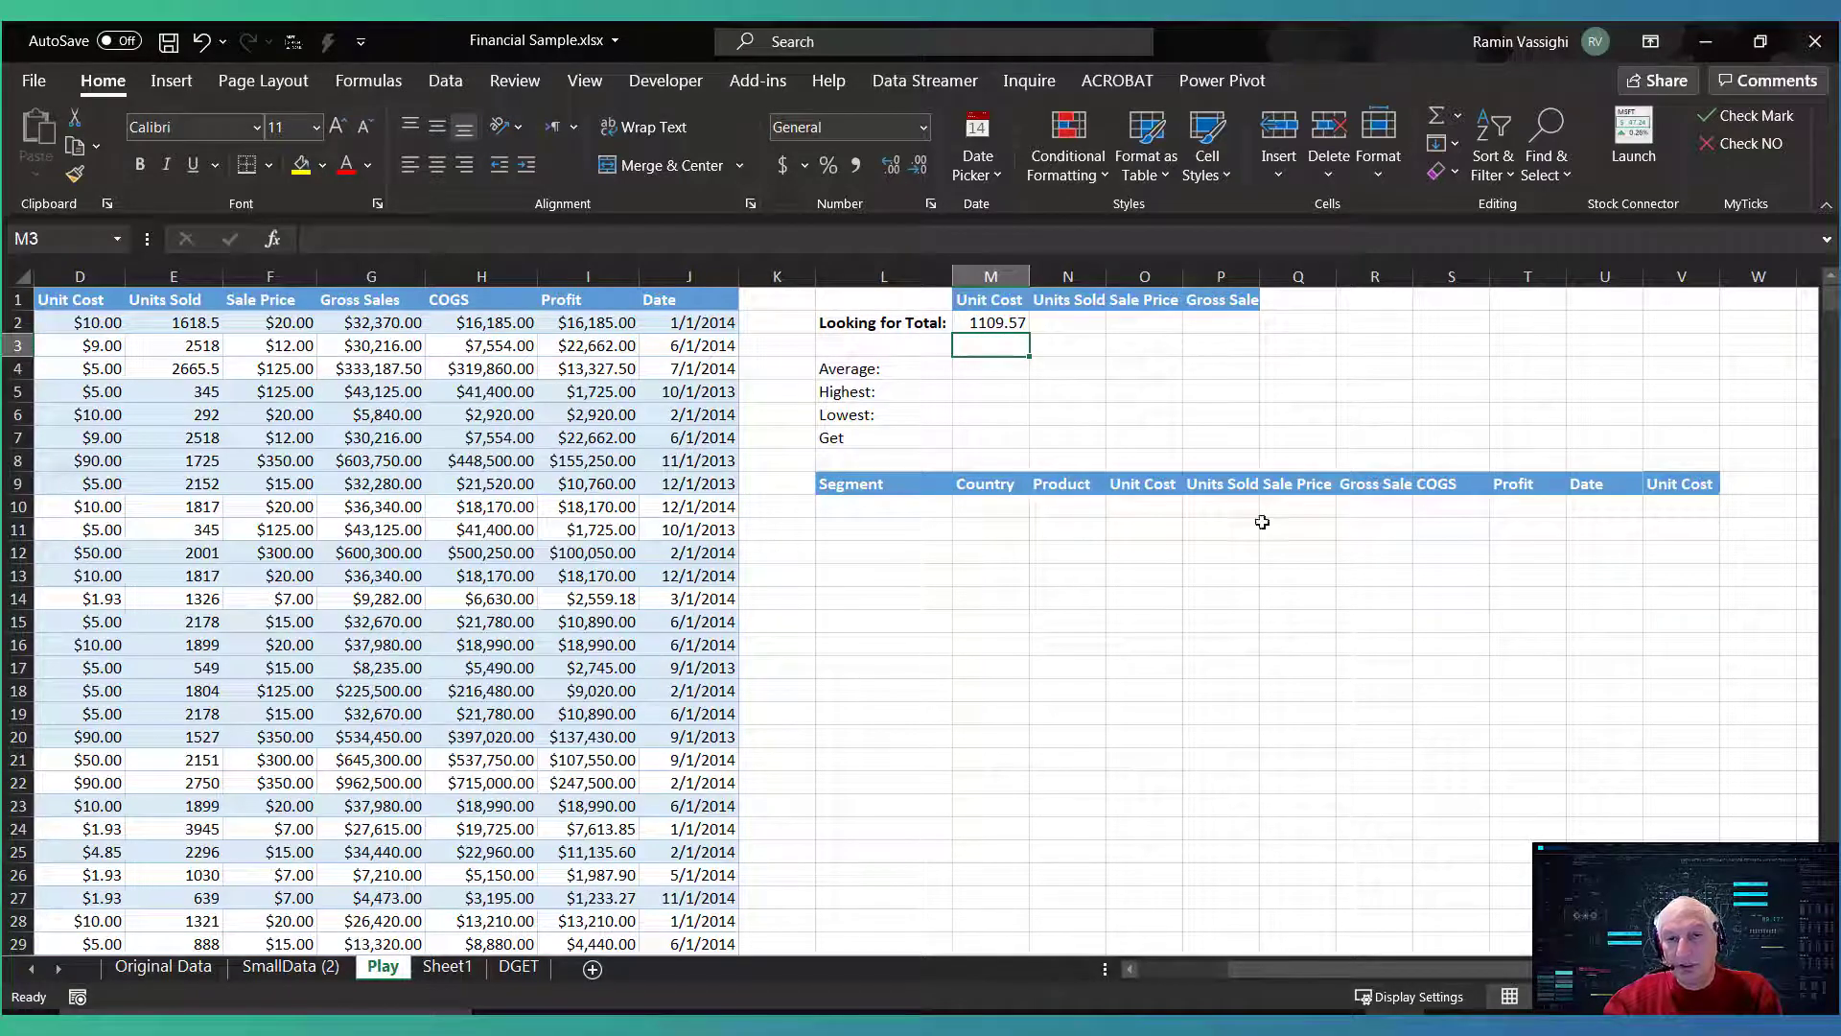
Enter France as the Country criterion in cell M10
click(984, 521)
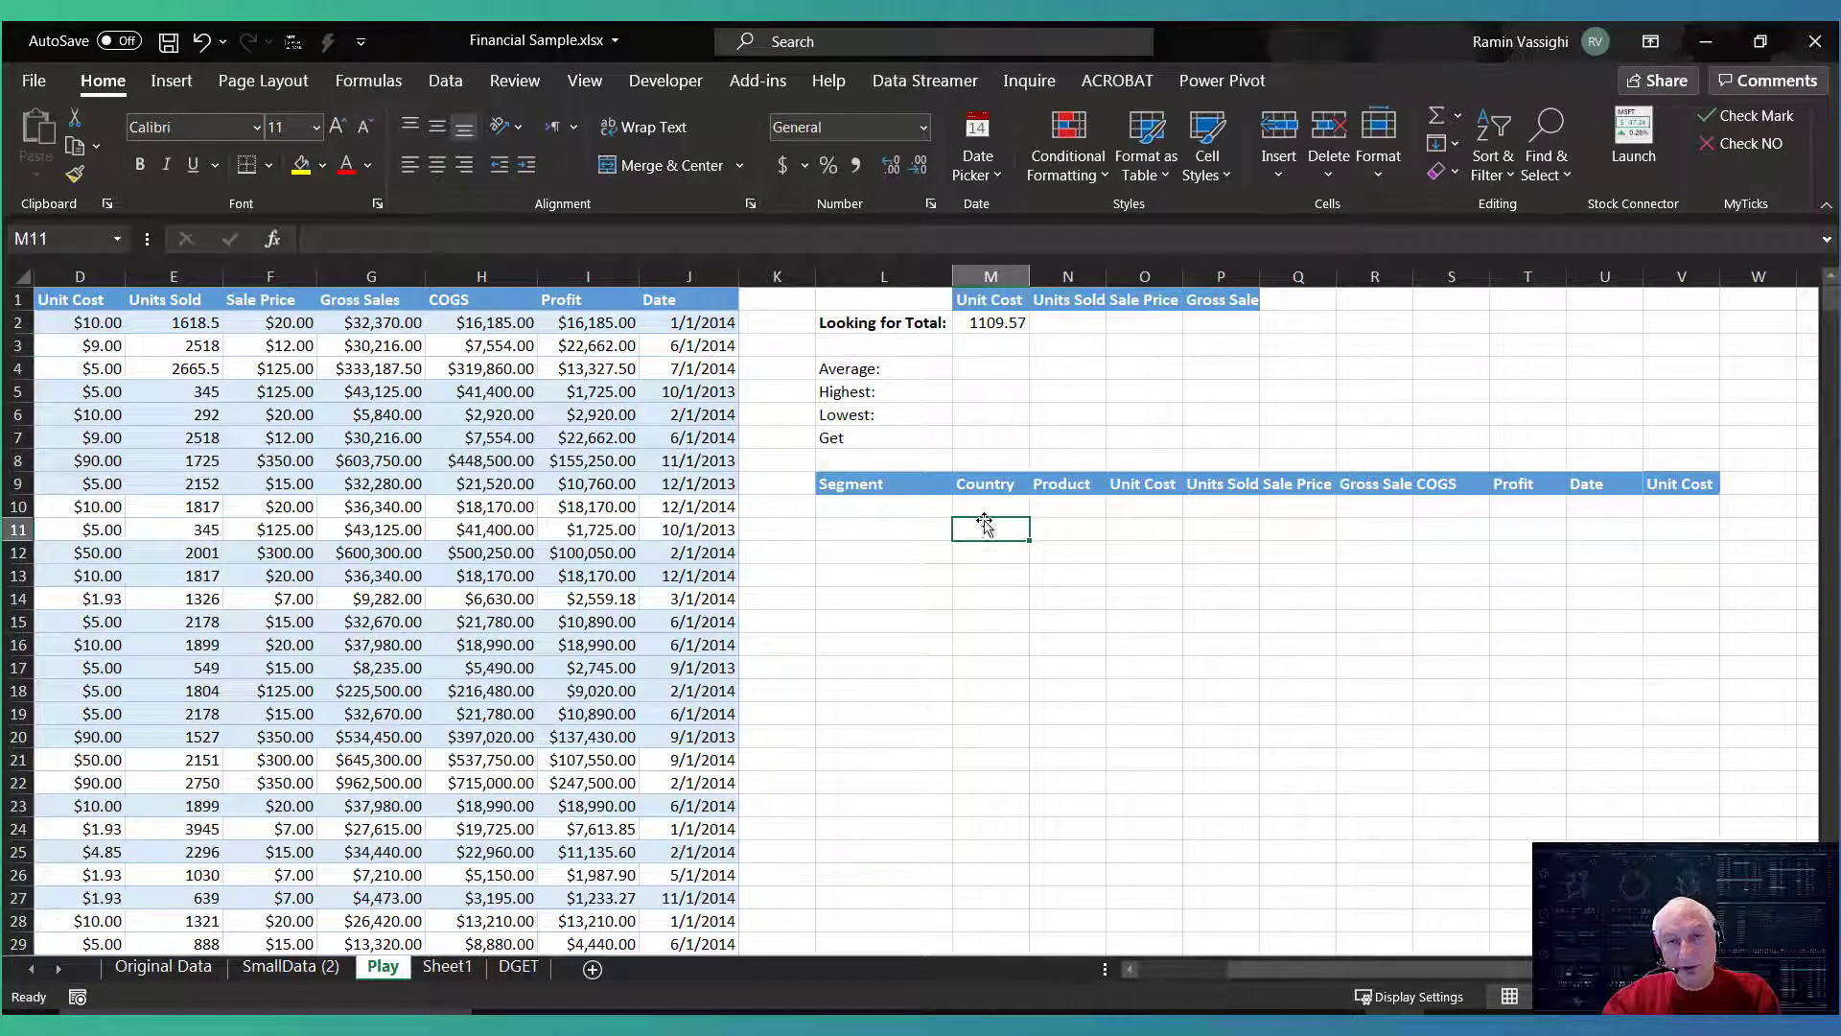
click(984, 509)
text(France)
key(Return)
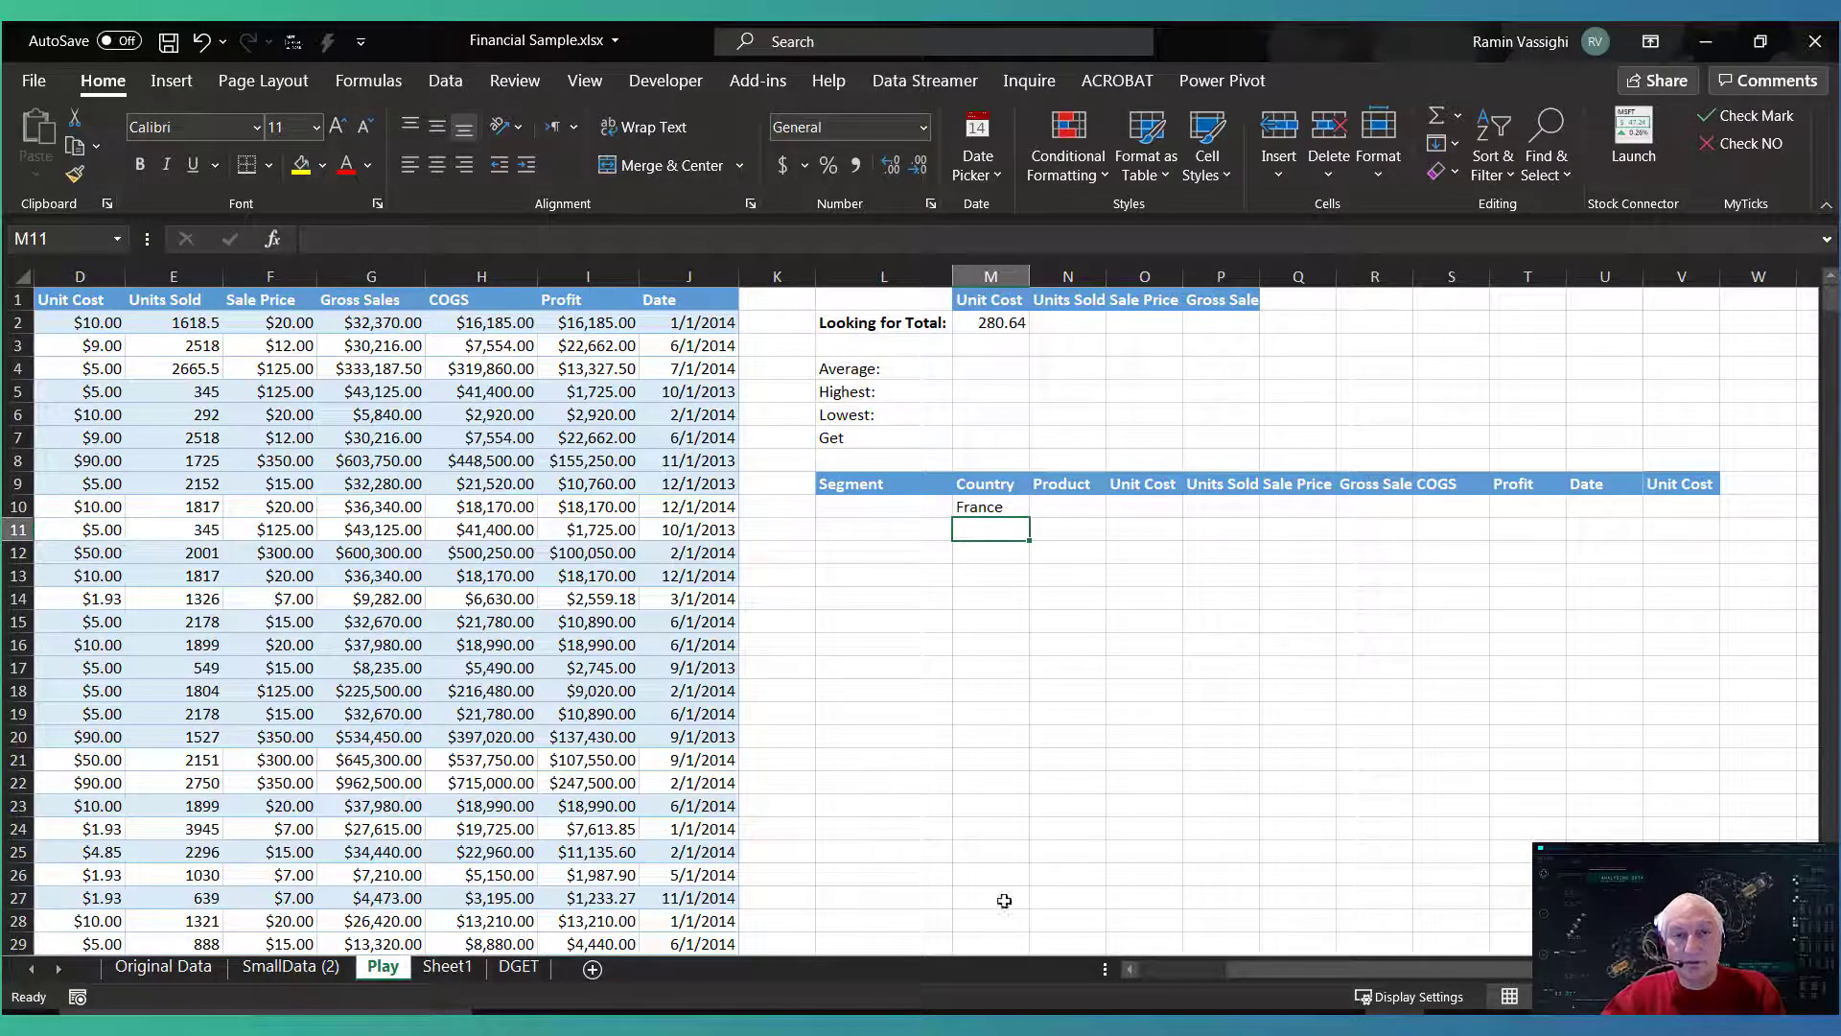
Fill the DSUM formula from M2 across to P2 for Units Sold, Sale Price and Gross Sales
drag(1292, 967, 1194, 970)
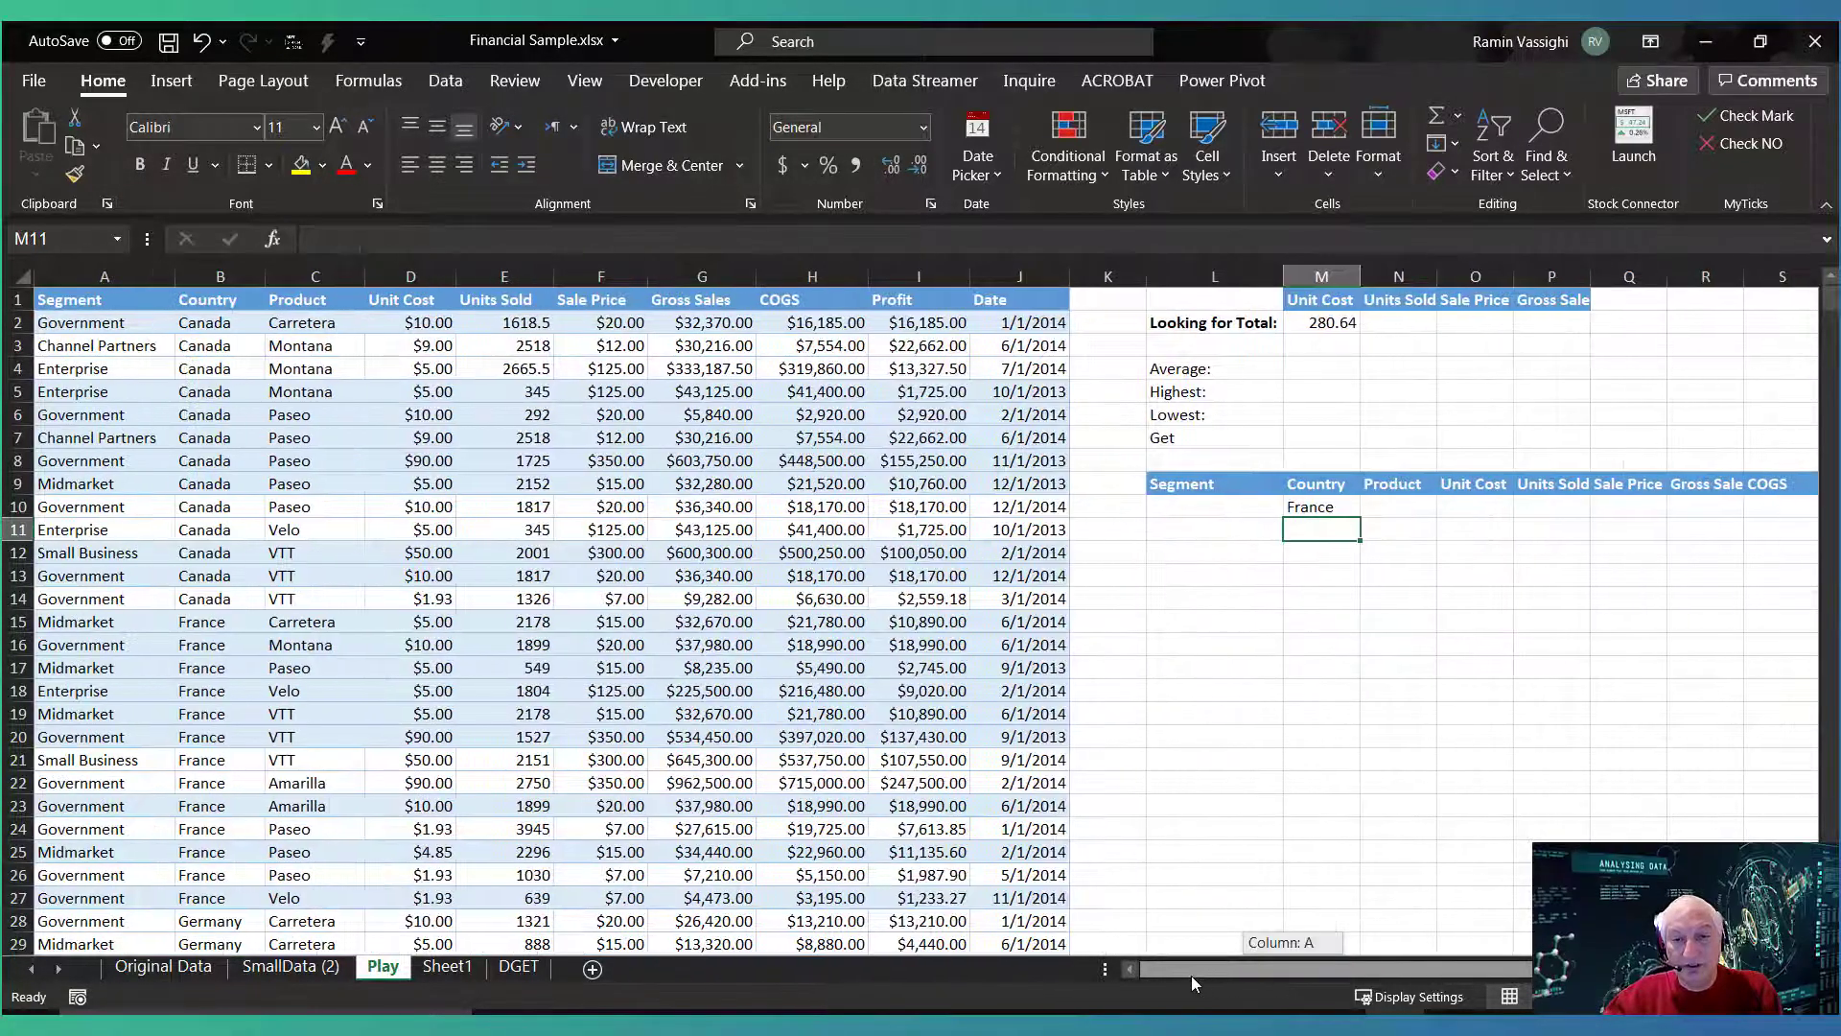
click(1341, 324)
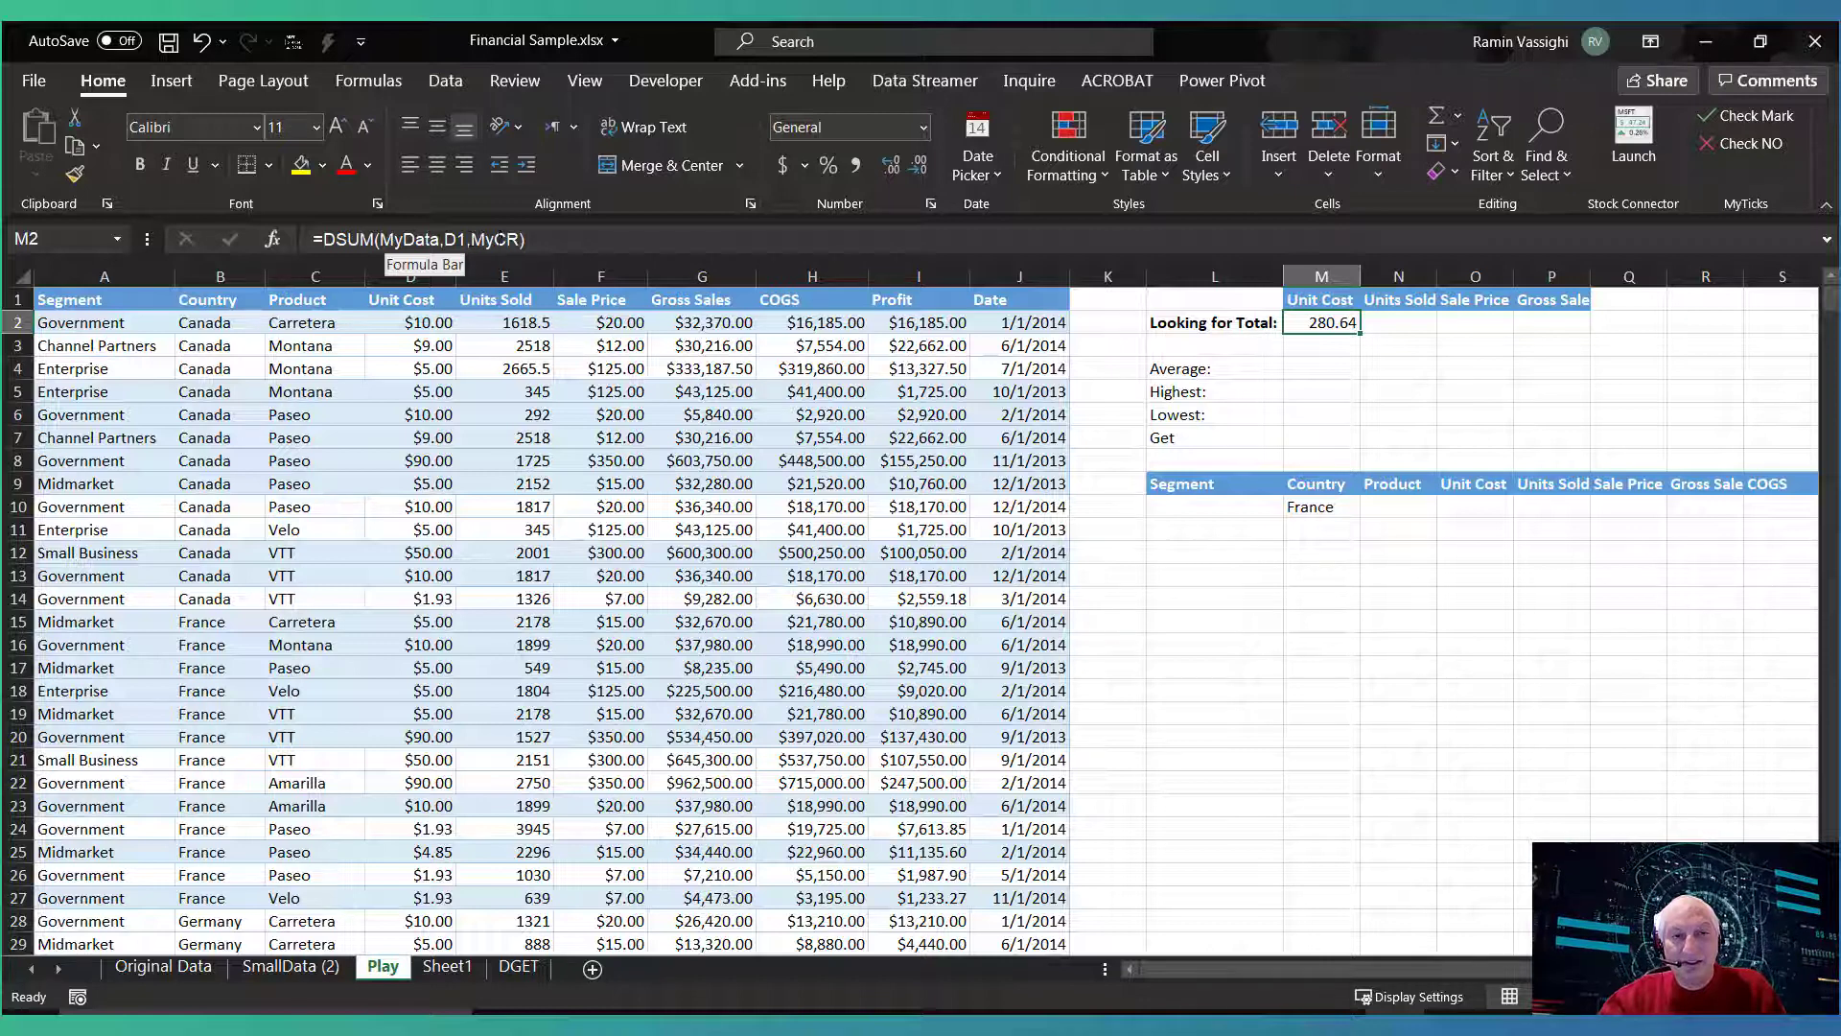
drag(1359, 334, 1562, 329)
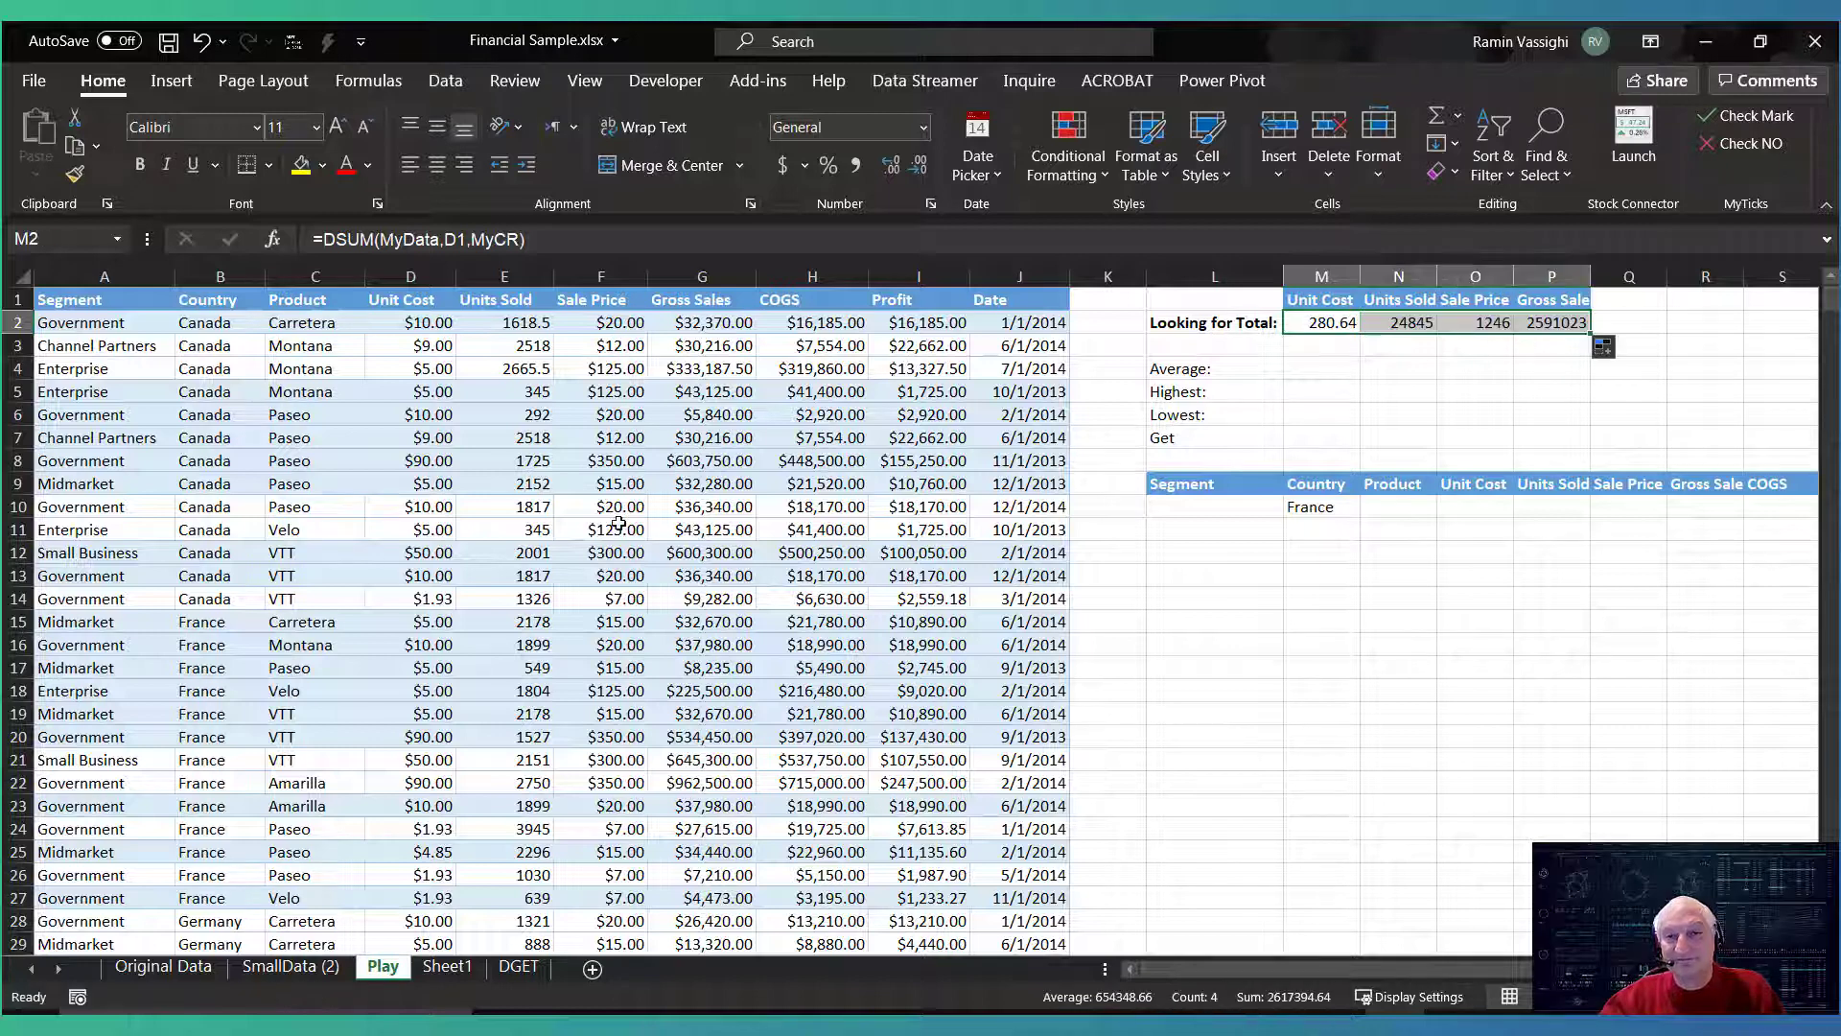
Check the field references of the copied DSUM formulas in N2, O2 and P2 against the matching data headers
click(1402, 326)
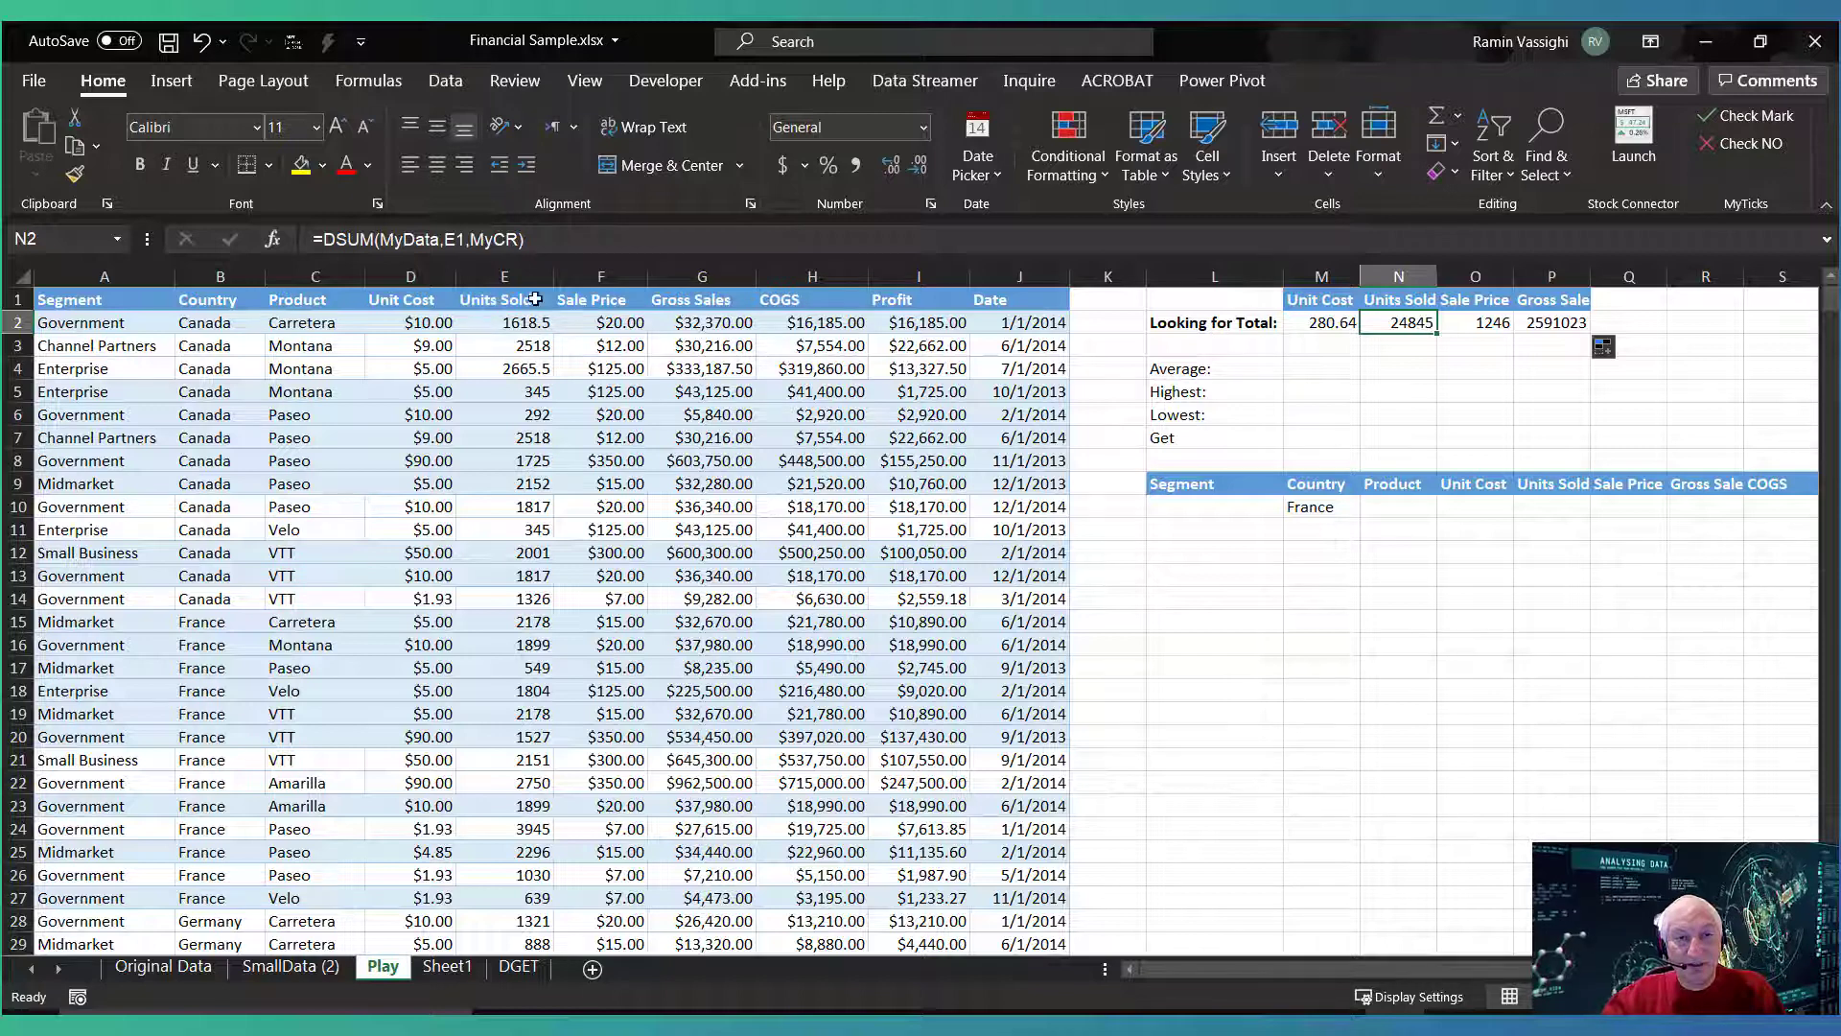
click(1479, 322)
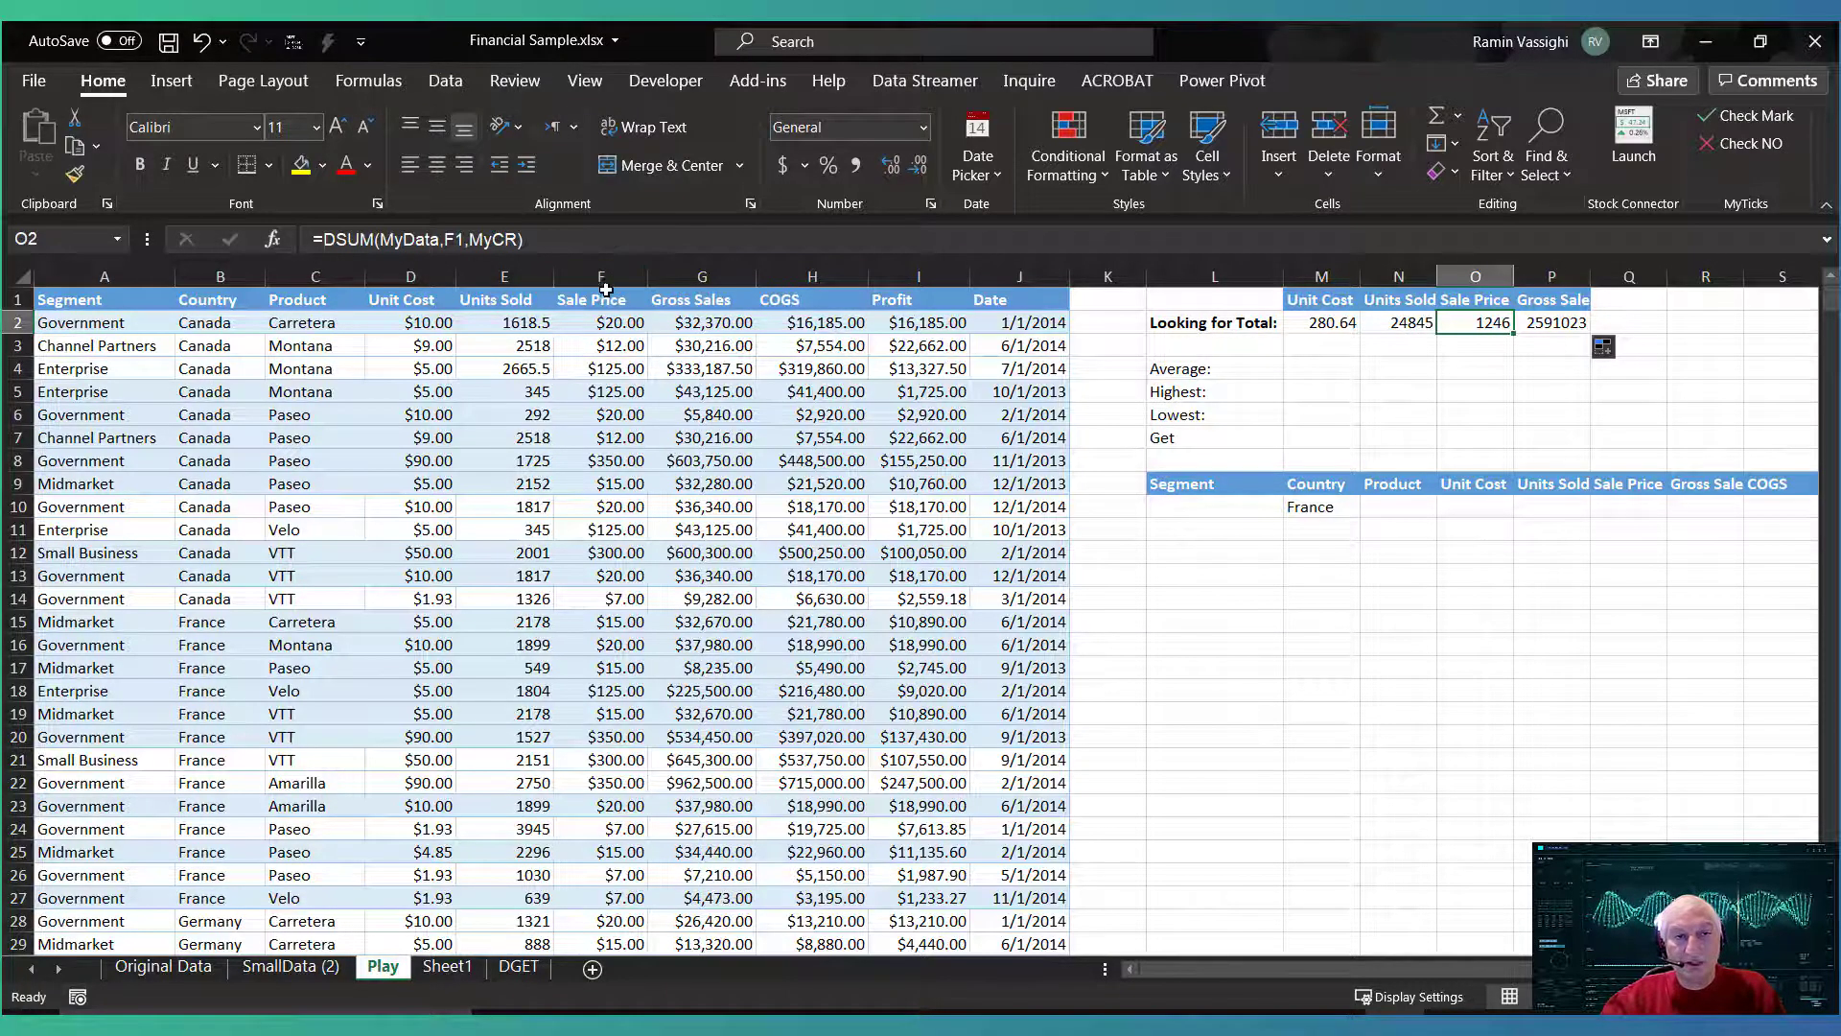
click(1566, 322)
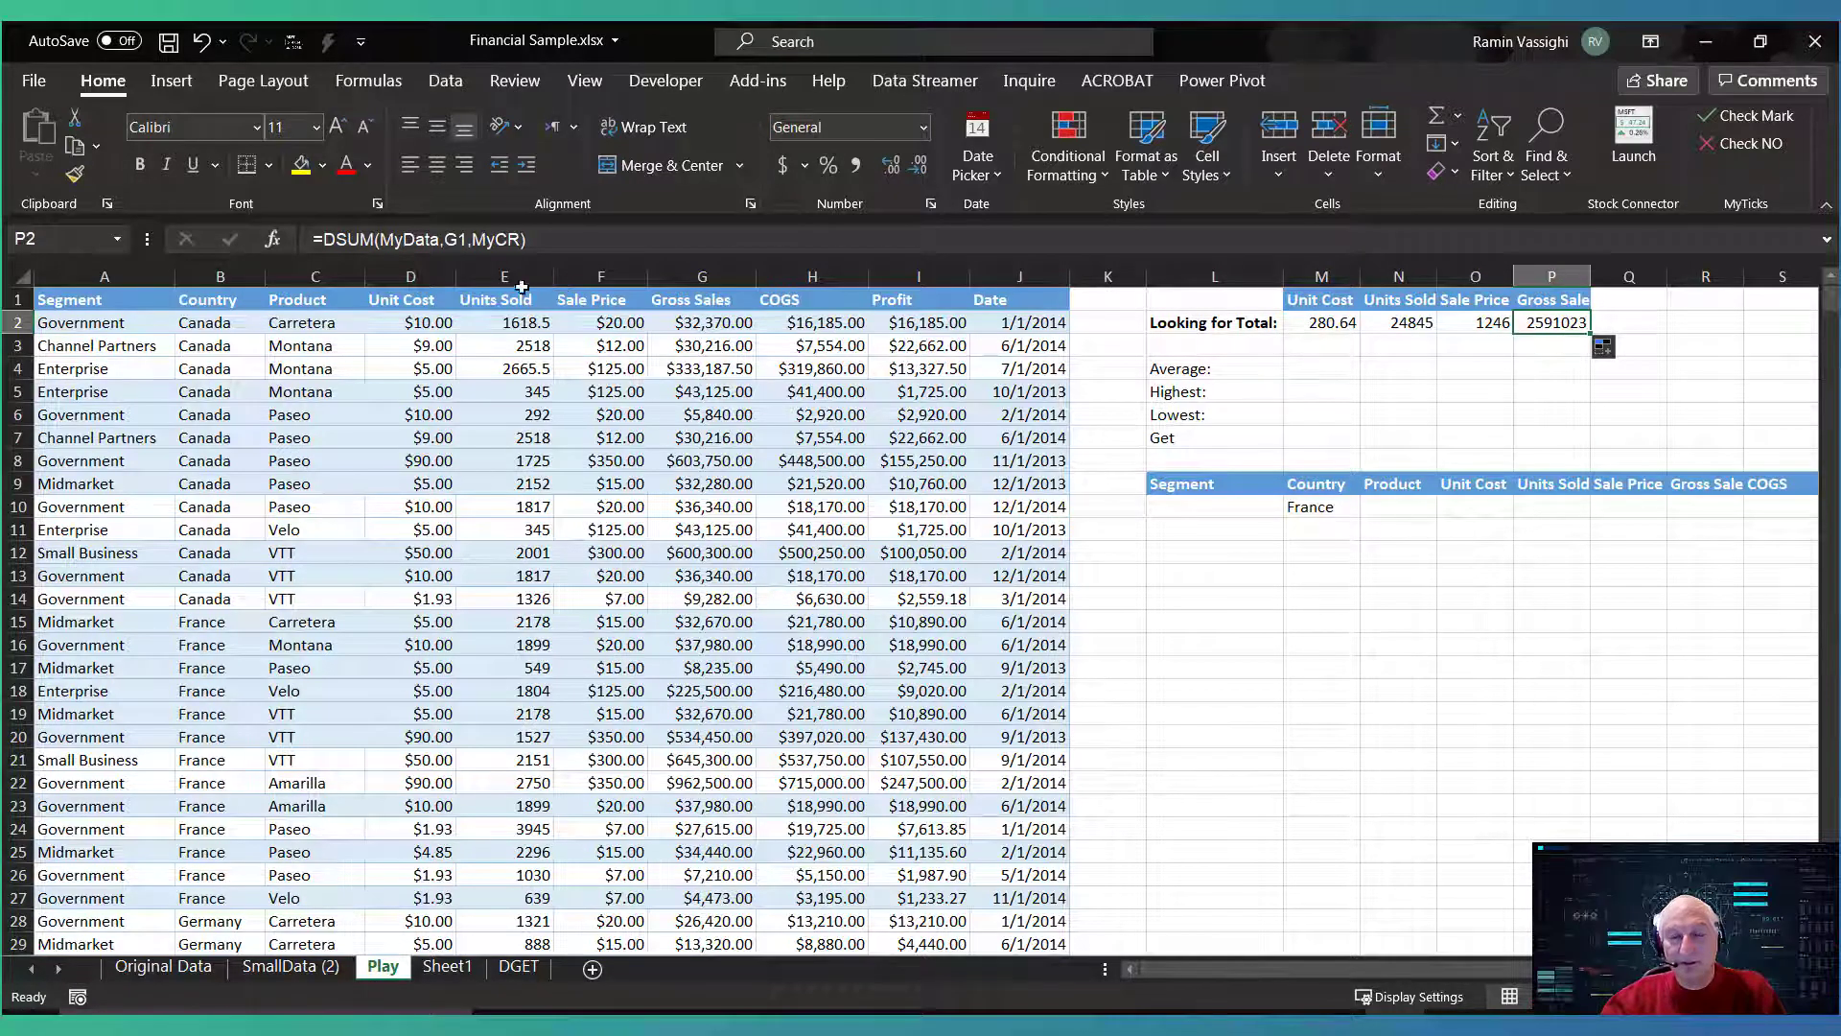
click(694, 303)
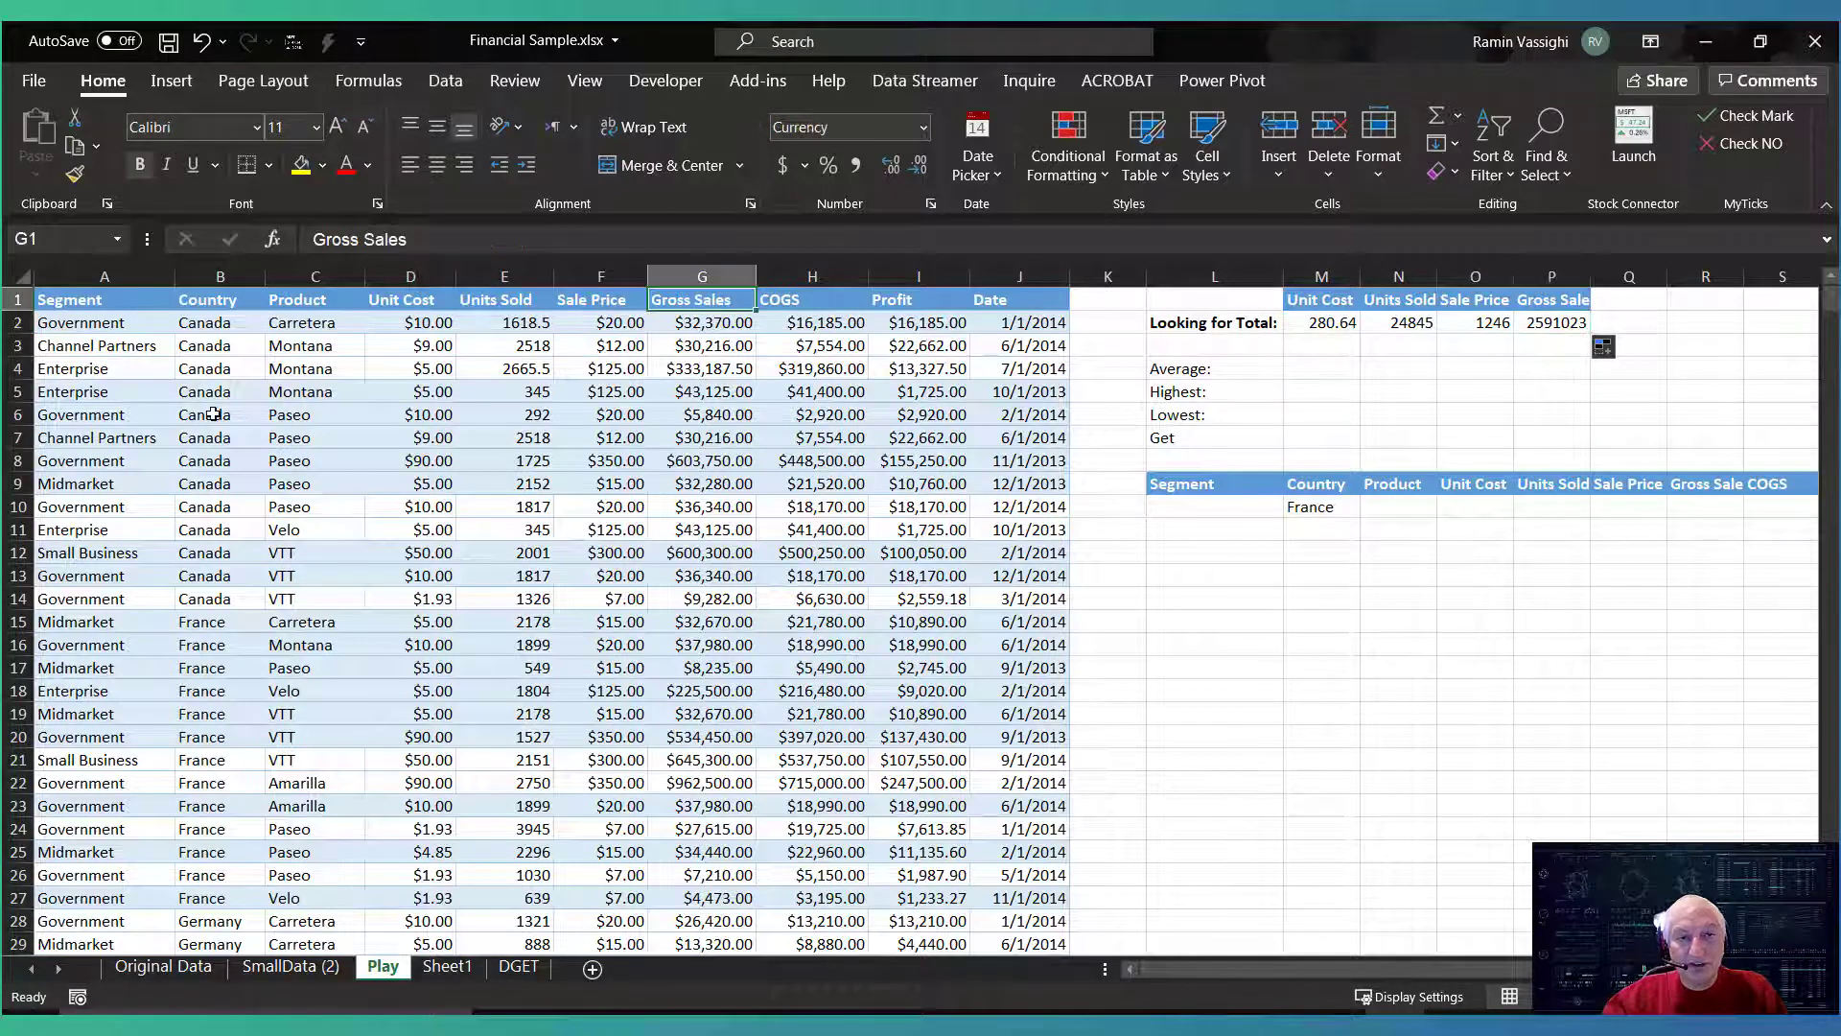
click(1546, 324)
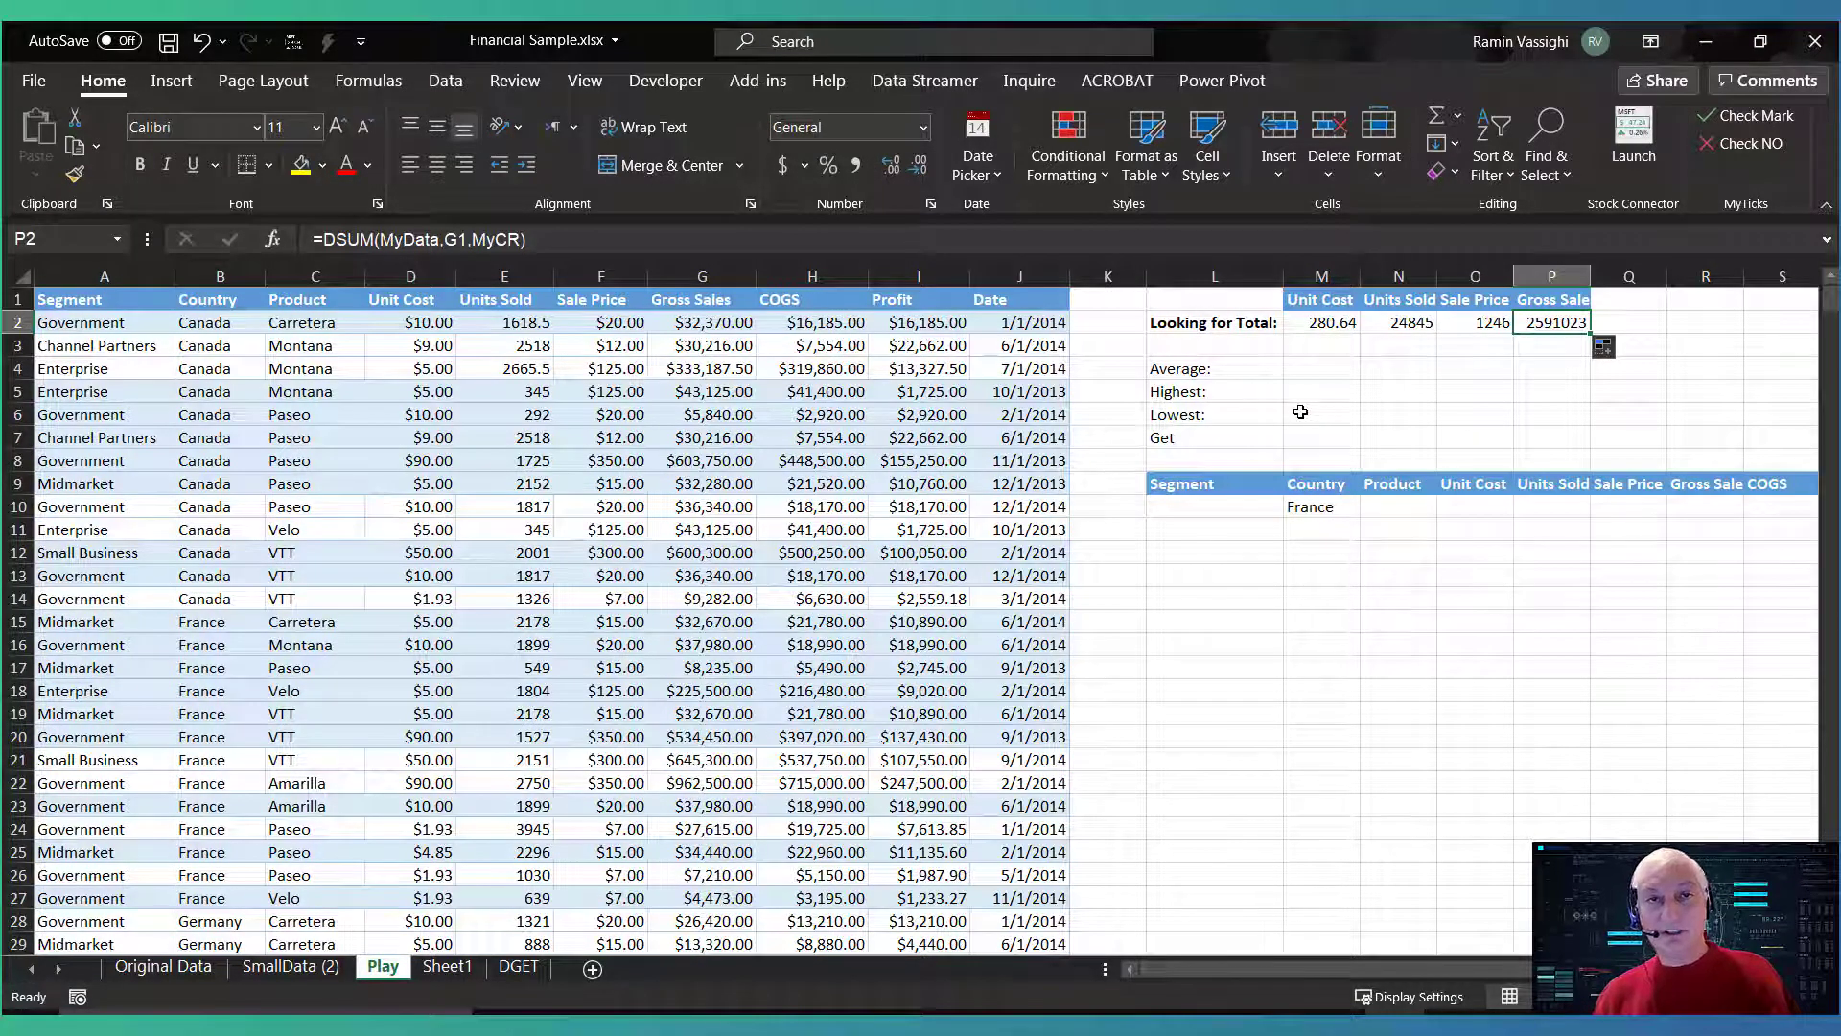
Start a DAVERAGE formula in M4 with MyData as the database and the Unit Cost header D1 as the field
click(1302, 372)
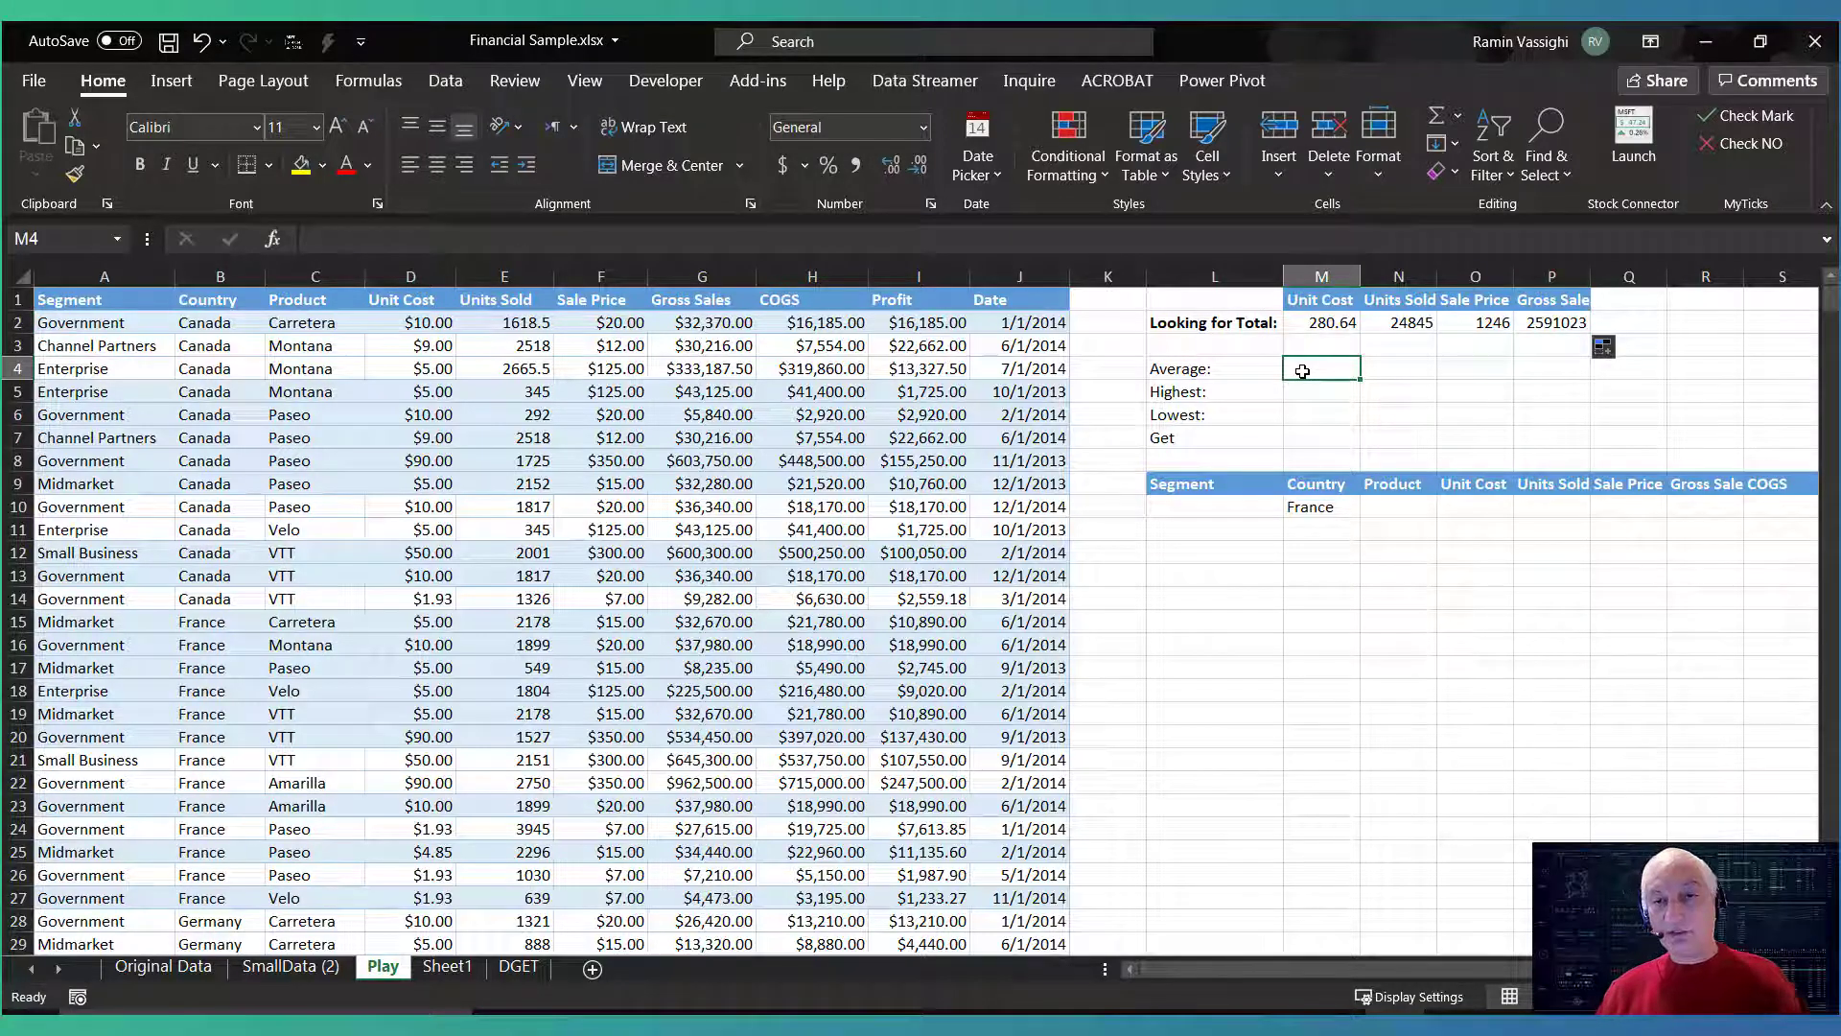
text(=)
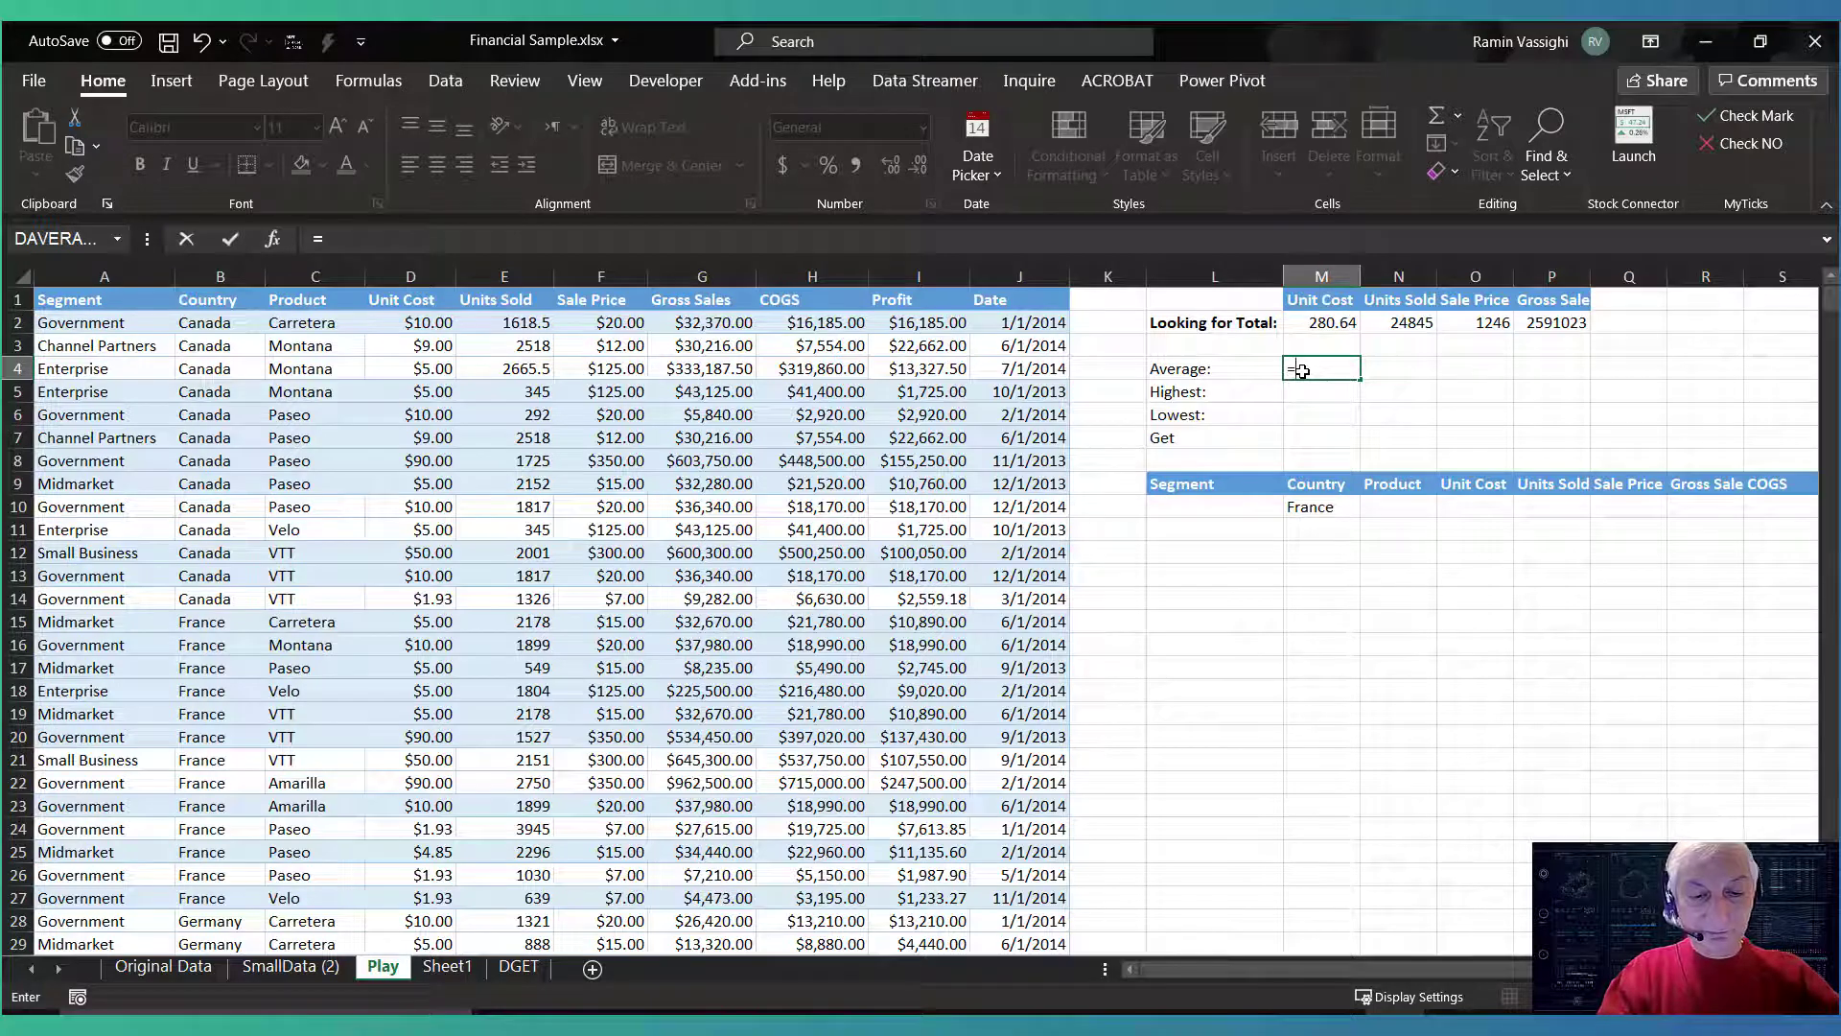
text(D)
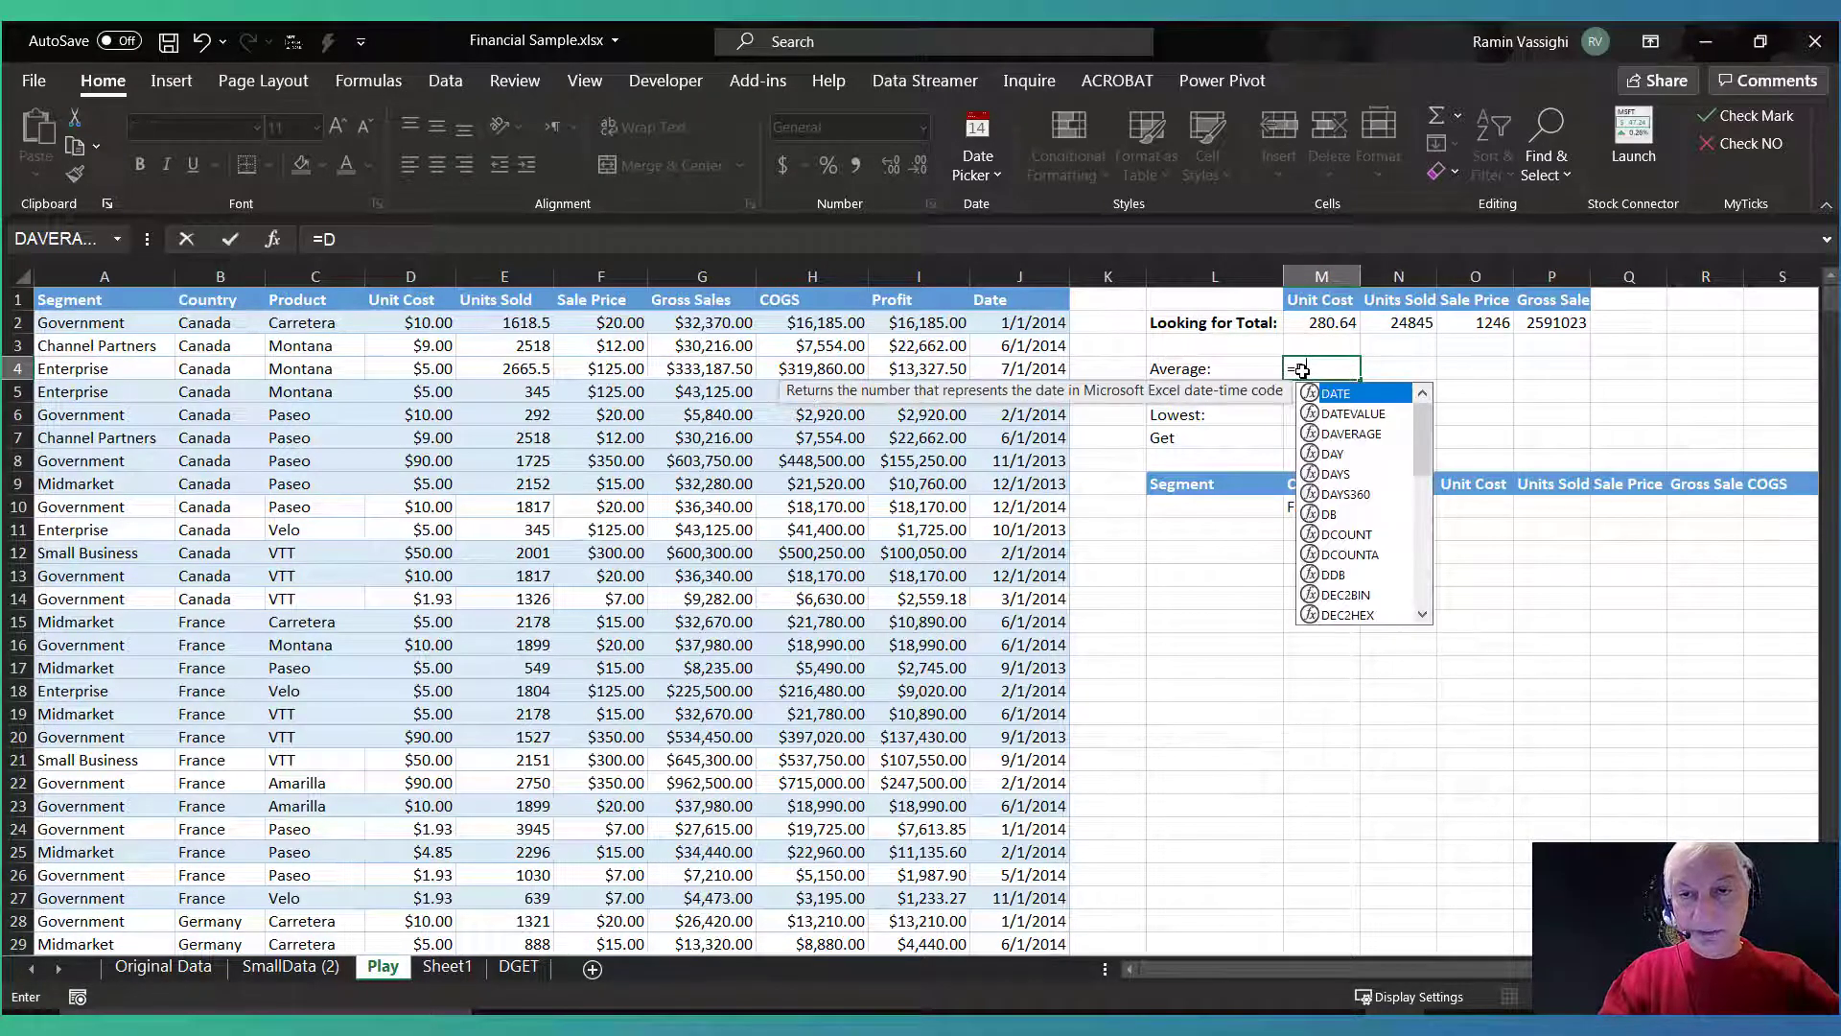
double_click(1327, 439)
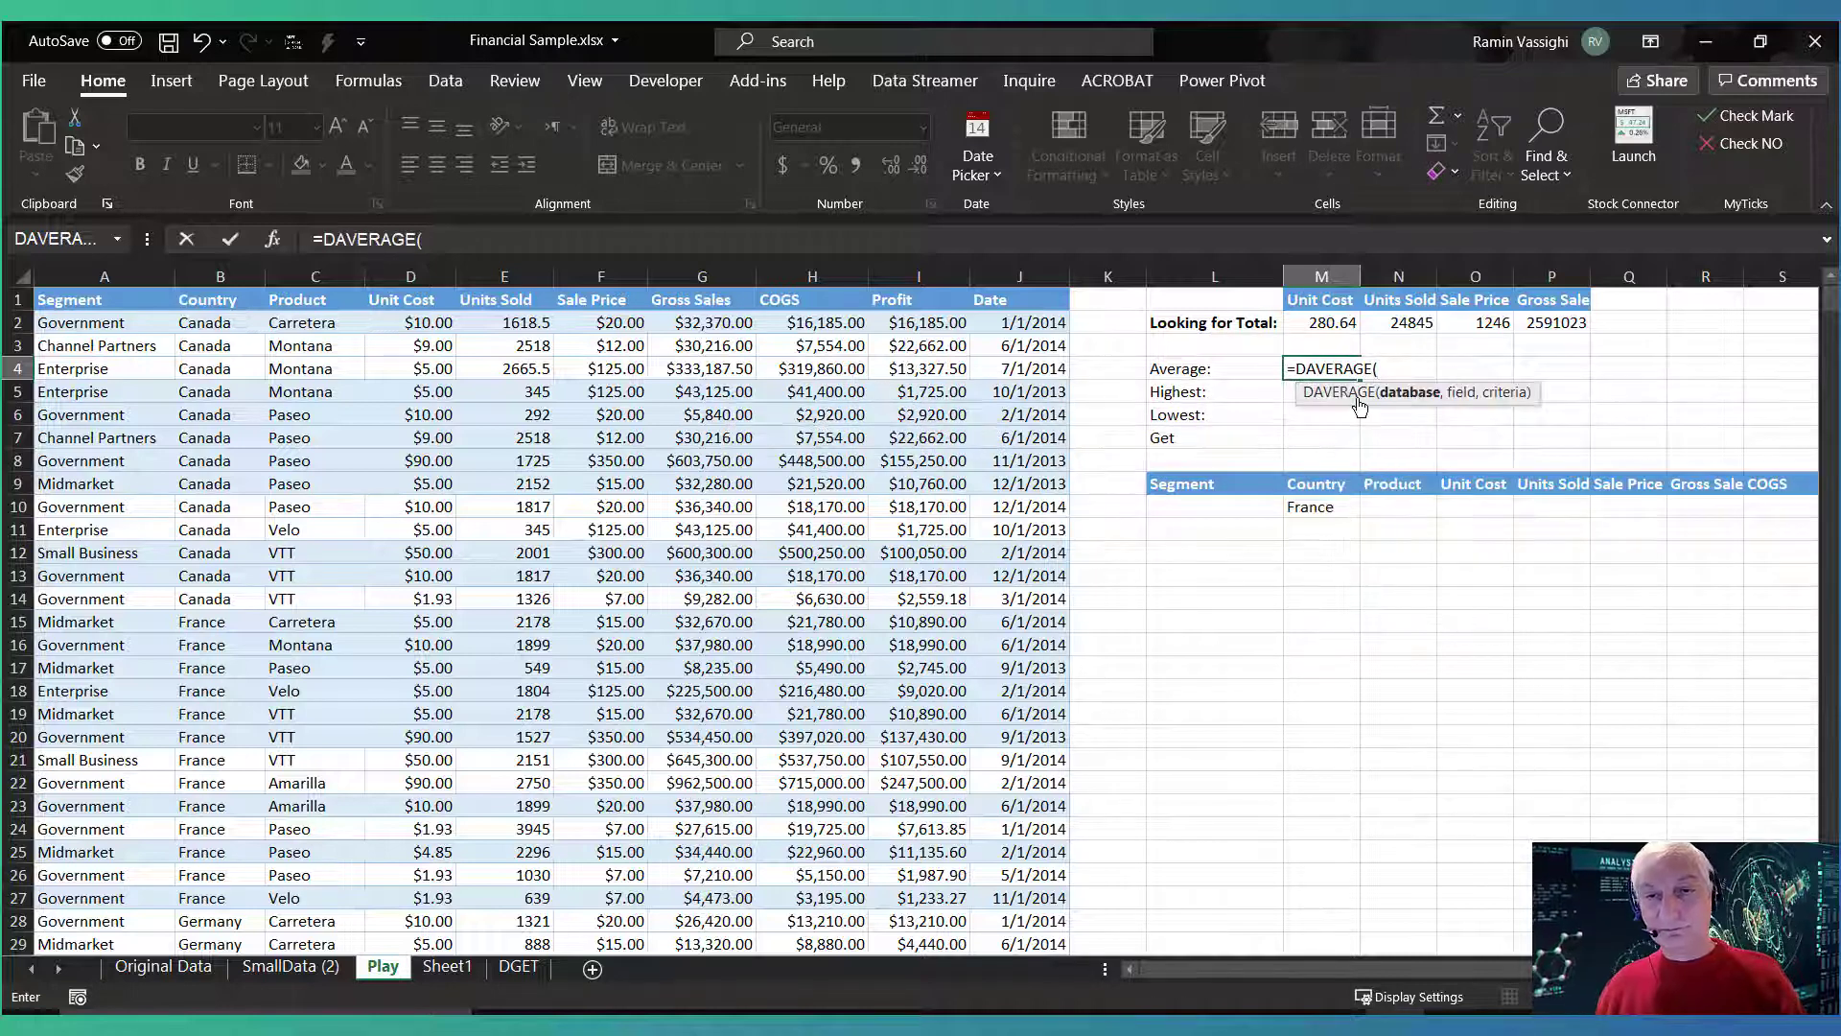
click(276, 241)
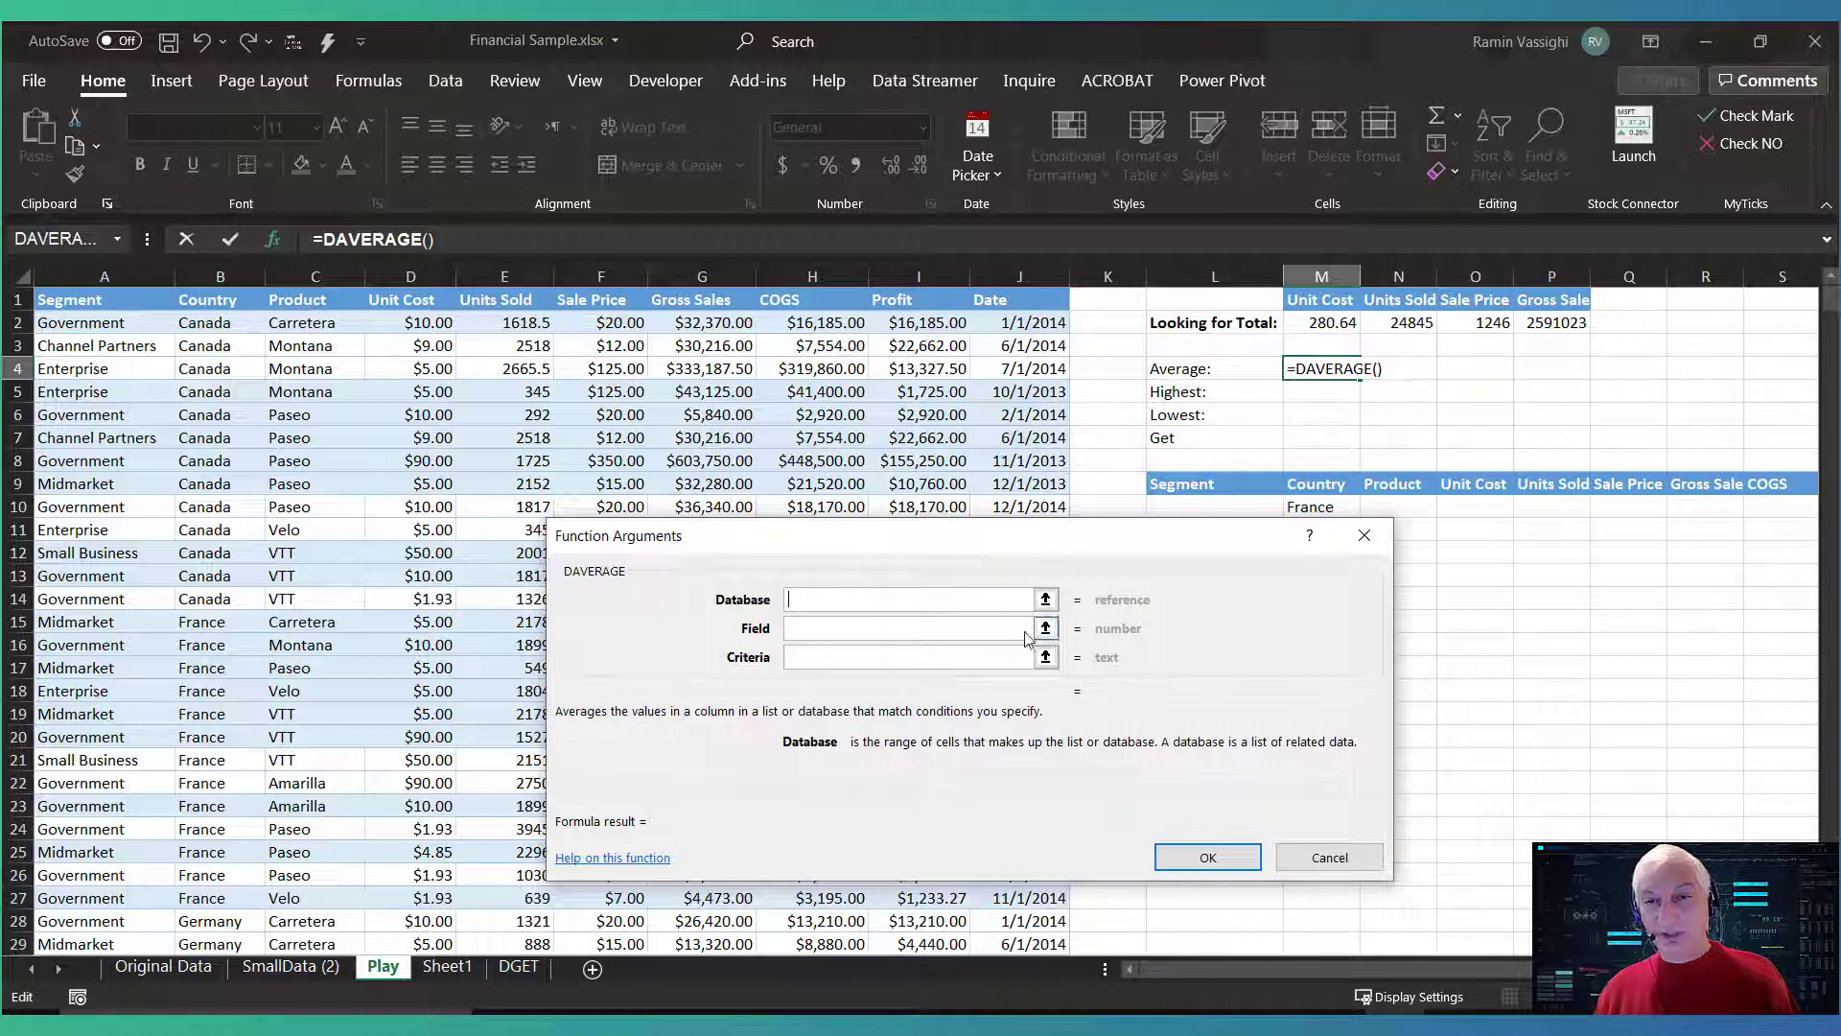
text(M)
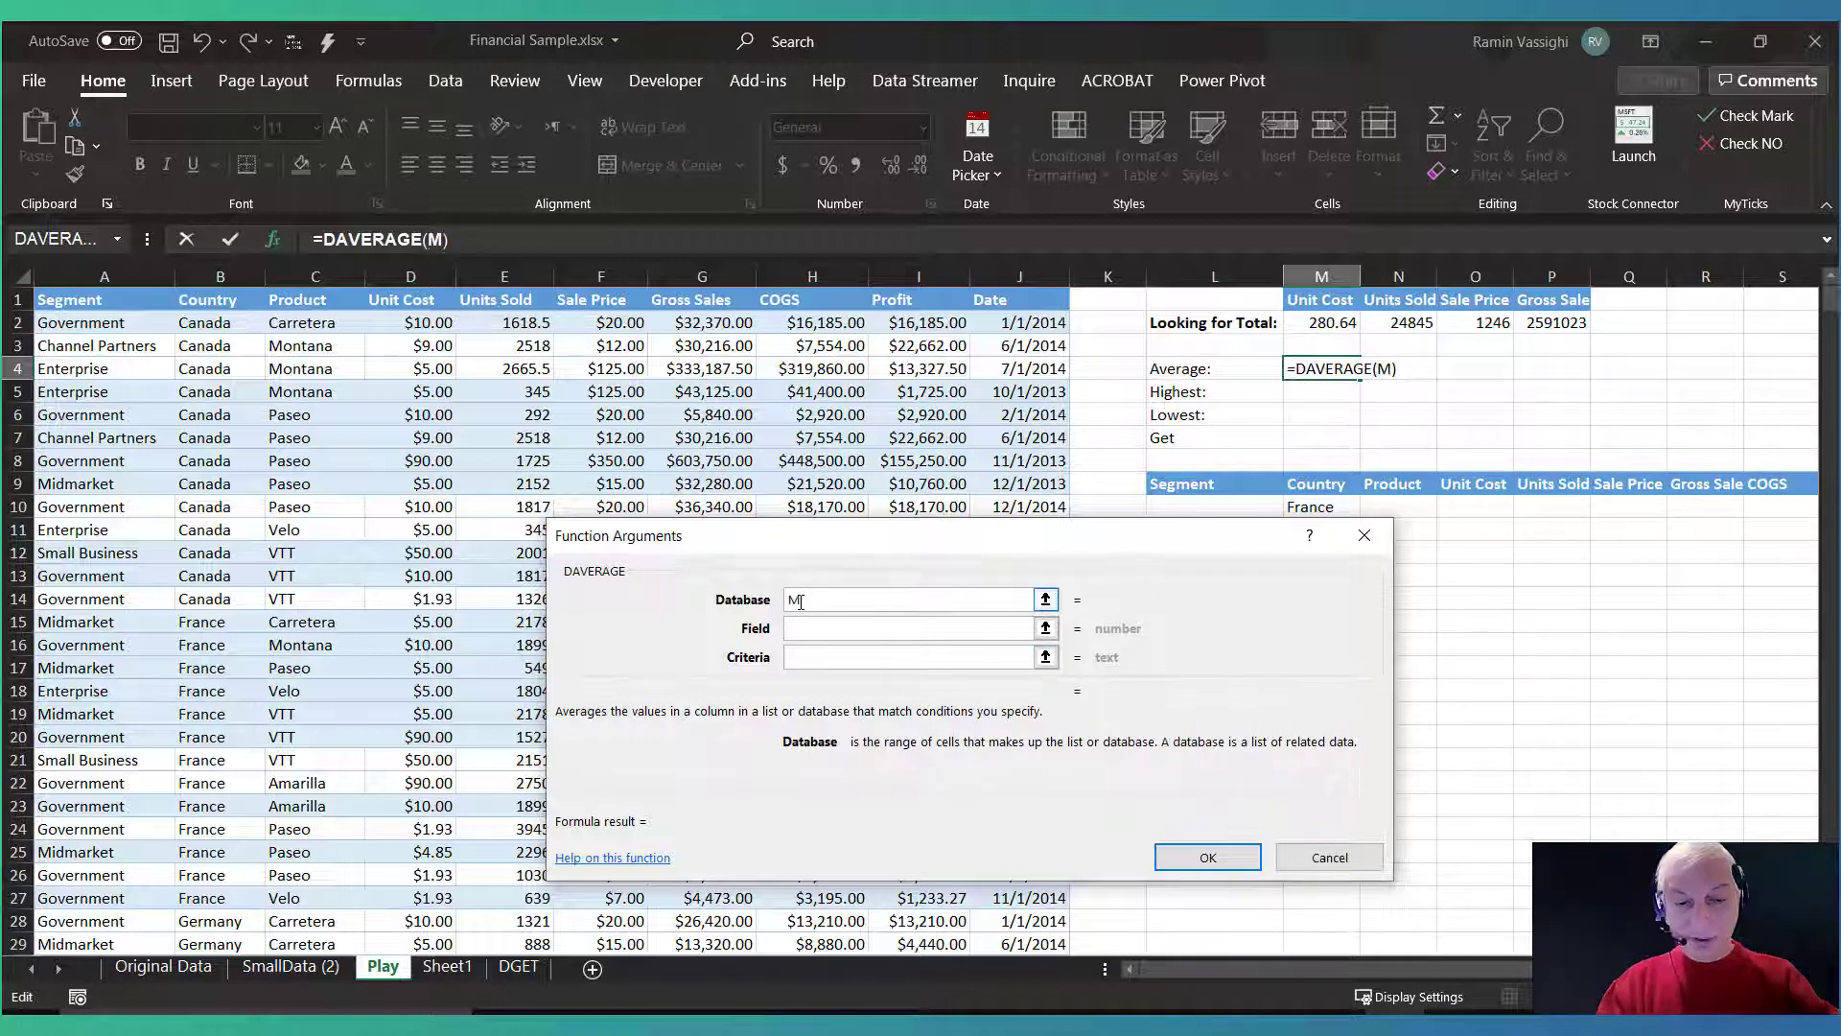
text(yDatat\)
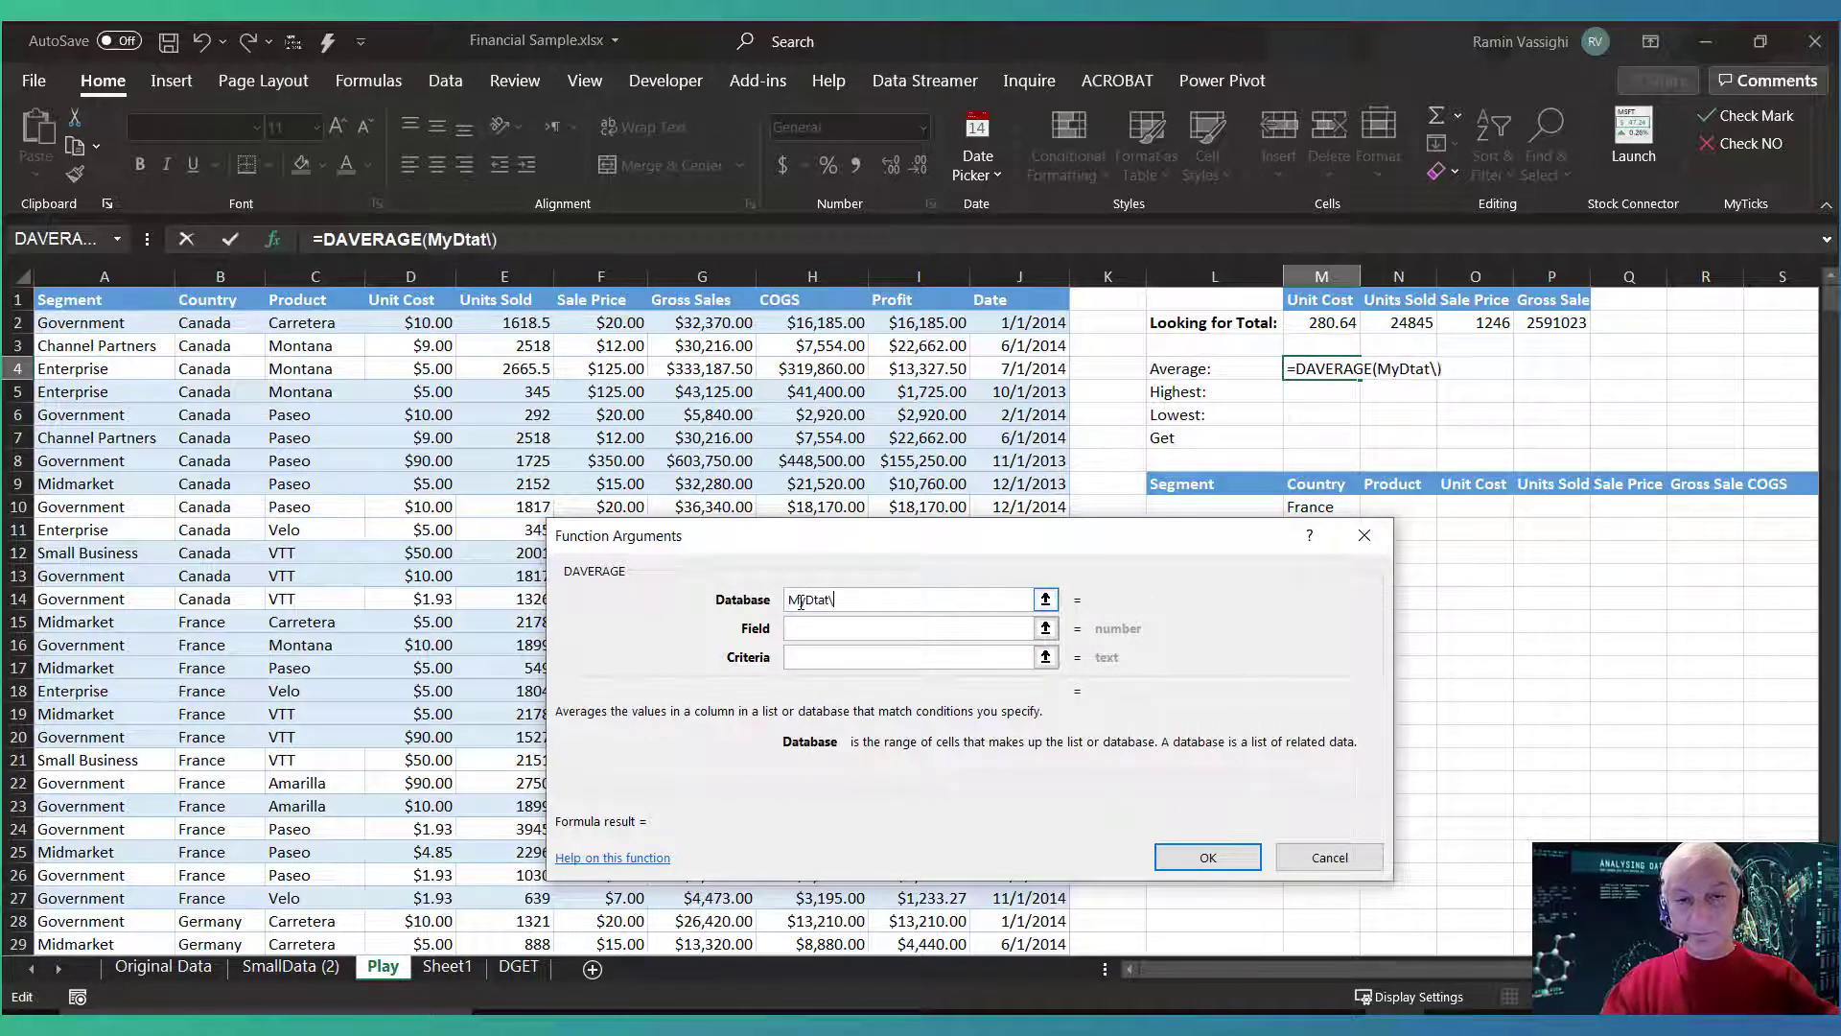
click(803, 630)
click(803, 630)
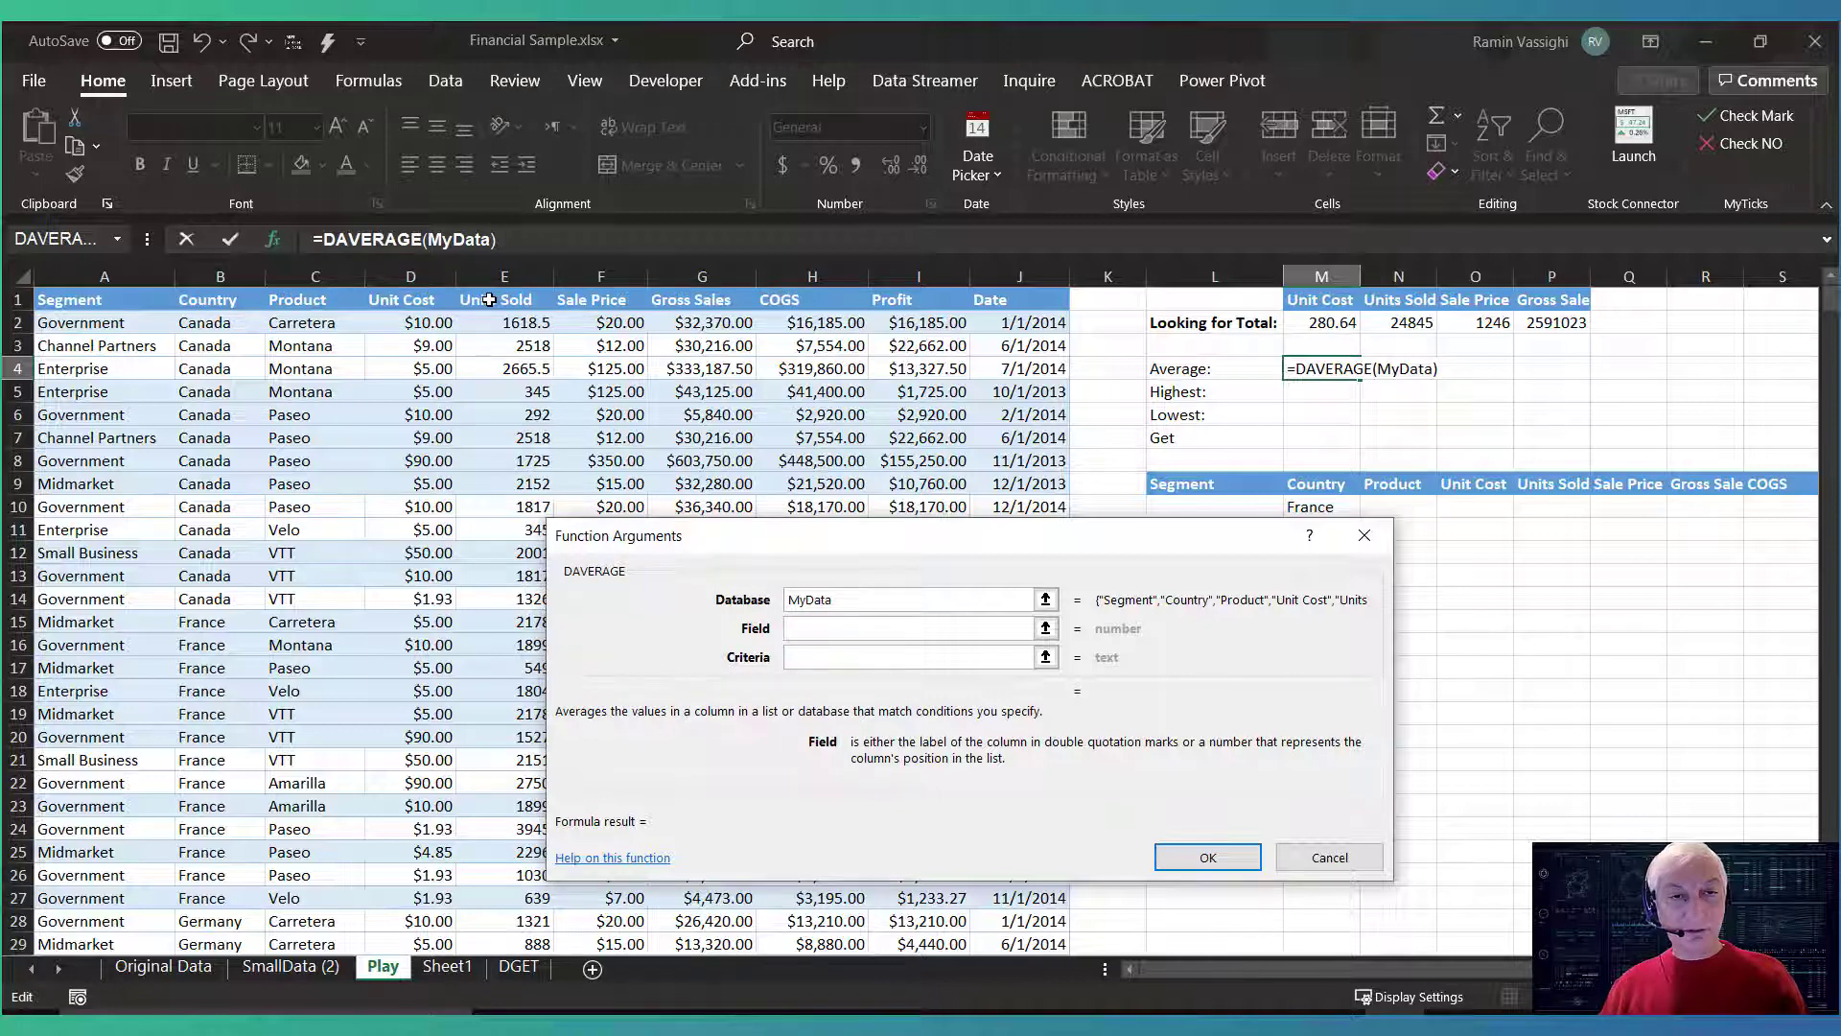
click(392, 299)
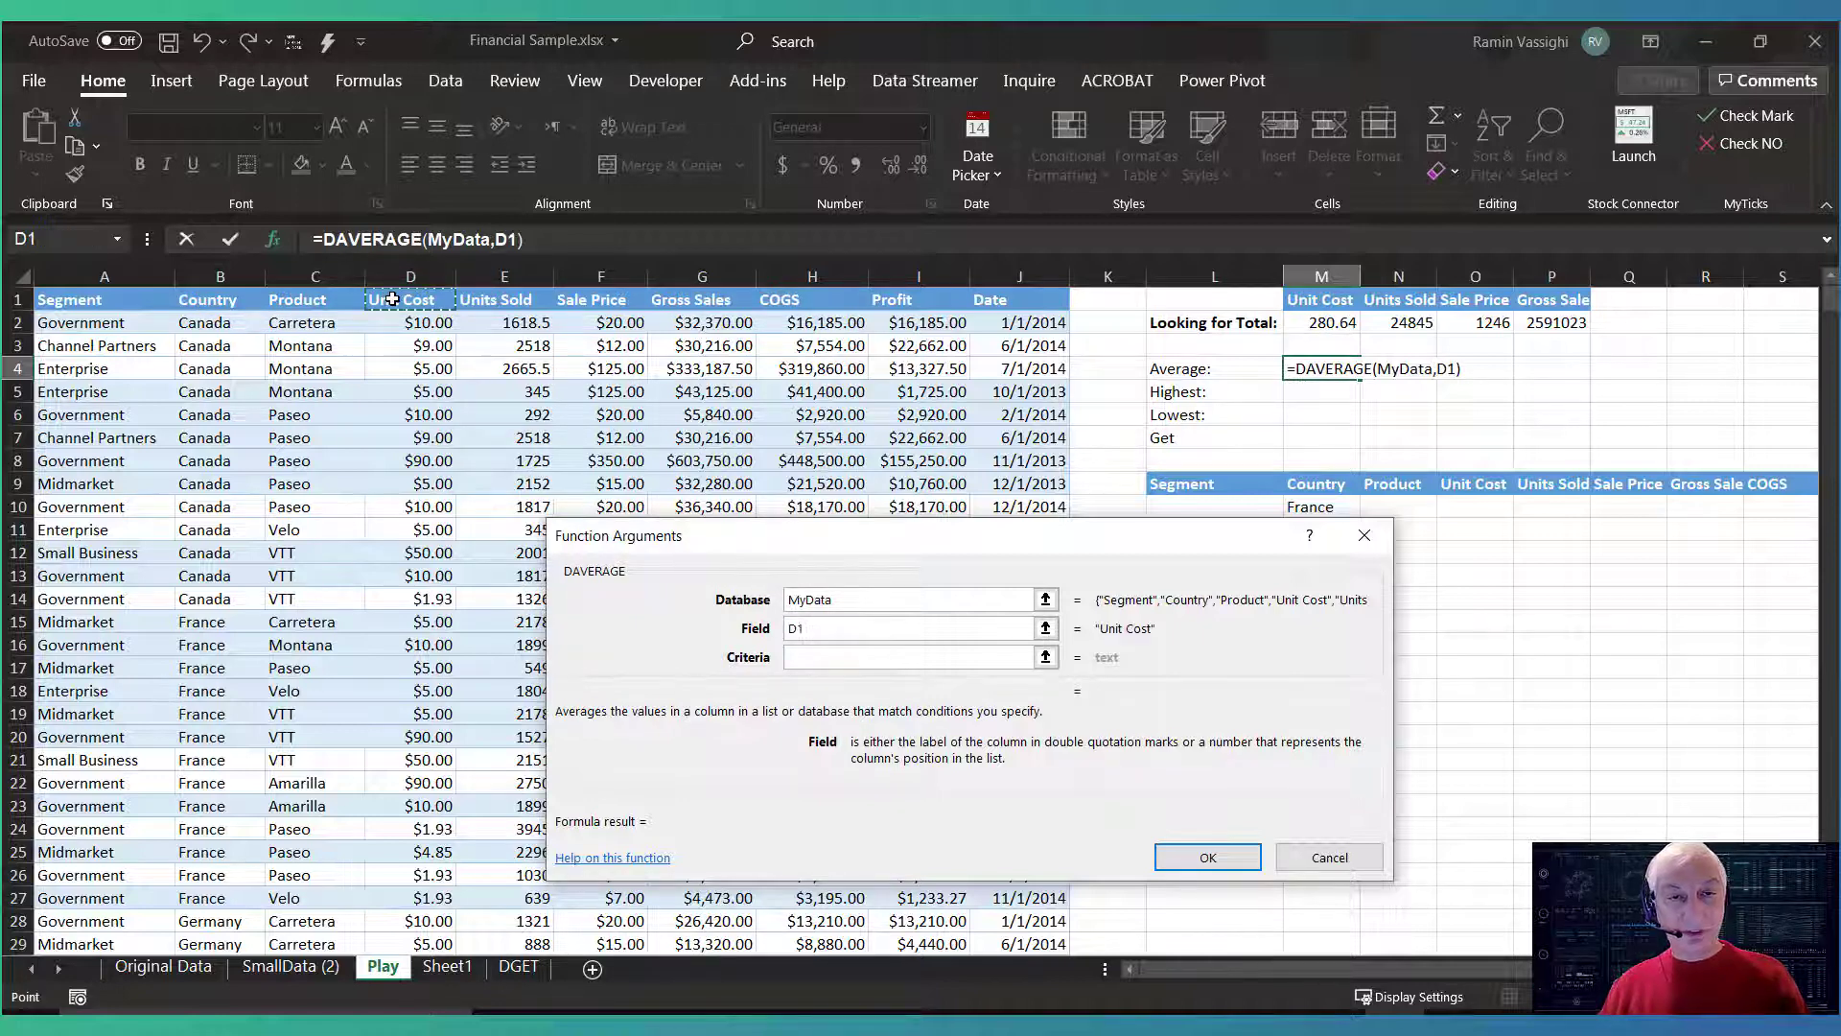
Replace the D1 field argument of the DAVERAGE formula with the quoted column label "Unit Cost"
key(BackSpace)
key(BackSpace)
text(")
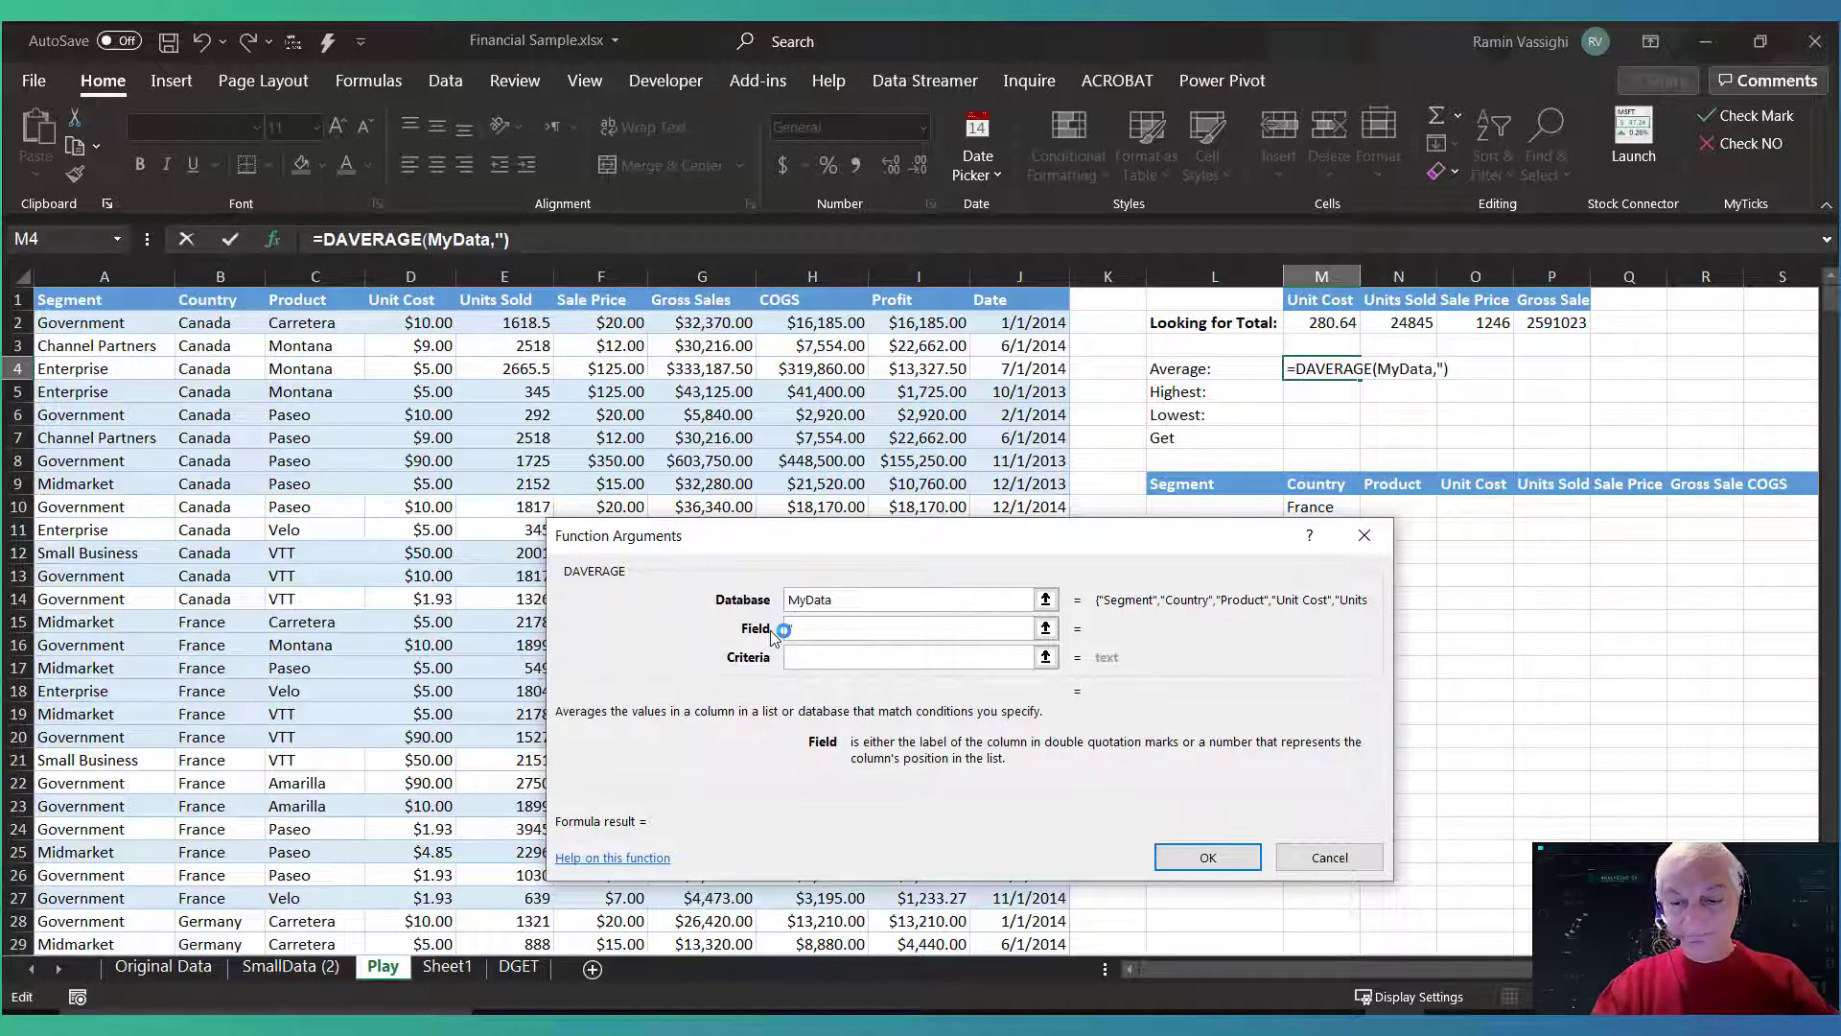
text(Unit Cost)
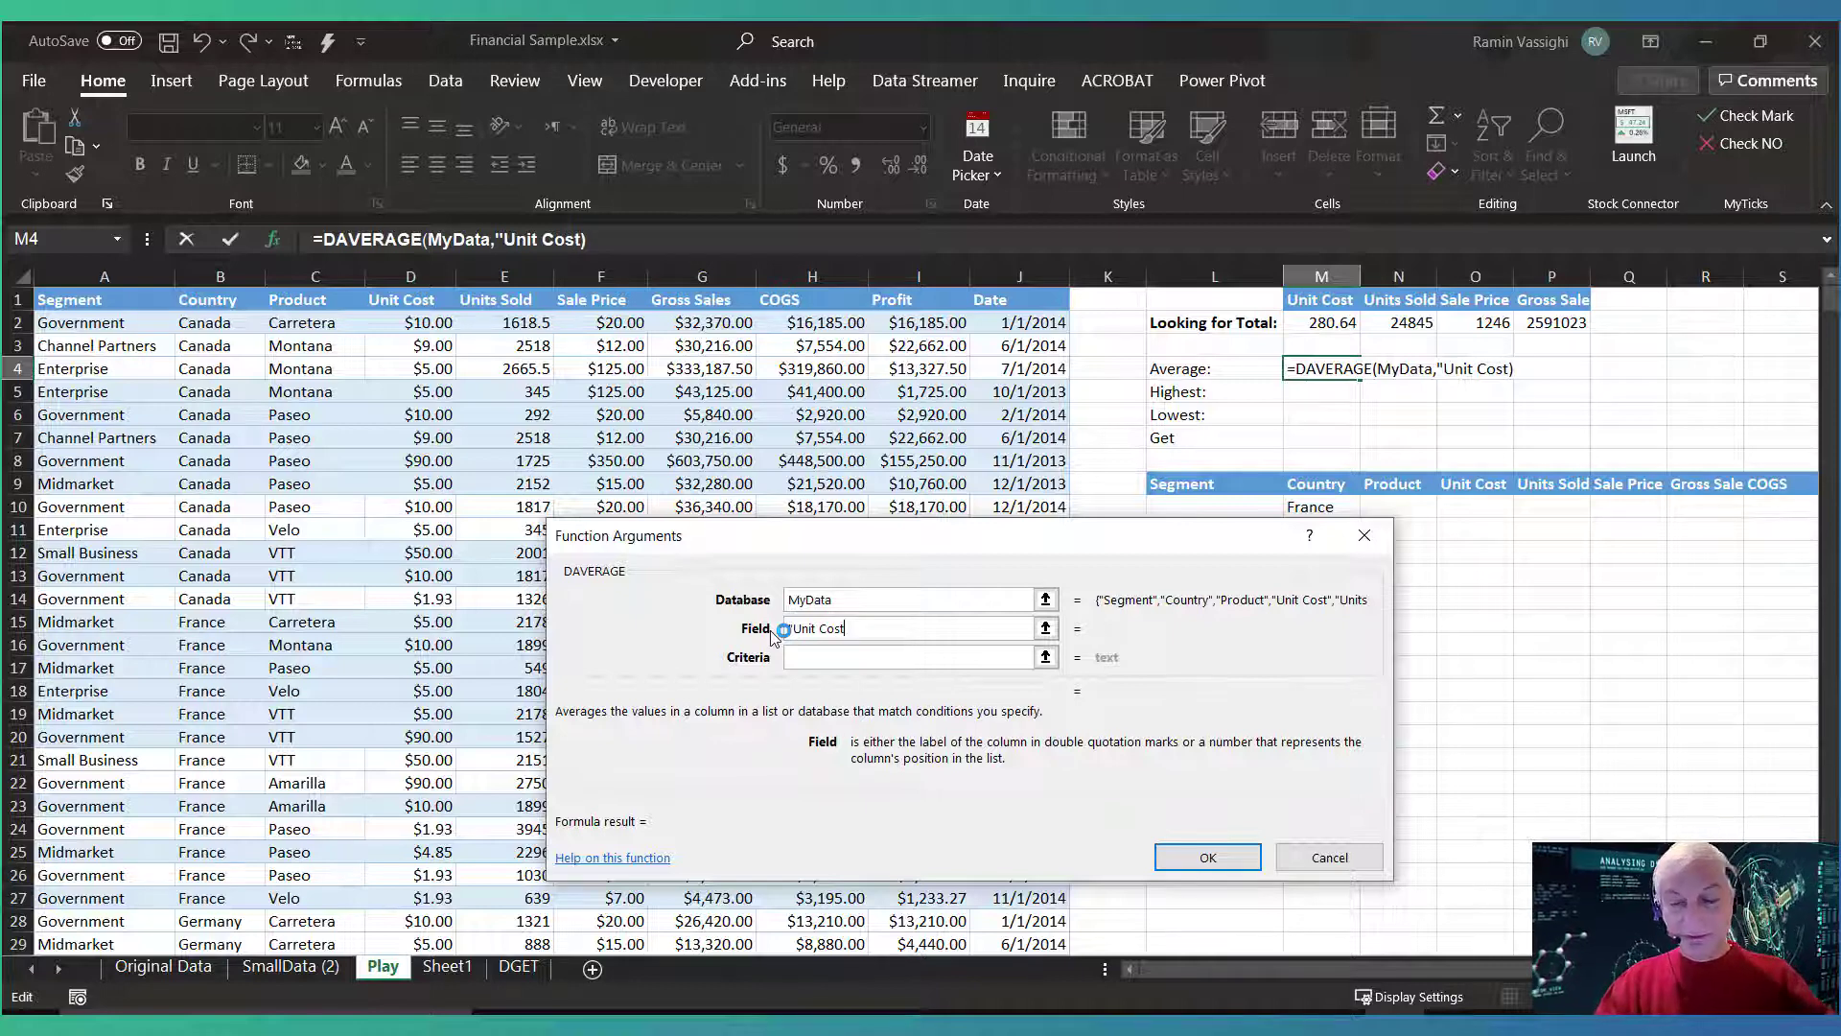
text(")
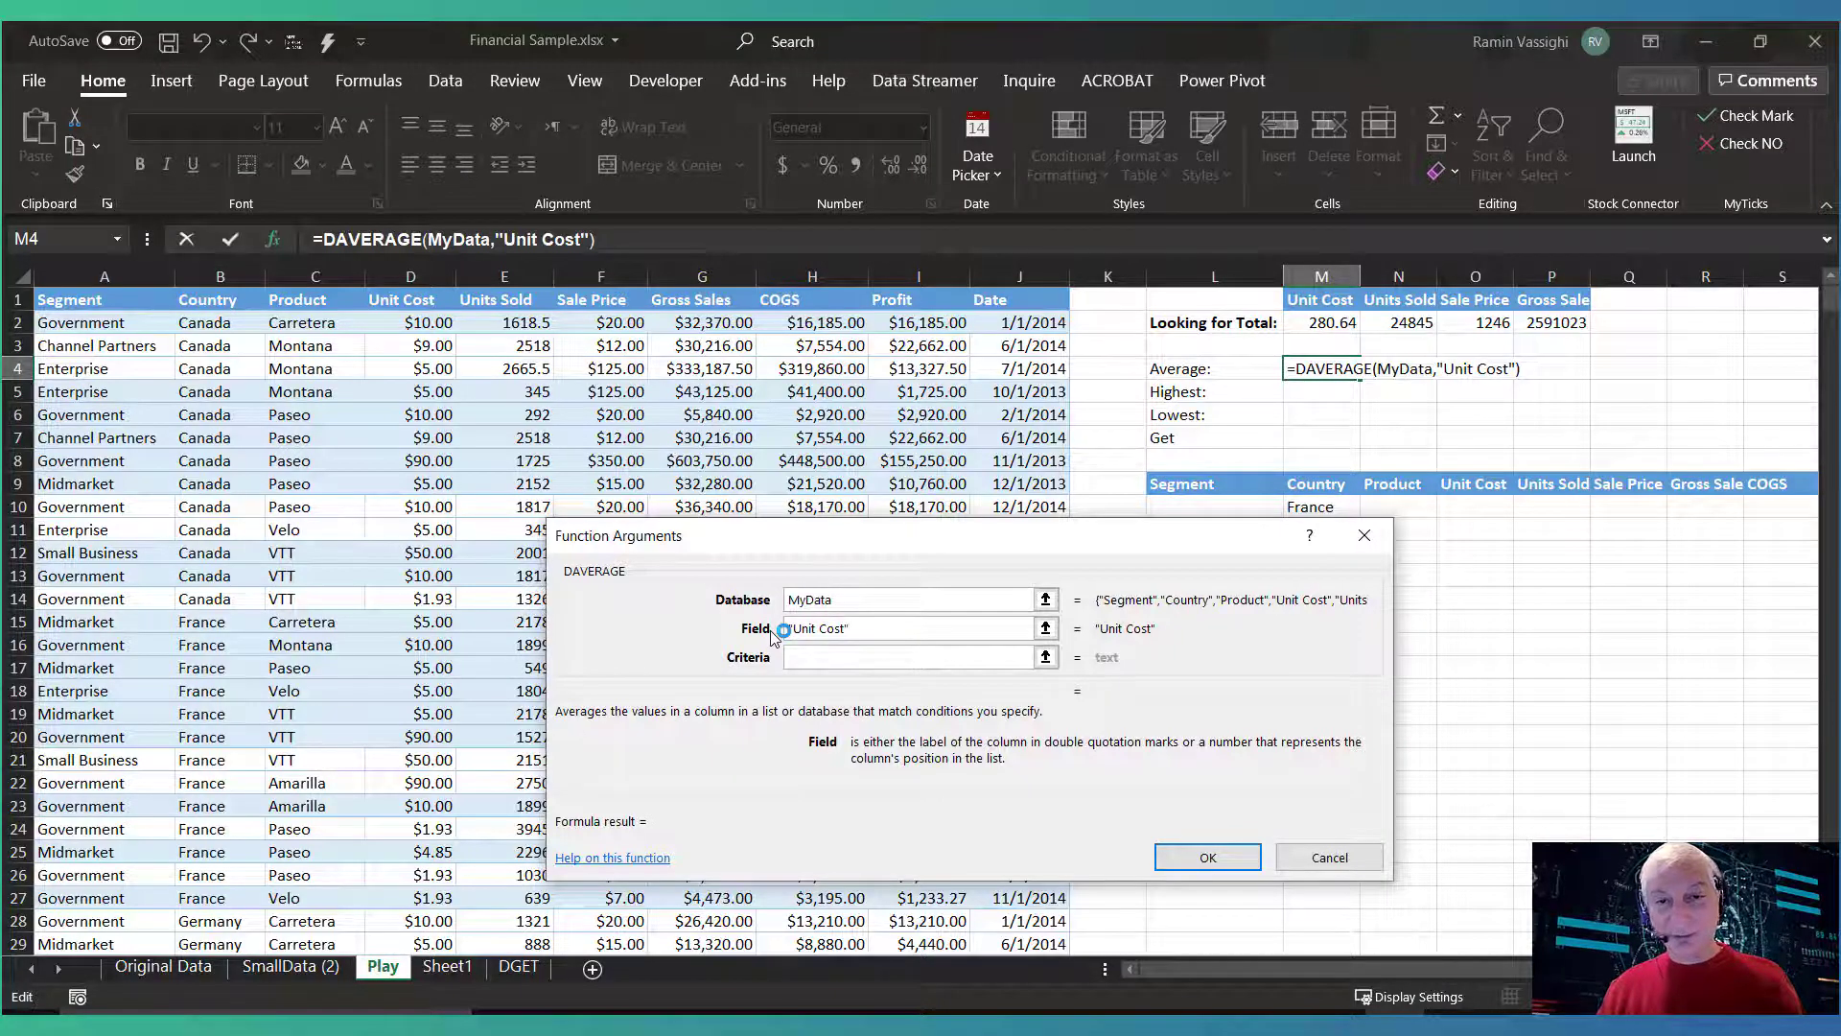
Remove the quoted label and put the cell reference D1 back as the DAVERAGE field argument
key(BackSpace)
key(BackSpace)
key(BackSpace)
key(BackSpace)
key(BackSpace)
key(BackSpace)
key(BackSpace)
key(BackSpace)
key(BackSpace)
key(BackSpace)
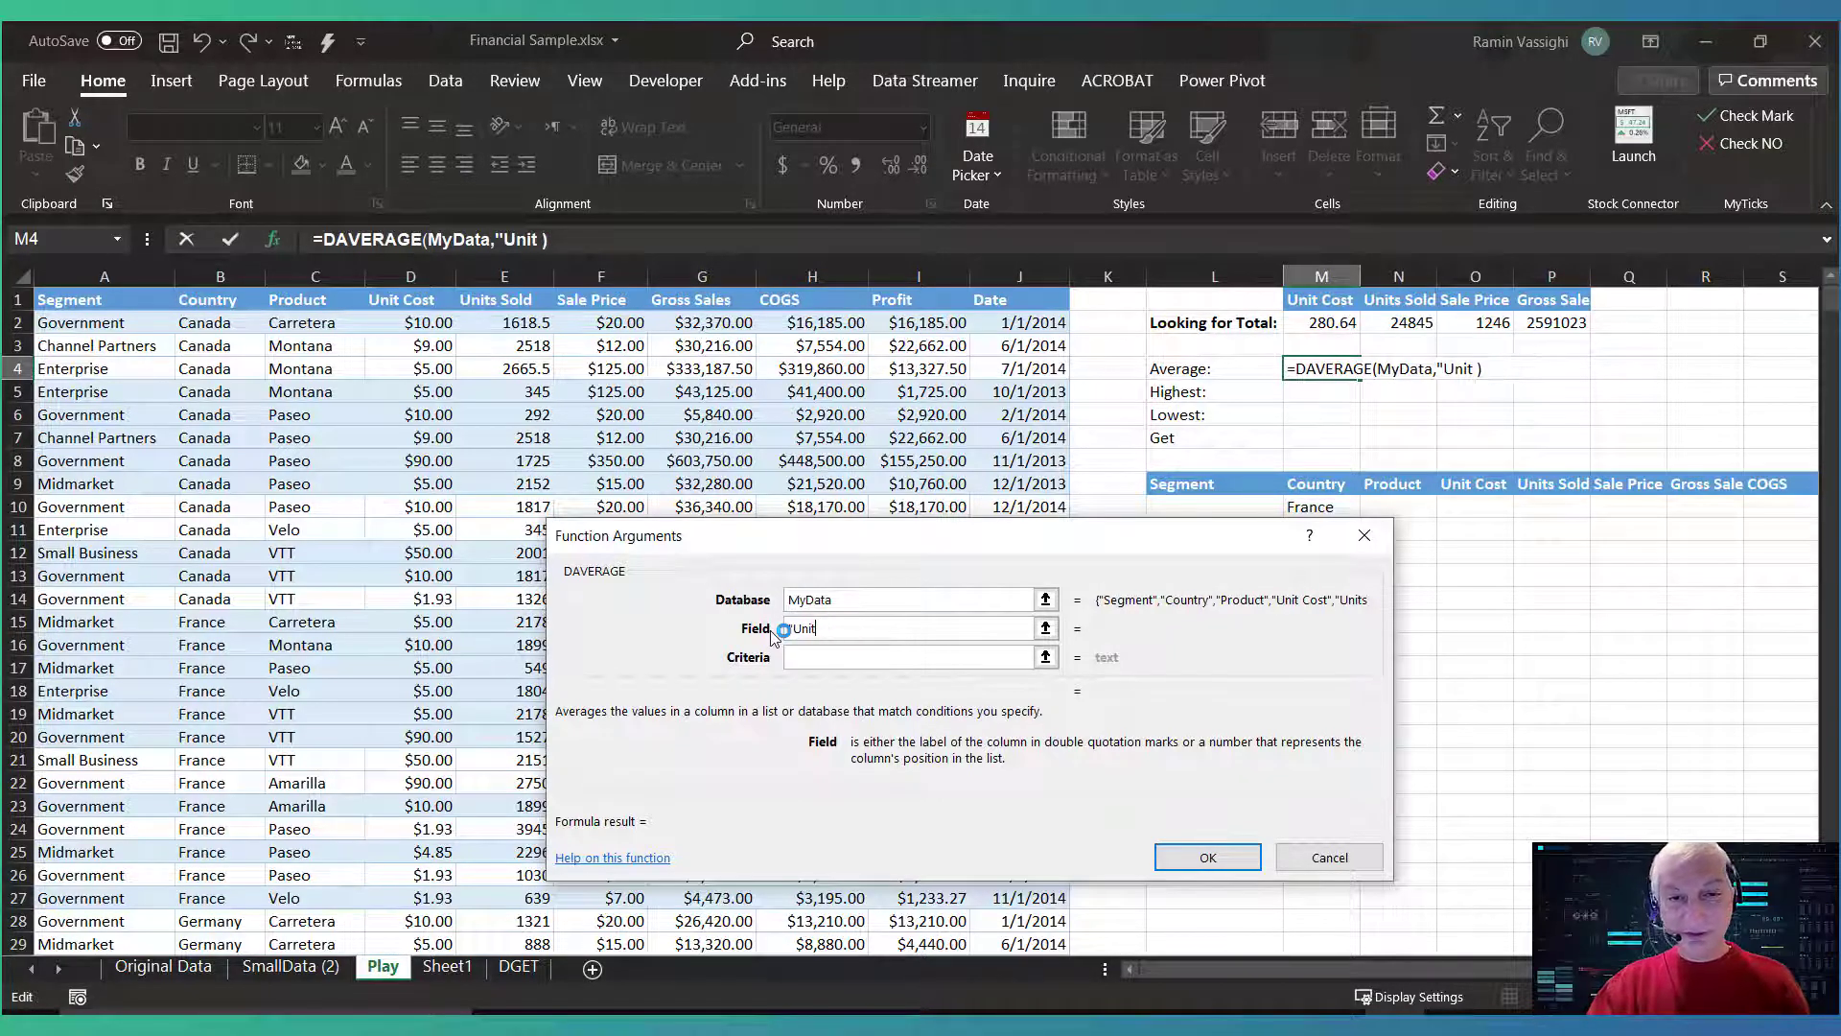
key(BackSpace)
text(D1)
Set MyCR as the criteria and complete the formula as =DAVERAGE(MyData,D1,MyCR)
click(883, 660)
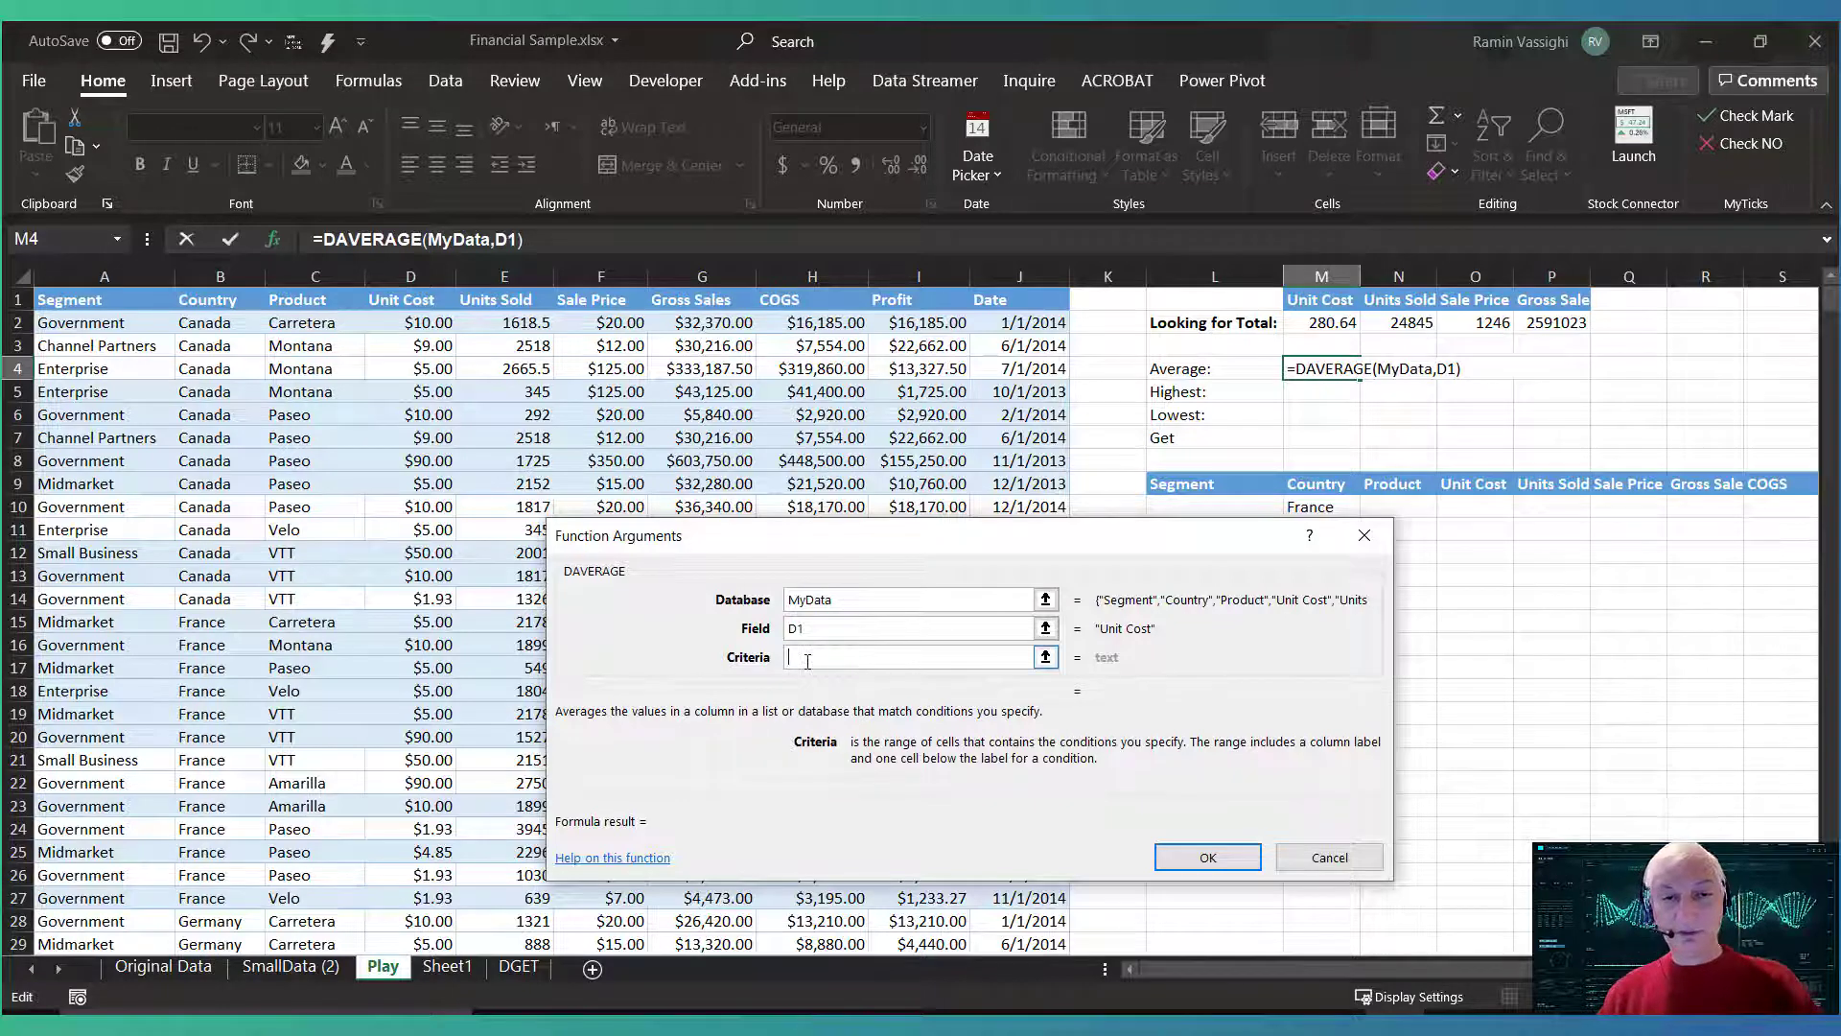
text(M)
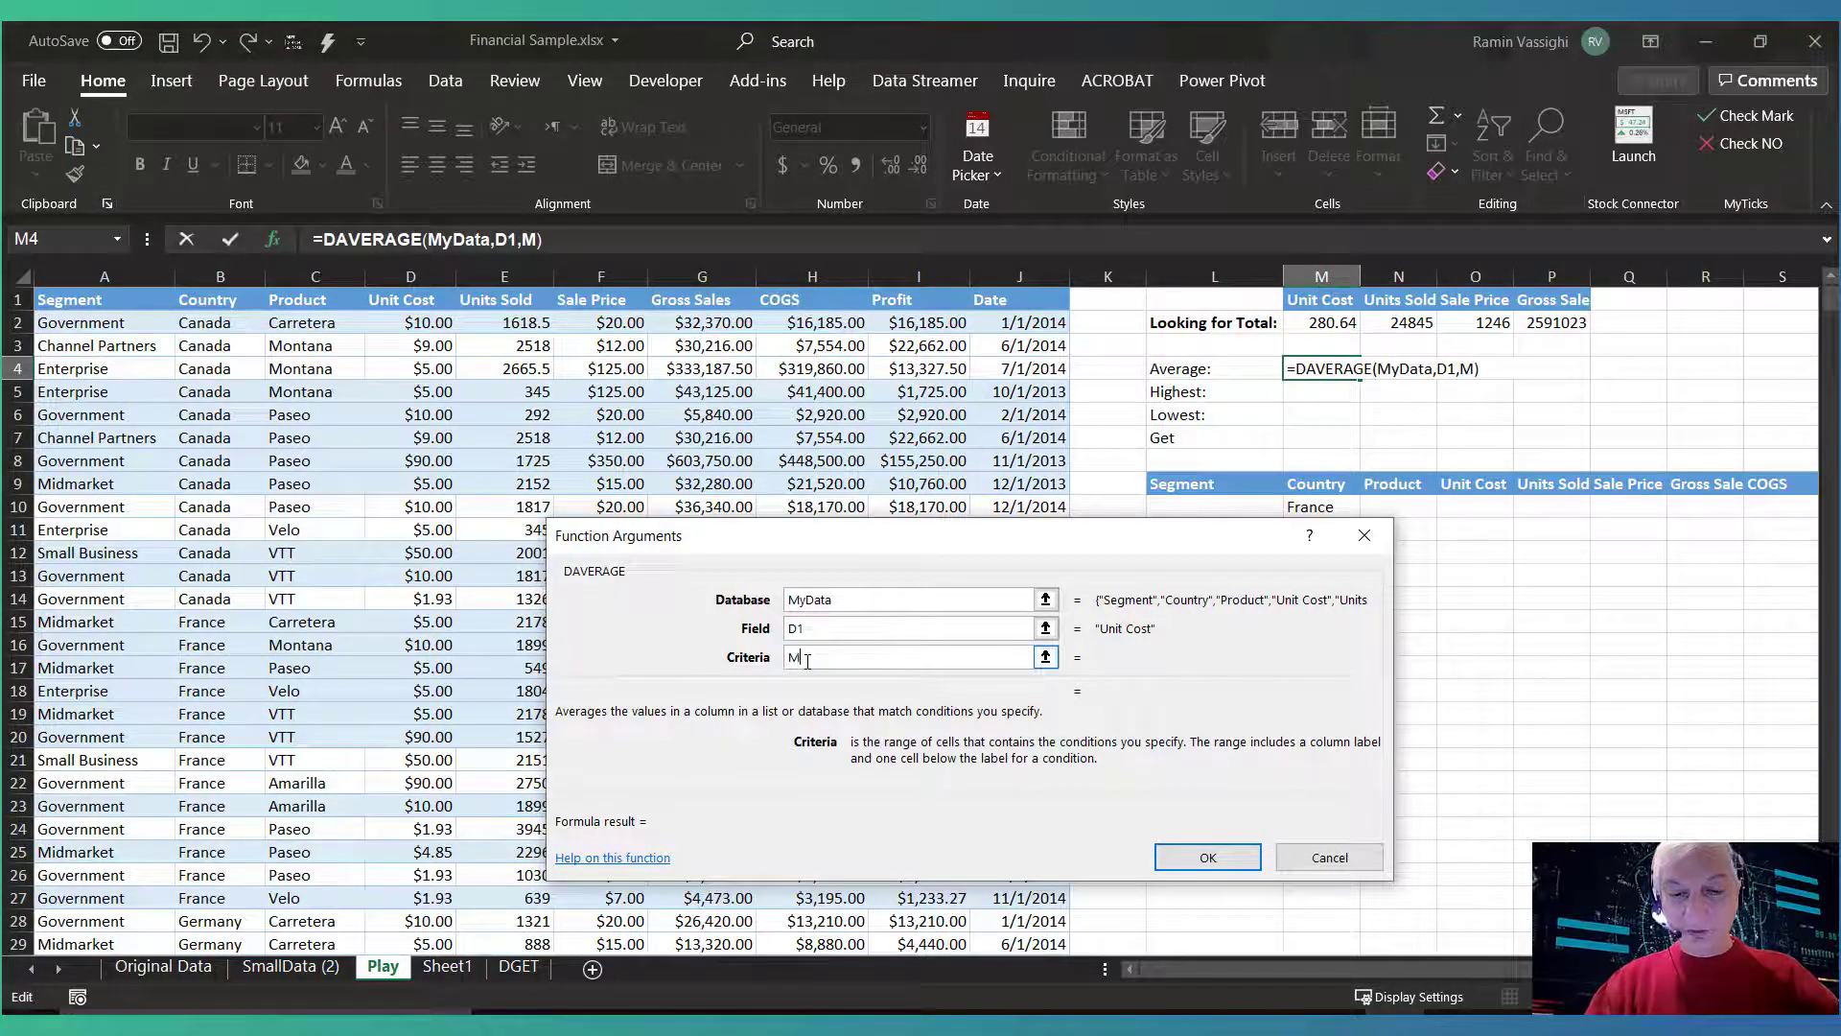
text(yCR)
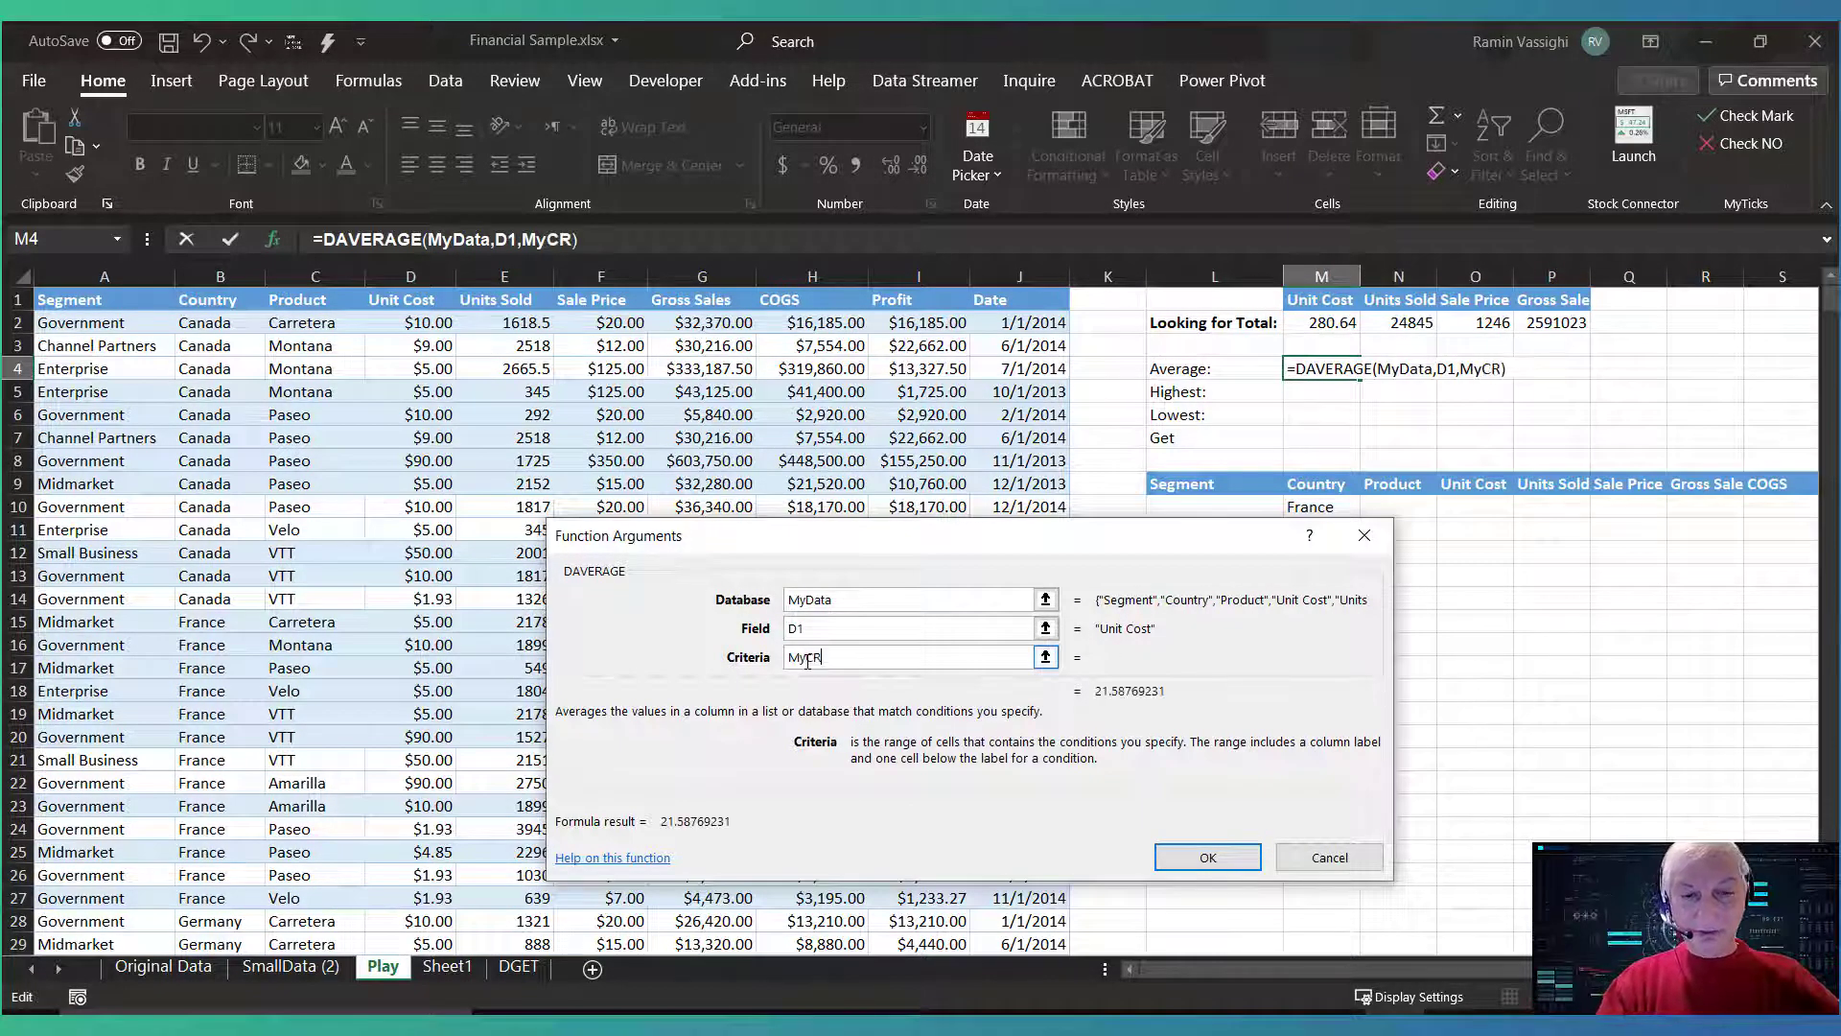
click(1207, 858)
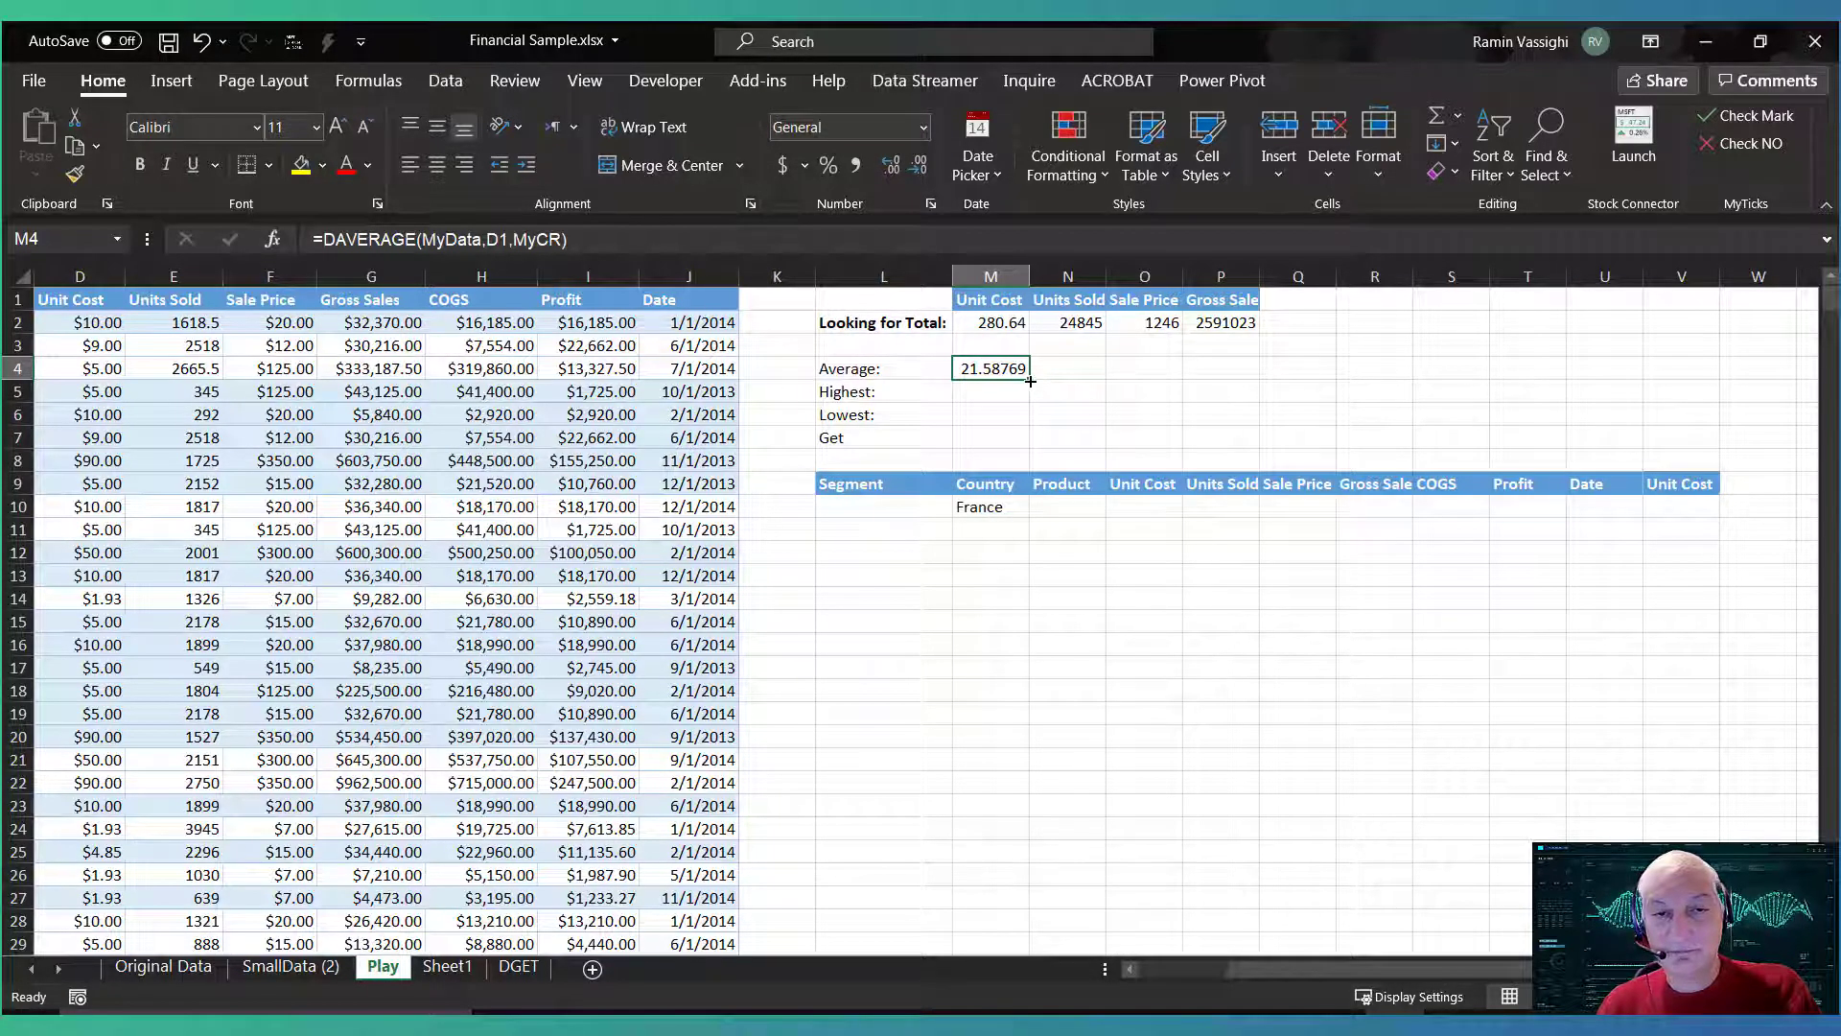
Fill the DAVERAGE formula from M4 down to M6 and change the function in M5 to DMAX for the highest value
drag(1029, 381, 1025, 420)
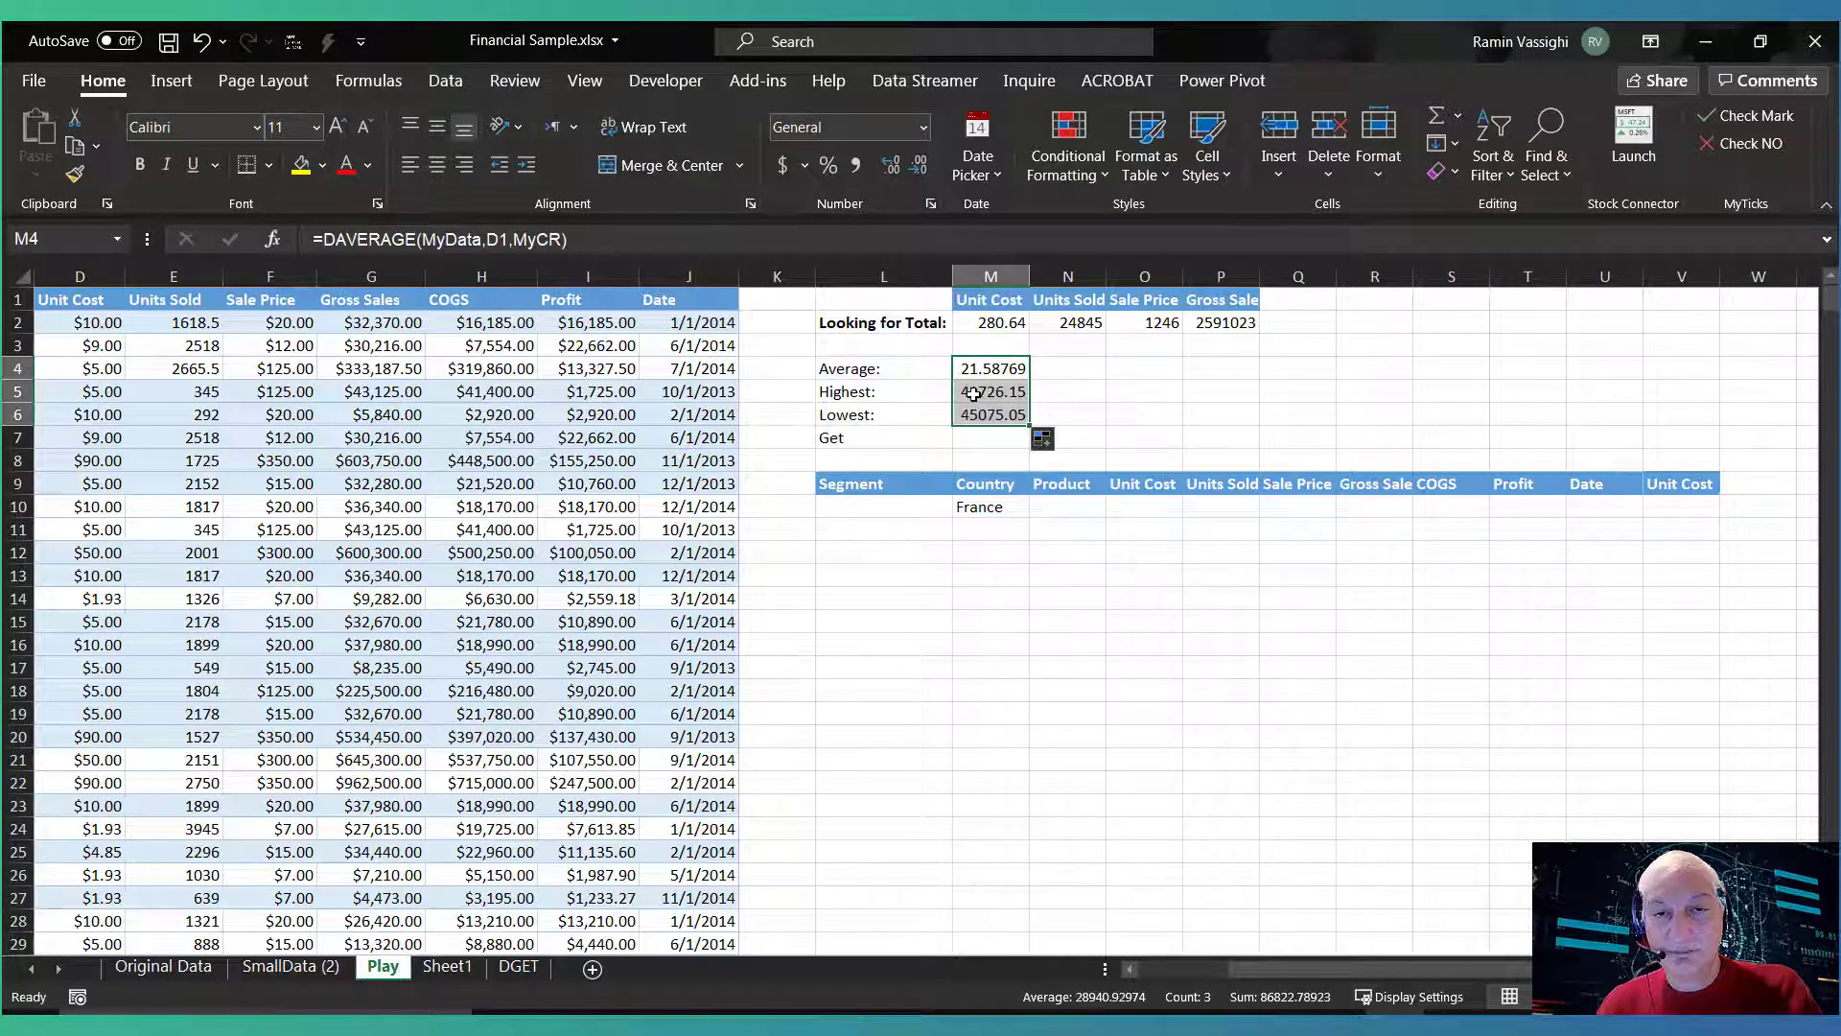
key(Down)
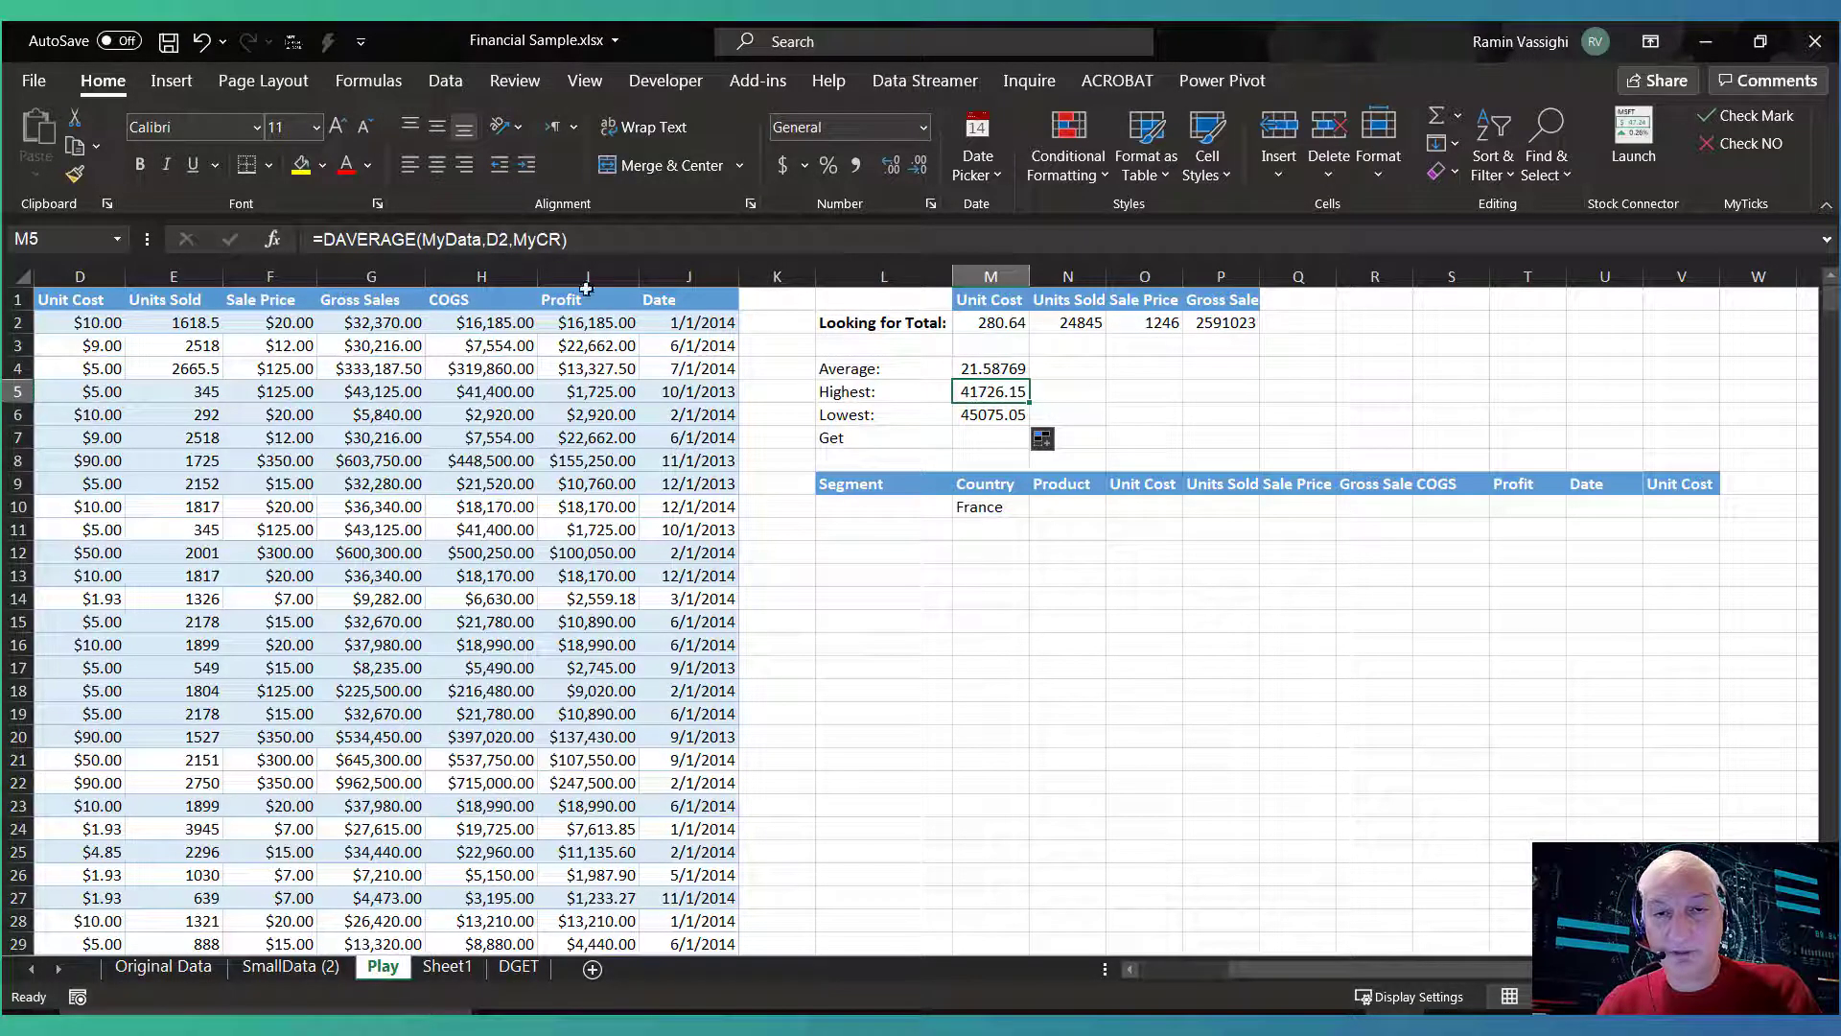
click(402, 240)
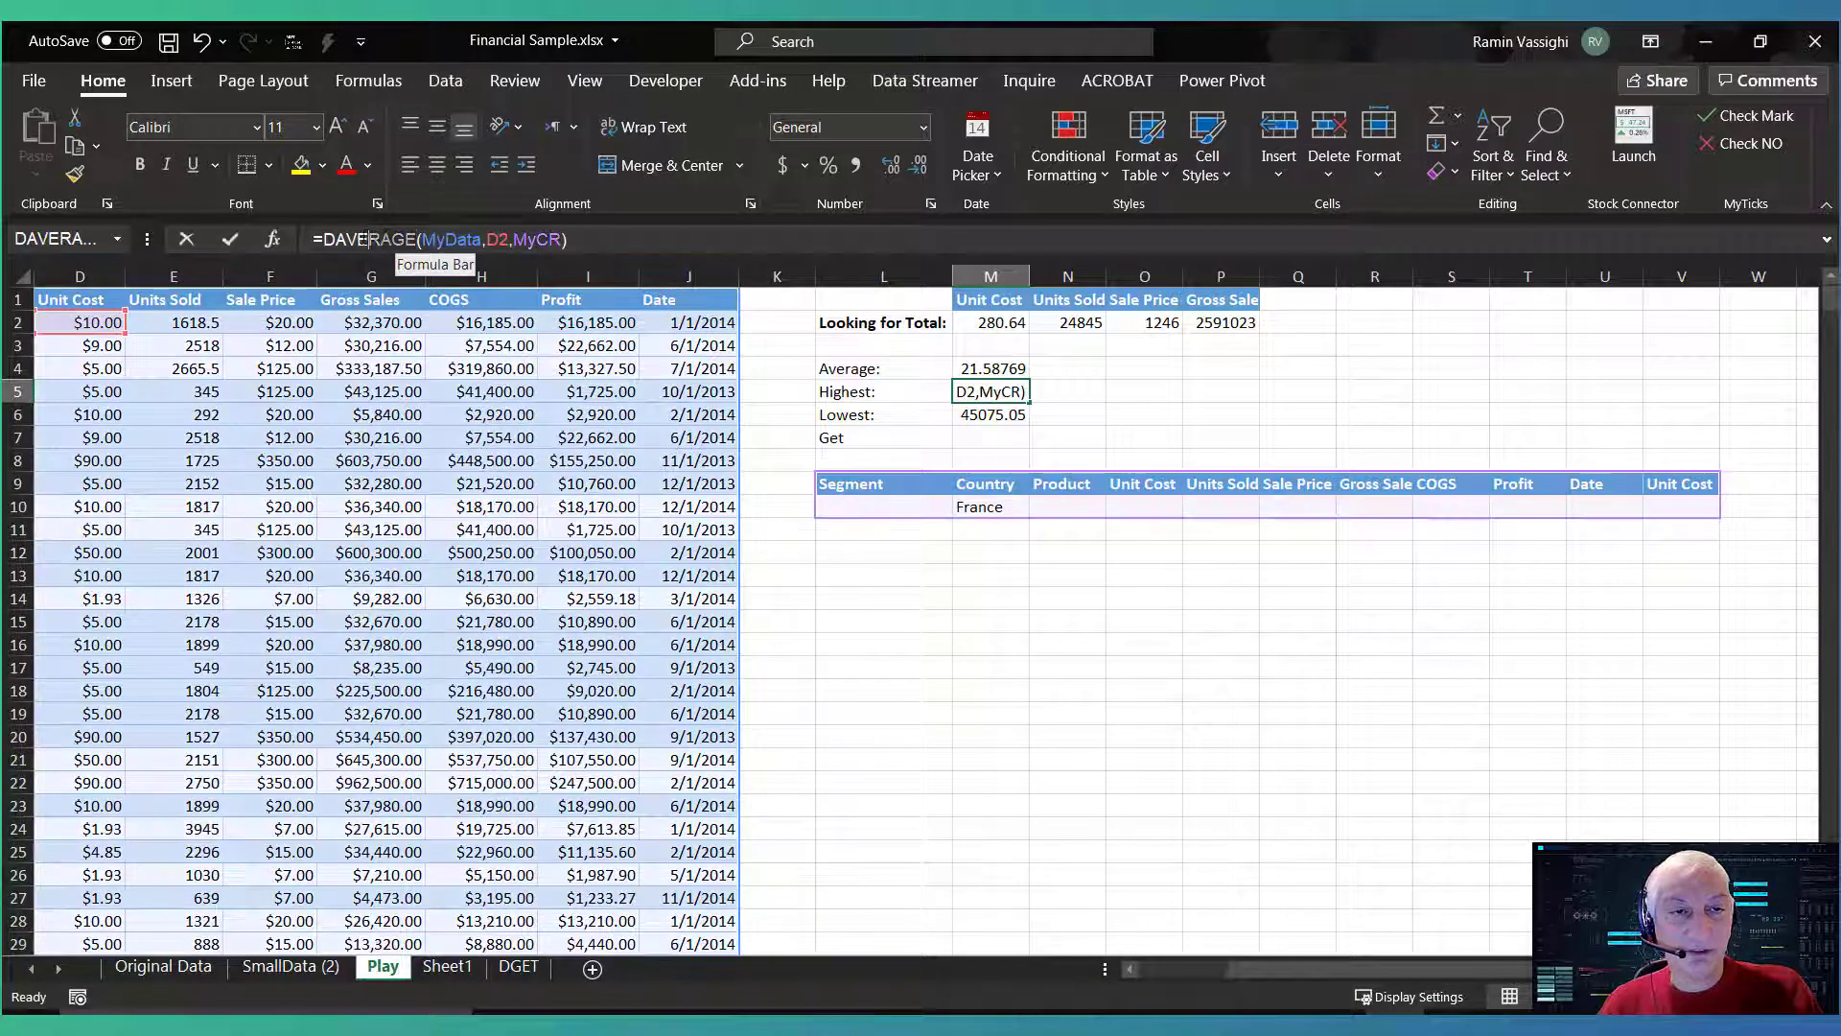
click(336, 240)
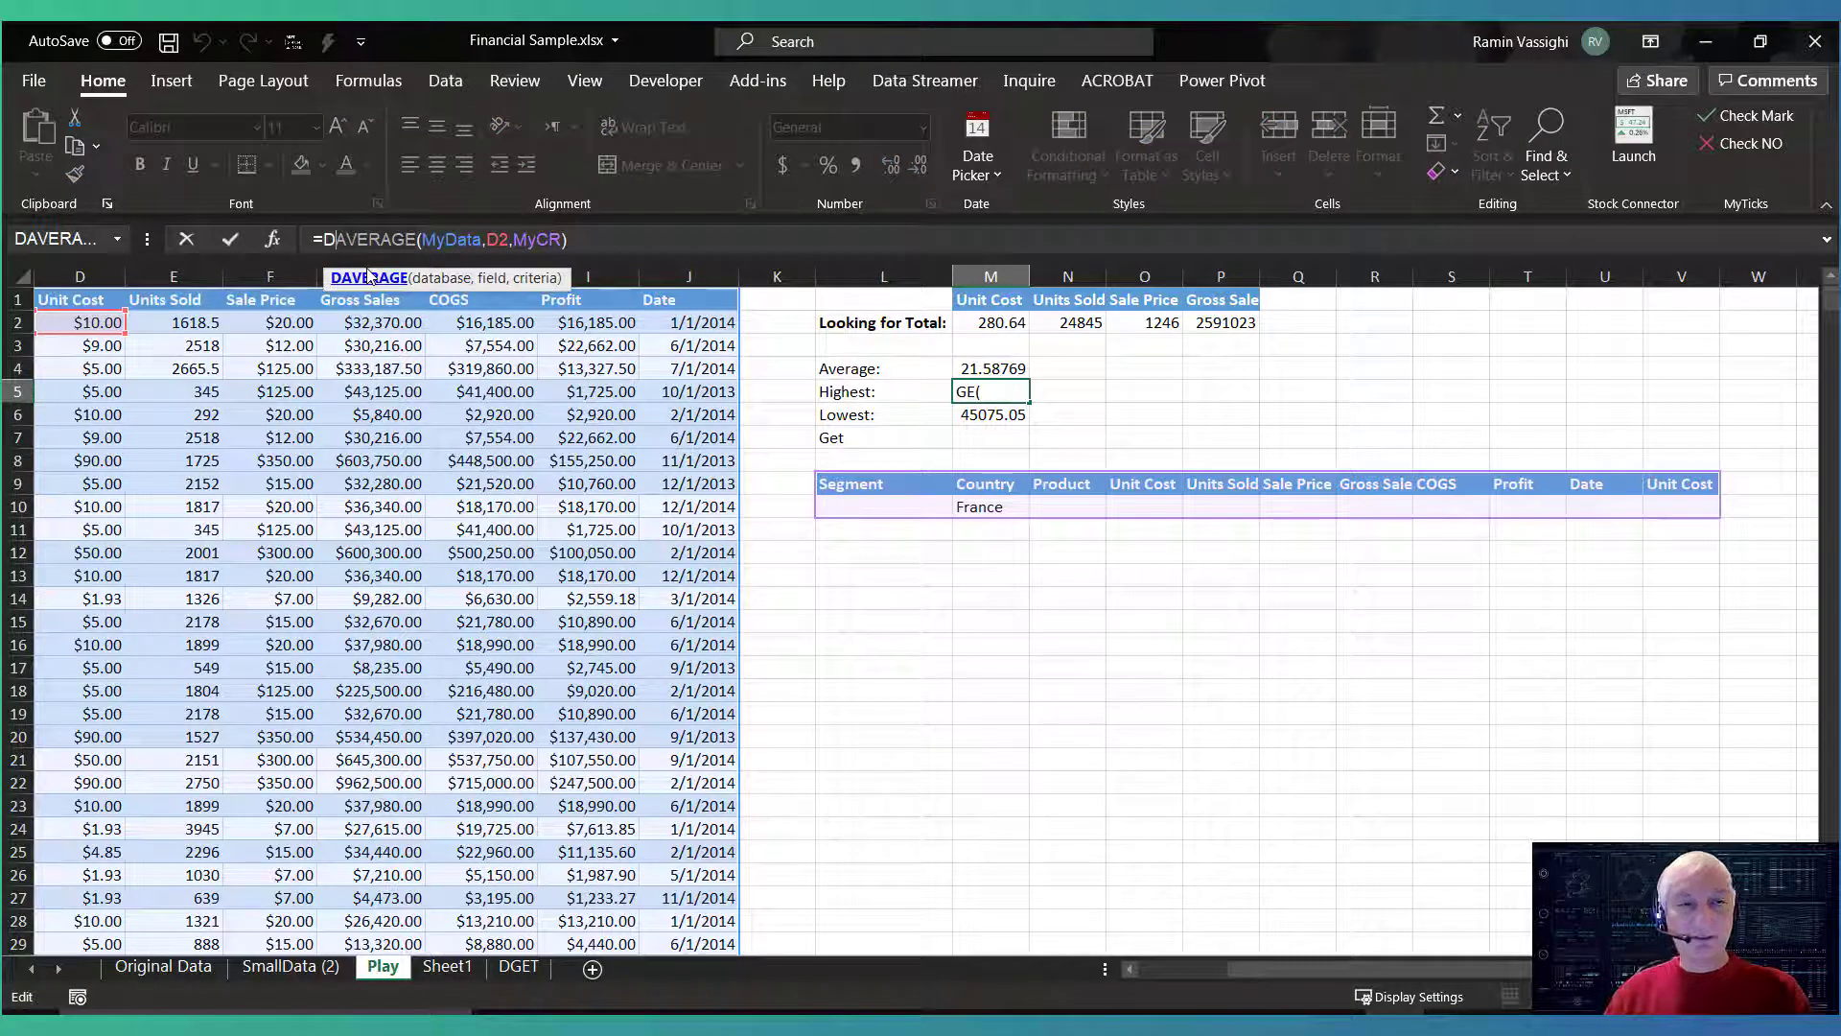
key(Delete)
key(Delete)
key(Delete)
key(Delete)
key(Delete)
key(Delete)
key(Delete)
text(Max)
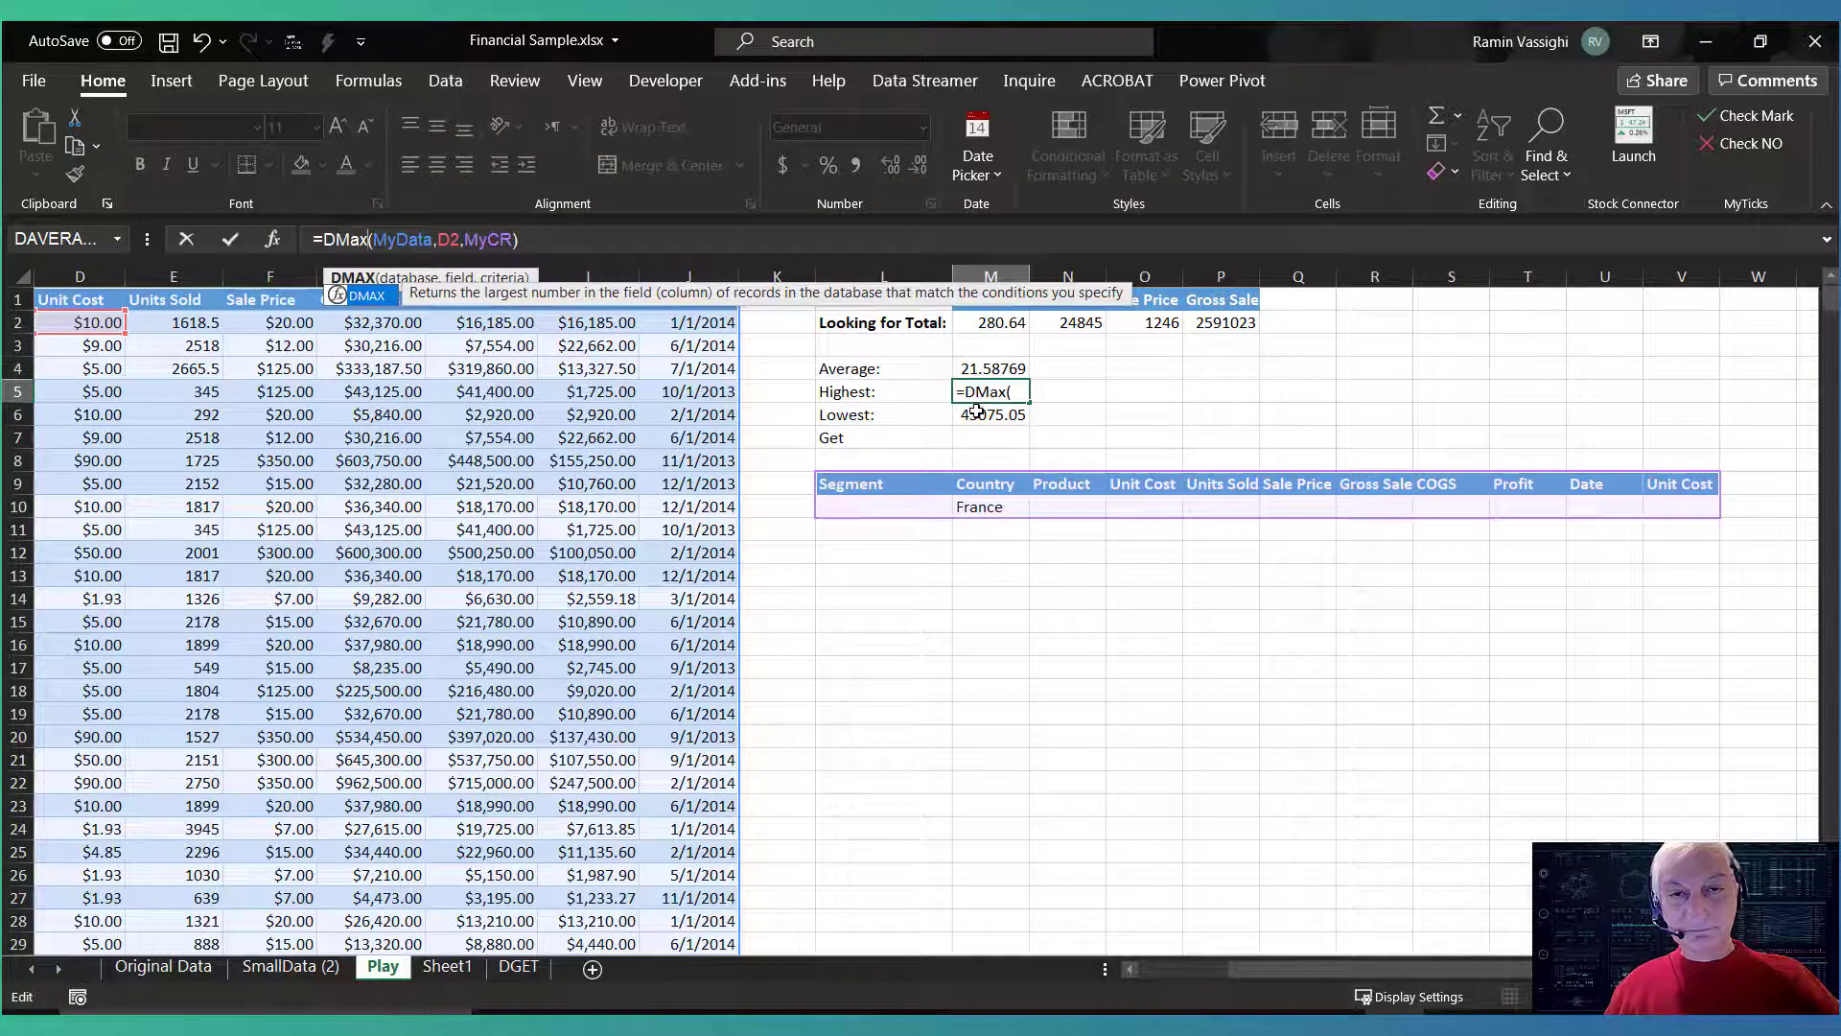
key(Return)
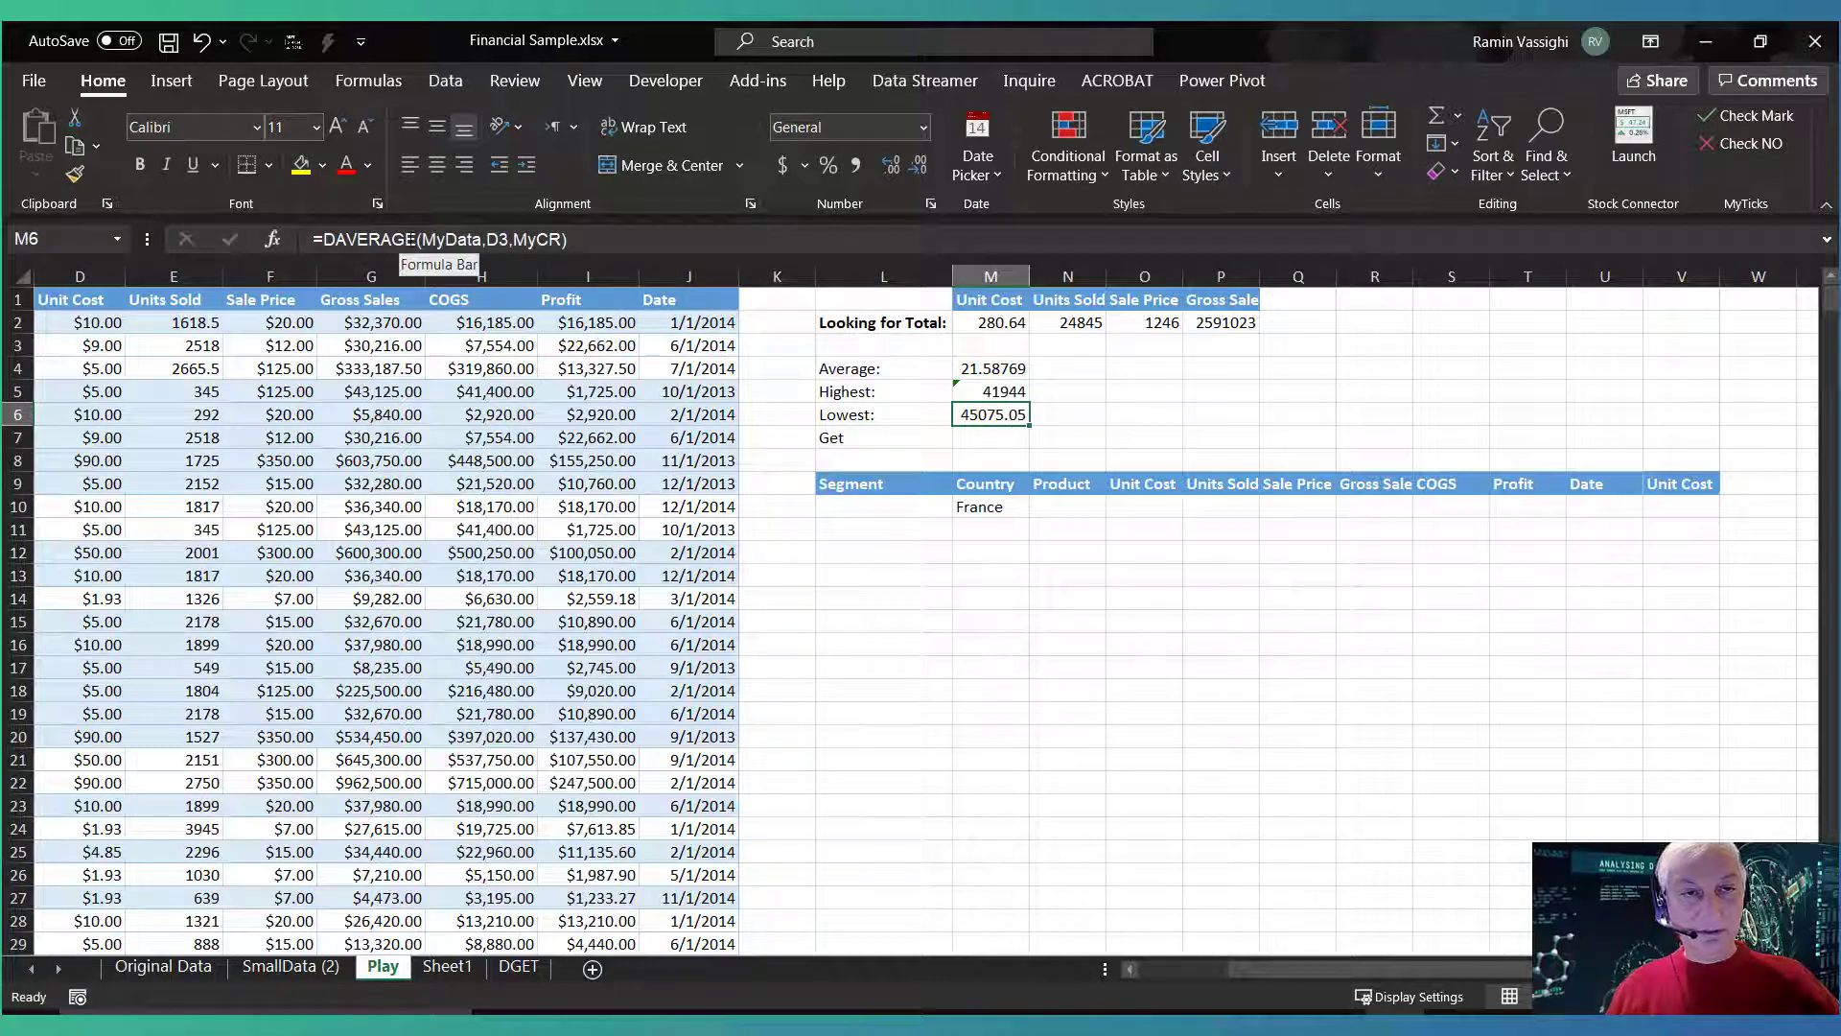
Change the function of the copied formula in M6 to DMIN for the lowest value
click(381, 240)
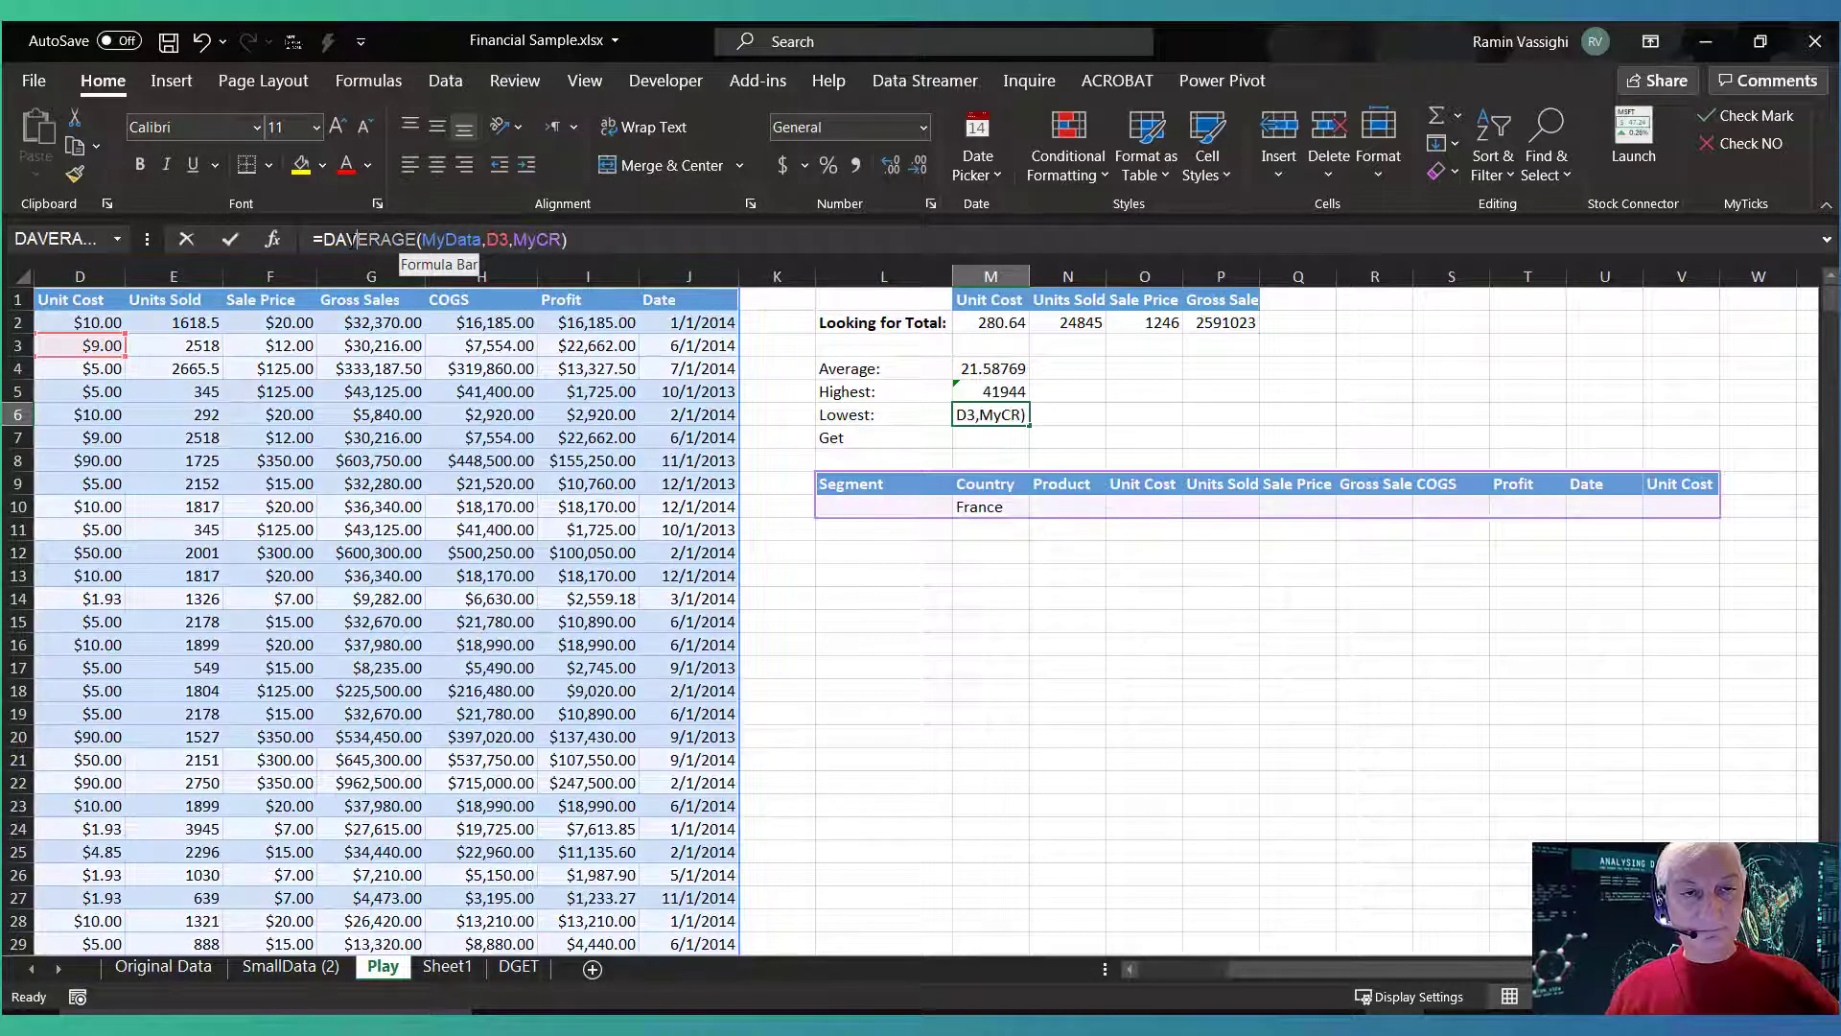
click(345, 240)
drag(338, 240, 416, 240)
text(Min)
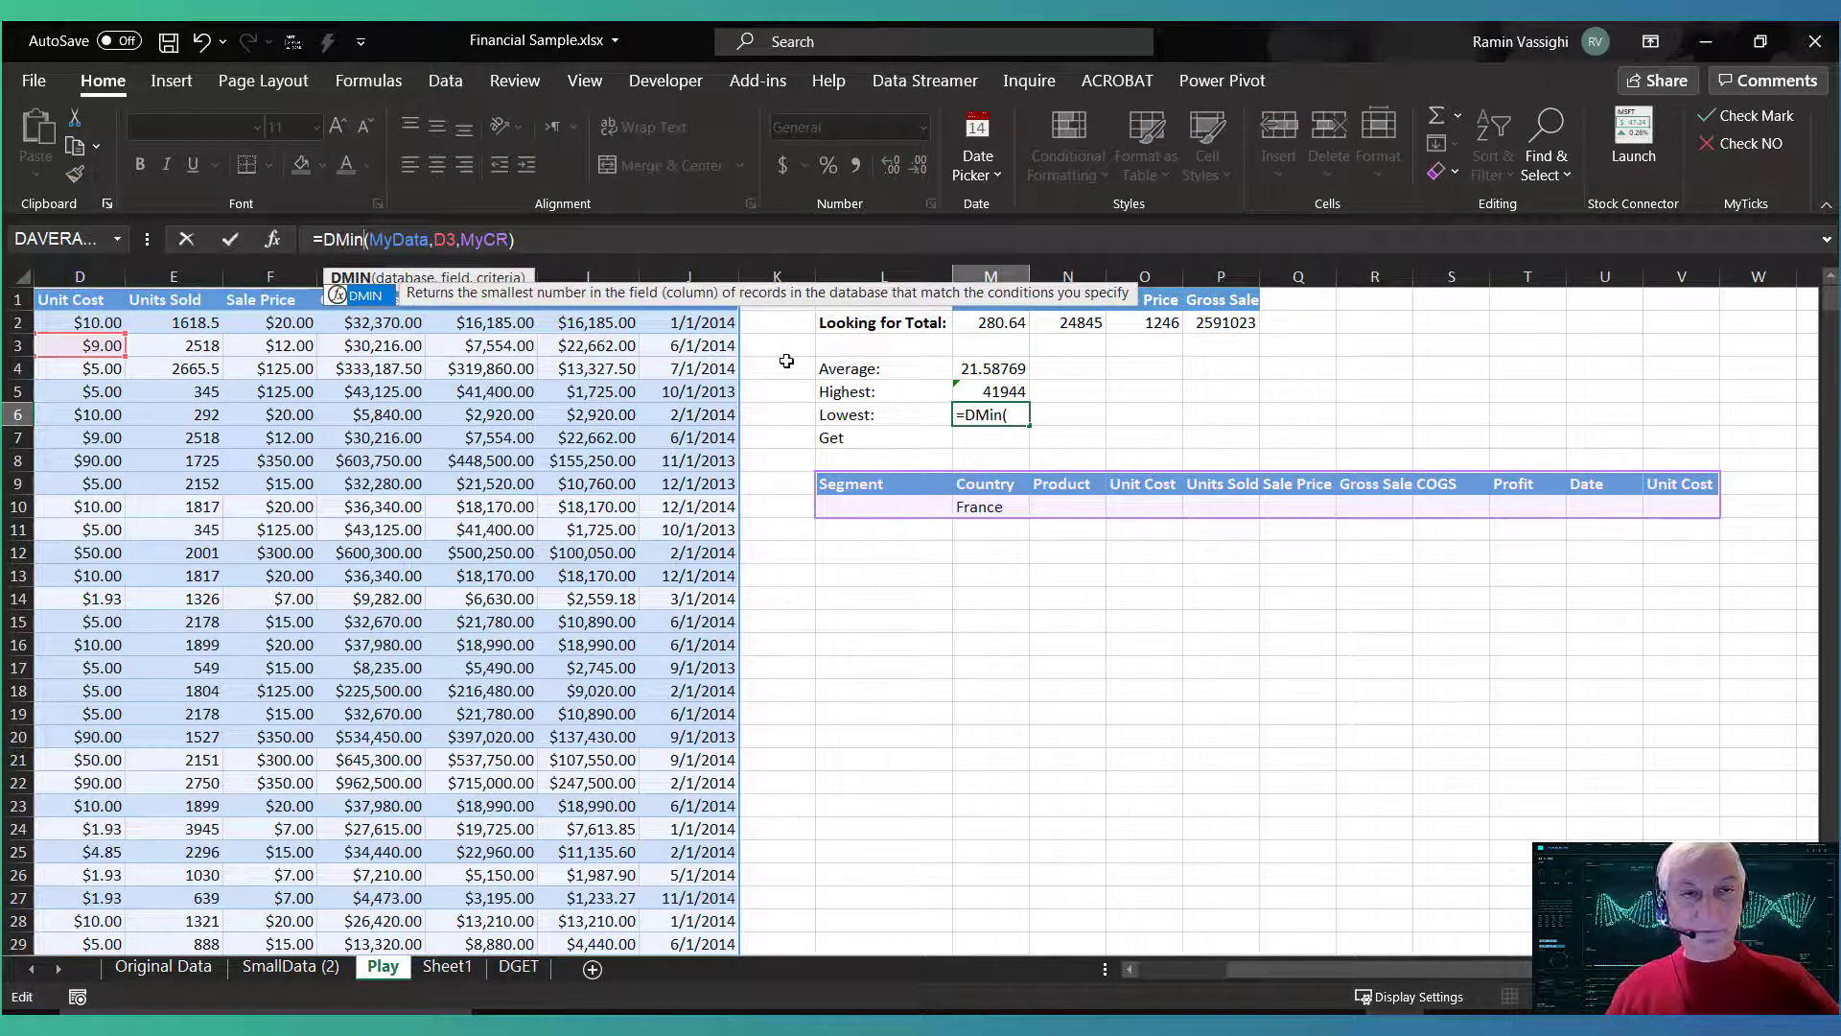
click(978, 374)
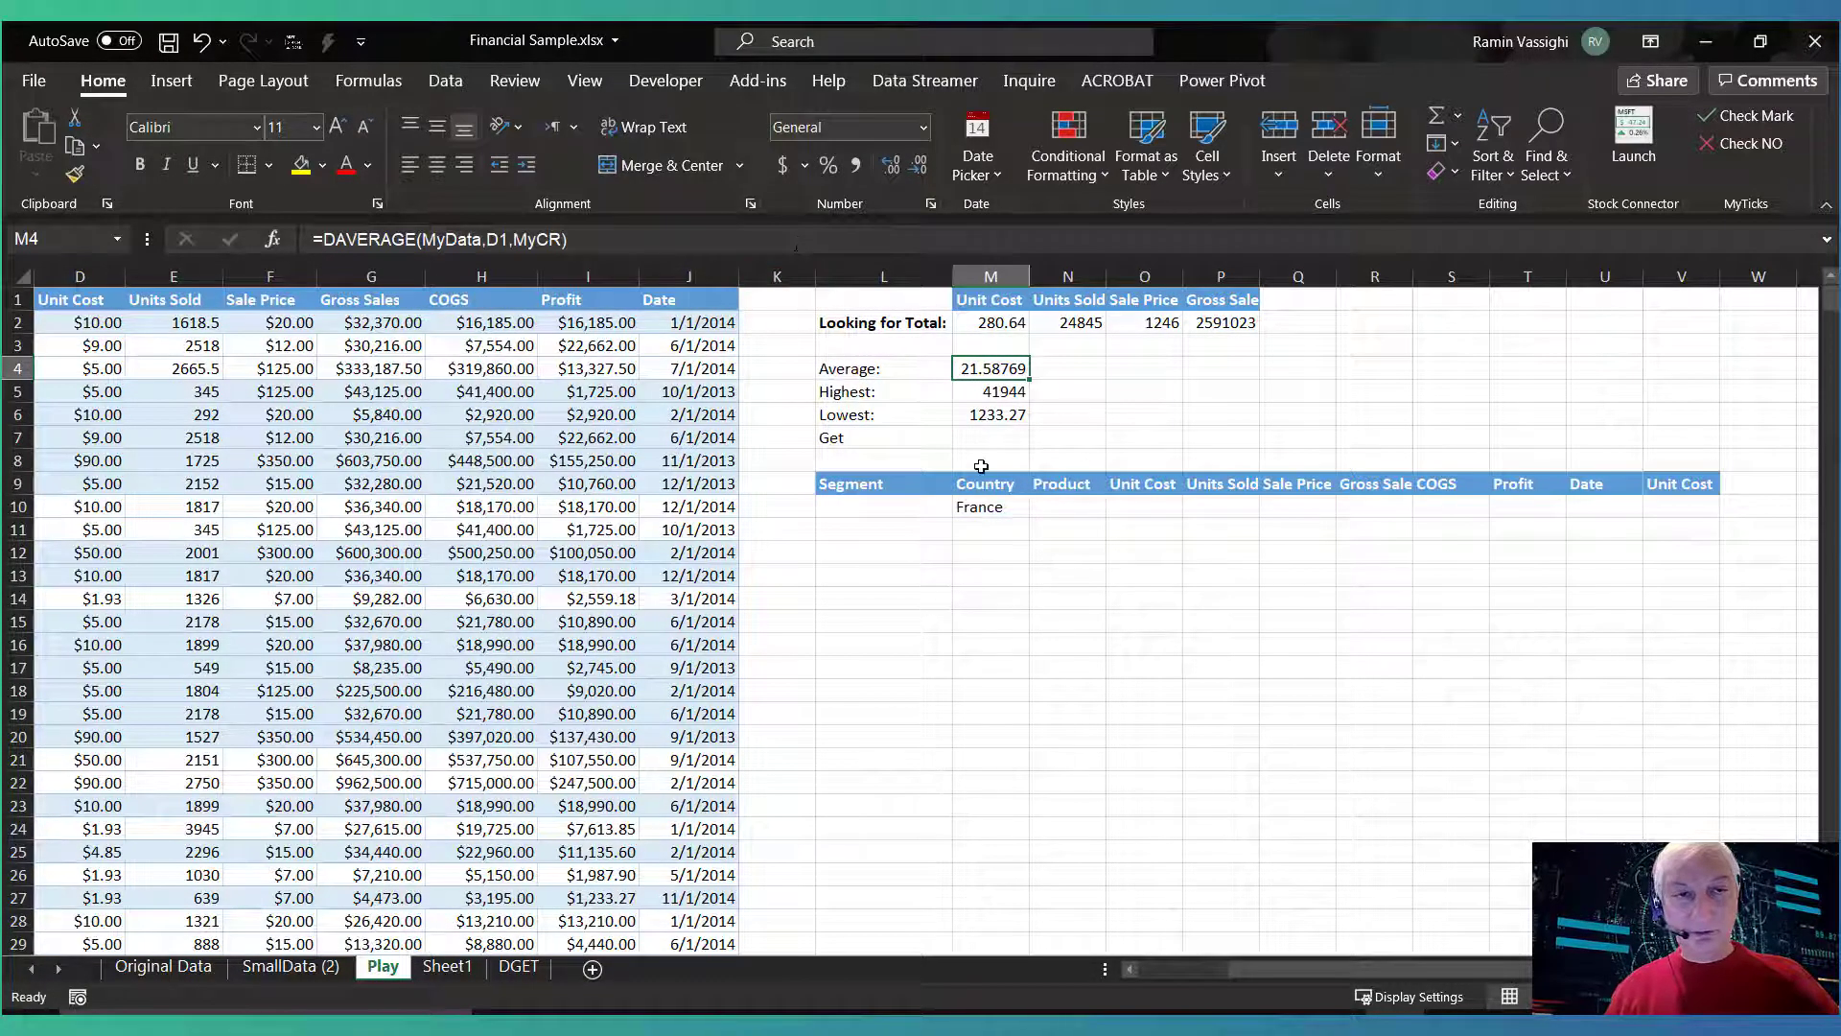
Set the field reference to D1 in both the DMAX formula in M5 and the DMIN formula in M6
click(988, 401)
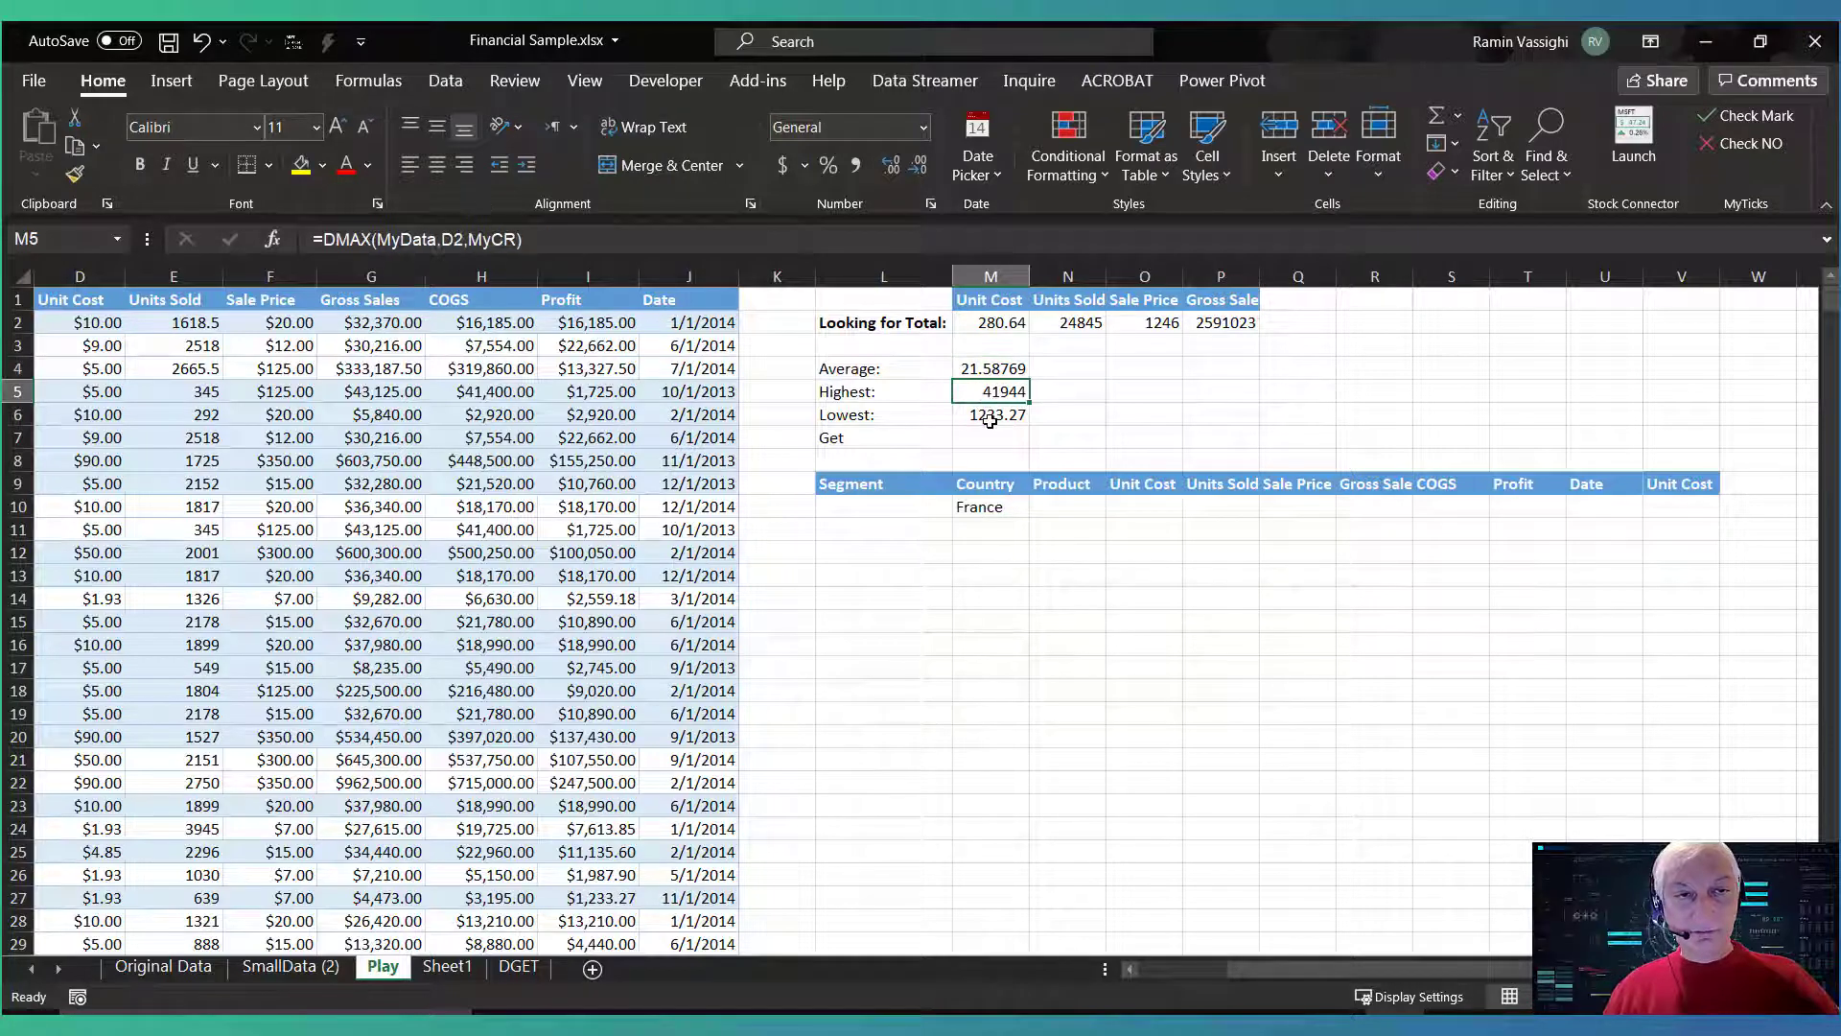
click(988, 379)
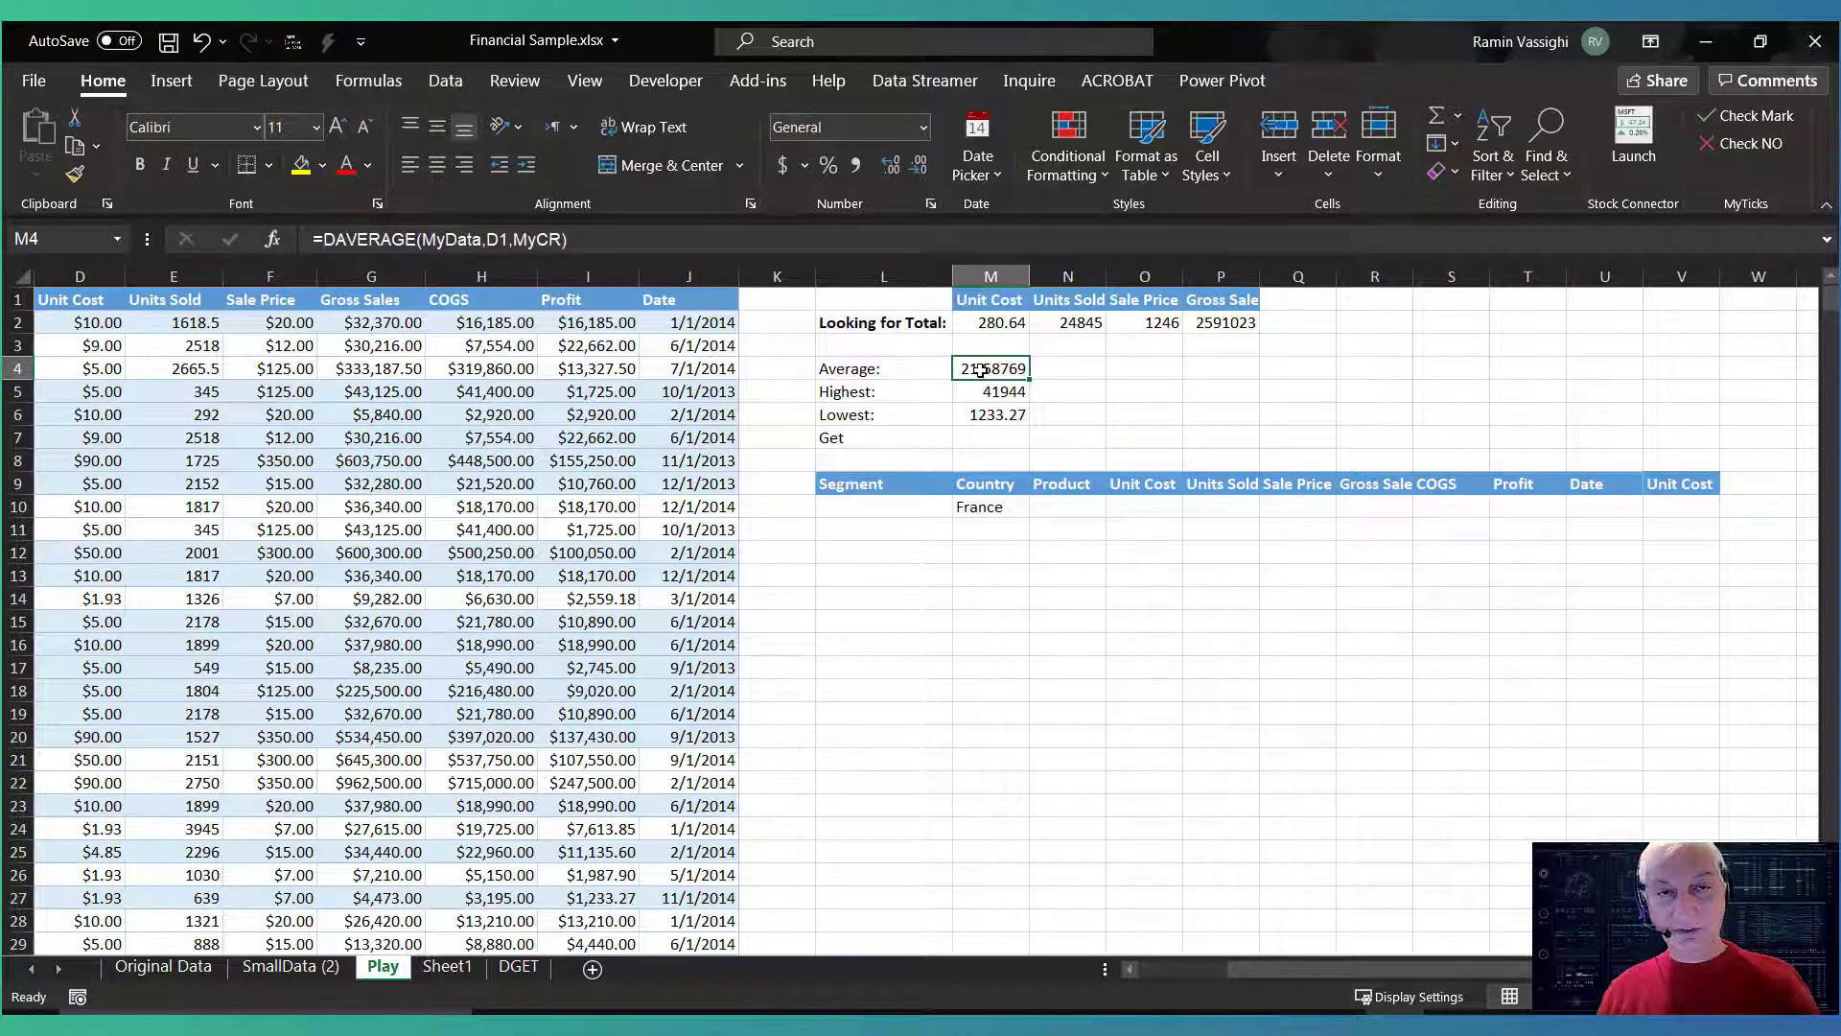
click(973, 398)
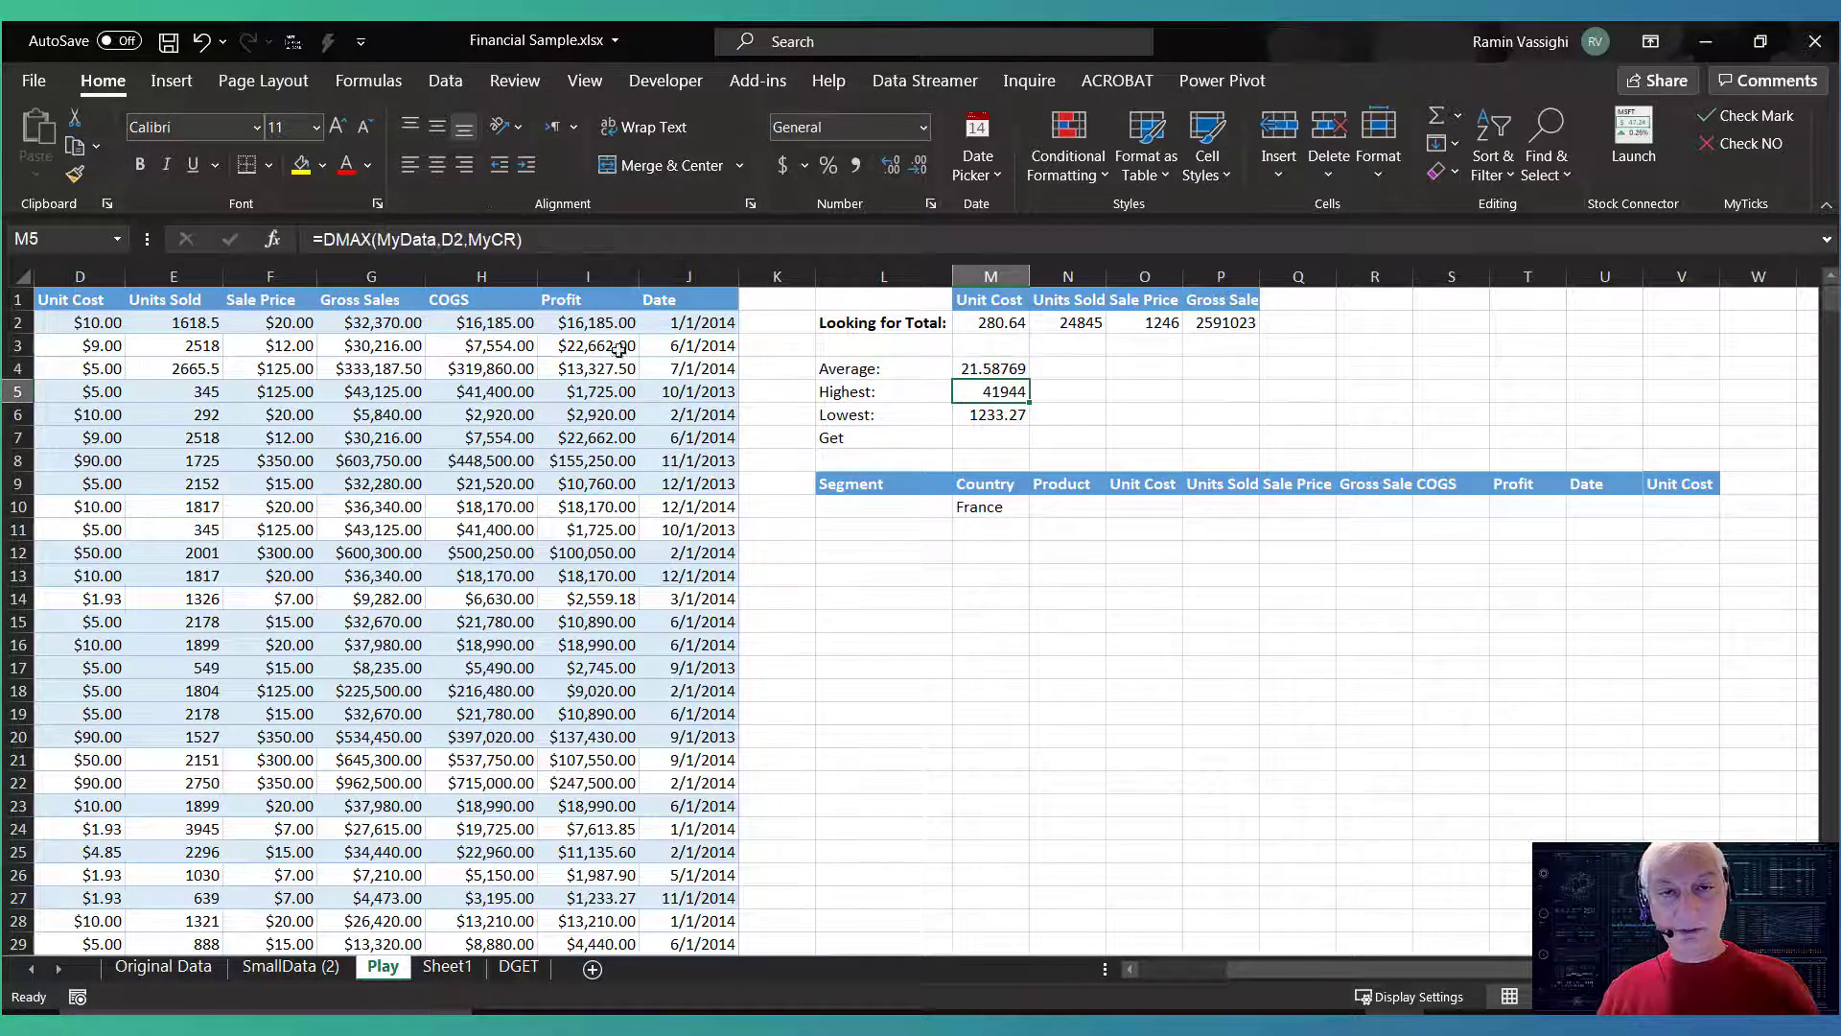
click(458, 239)
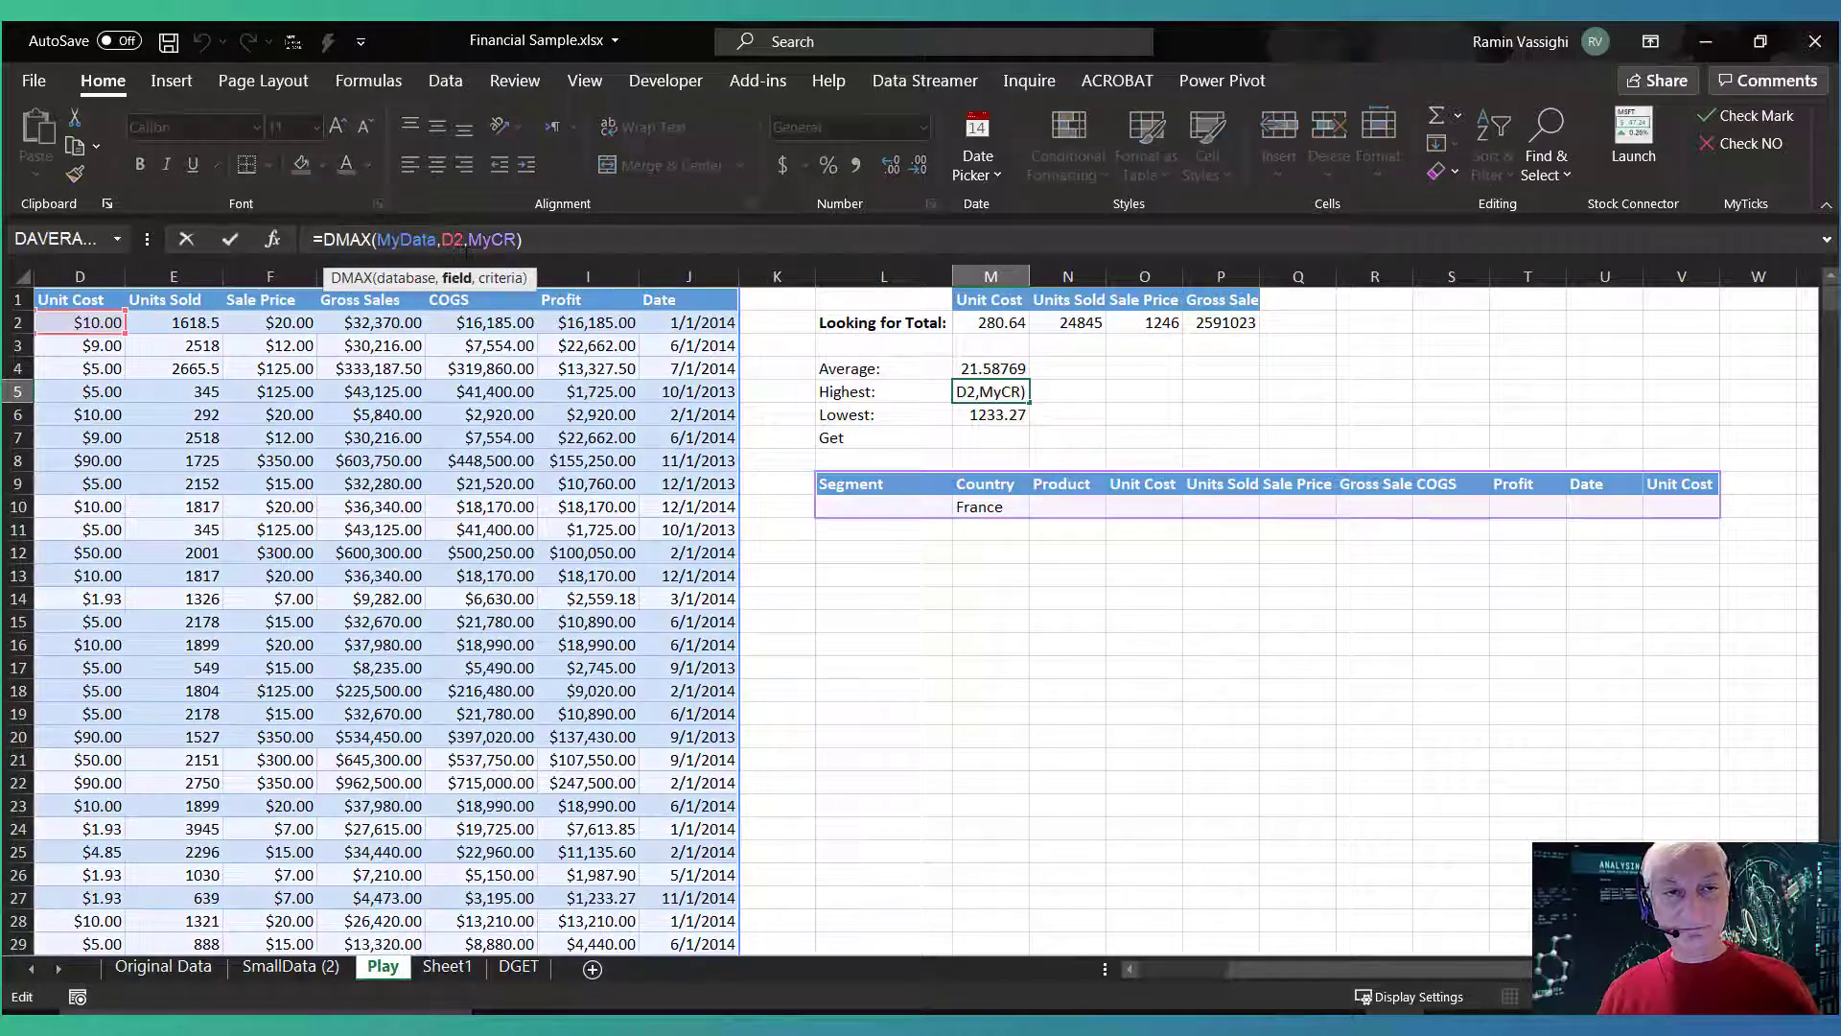
key(BackSpace)
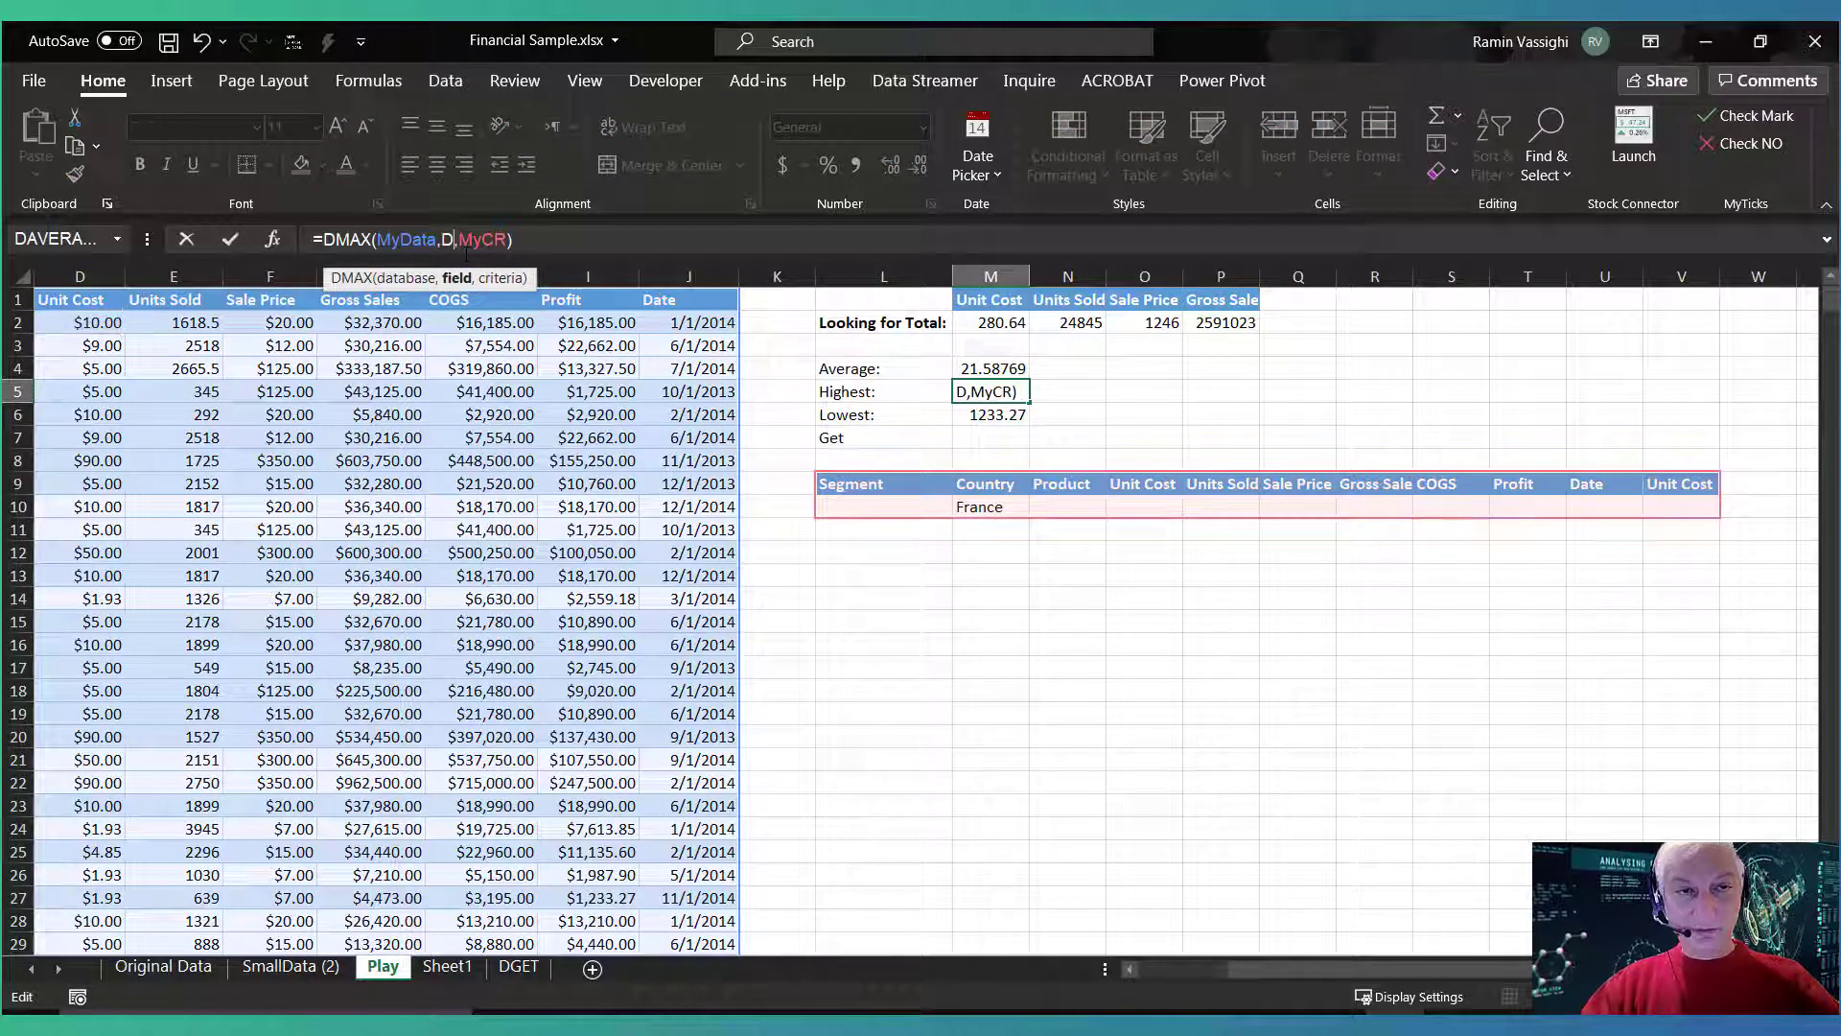
text(1)
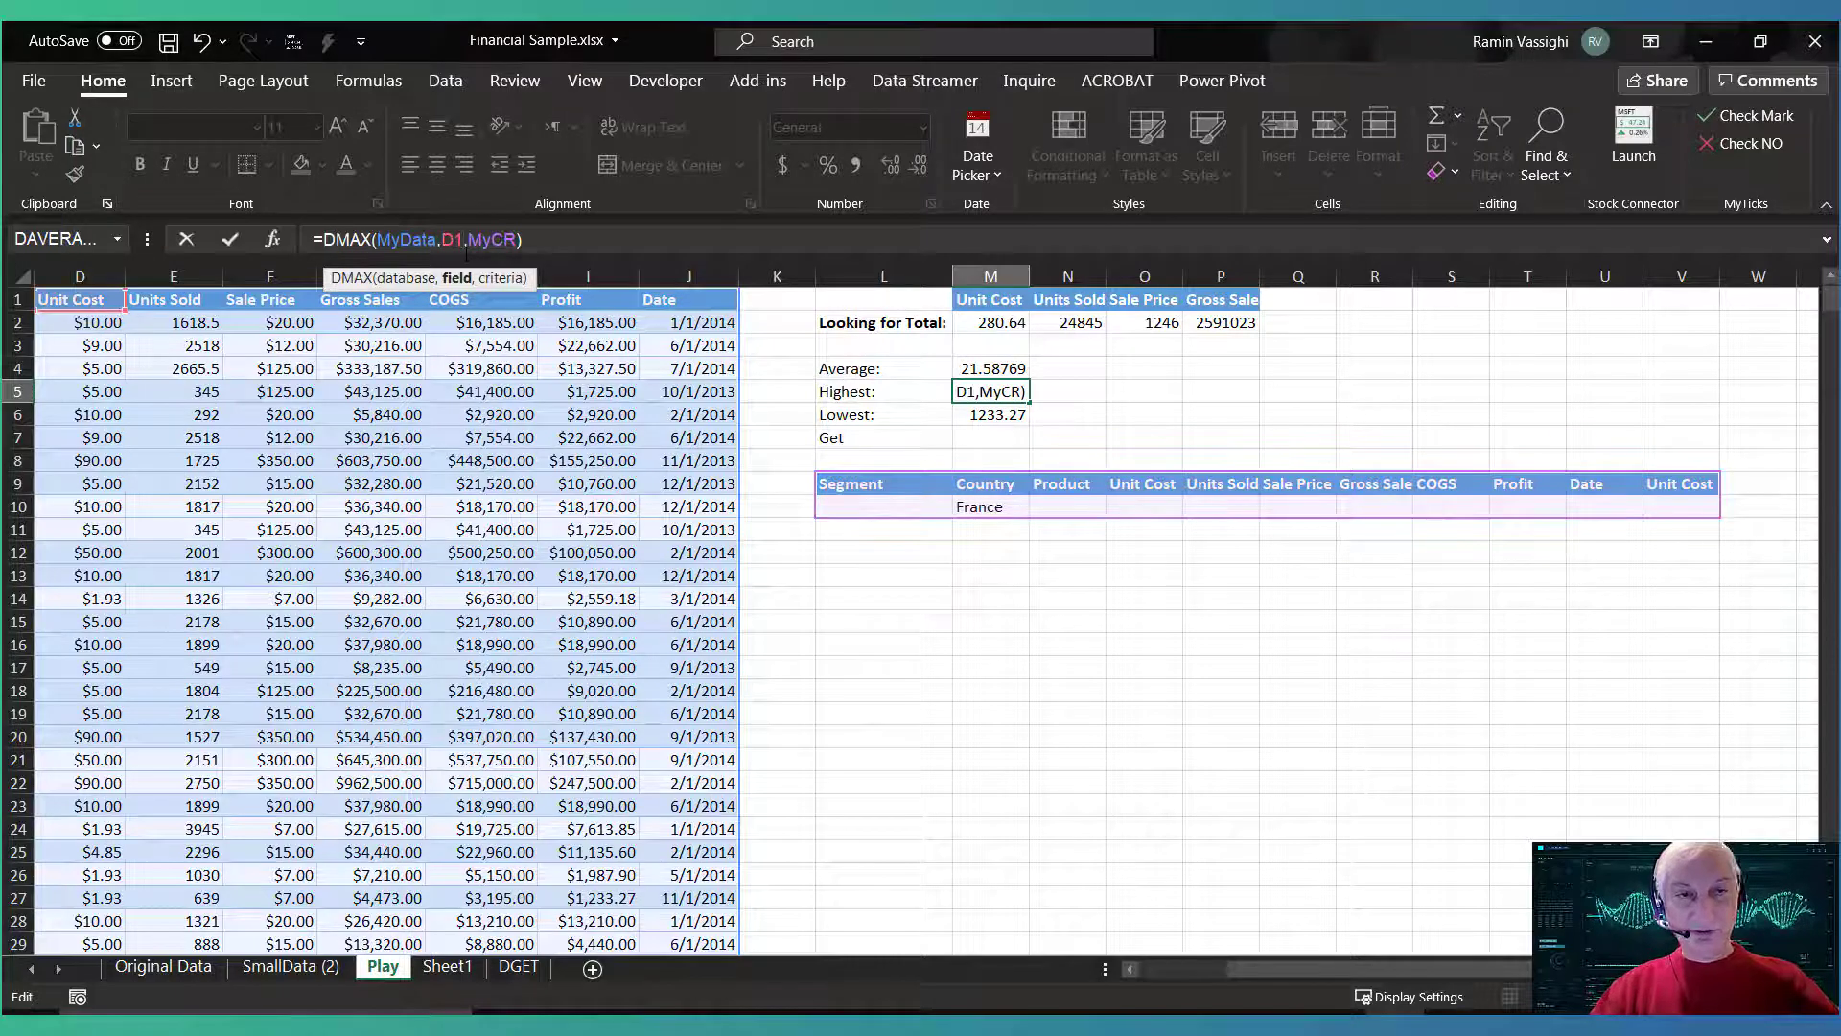
key(Return)
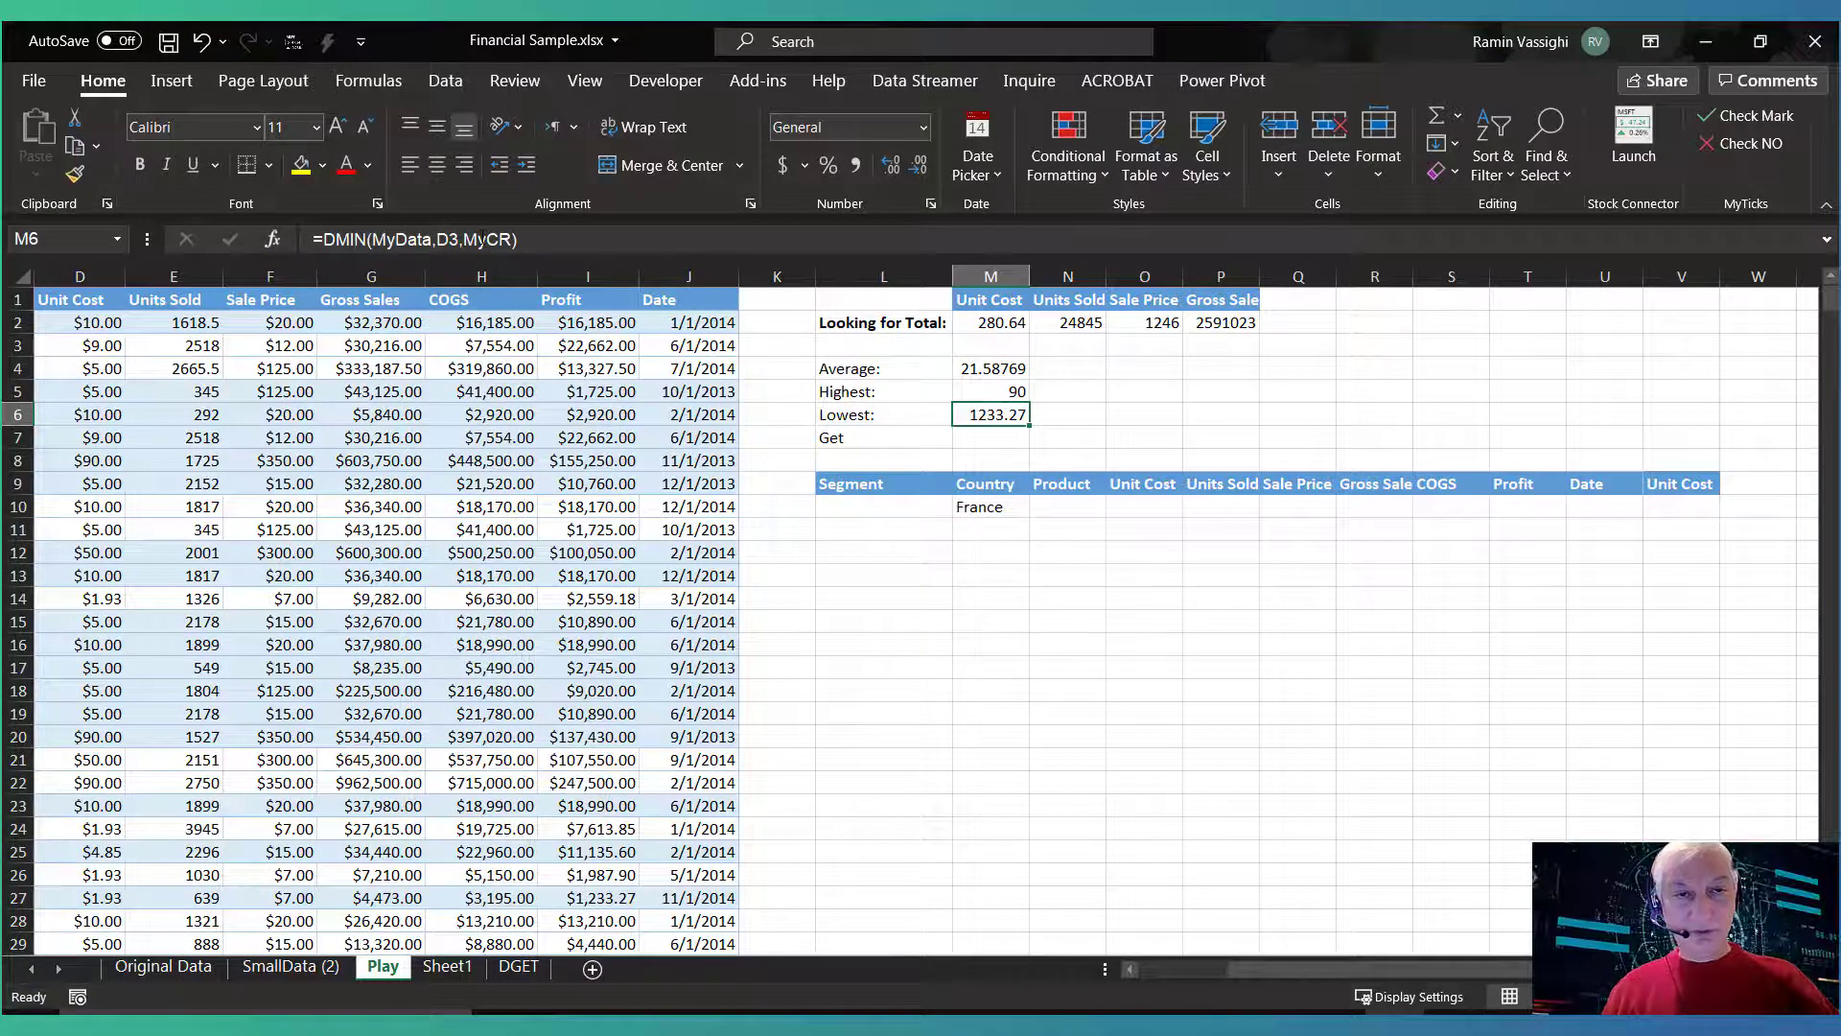
click(461, 240)
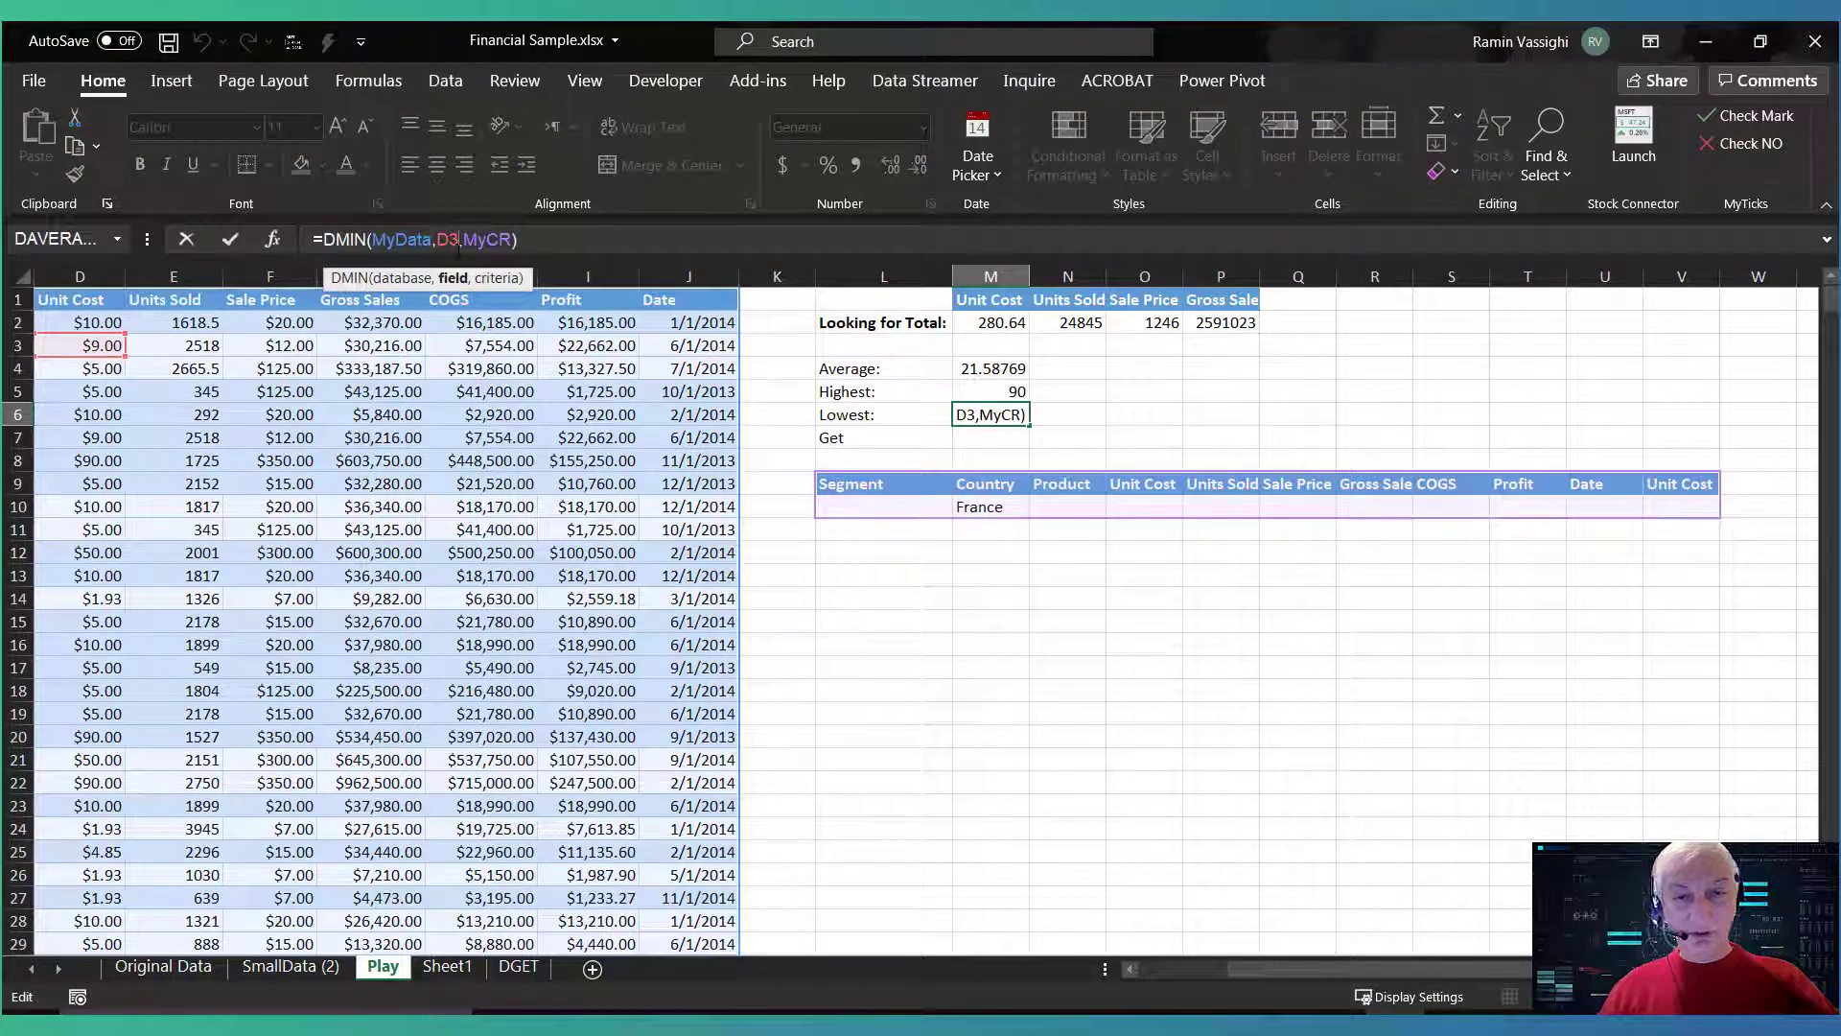
key(Return)
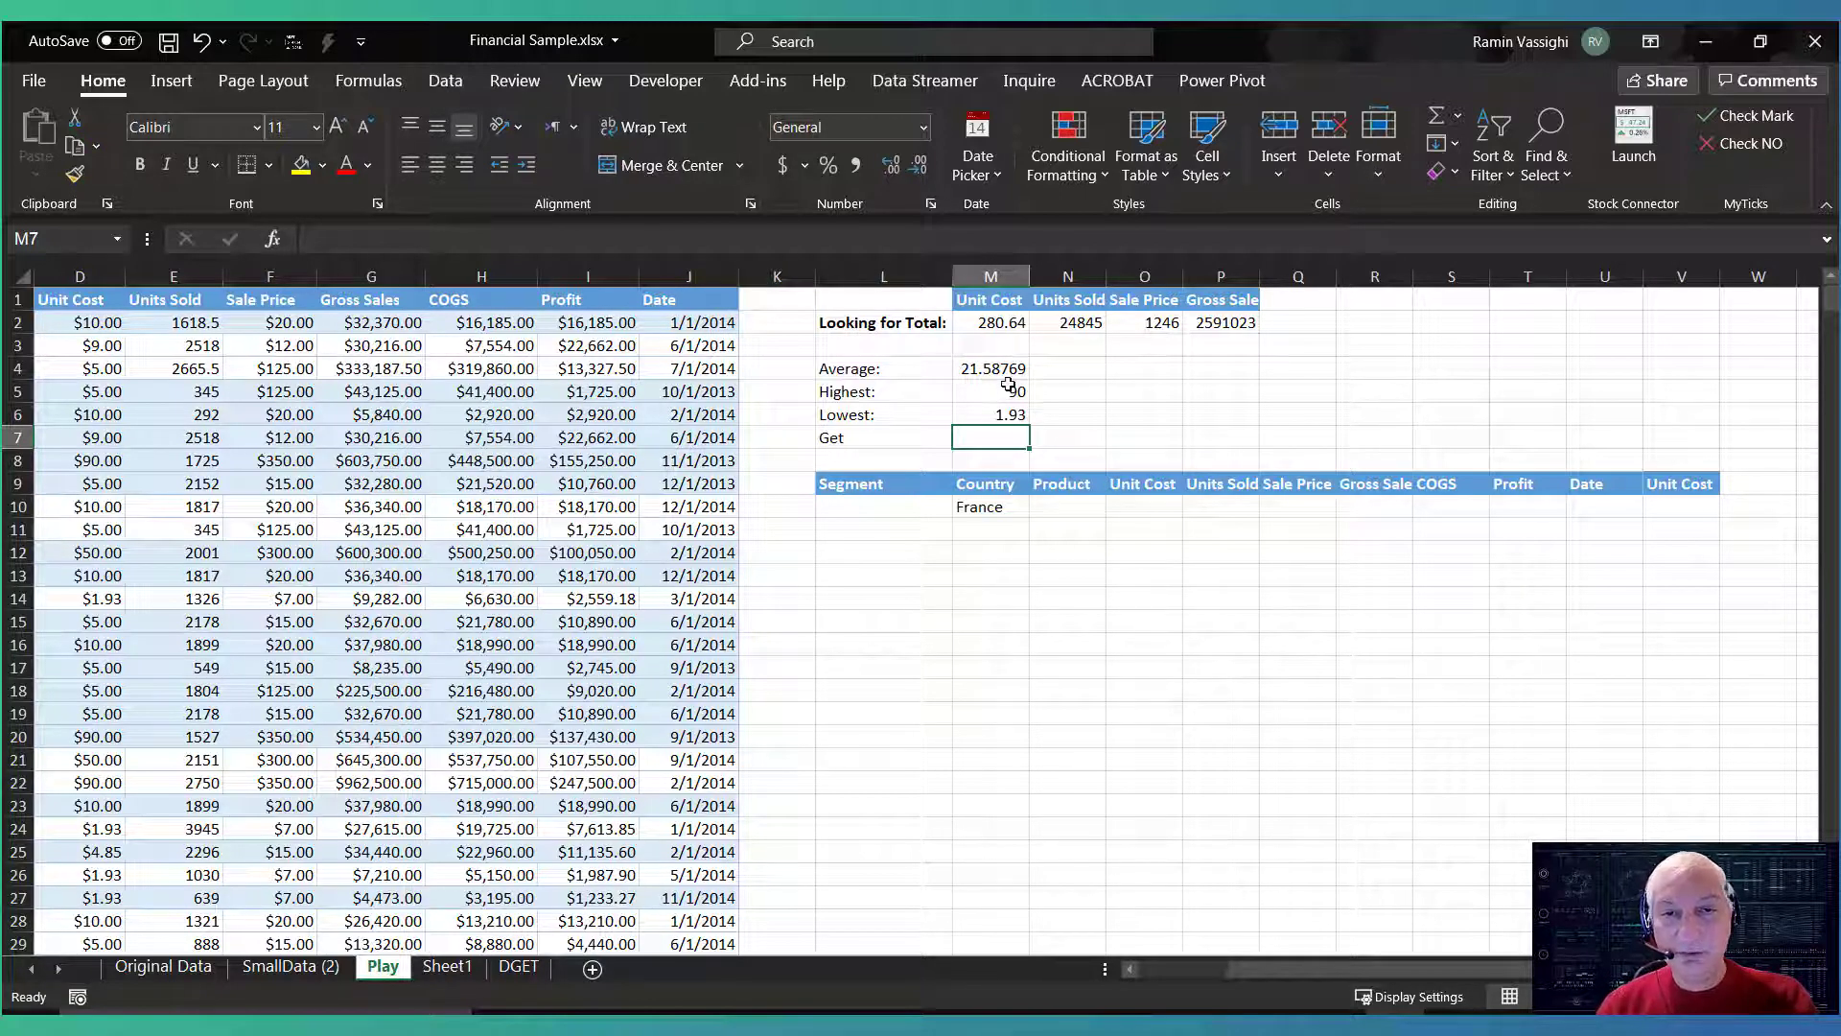
Change the Country criterion in M10 to Canada
click(987, 506)
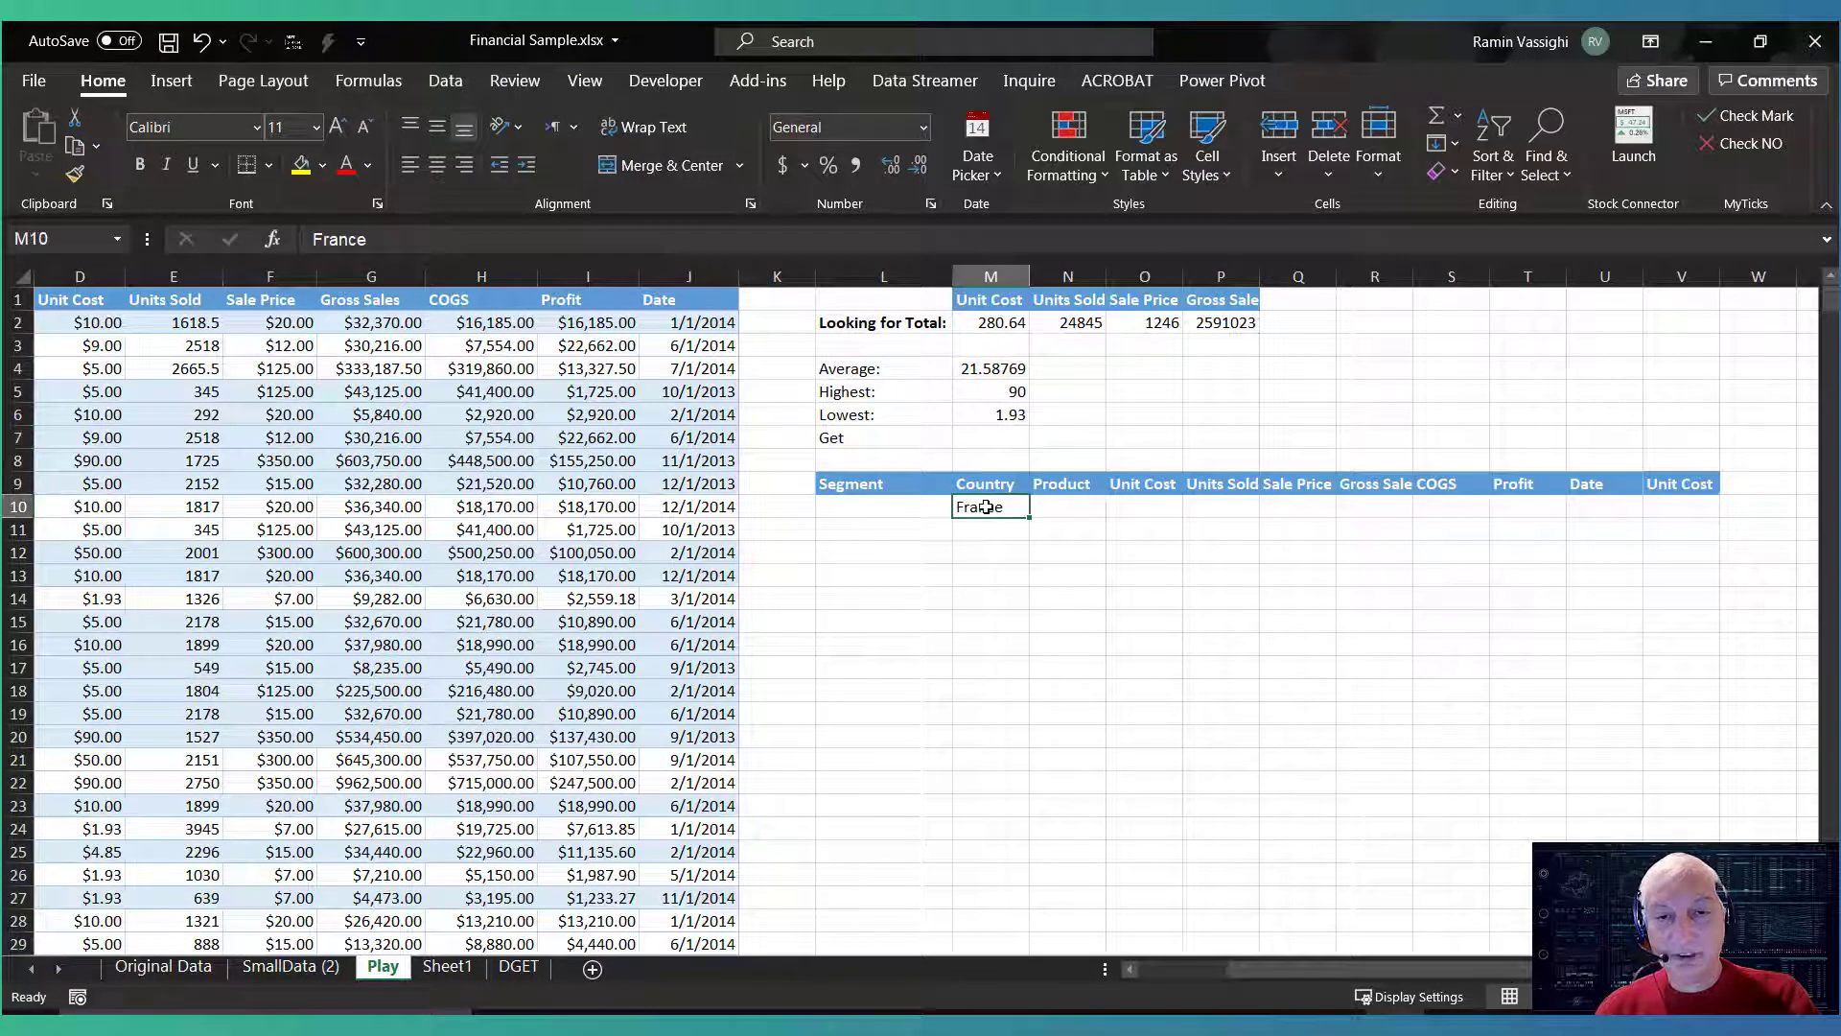
text(Canada)
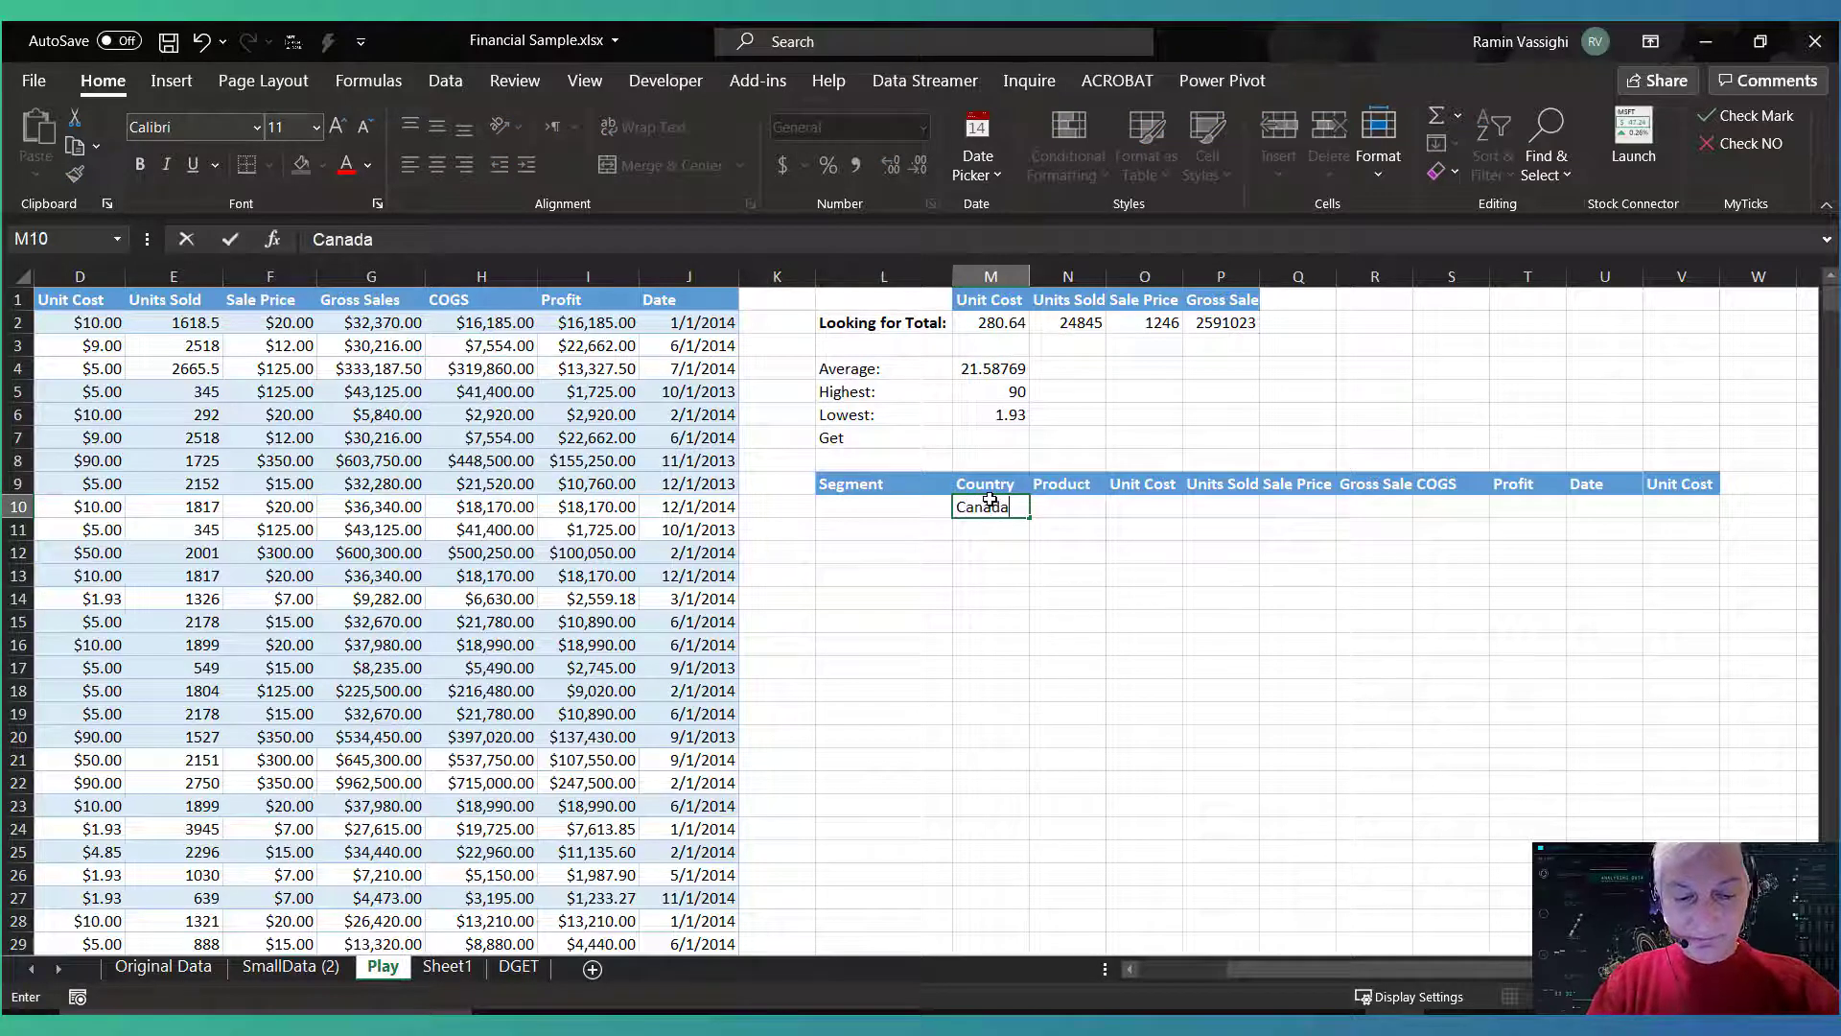
key(Return)
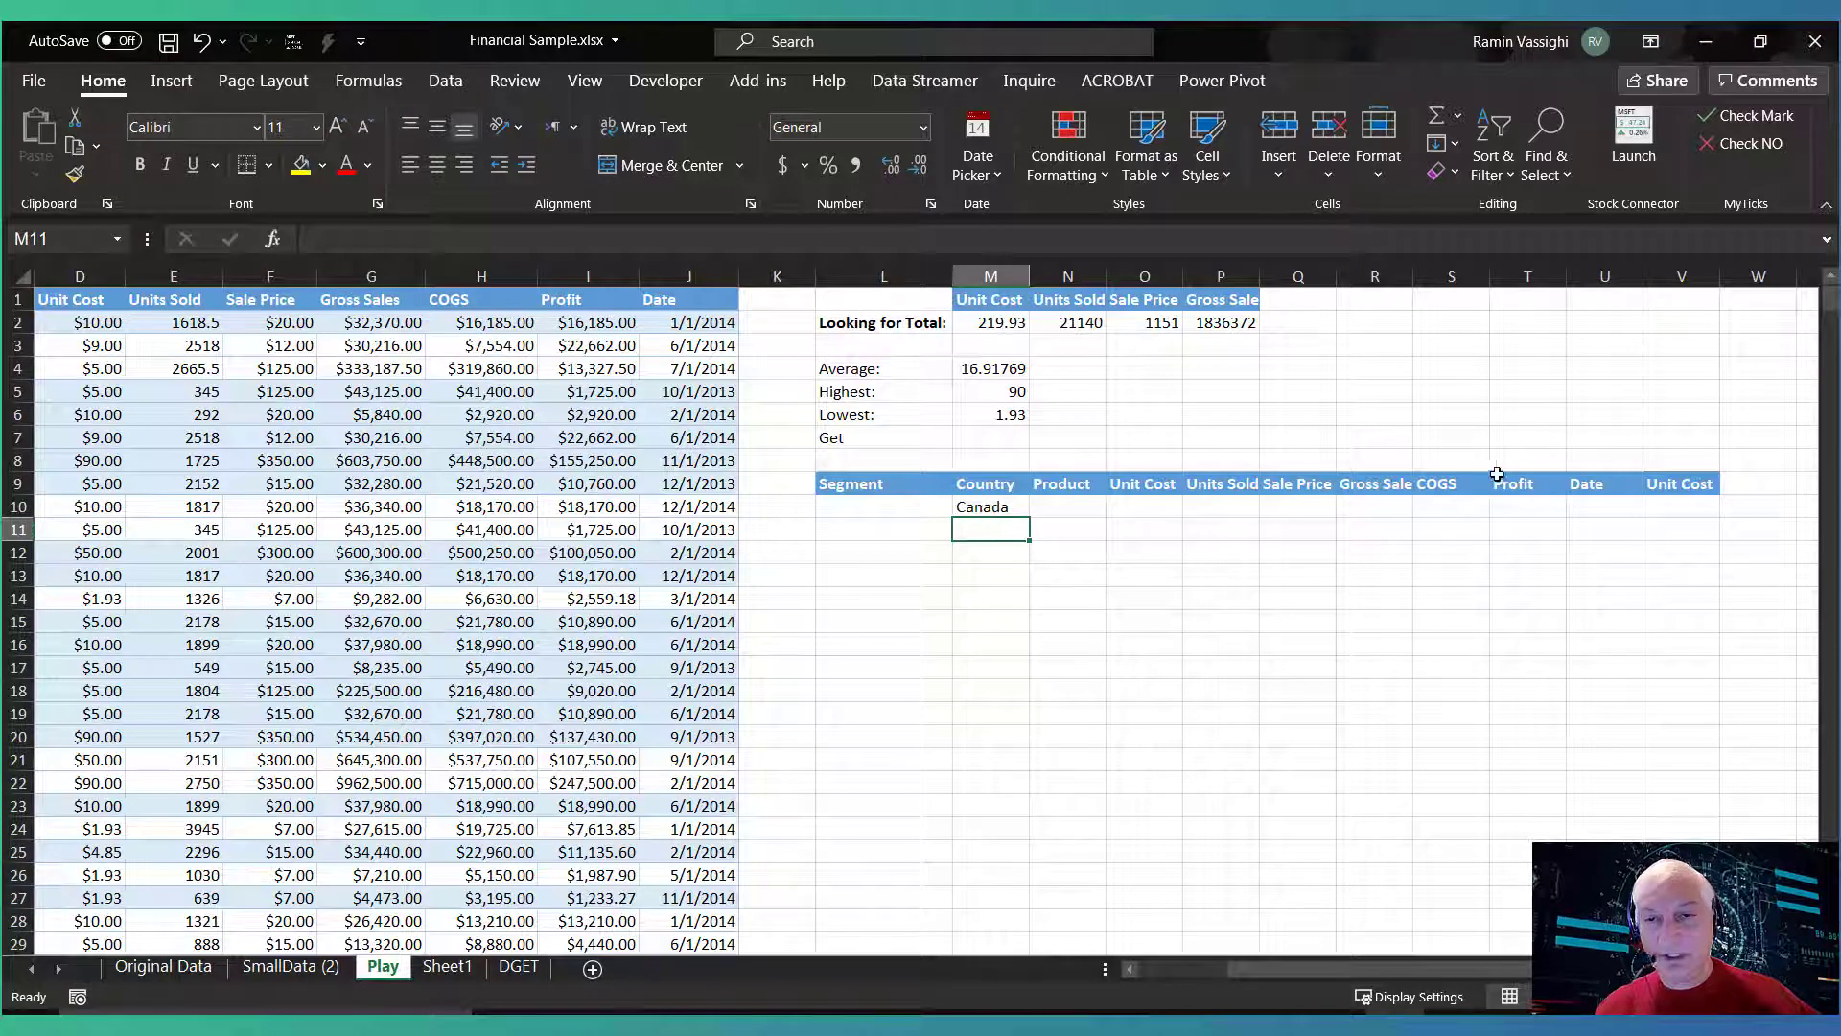
Limit the Unit Cost range by entering the criteria >5 in O10 and <90 in V10
click(1135, 505)
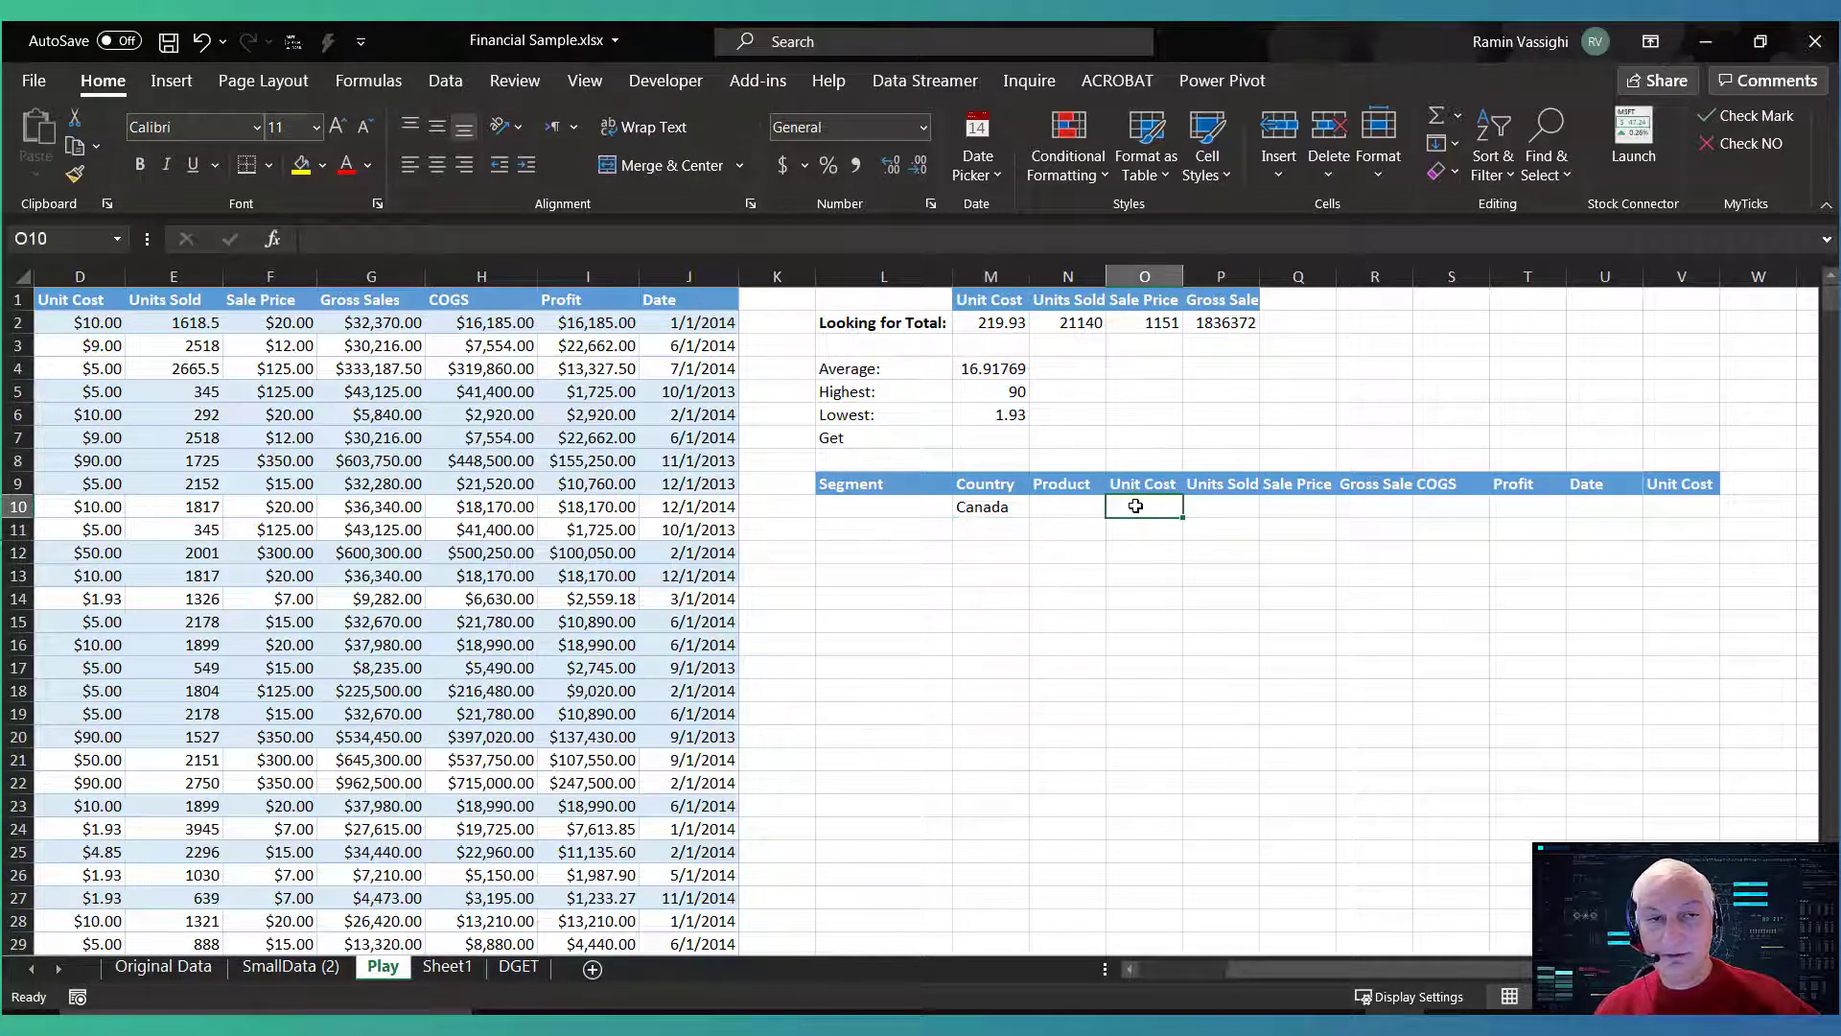
text(>5)
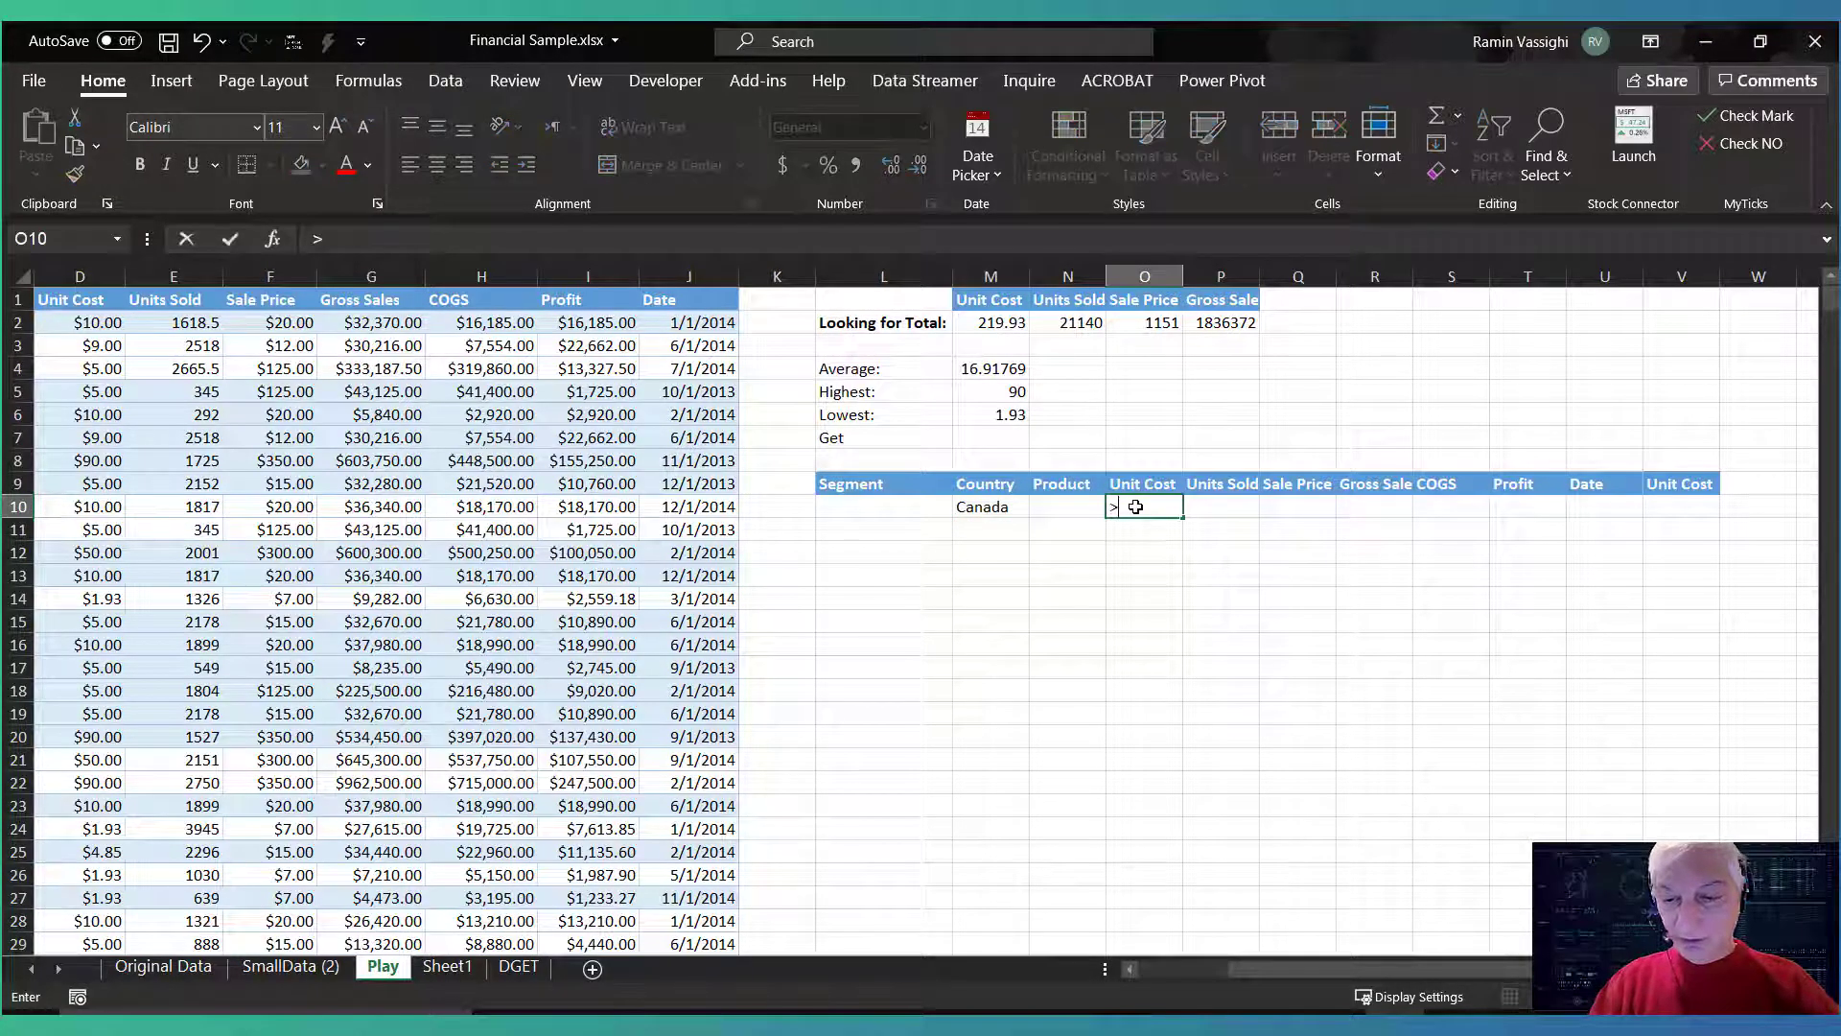
click(1681, 503)
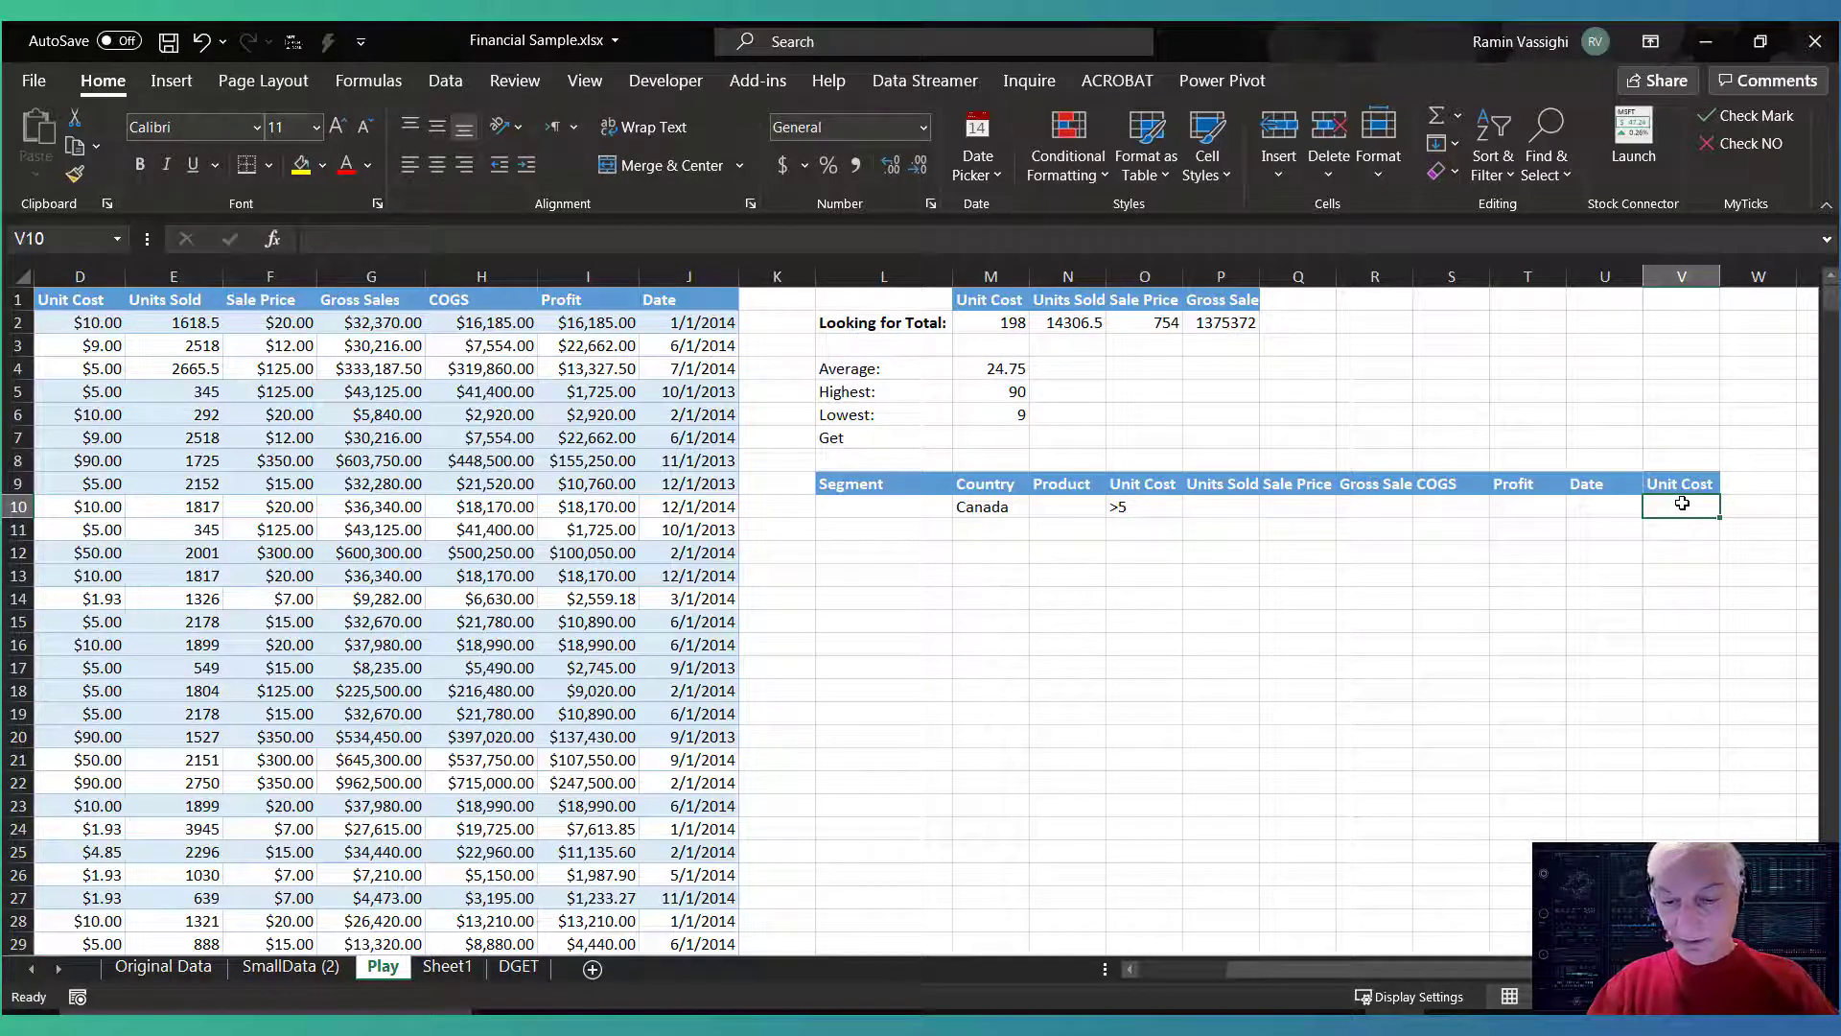
text(<)
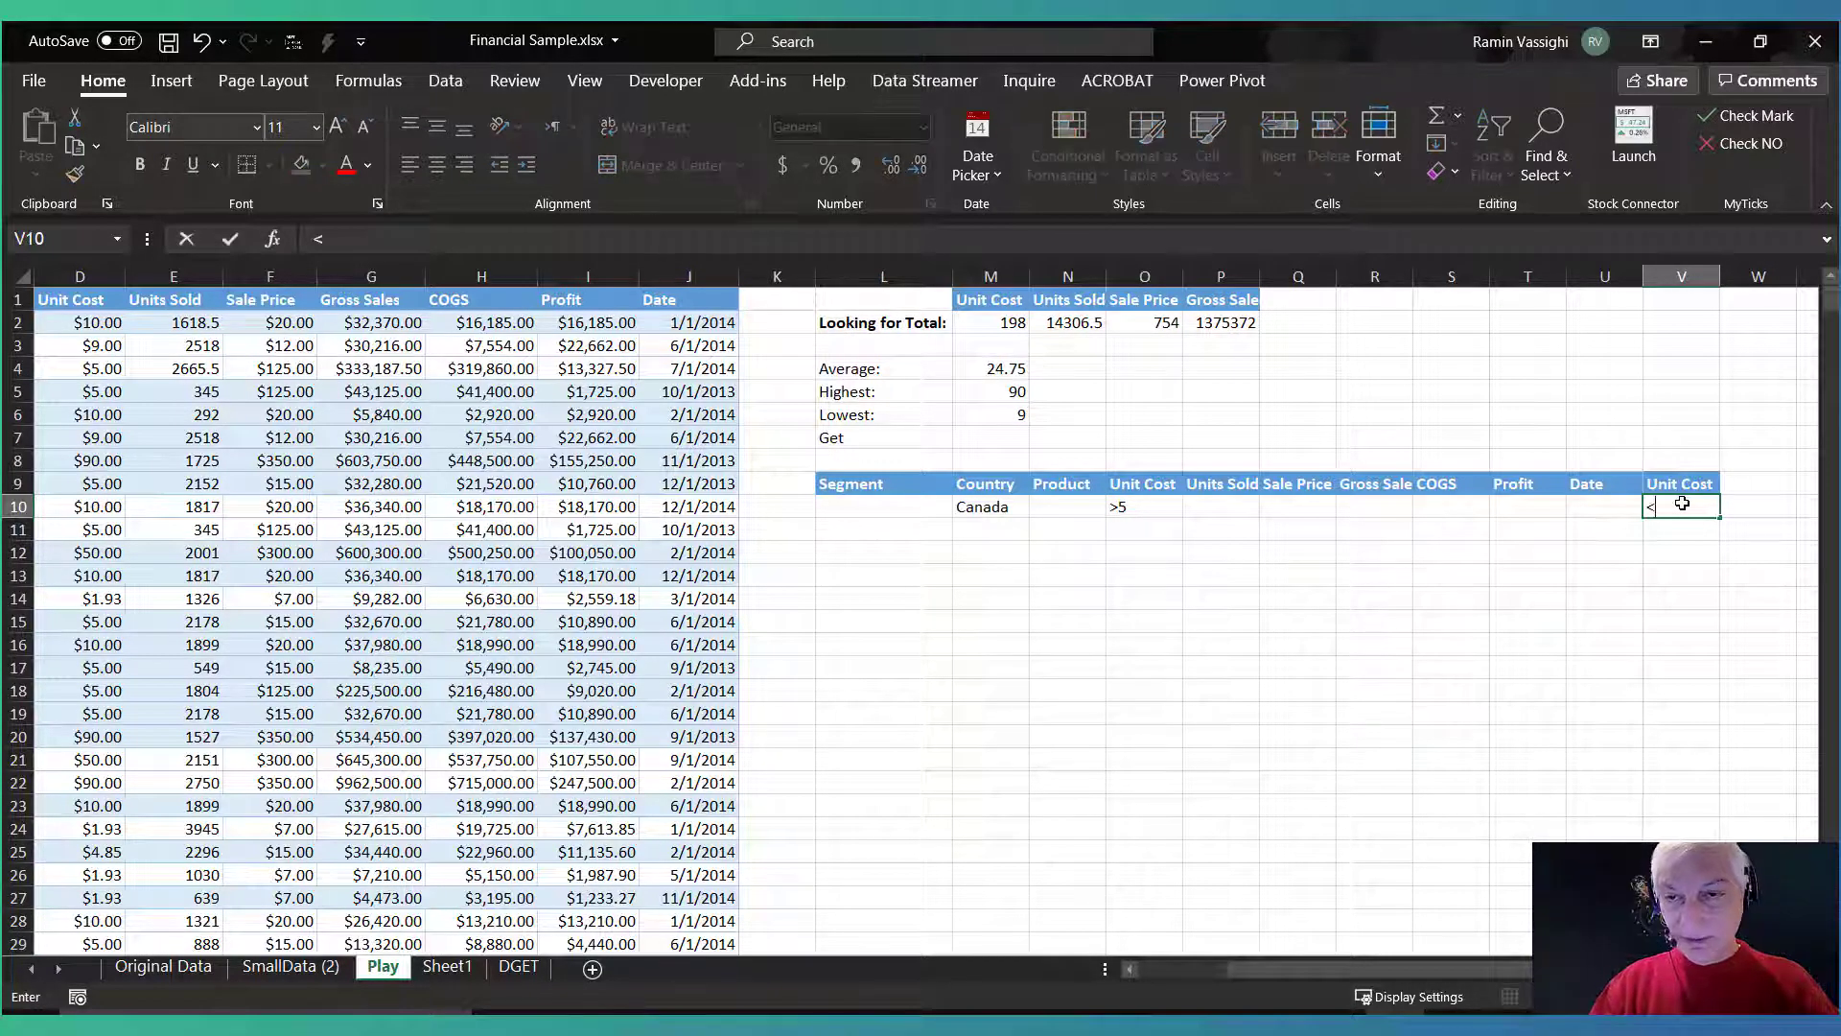
text(90)
key(Return)
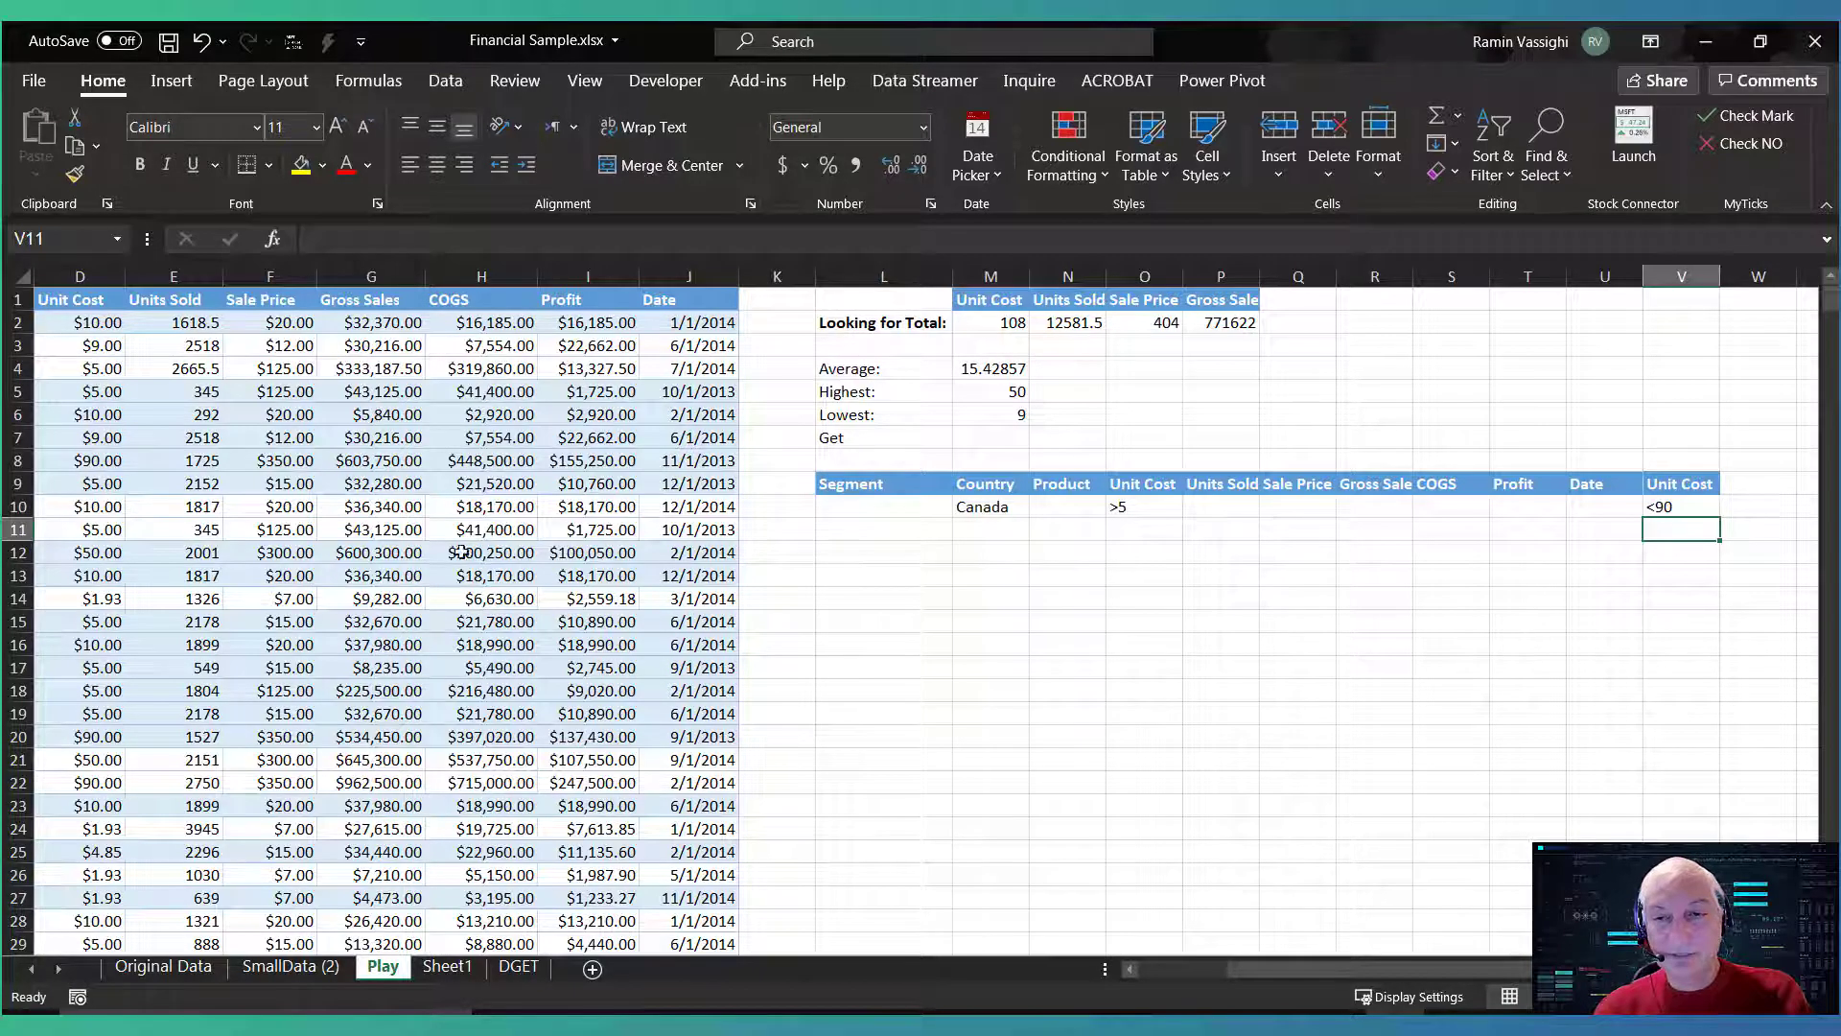
On the DGET sheet, name the employee table A5:D16, including its headers, Employee
scroll(110, 326, left, 3)
drag(1371, 964, 1457, 963)
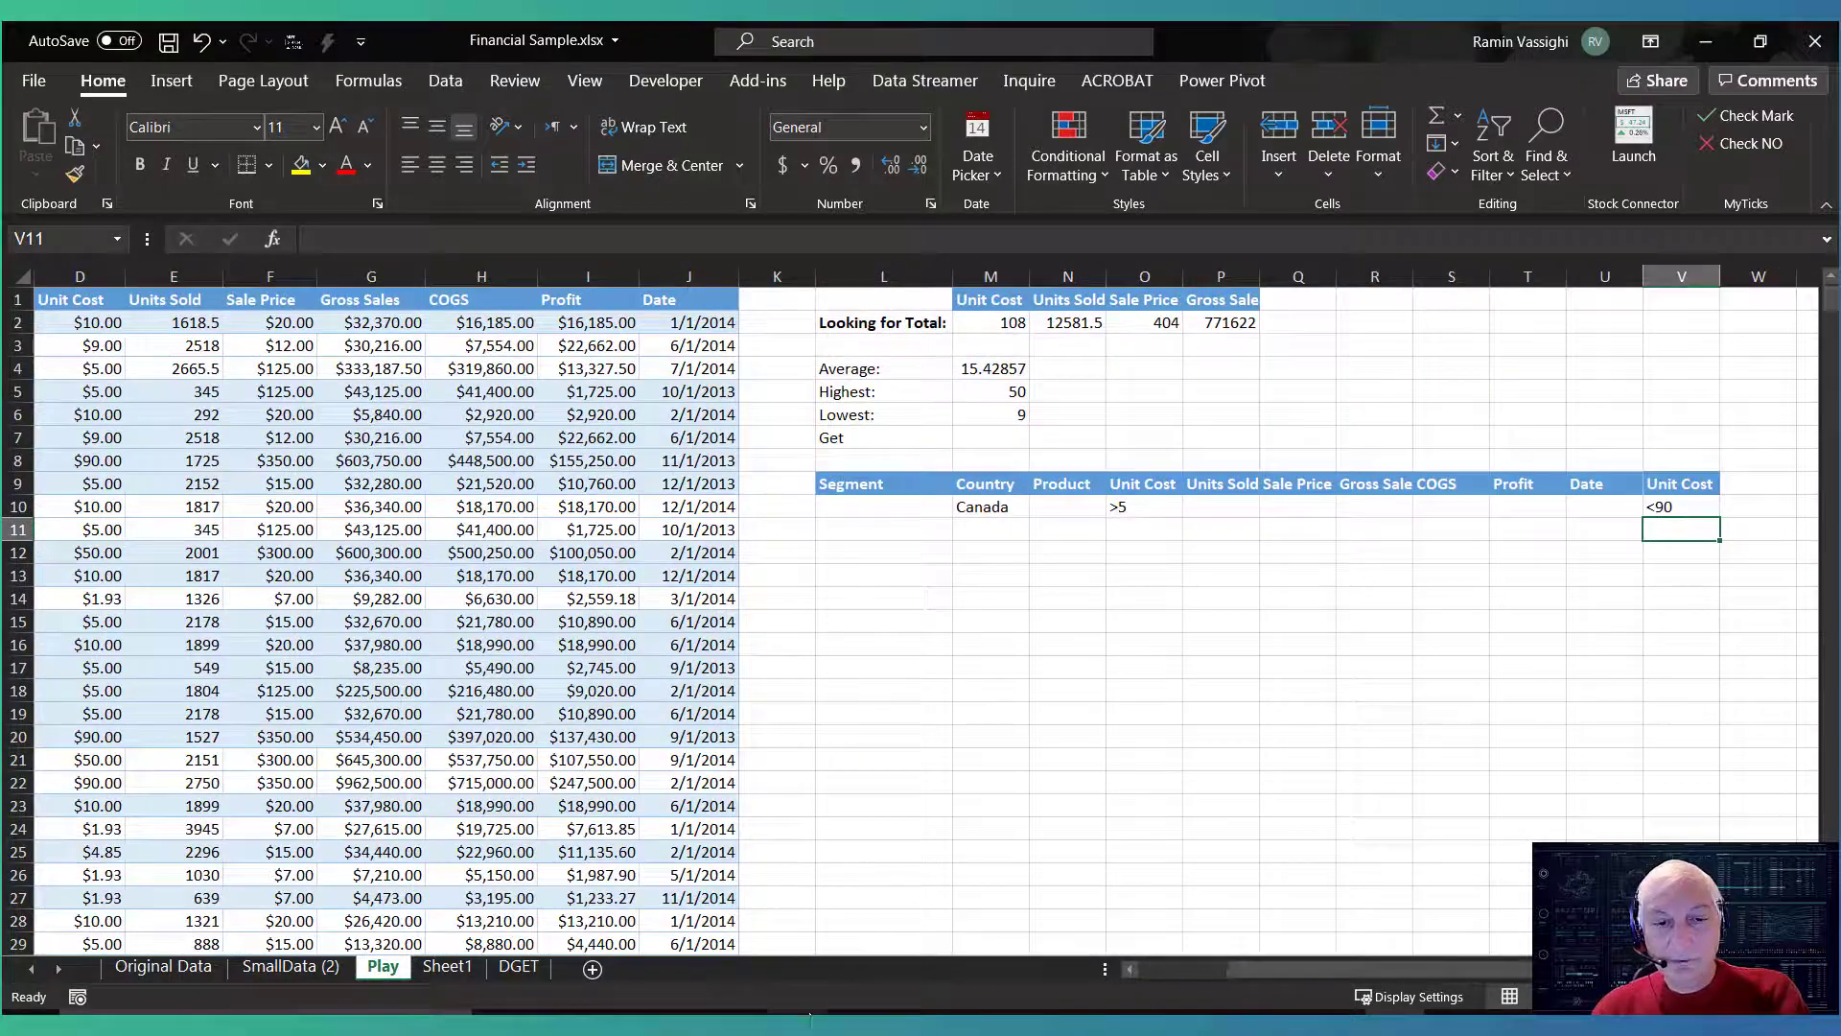
click(521, 968)
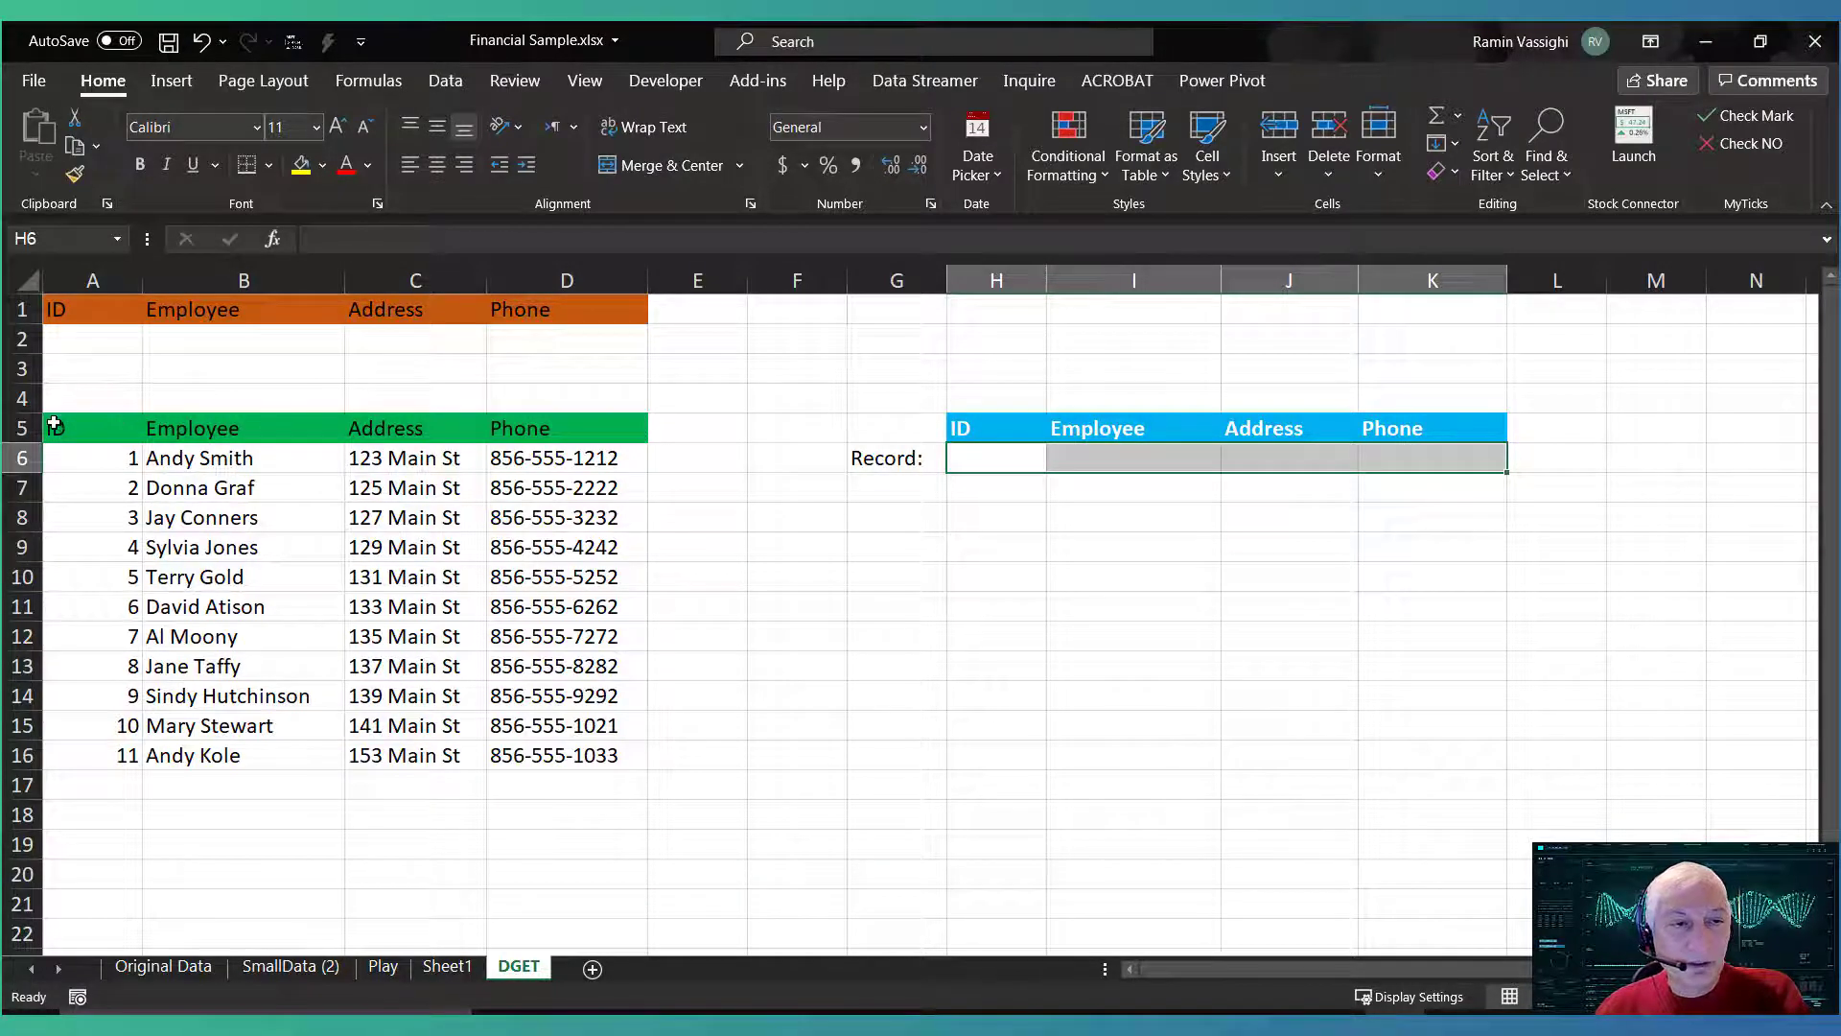
drag(60, 425, 580, 755)
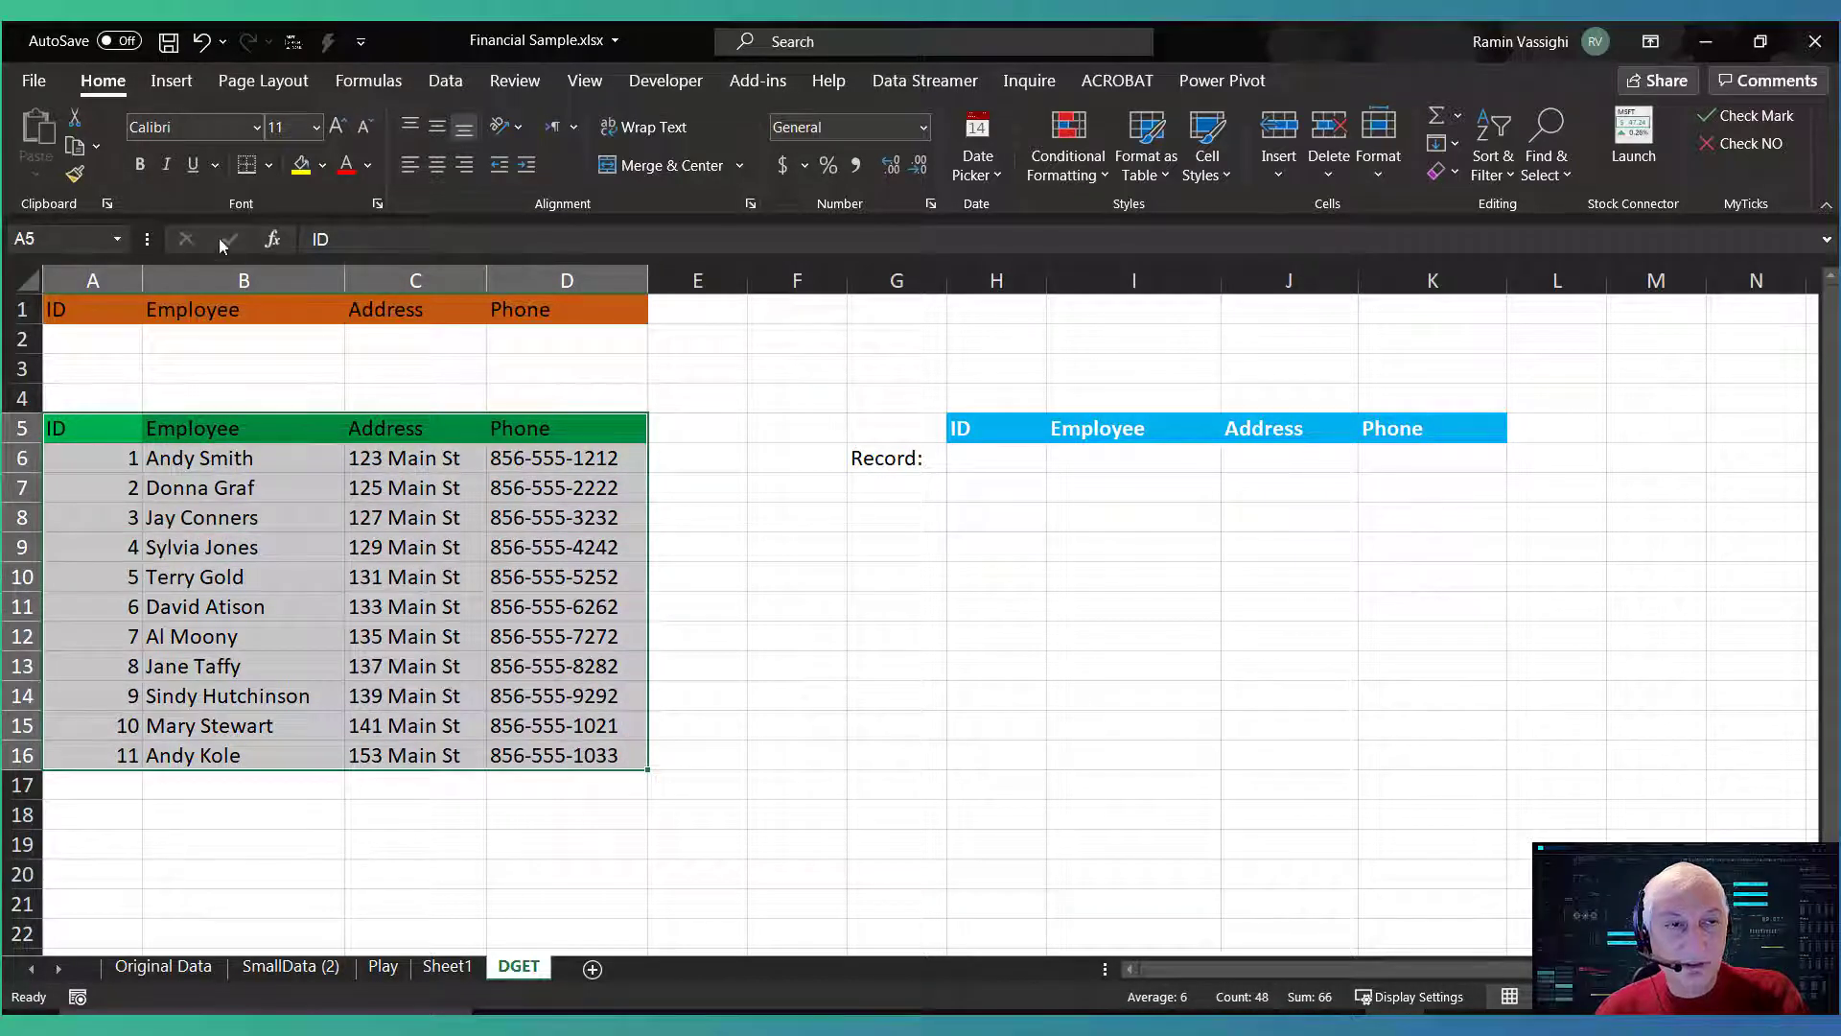
click(19, 238)
text(E)
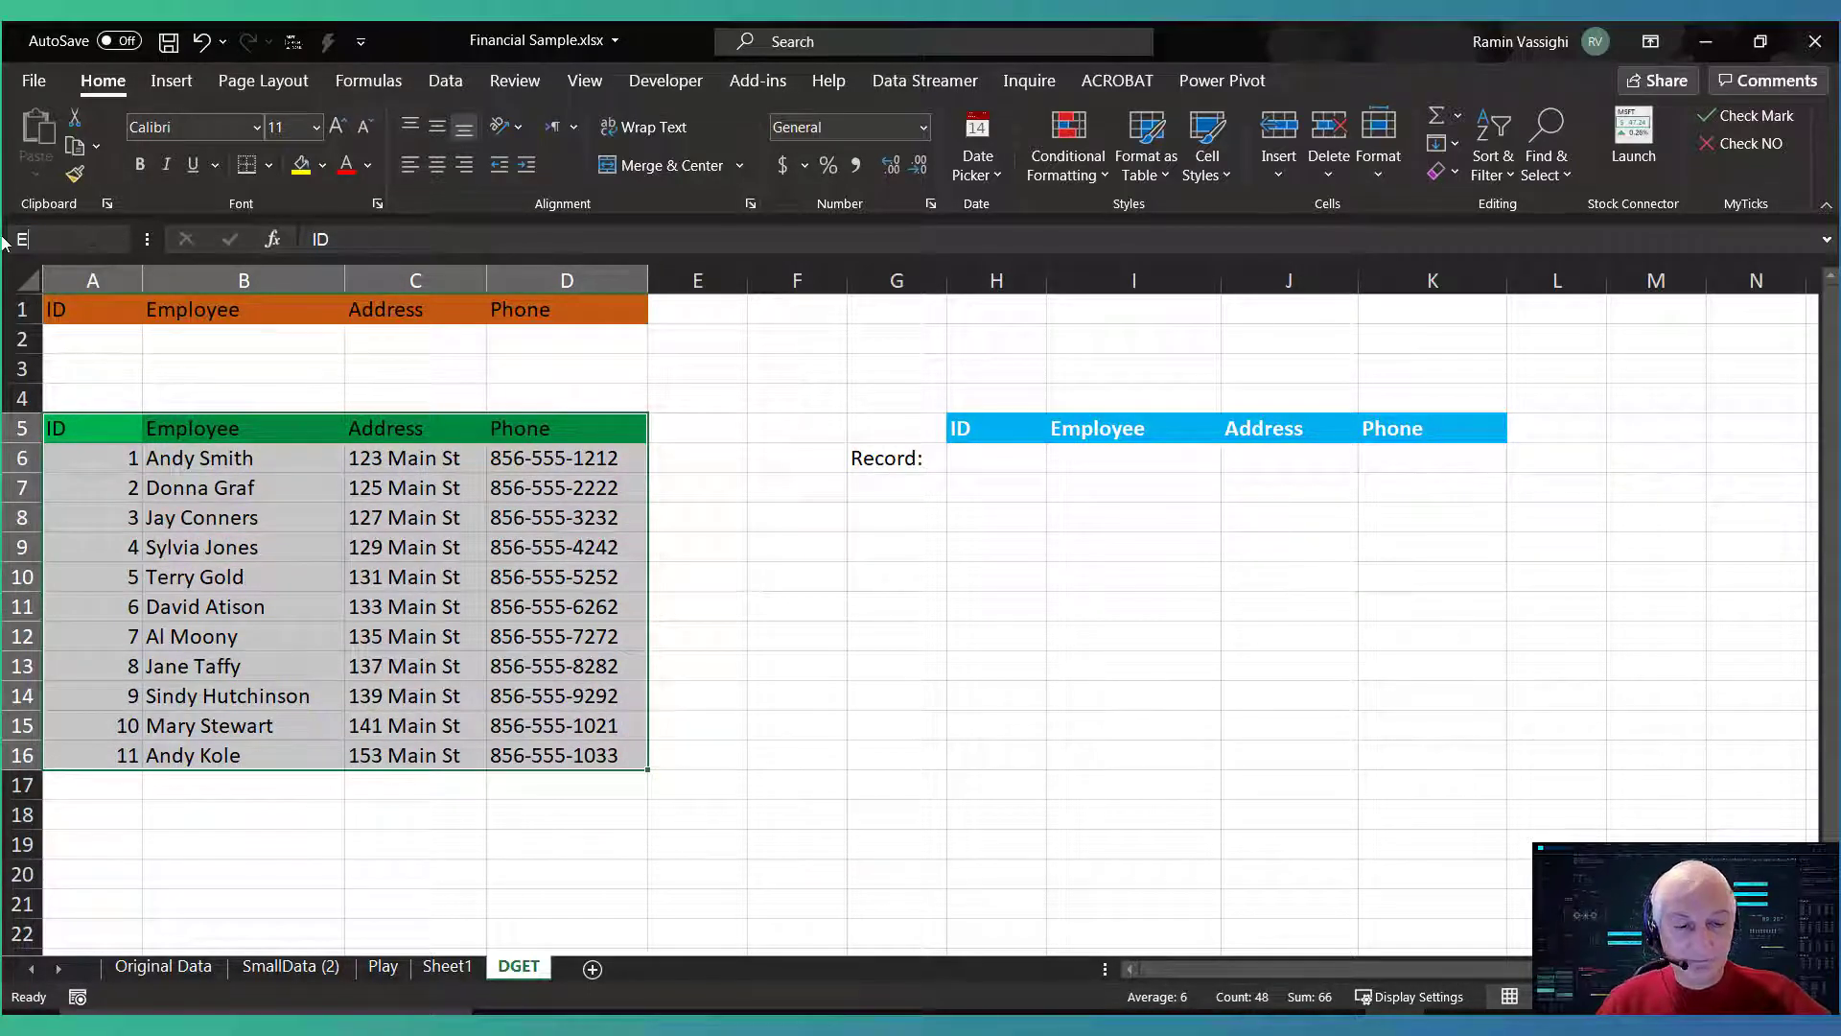
text(mployee)
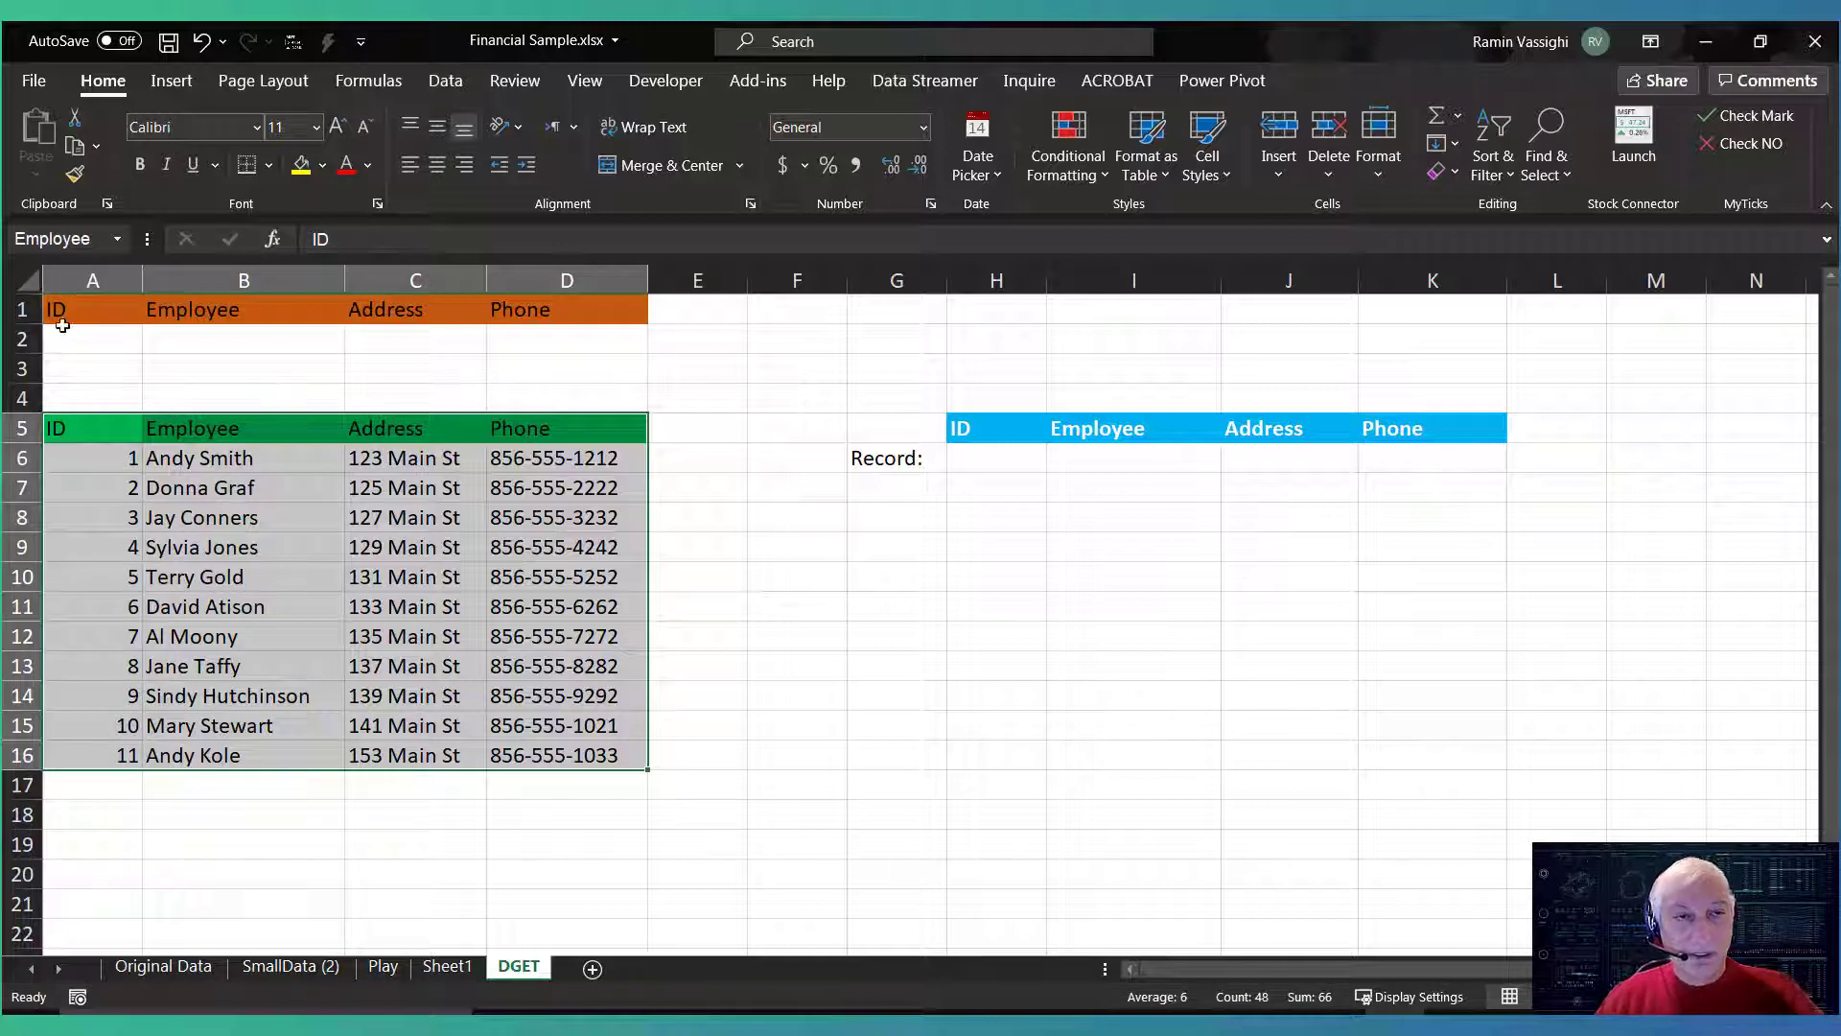
Name the criteria range A1:D2 Emp_Criteria
drag(72, 312, 530, 345)
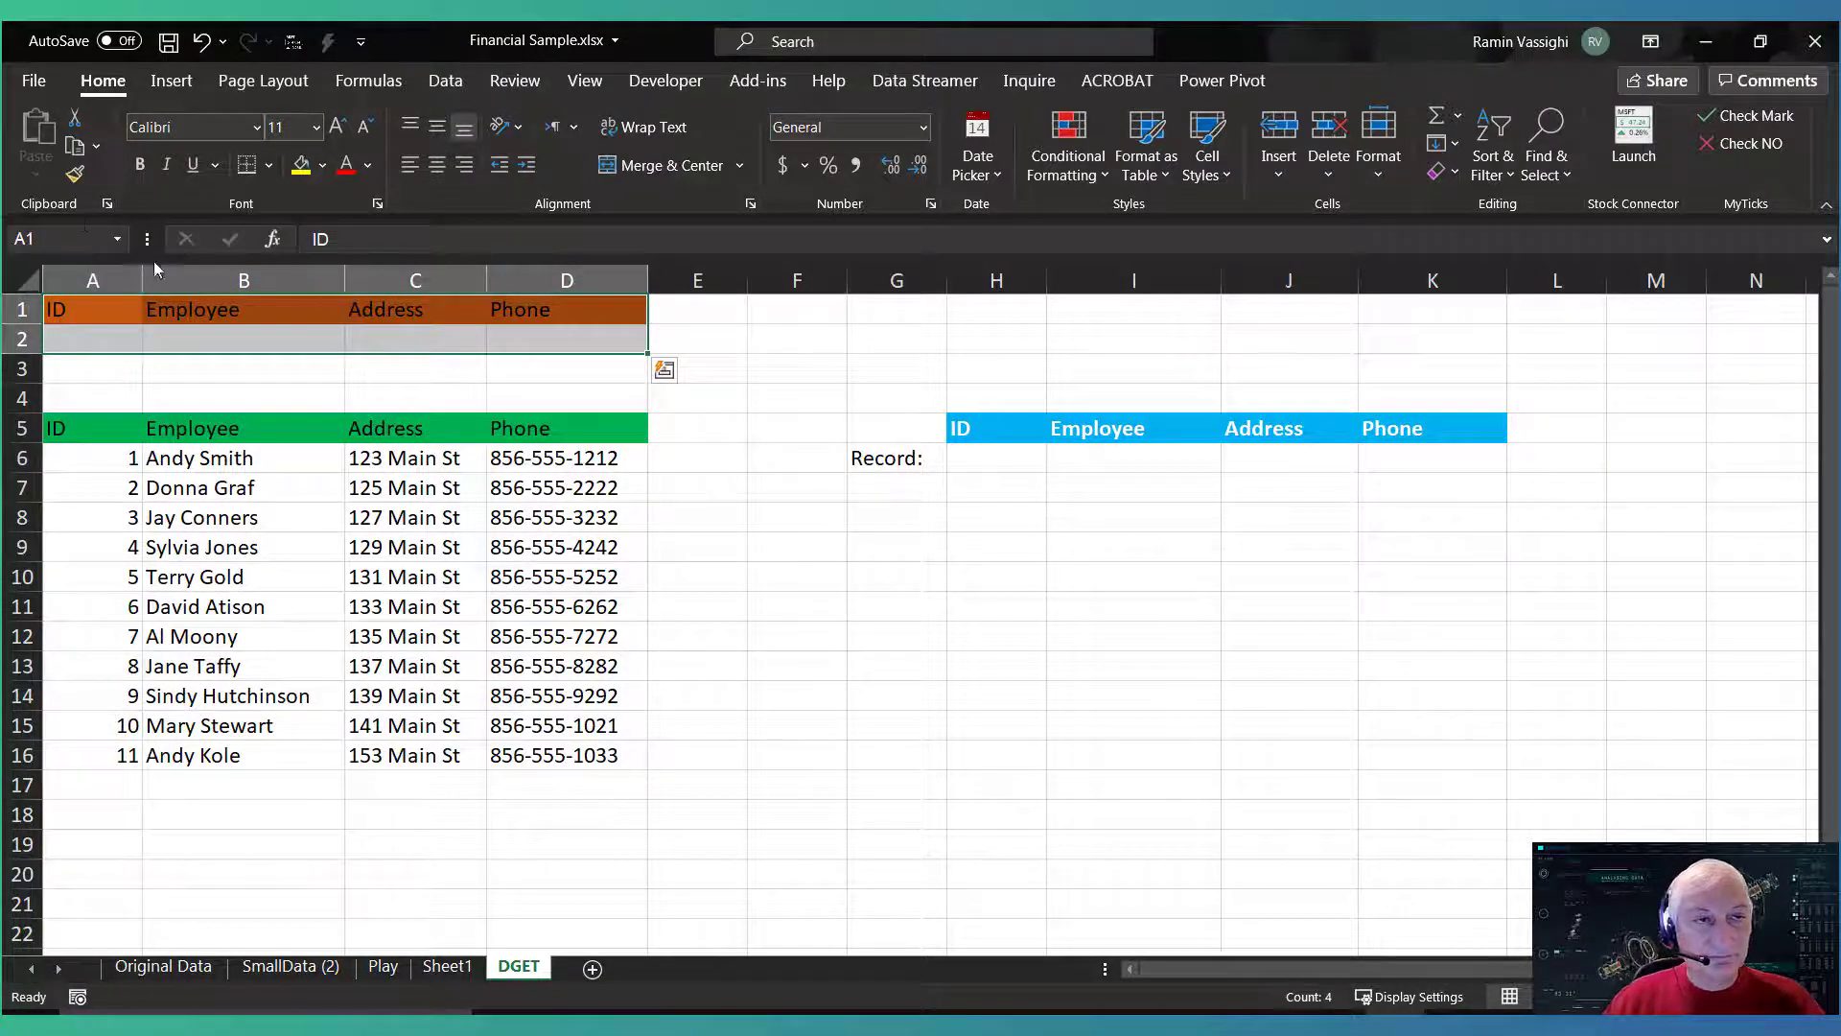
click(51, 235)
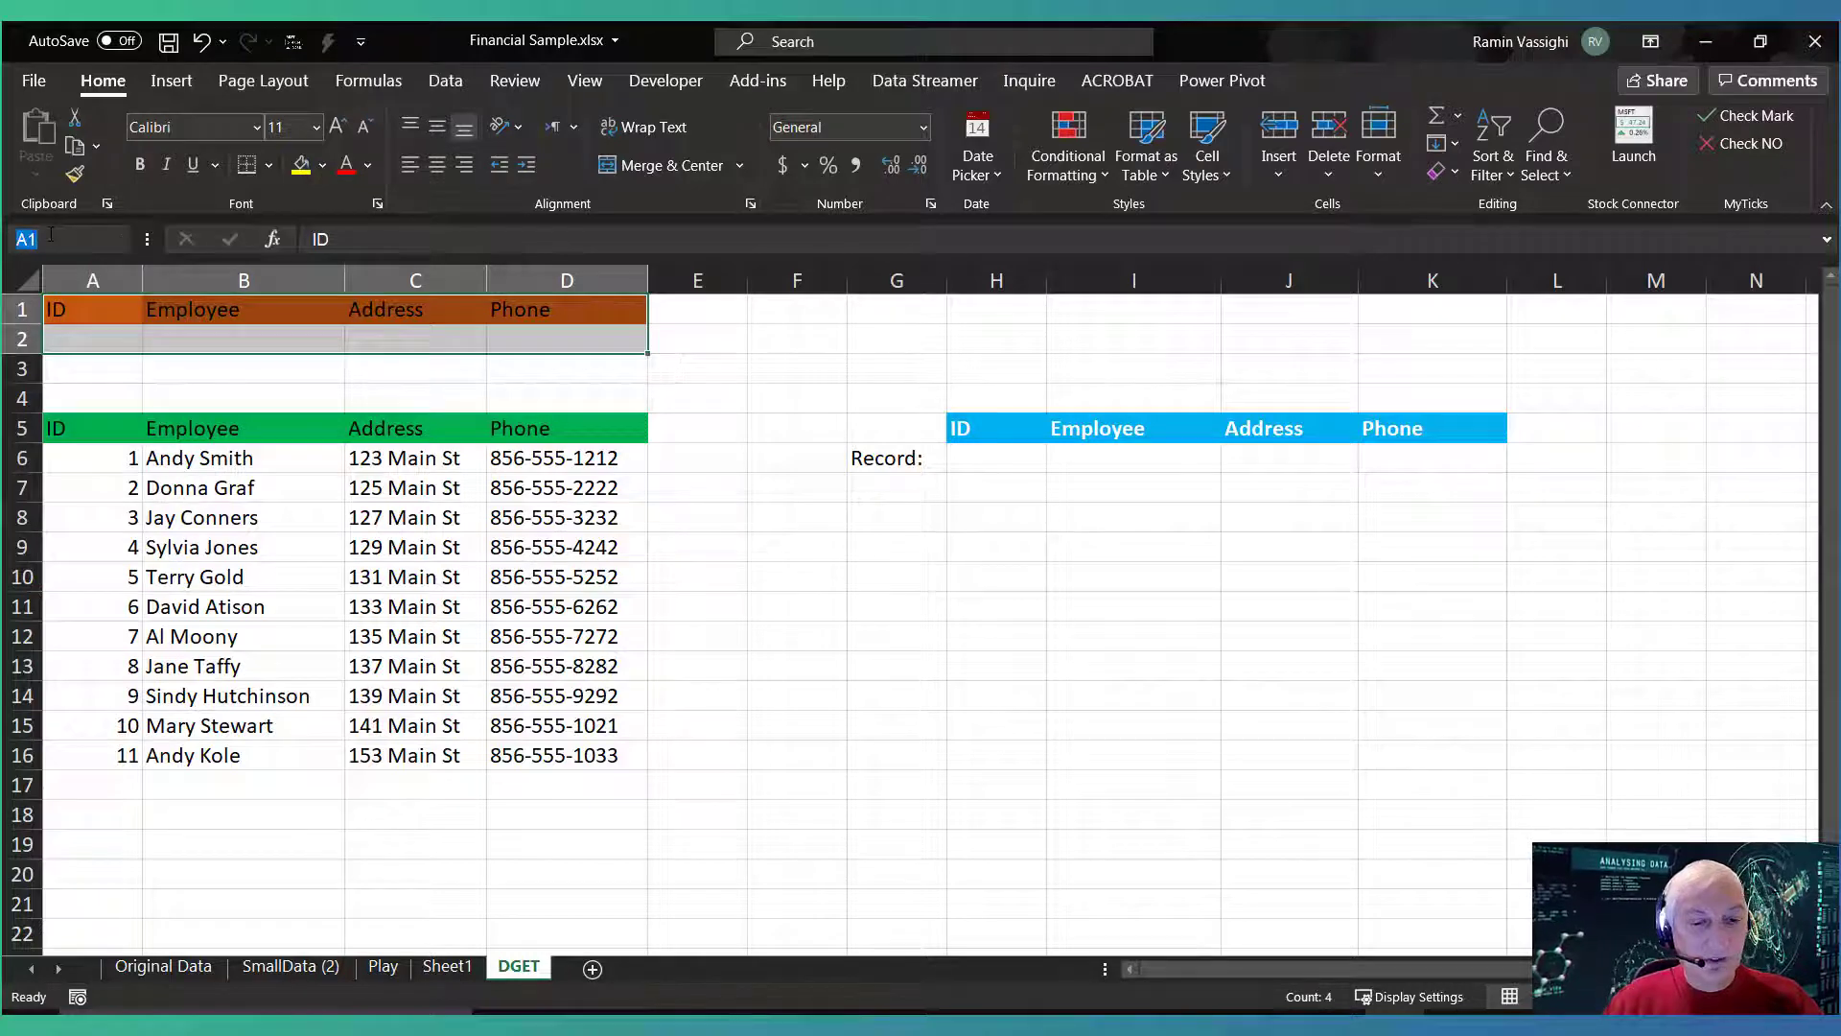
text(E)
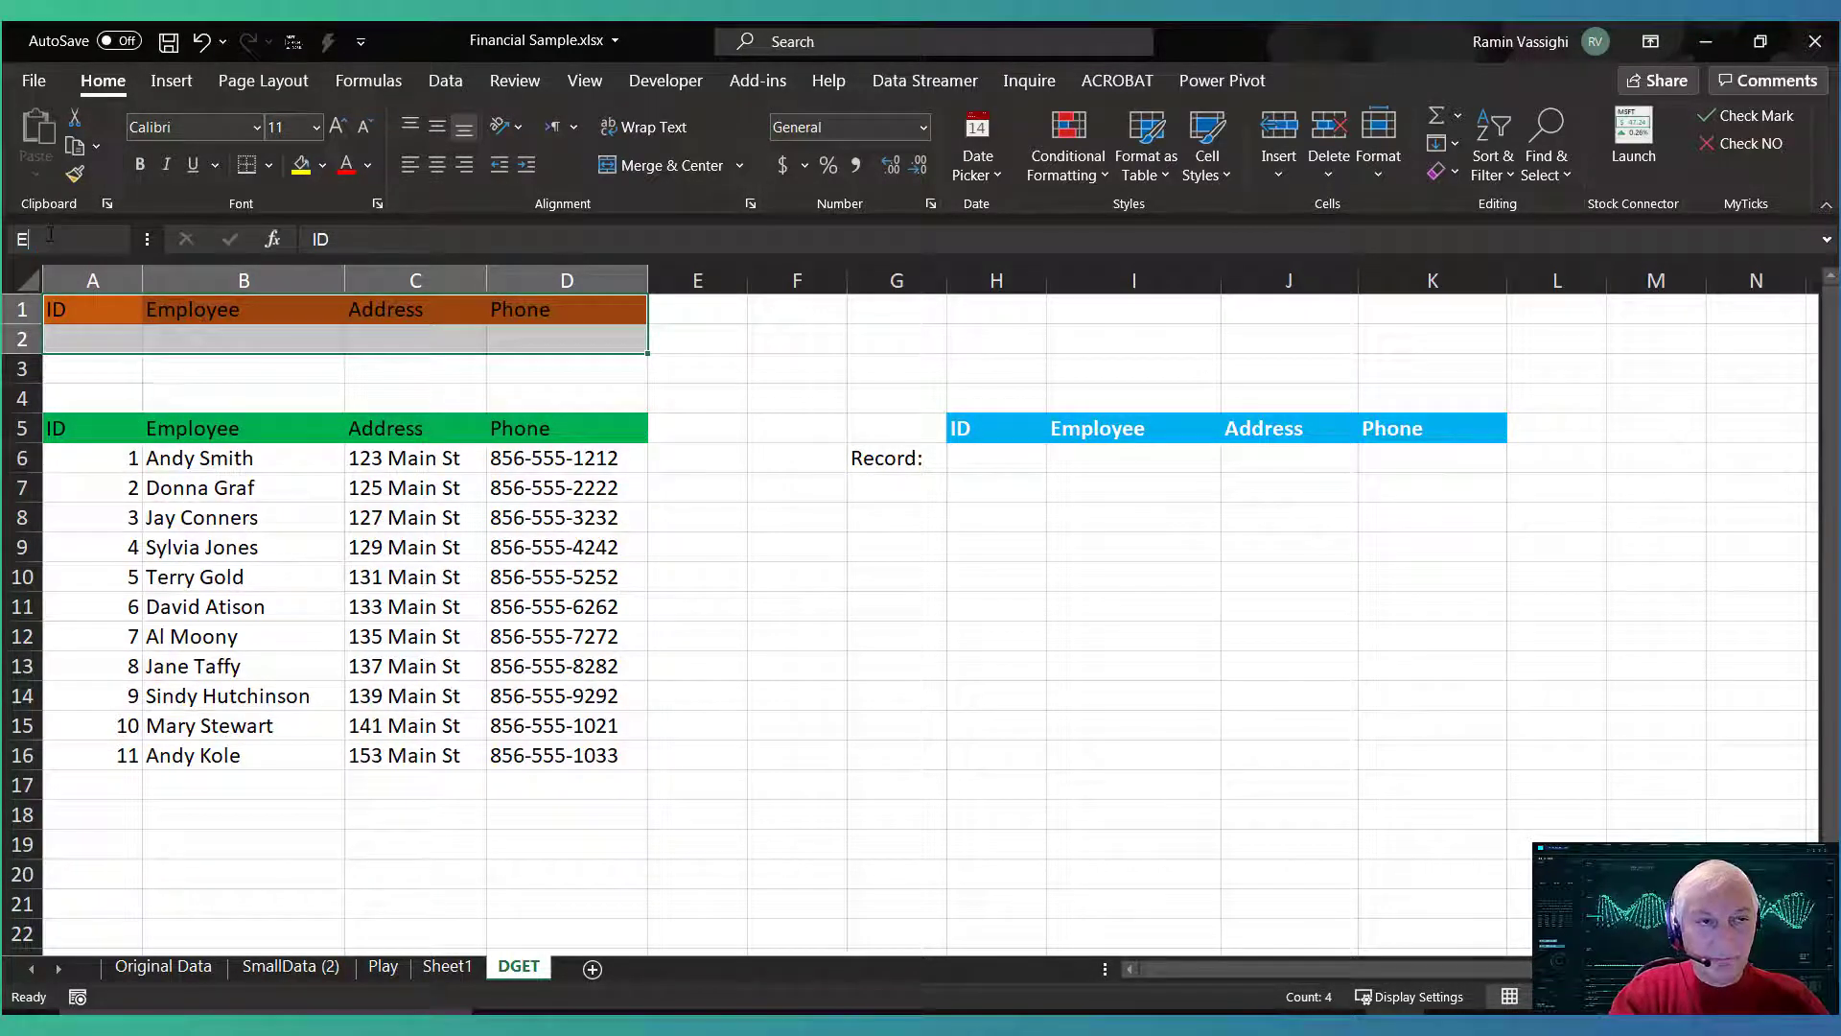
text(mp_Criteria)
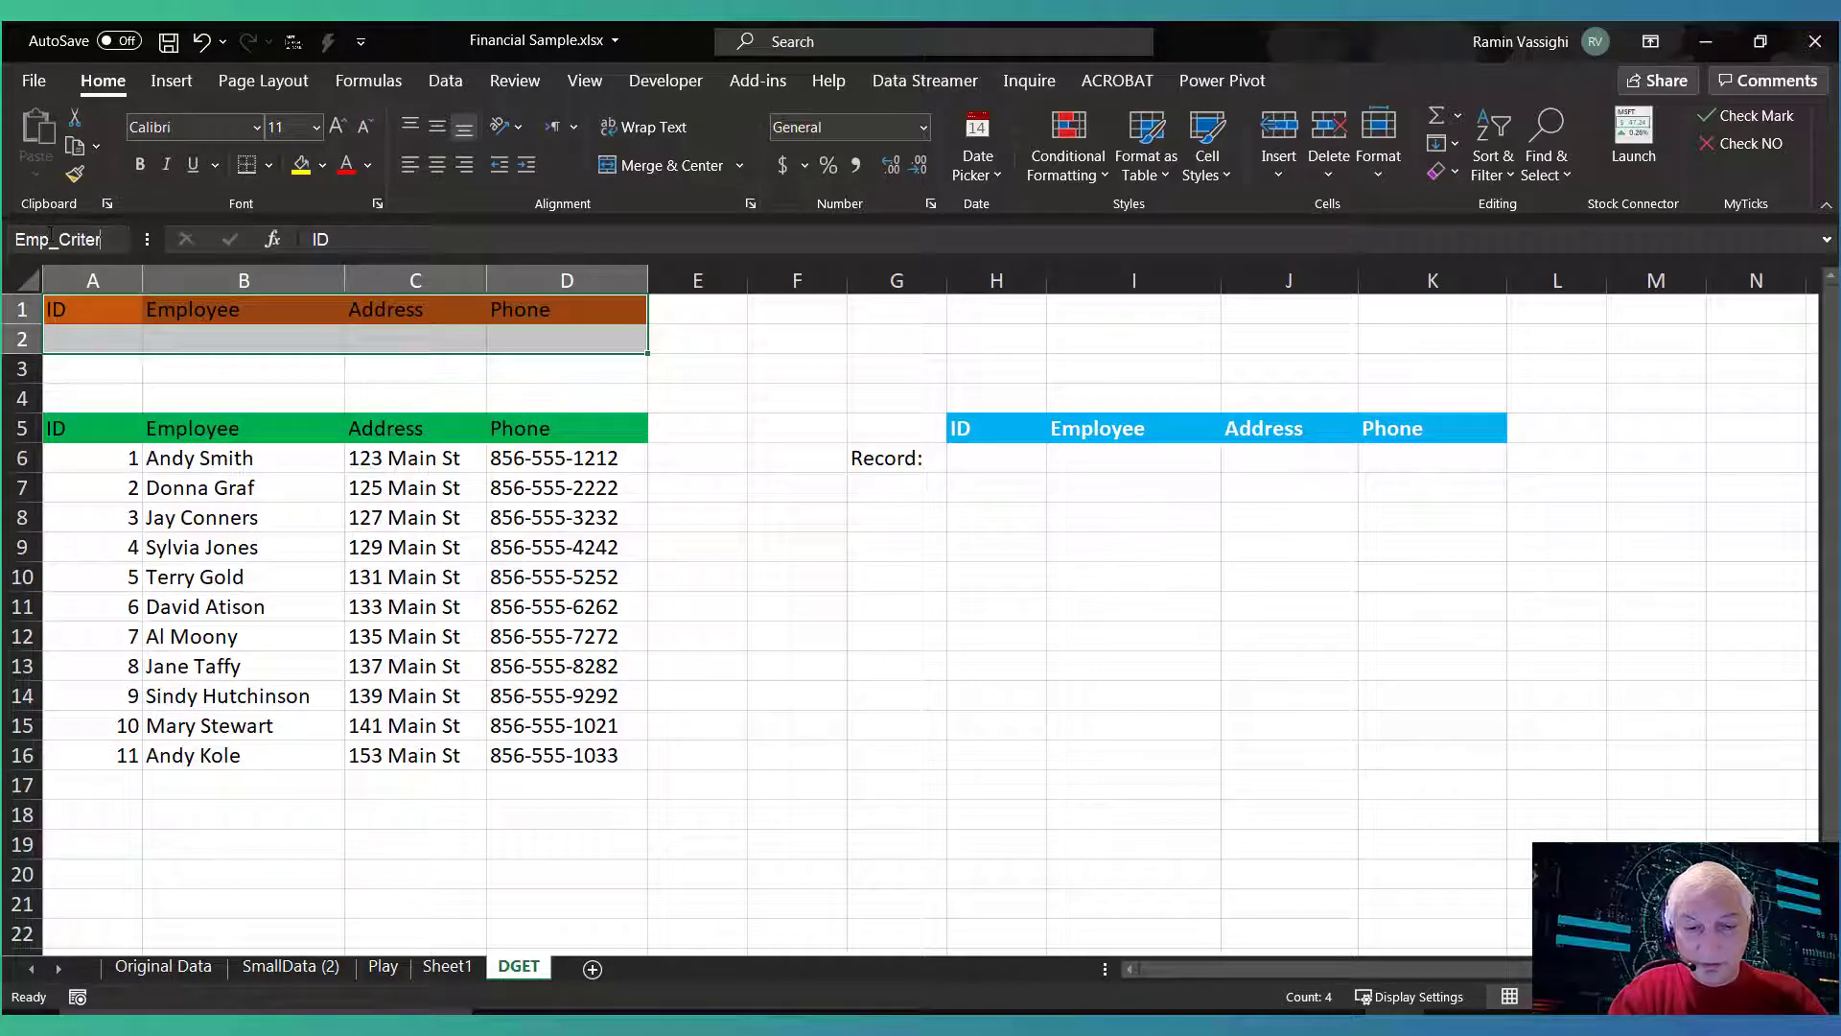
key(Return)
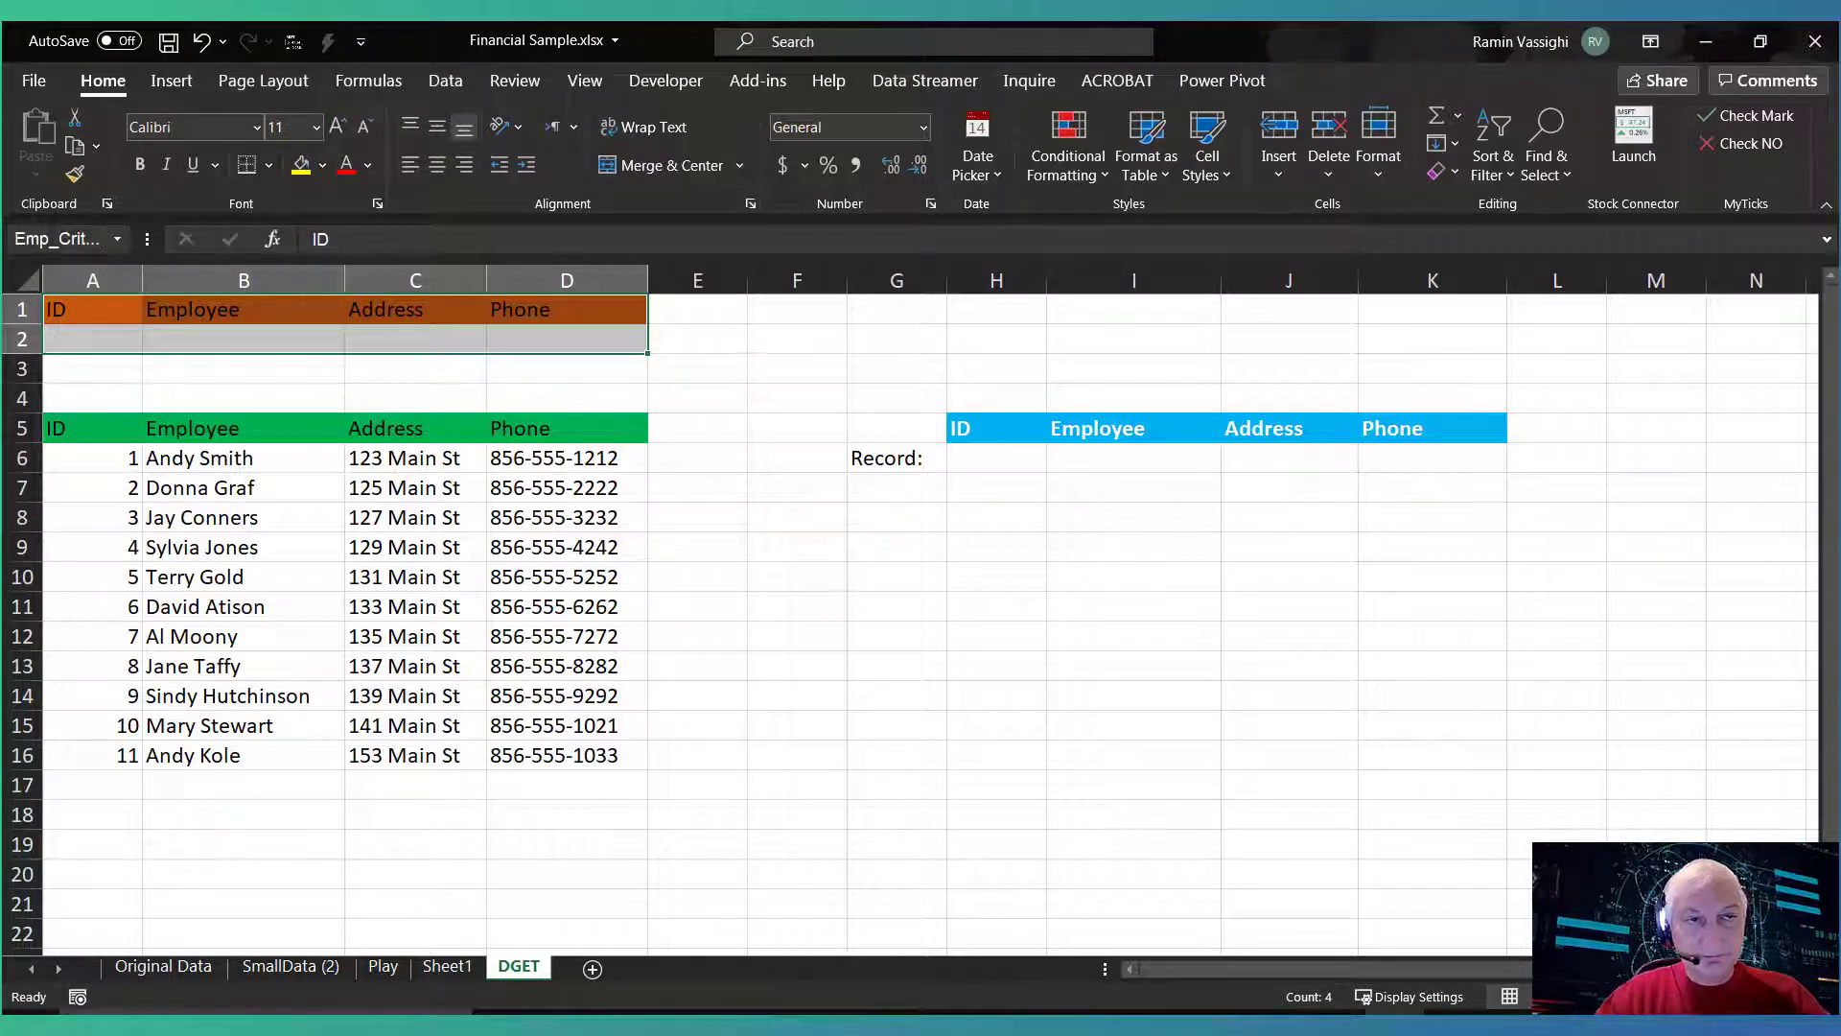
Start a DGET formula in the record's ID cell H6 with the named range Employee as the database
click(985, 463)
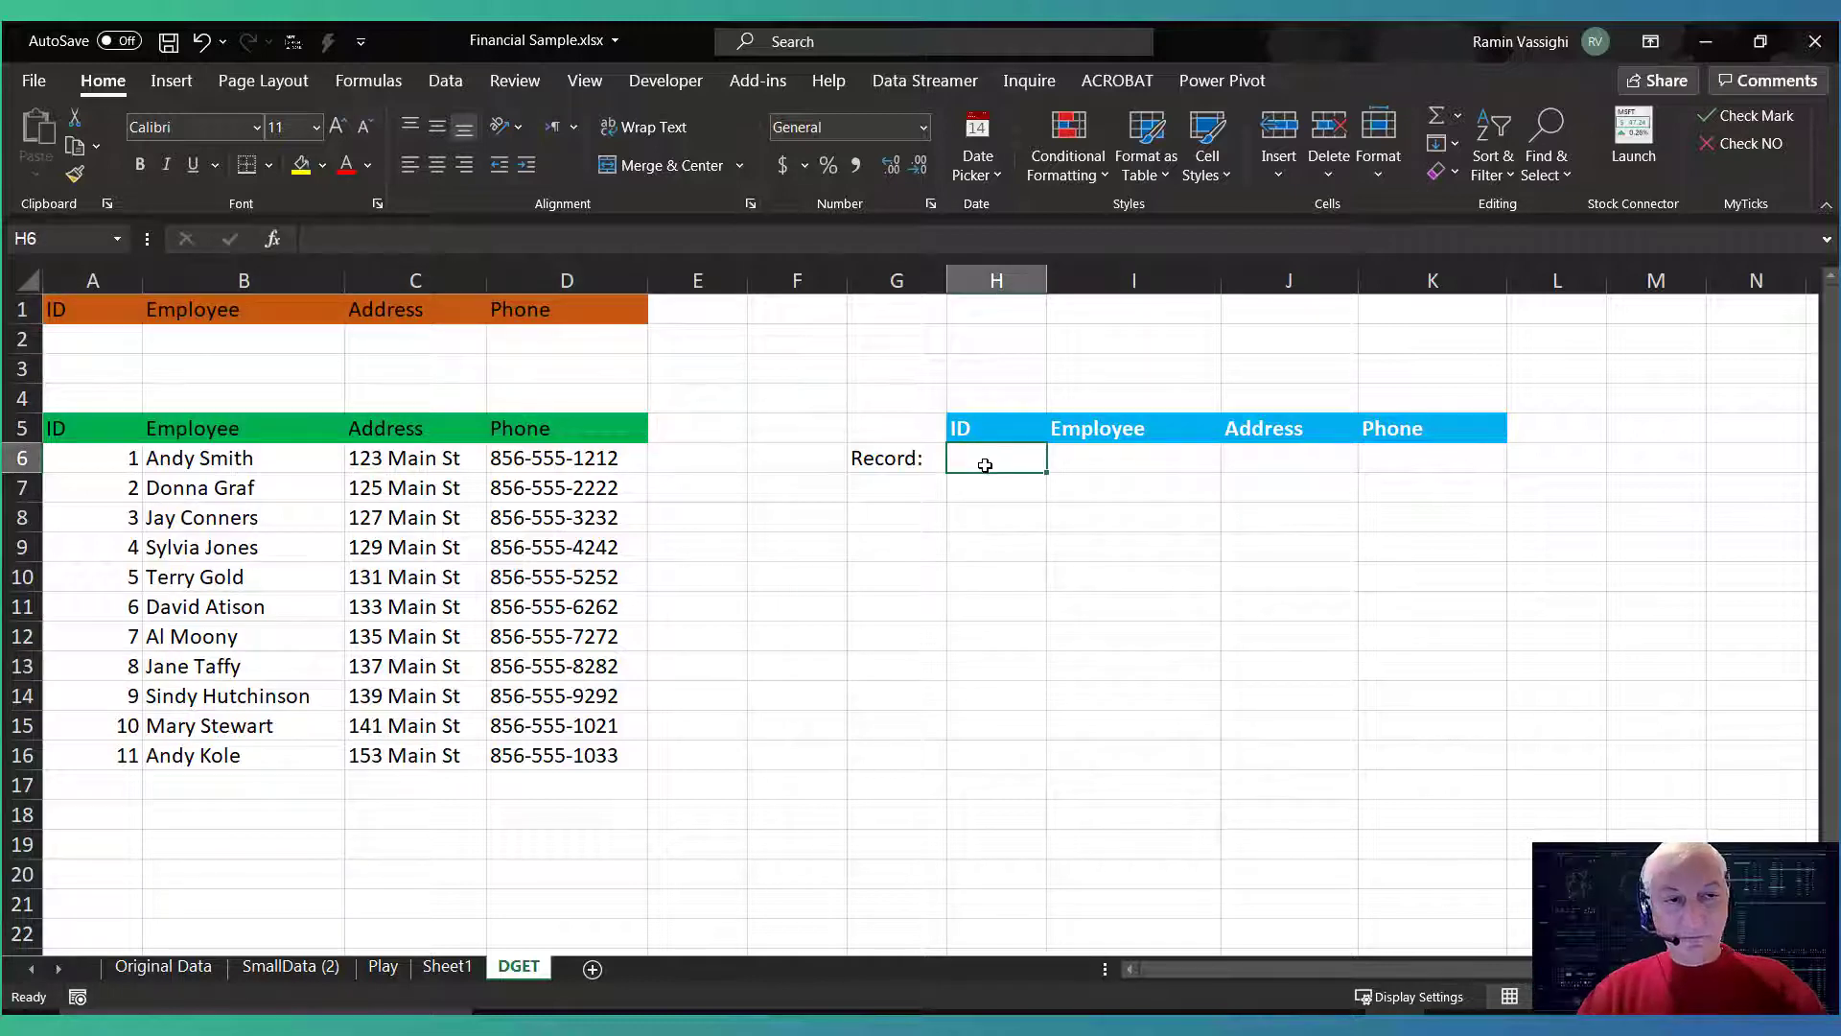
text(=)
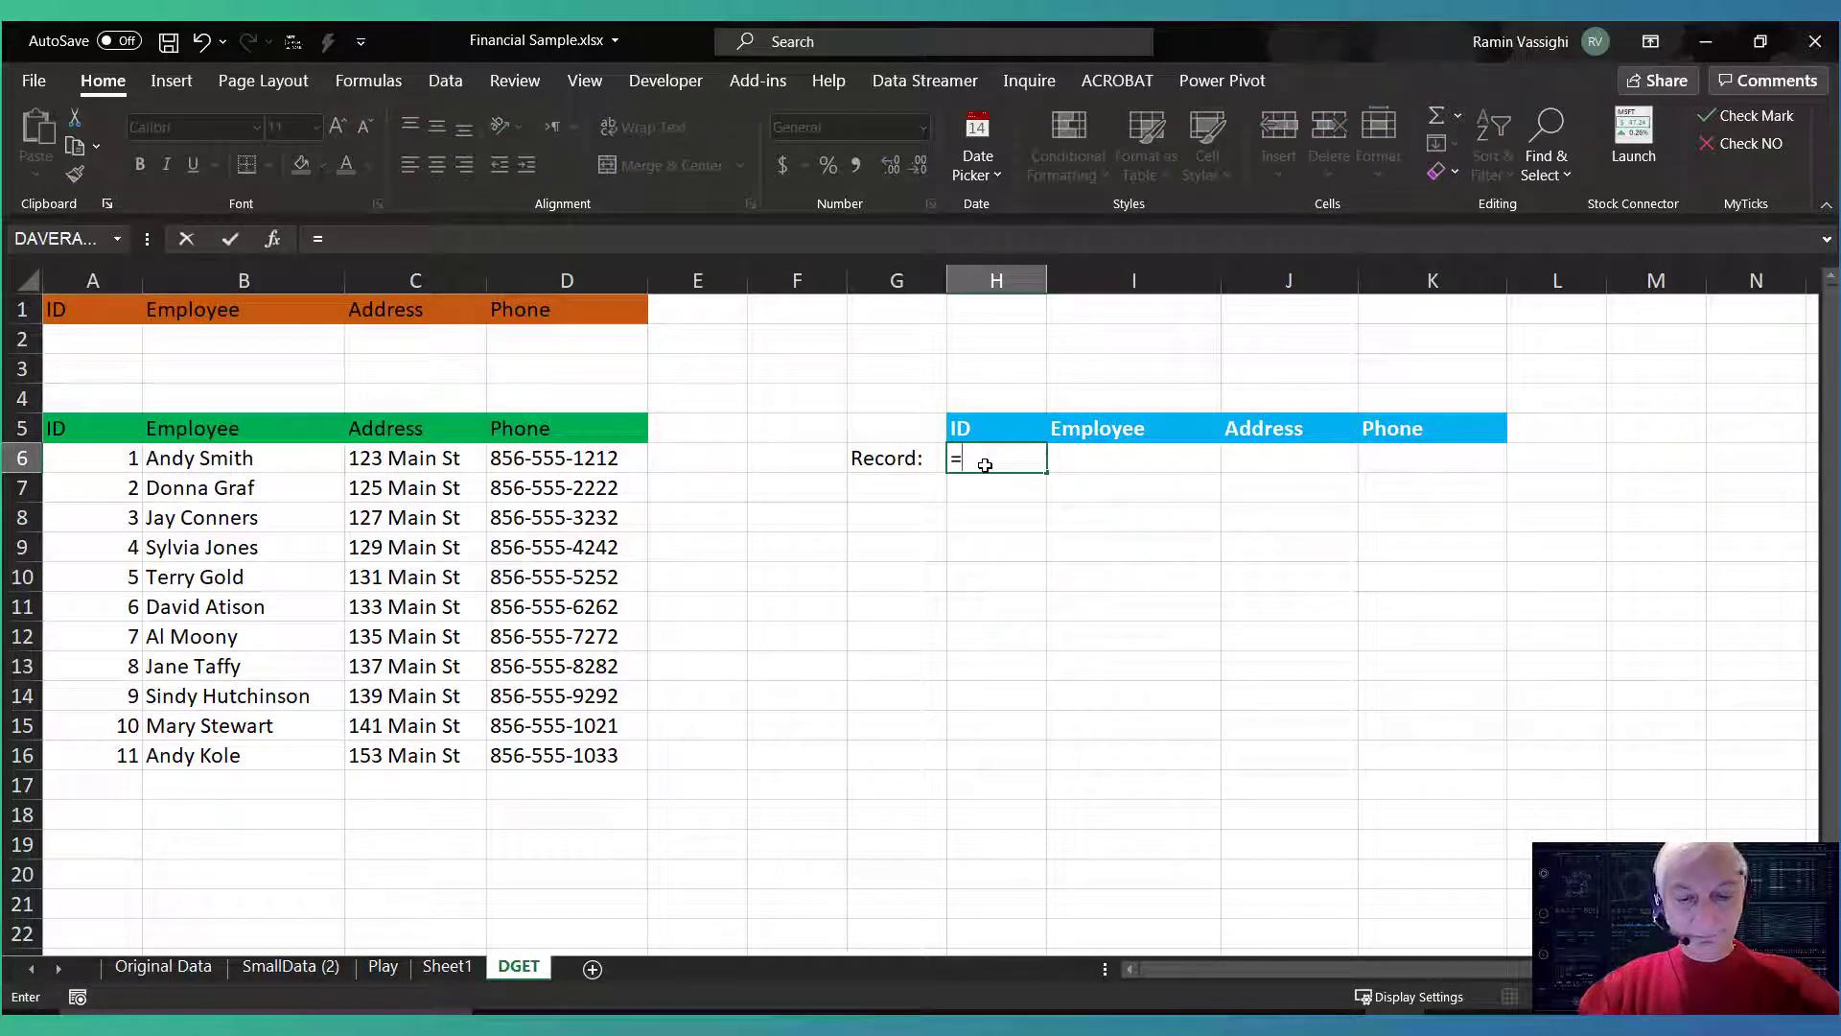
text(DGET()
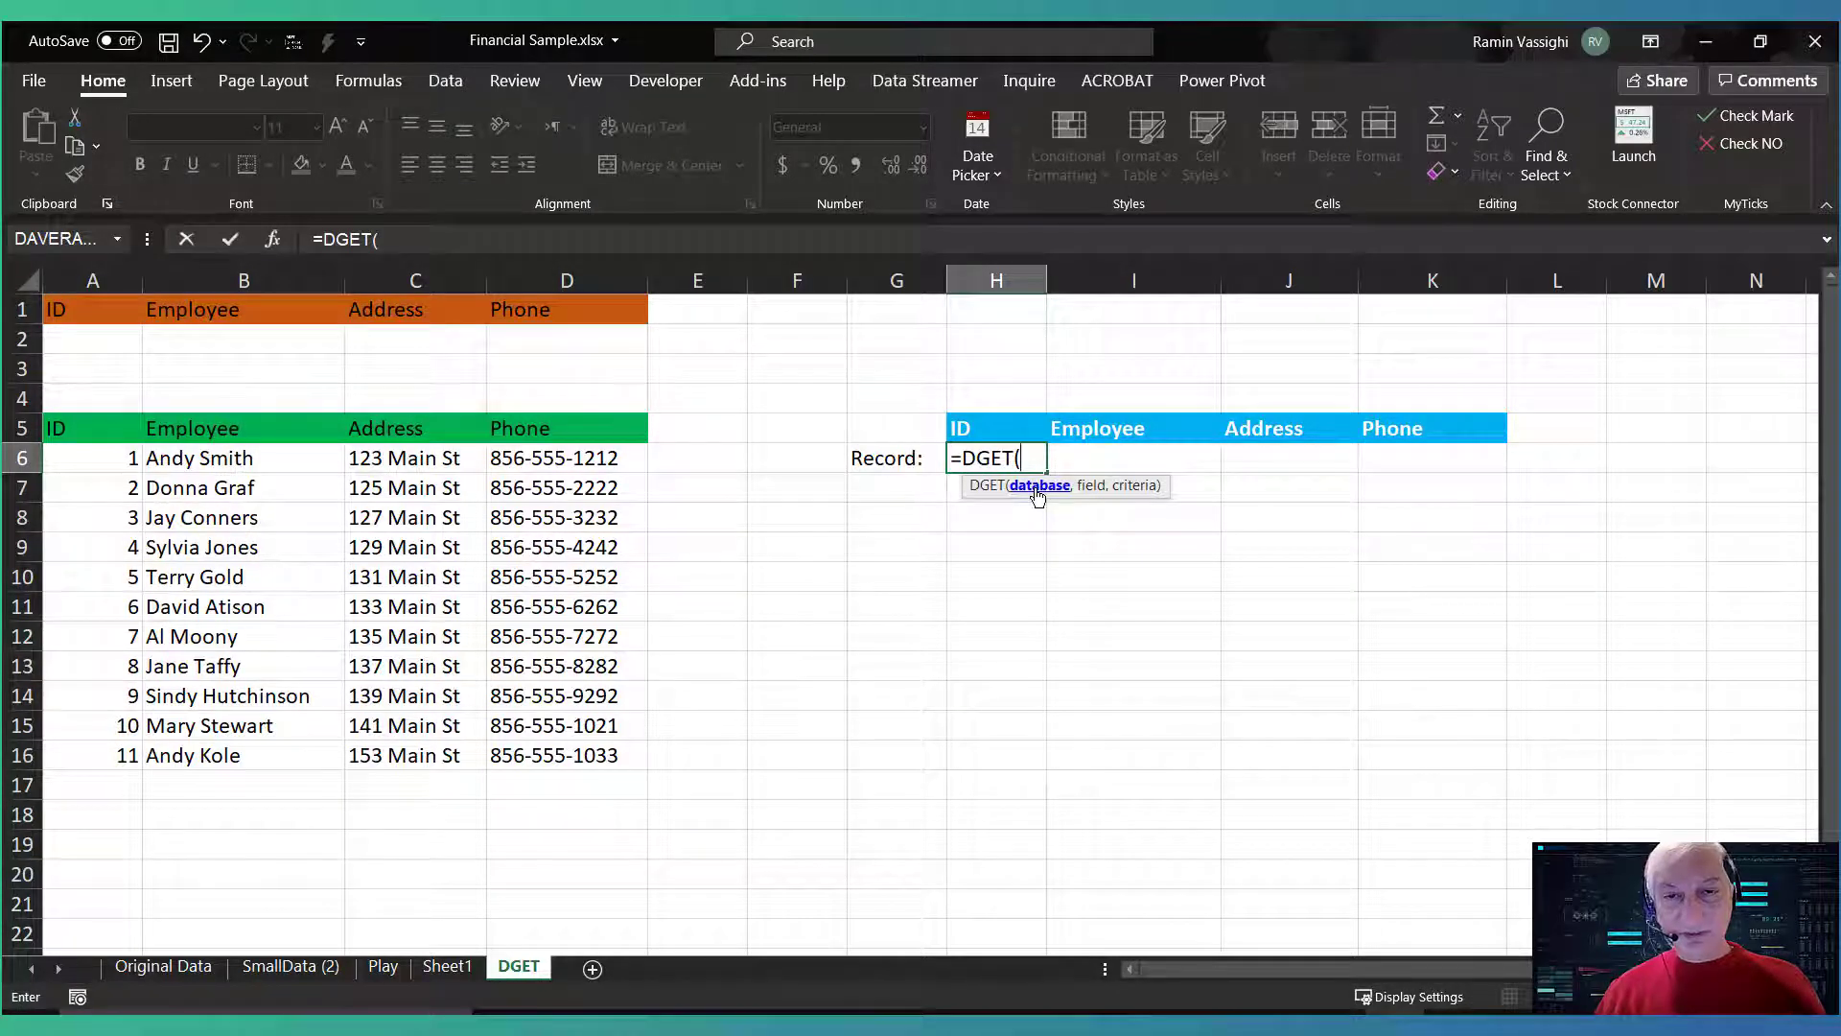
text(Emp)
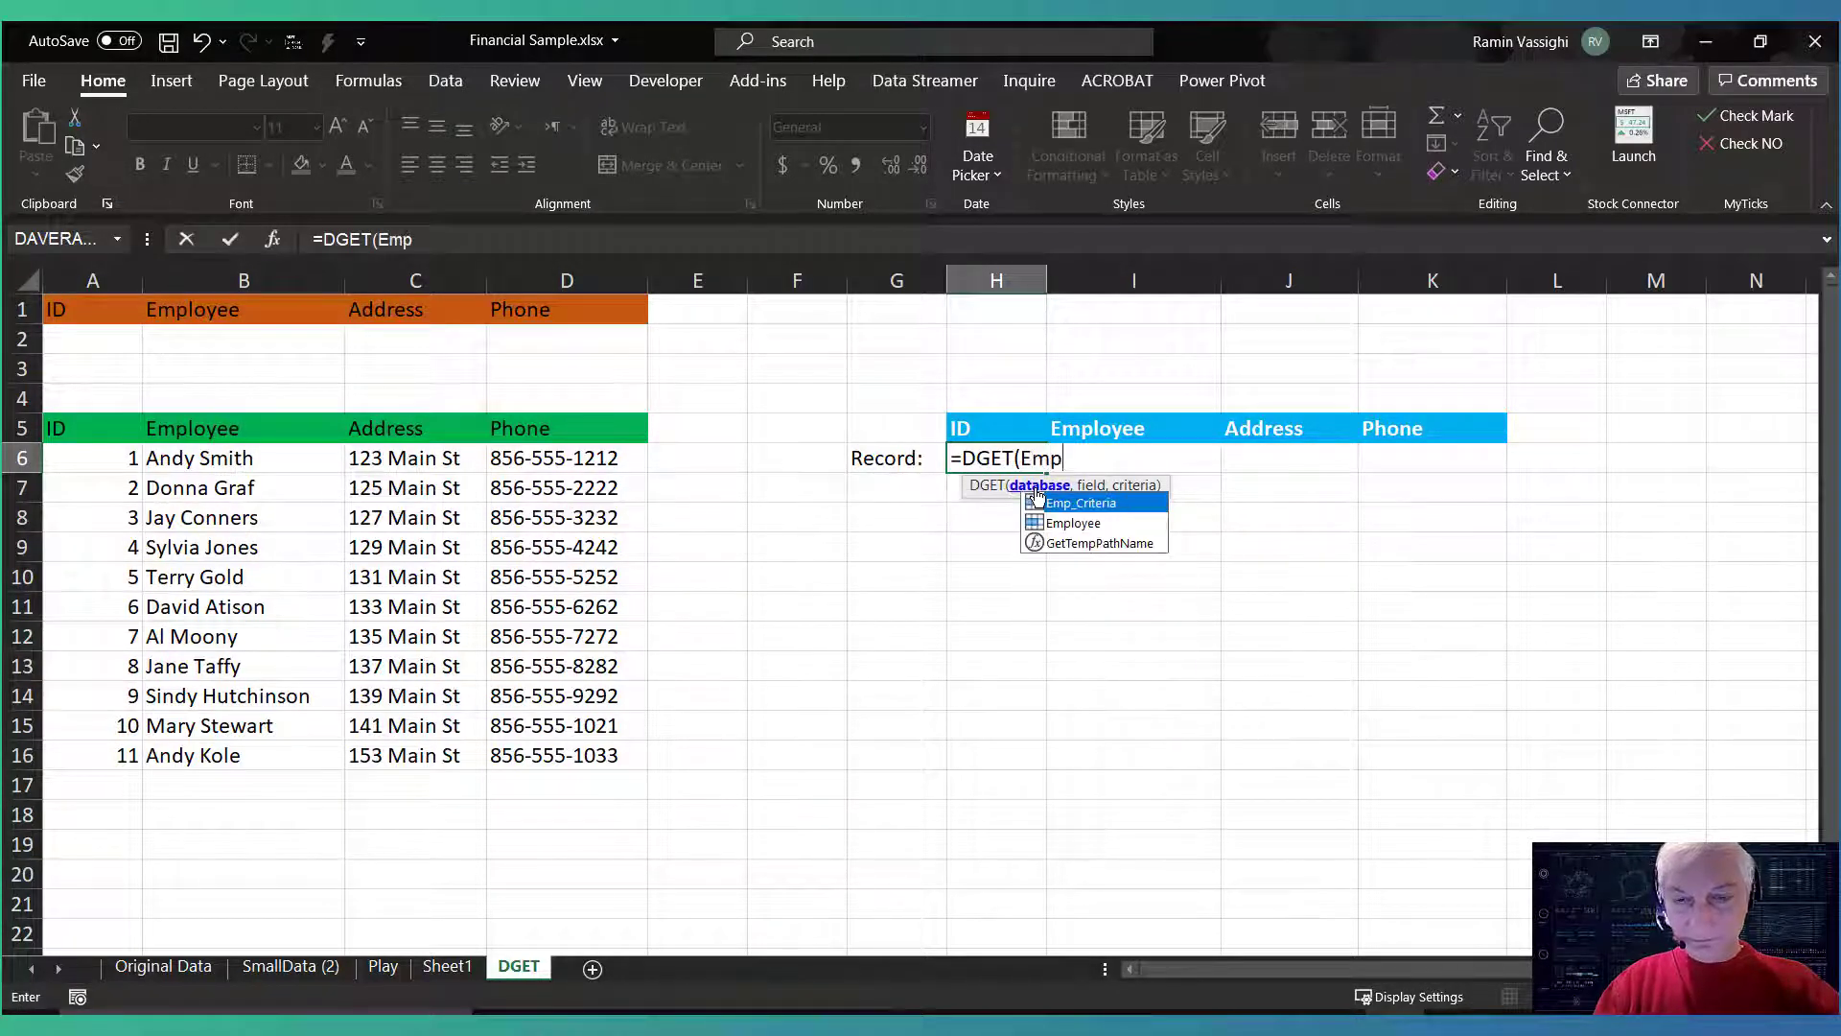
double_click(1073, 522)
text(,)
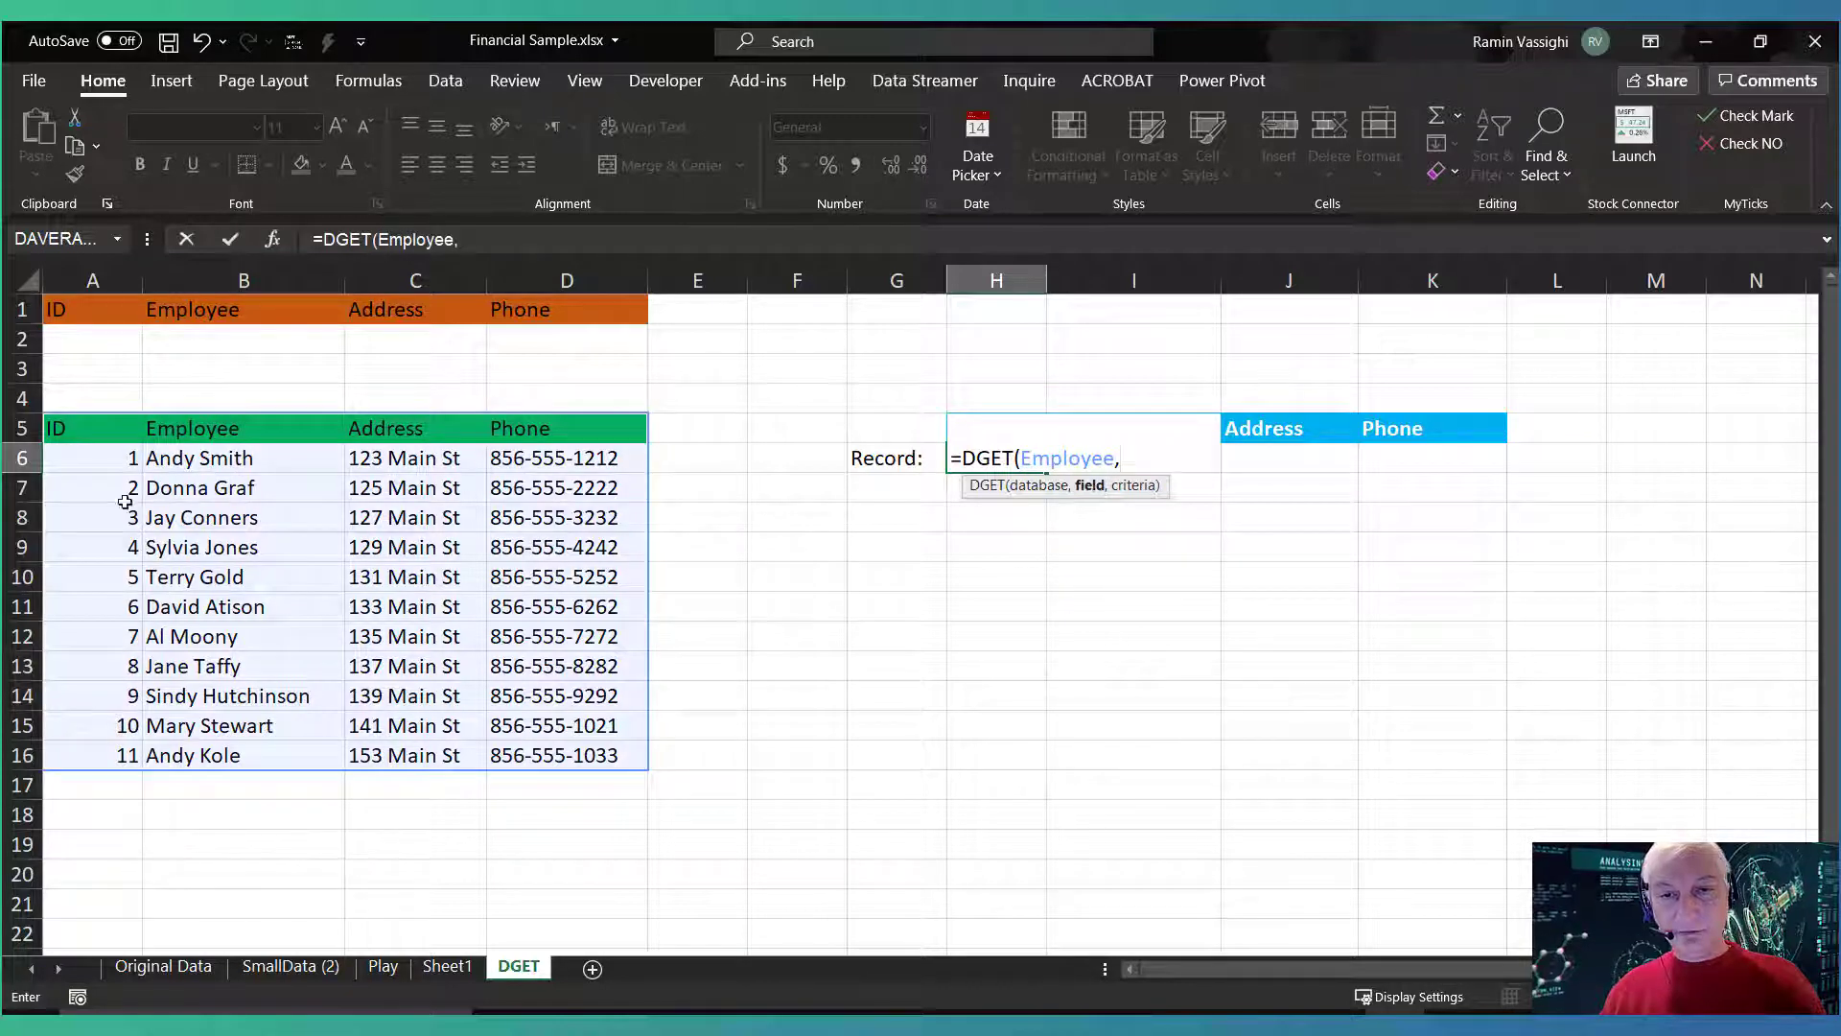
Set the field to A5 and the criteria to Emp_Criteria, completing the formula as =DGET(Employee,A5,Emp_Criteria)
click(95, 429)
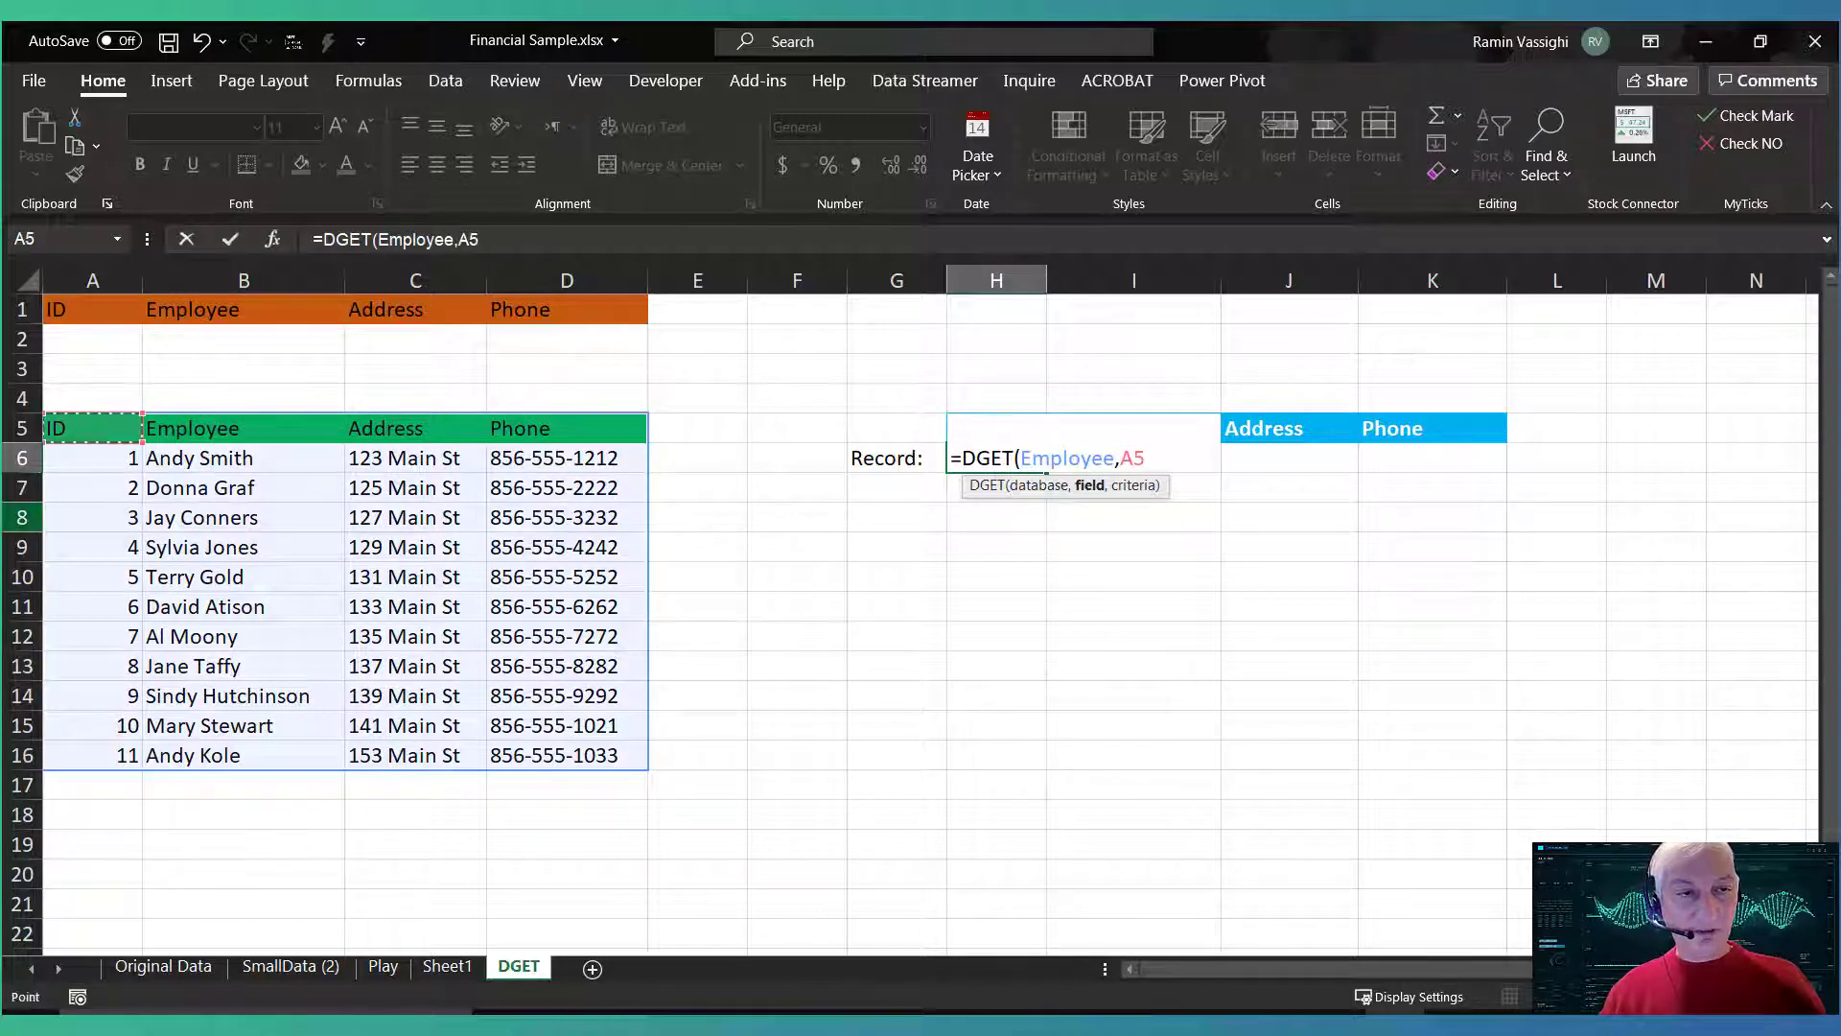
text(,)
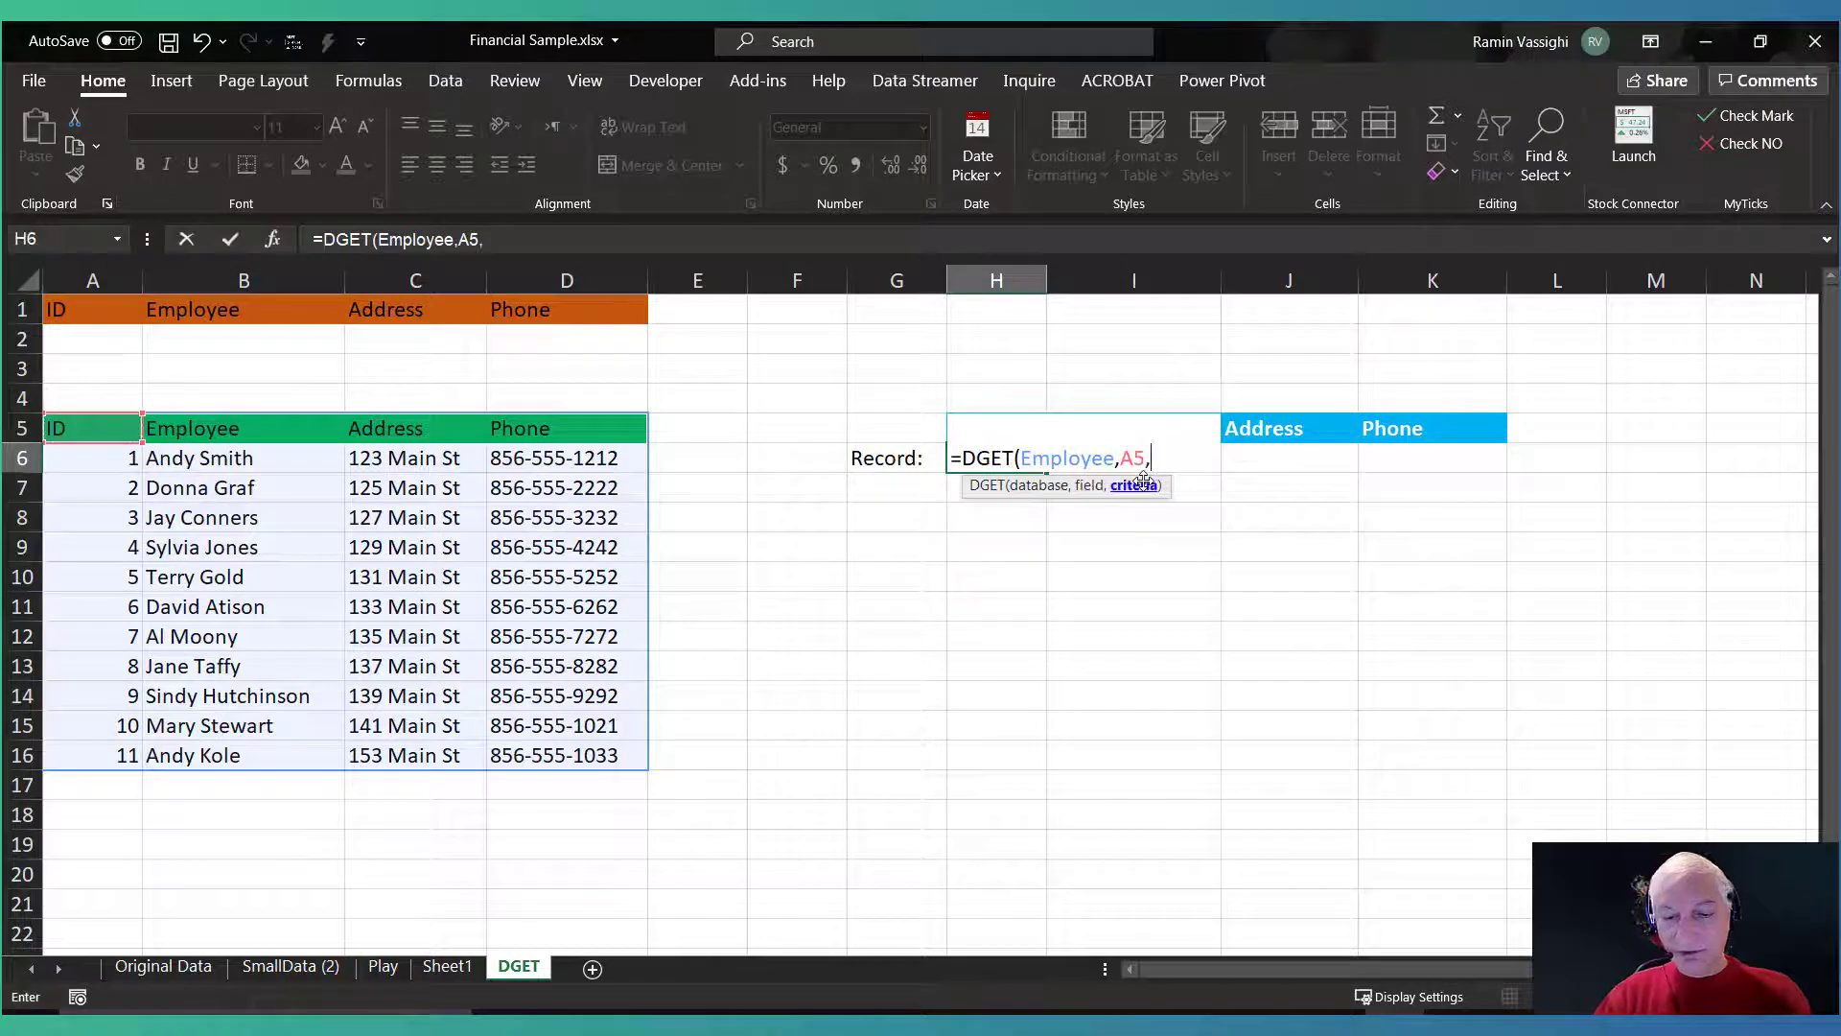
text(Emp)
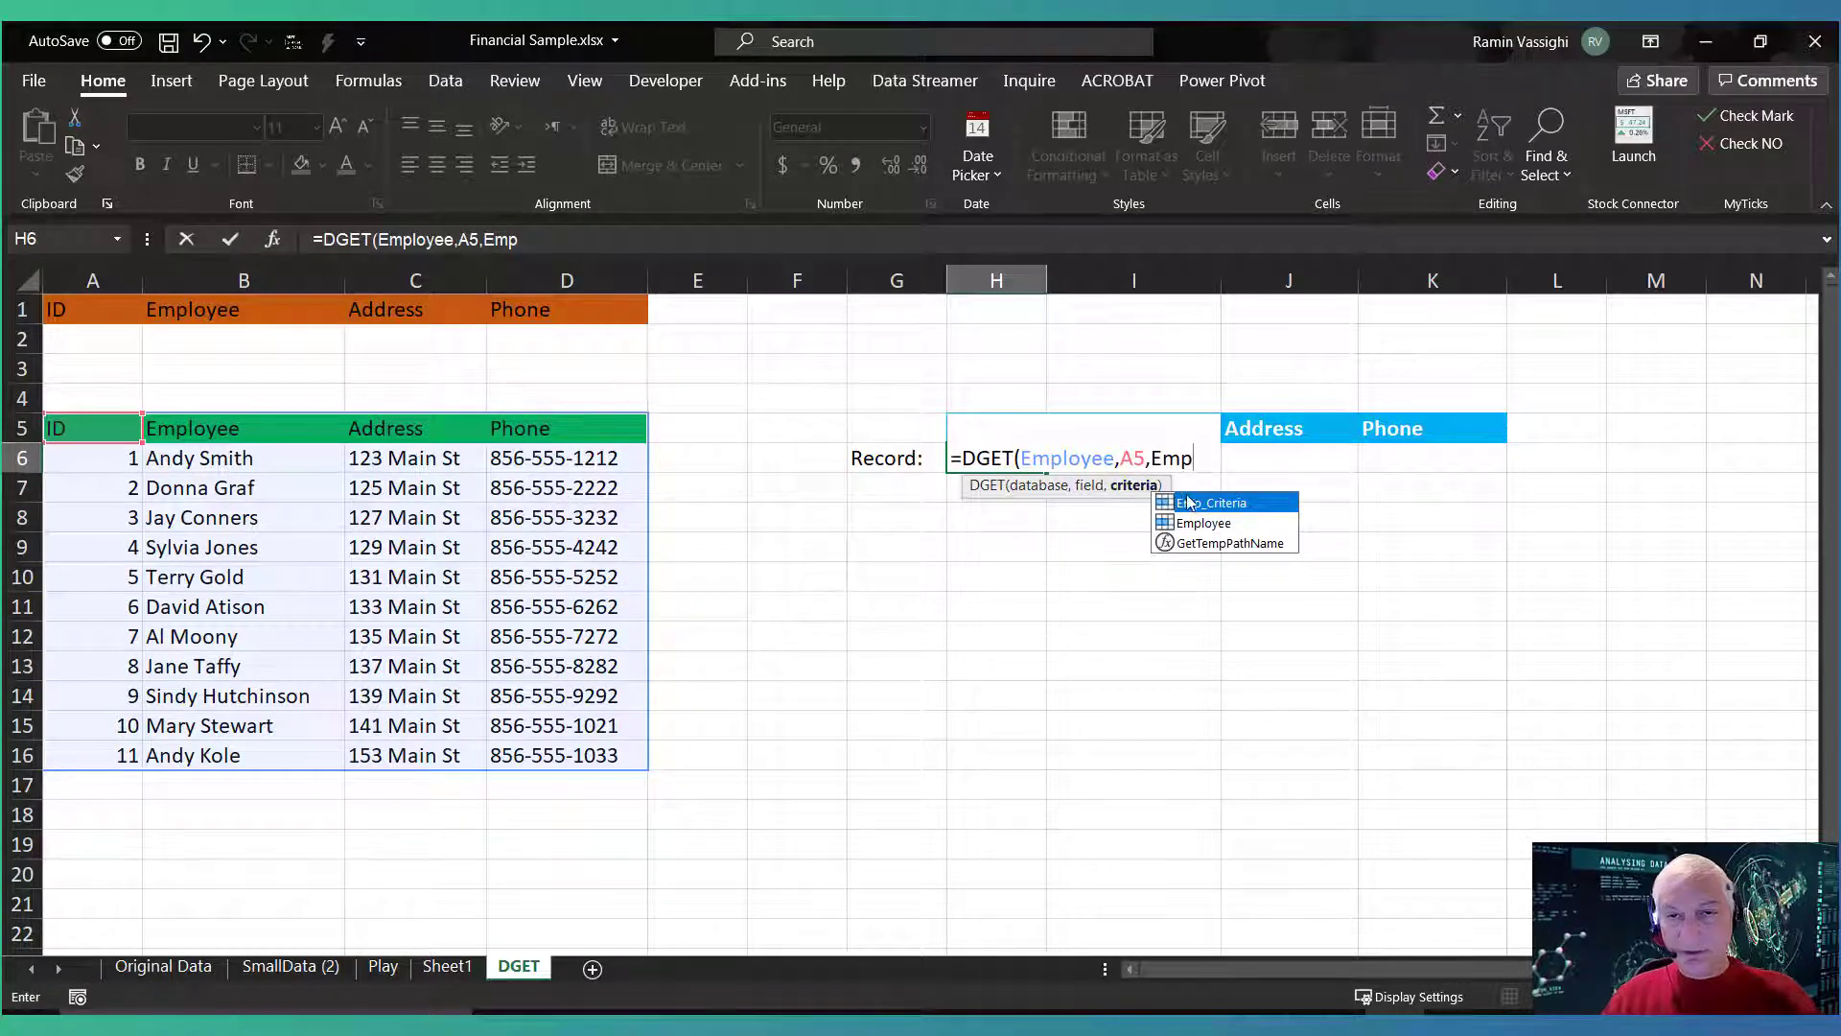
double_click(1195, 504)
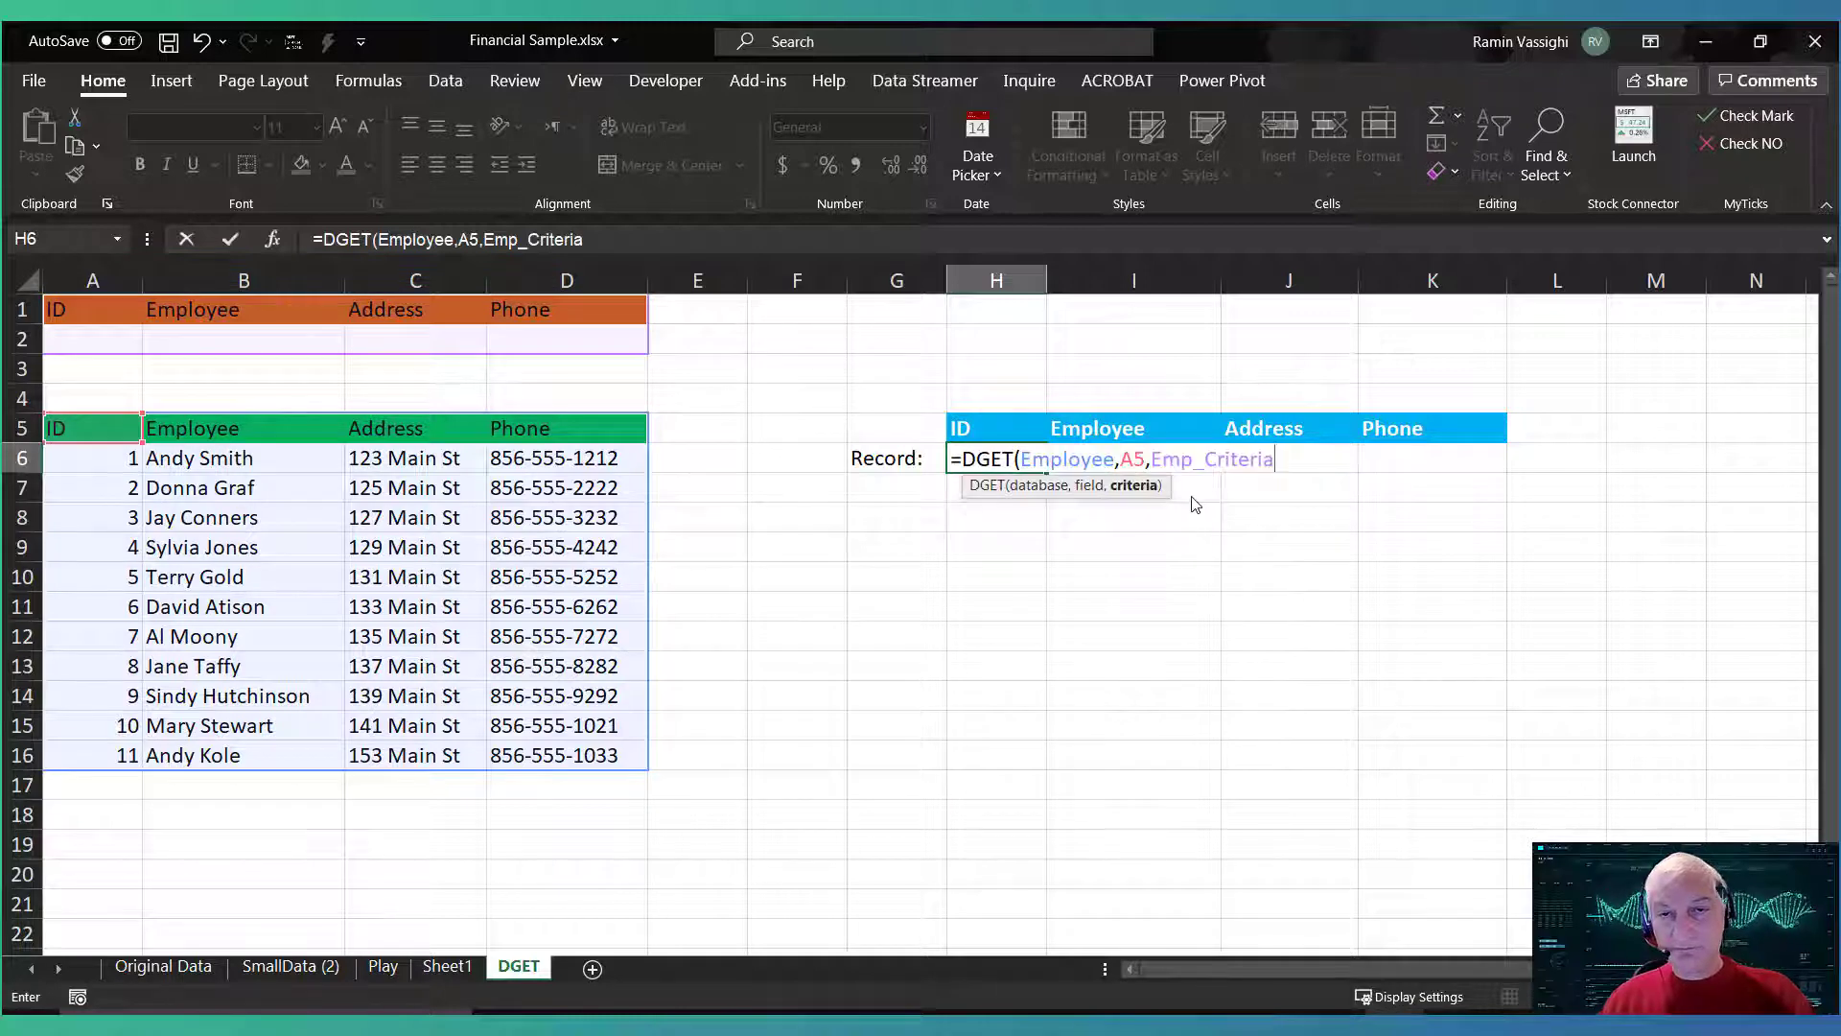
text())
key(Return)
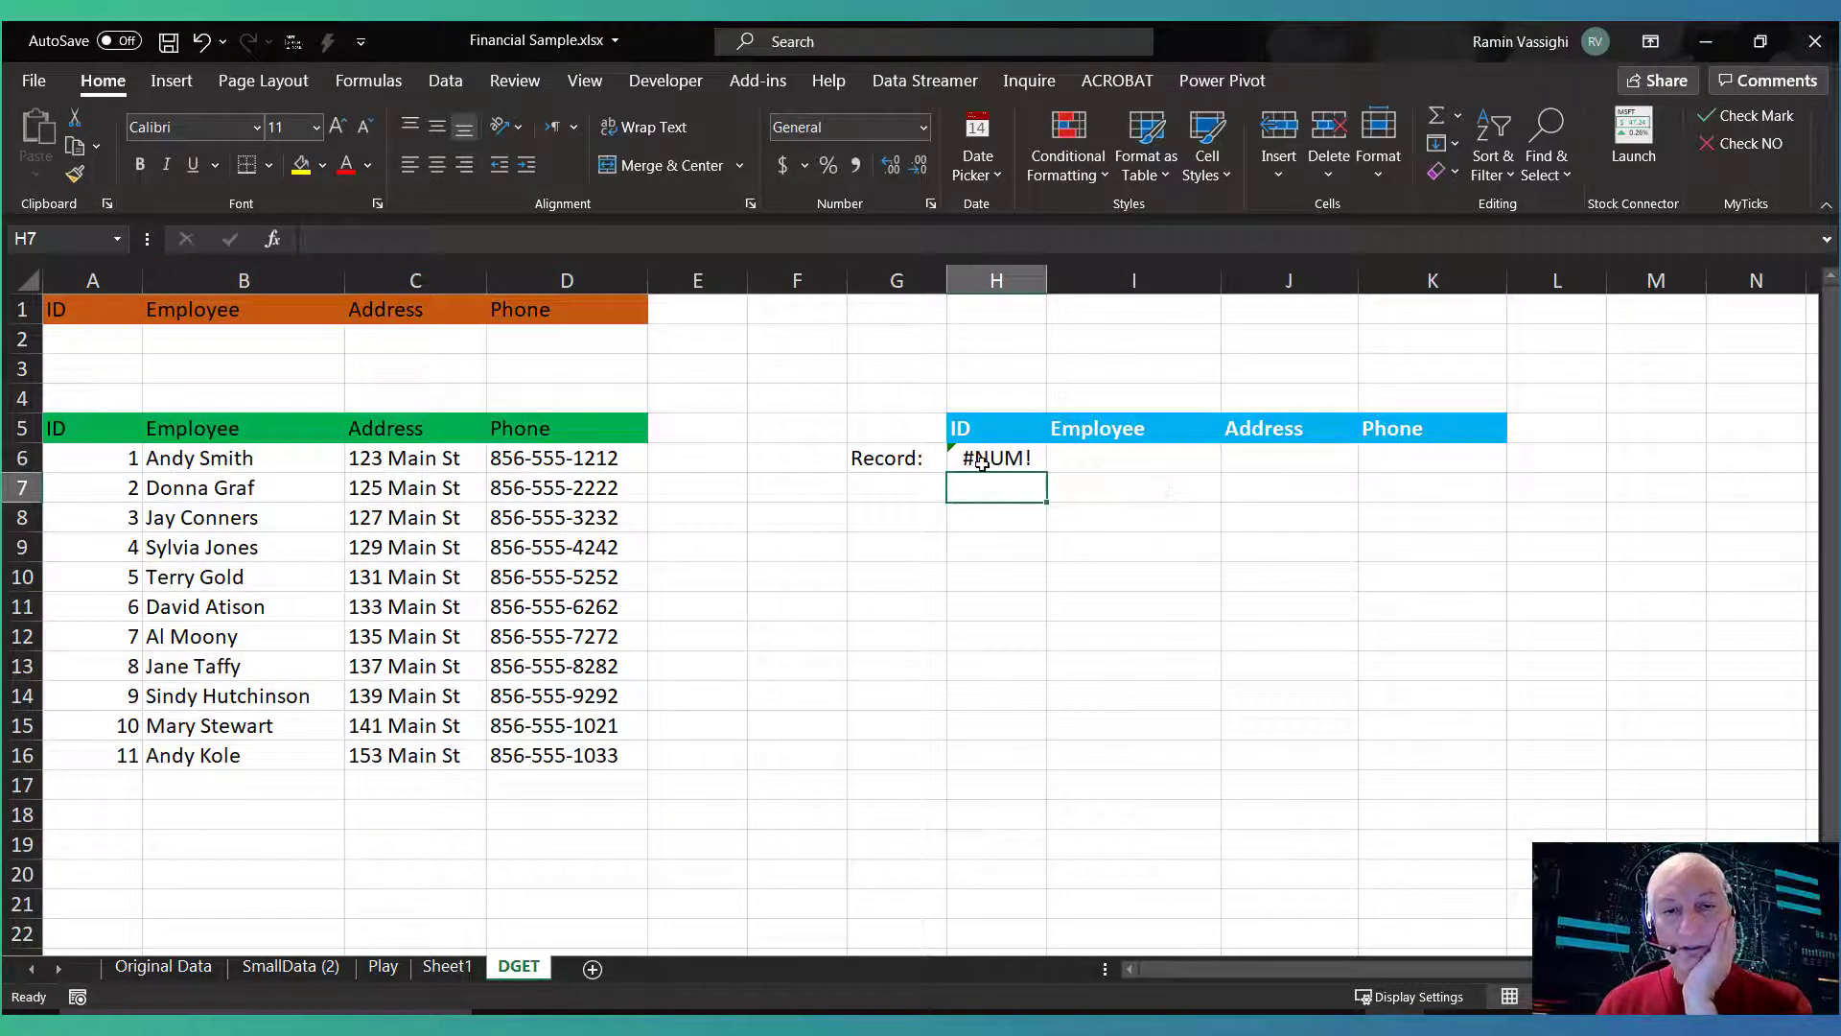
Enter 5 as the ID criterion in A2
click(104, 341)
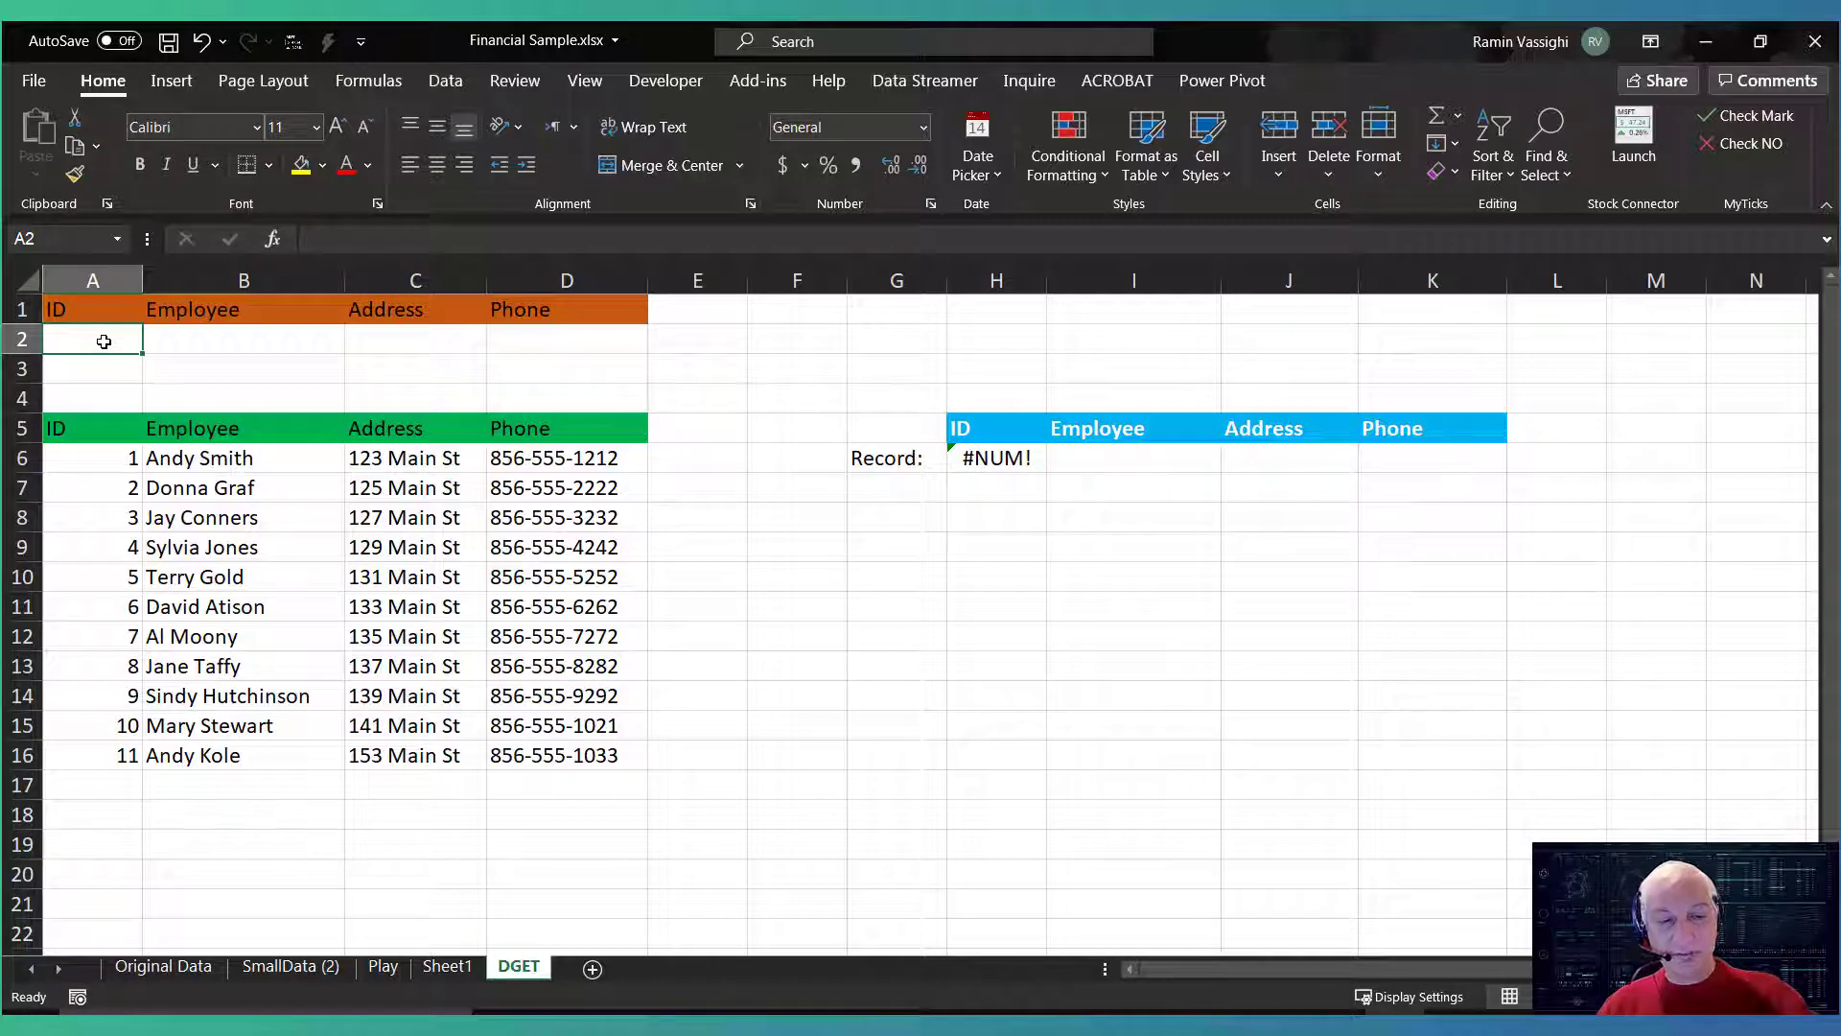
text(5)
key(Return)
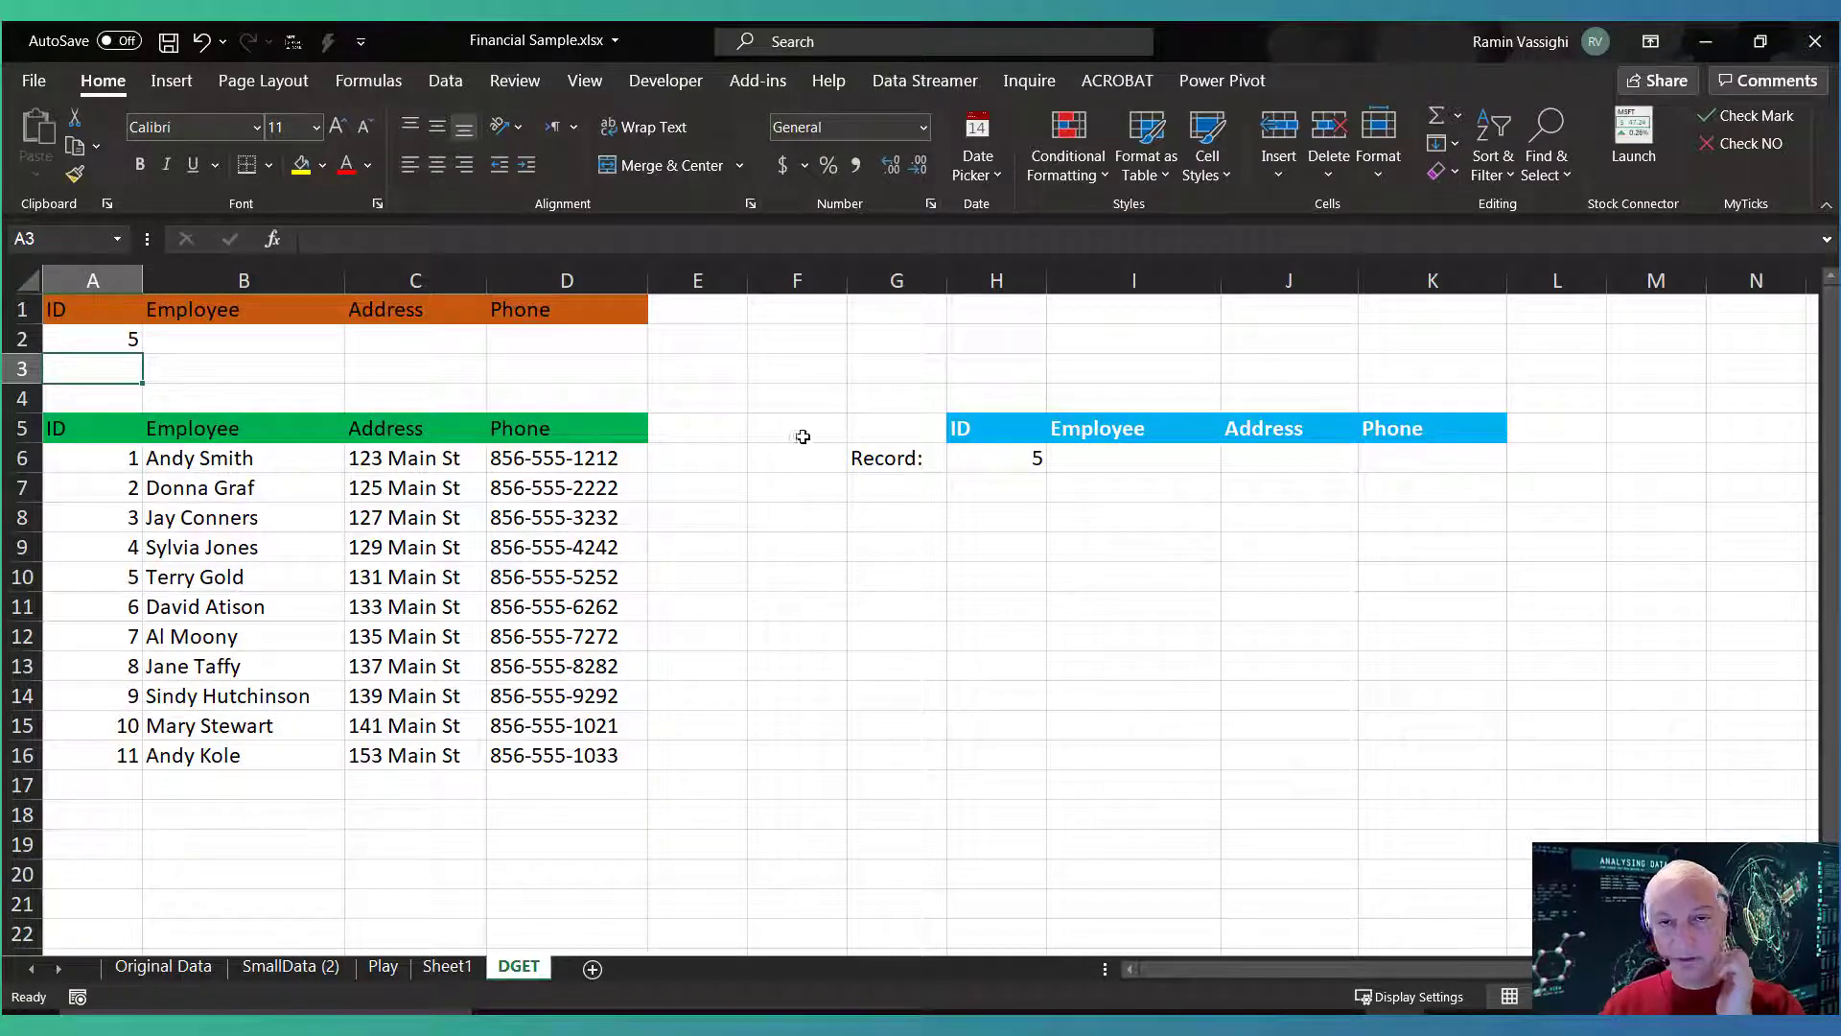
Fill the DGET formula from H6 across to K6 and check the field references in the copied formulas
click(992, 453)
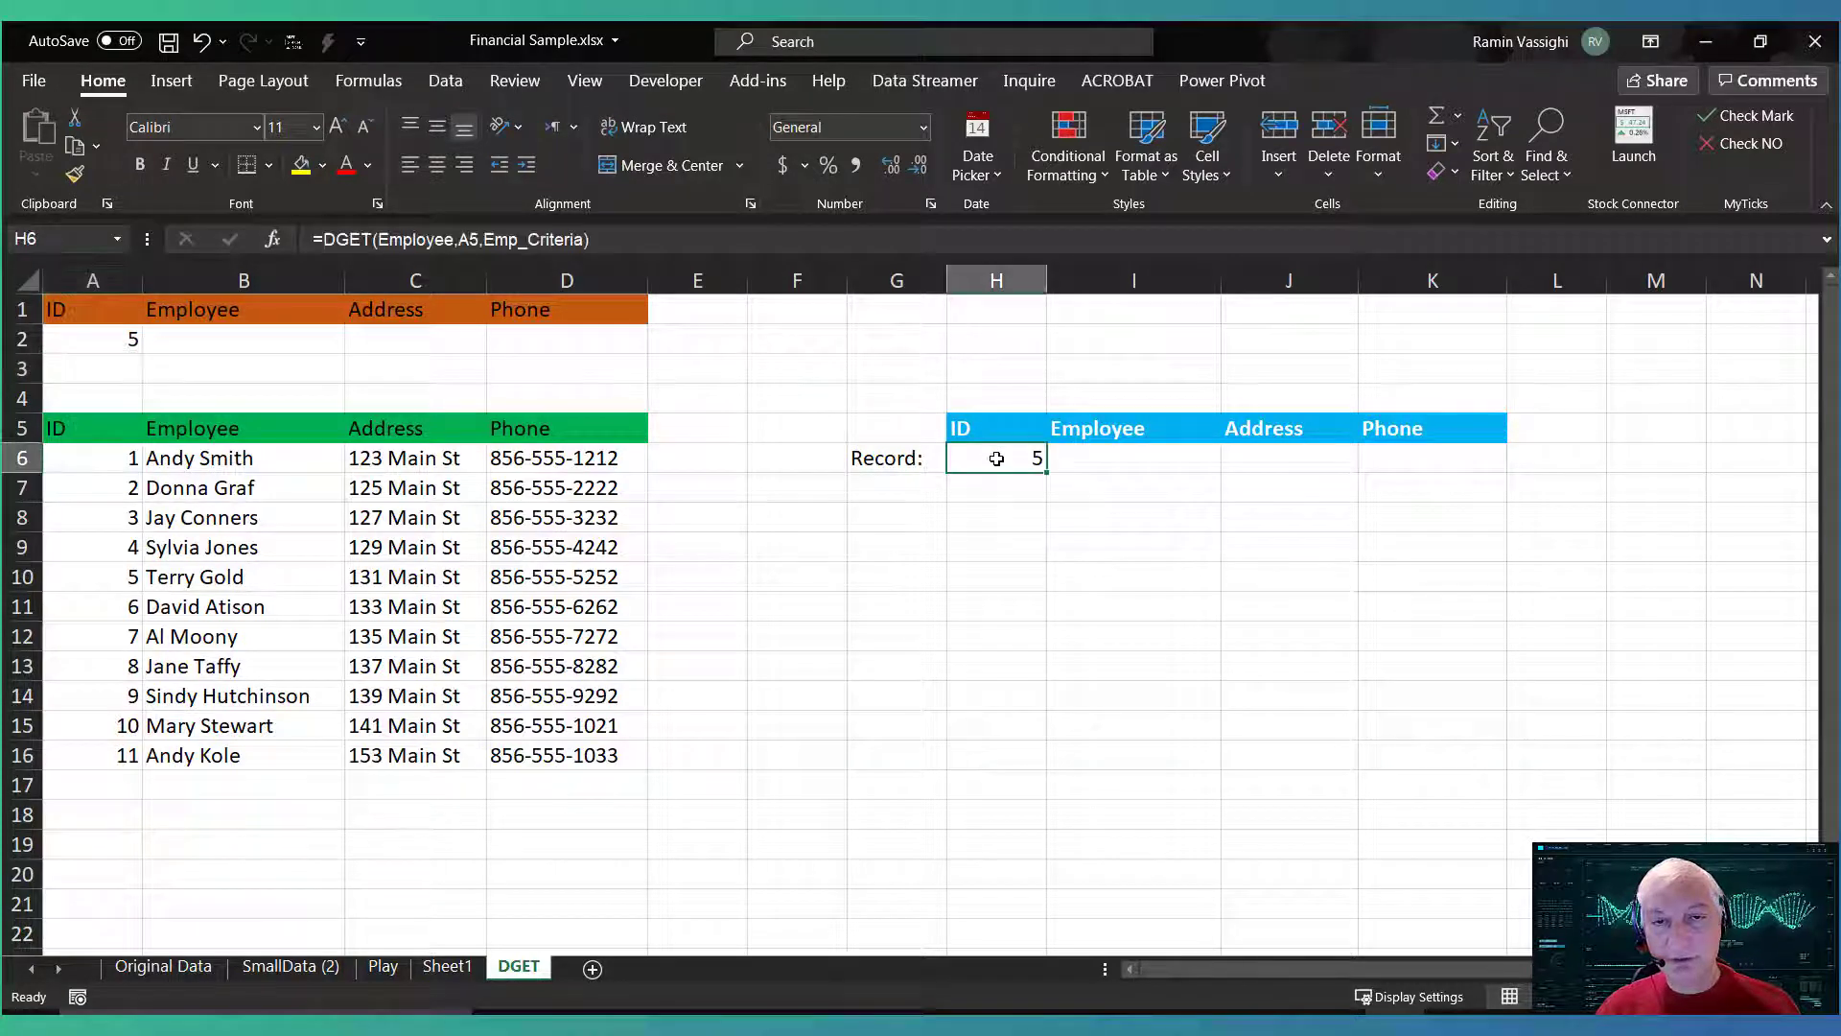
drag(1090, 476, 1477, 471)
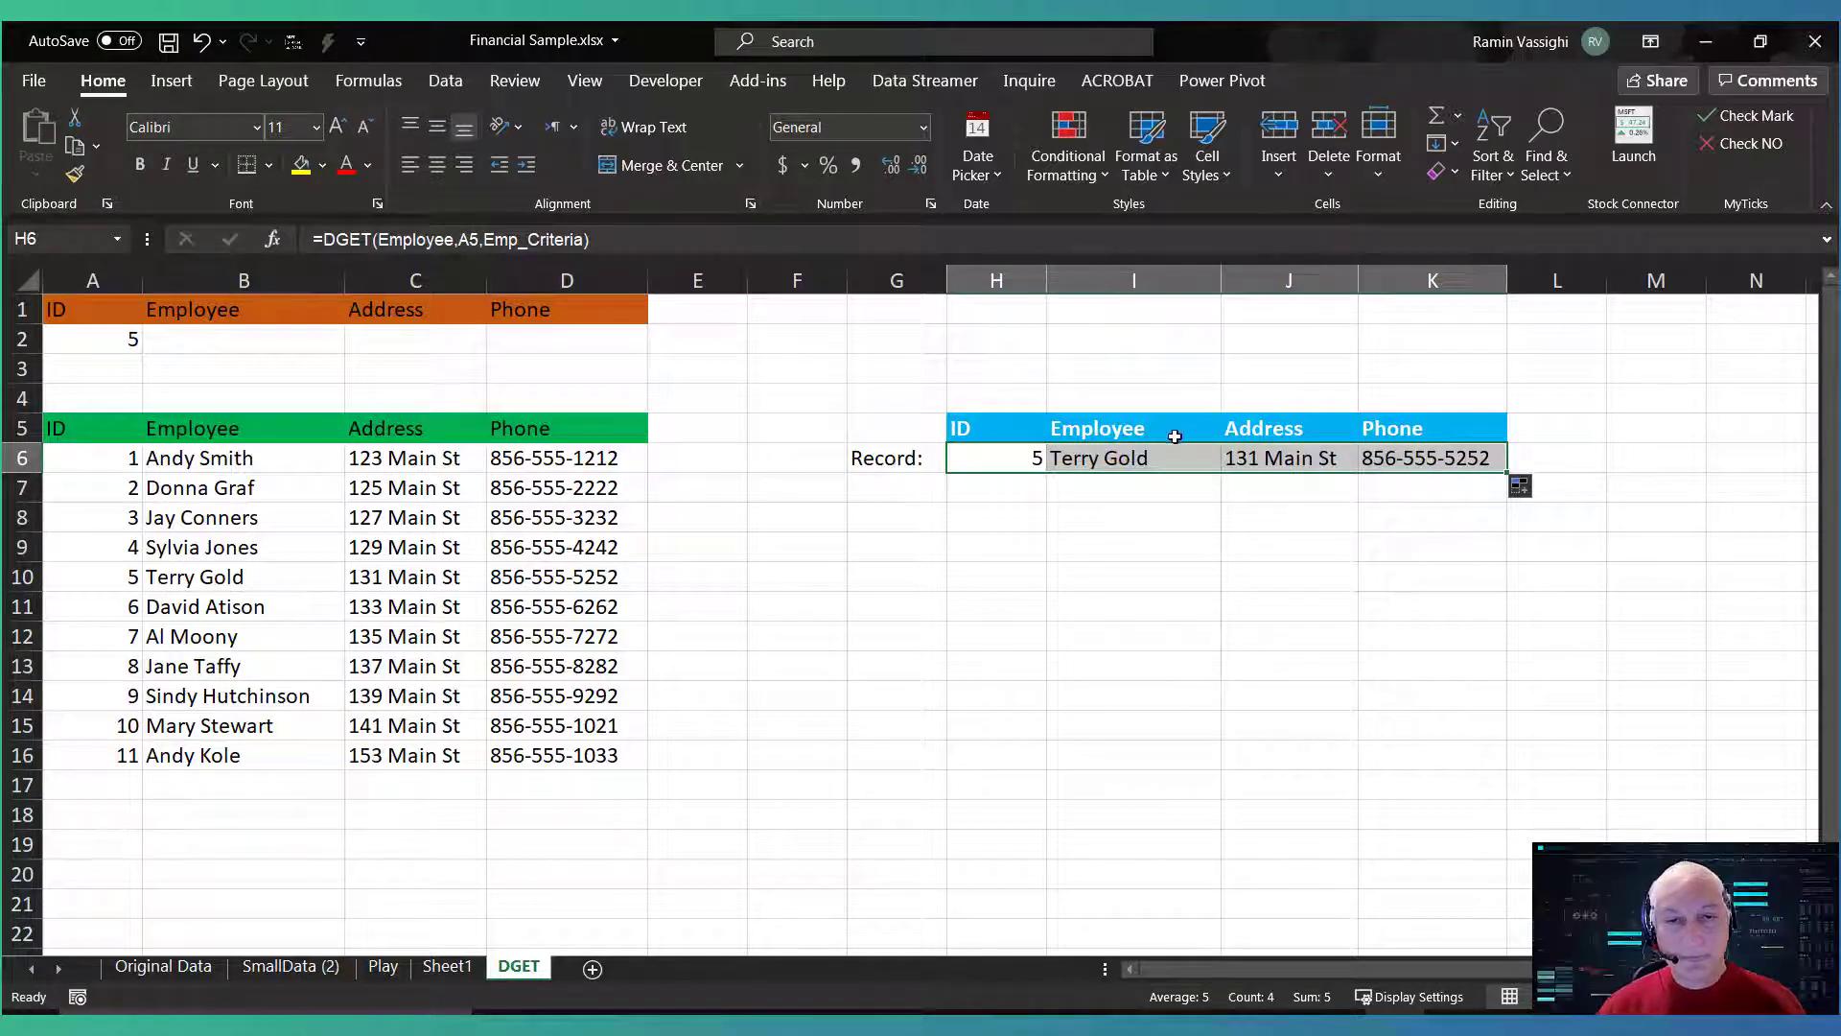
click(1117, 459)
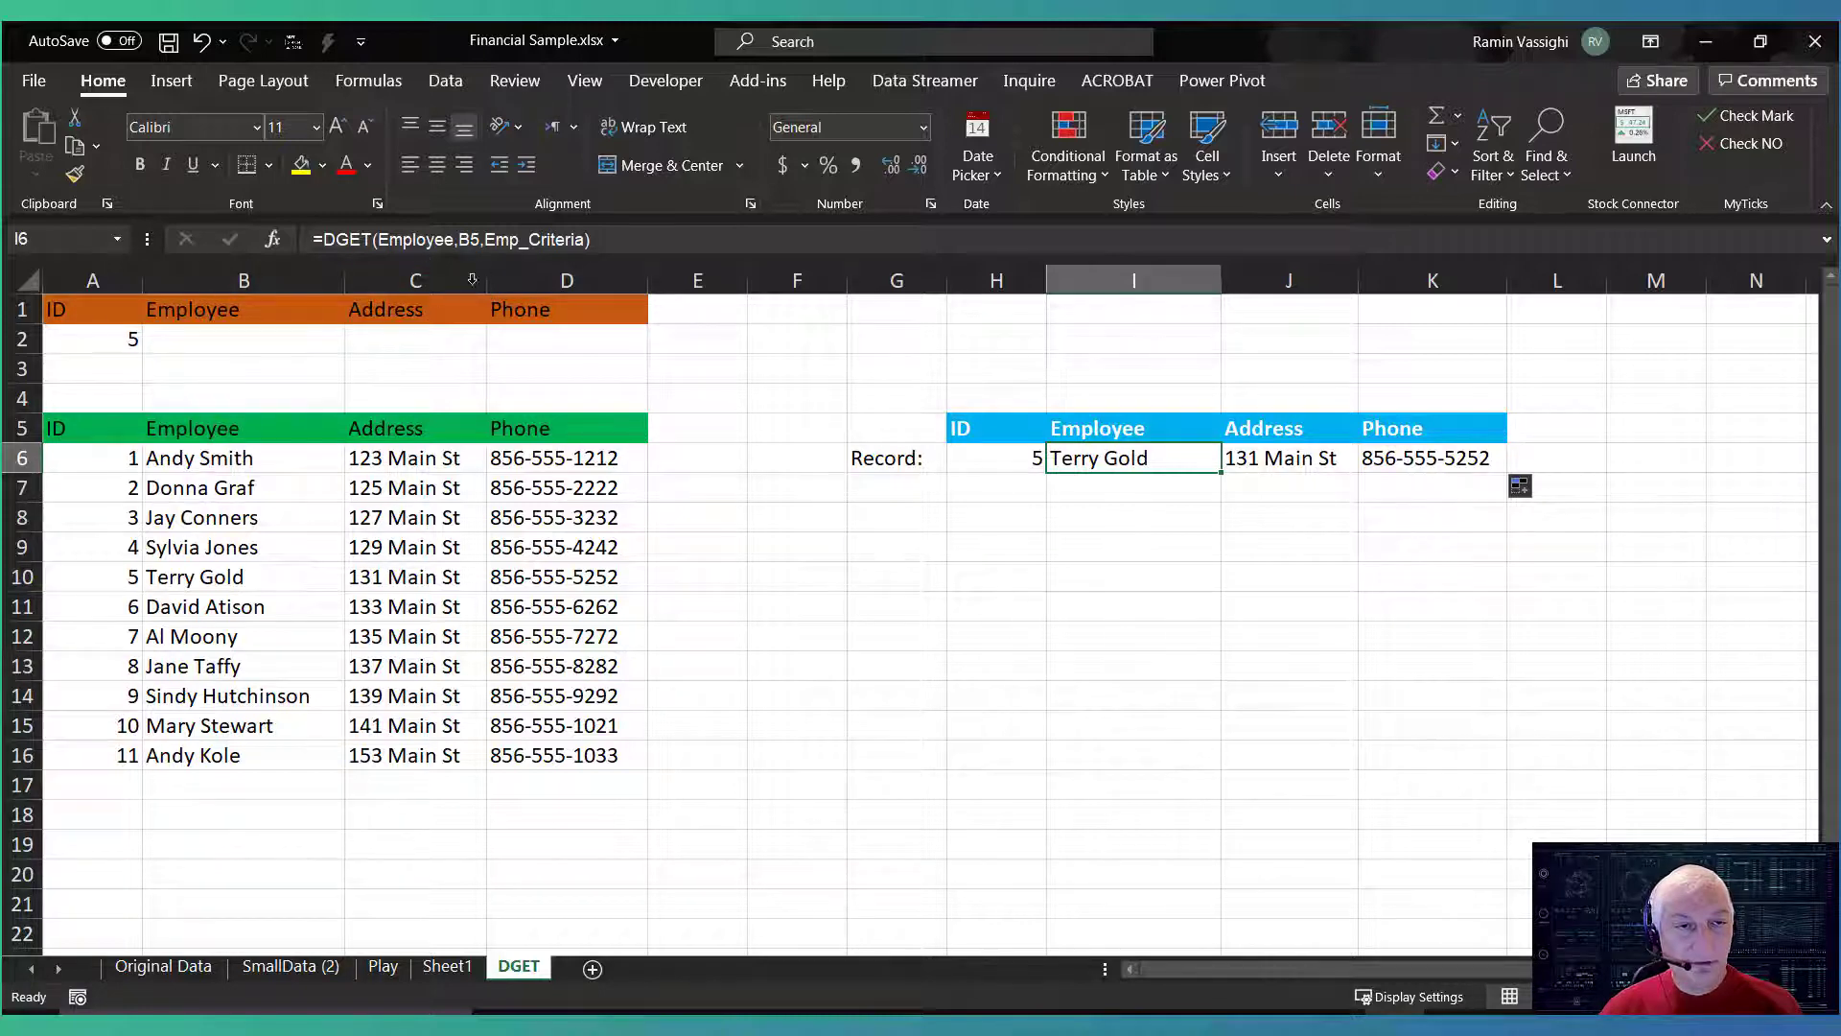
click(1287, 461)
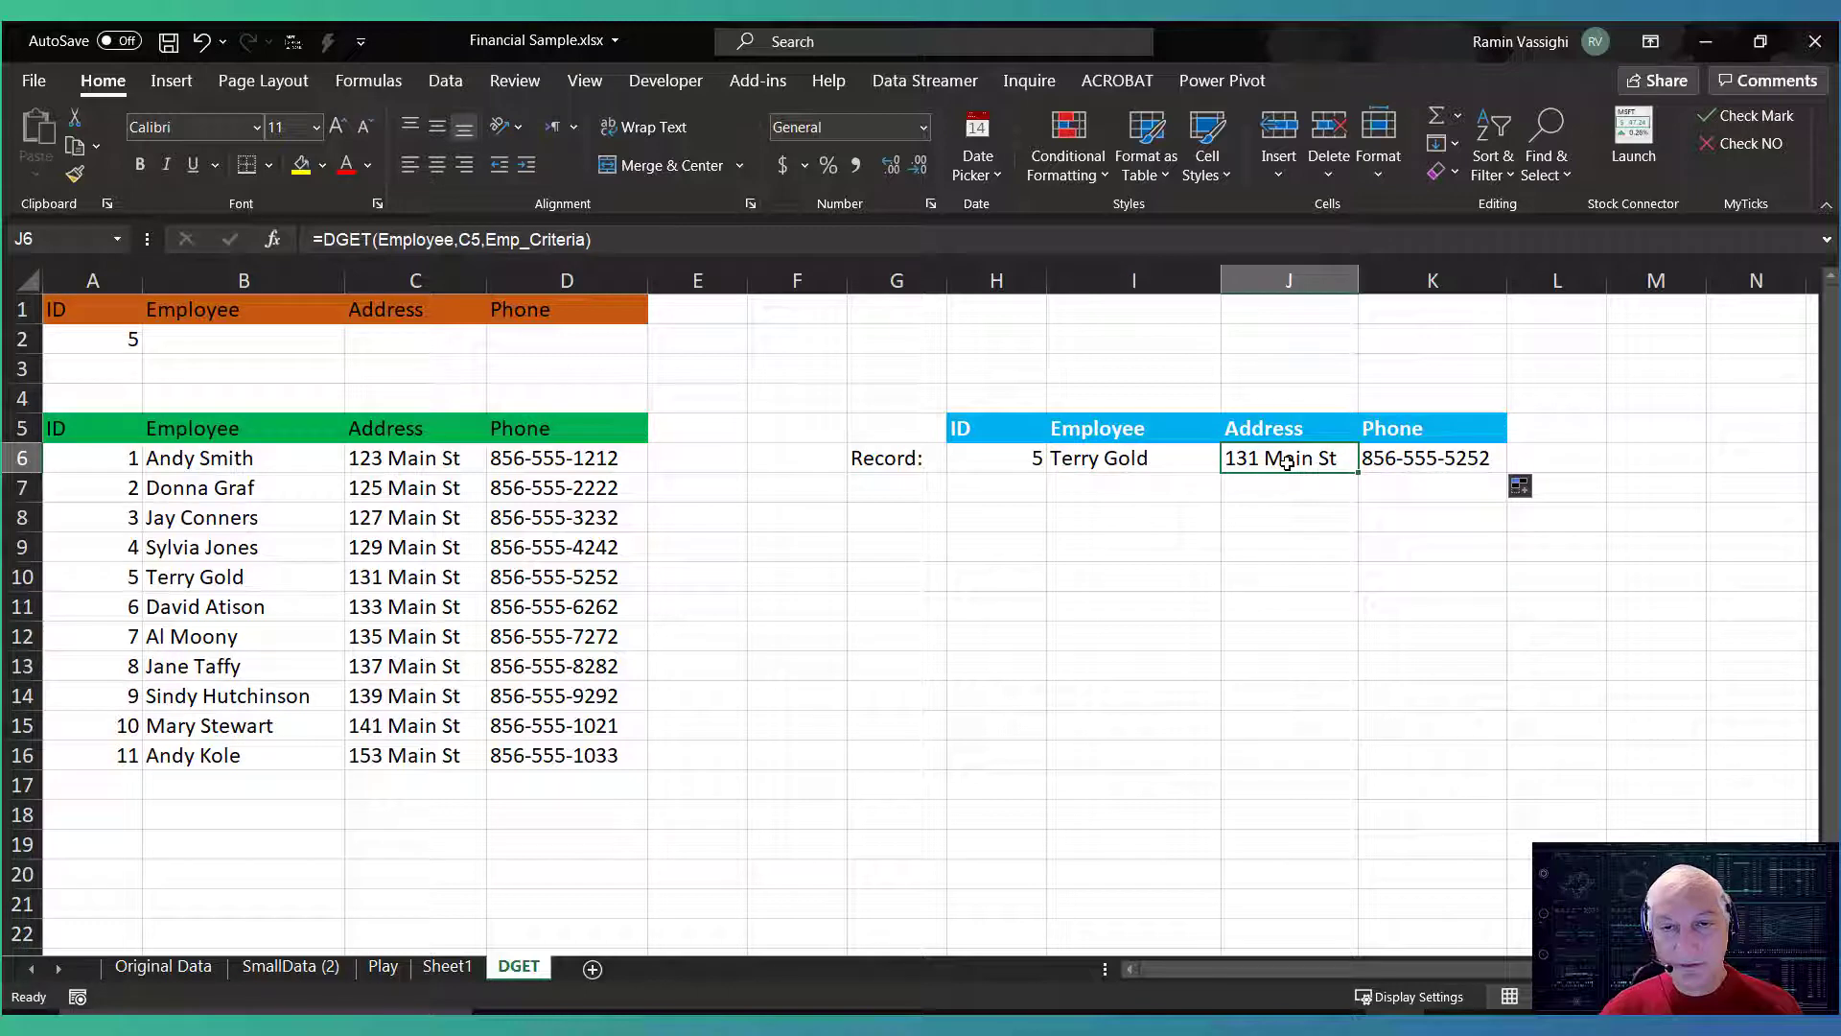
click(1420, 472)
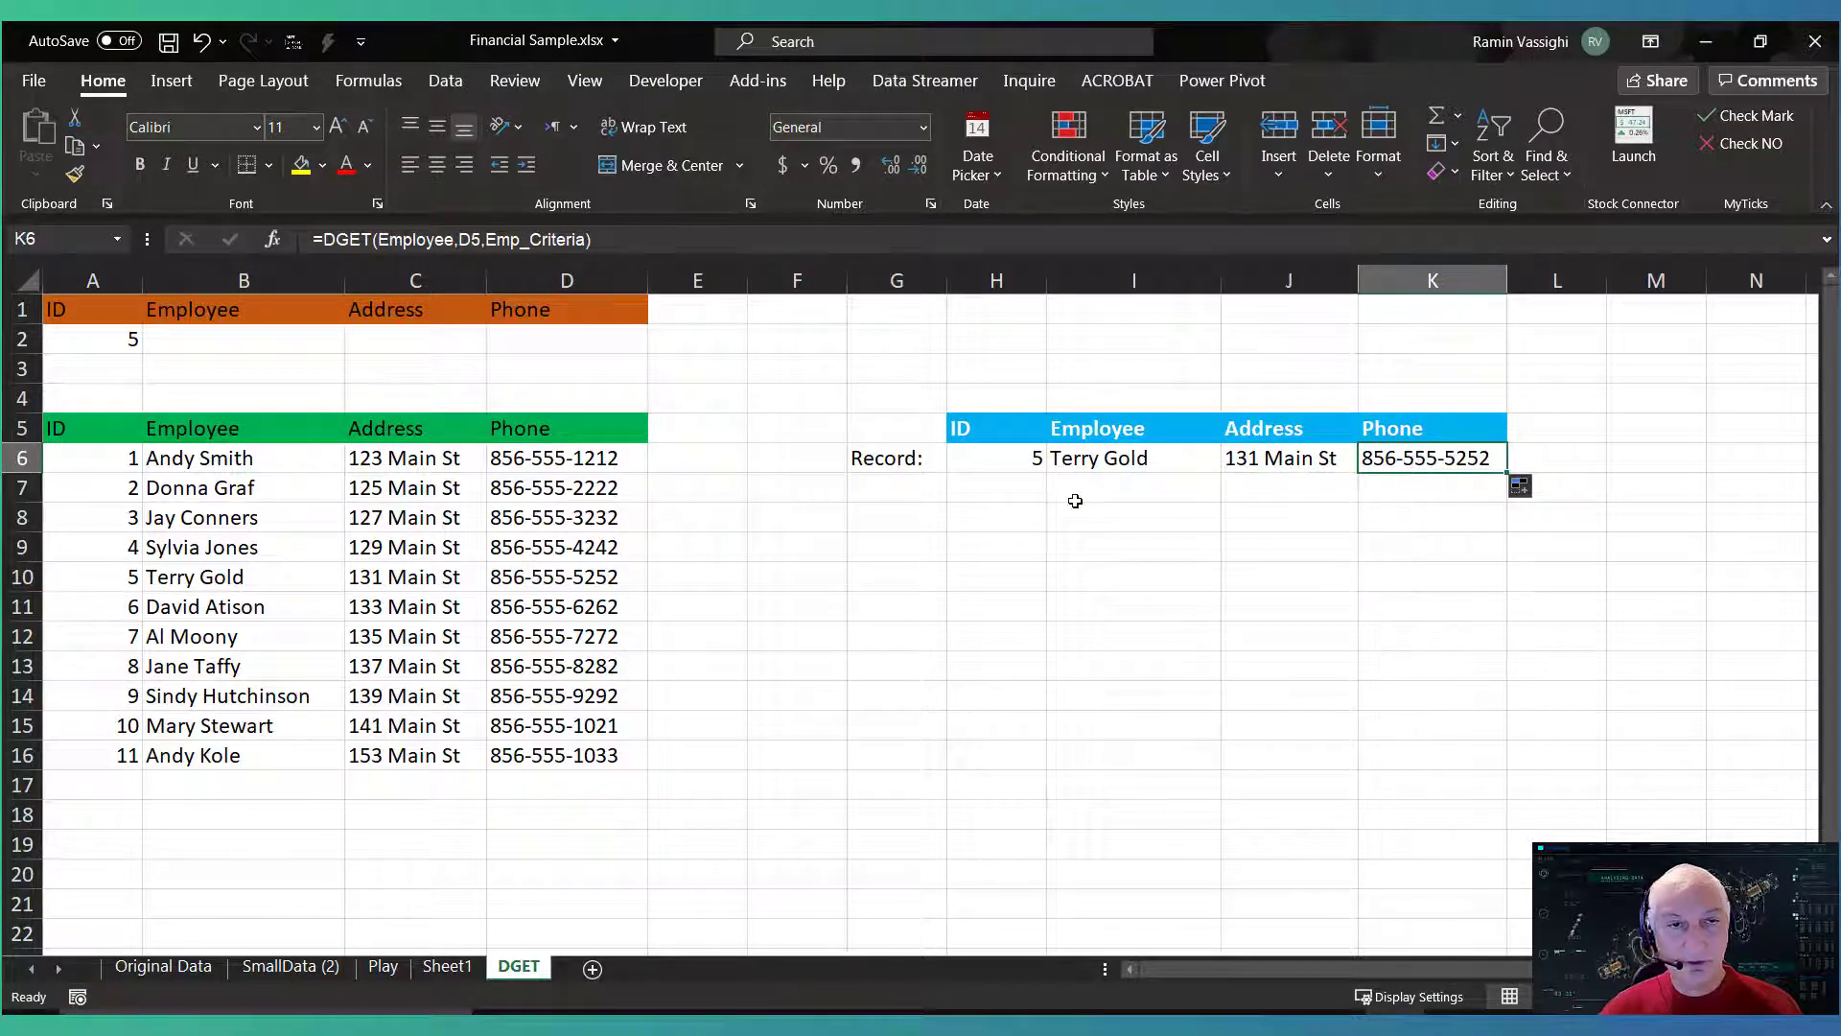
Set the ID criterion in A2 to 10 to retrieve that employee's record
click(110, 339)
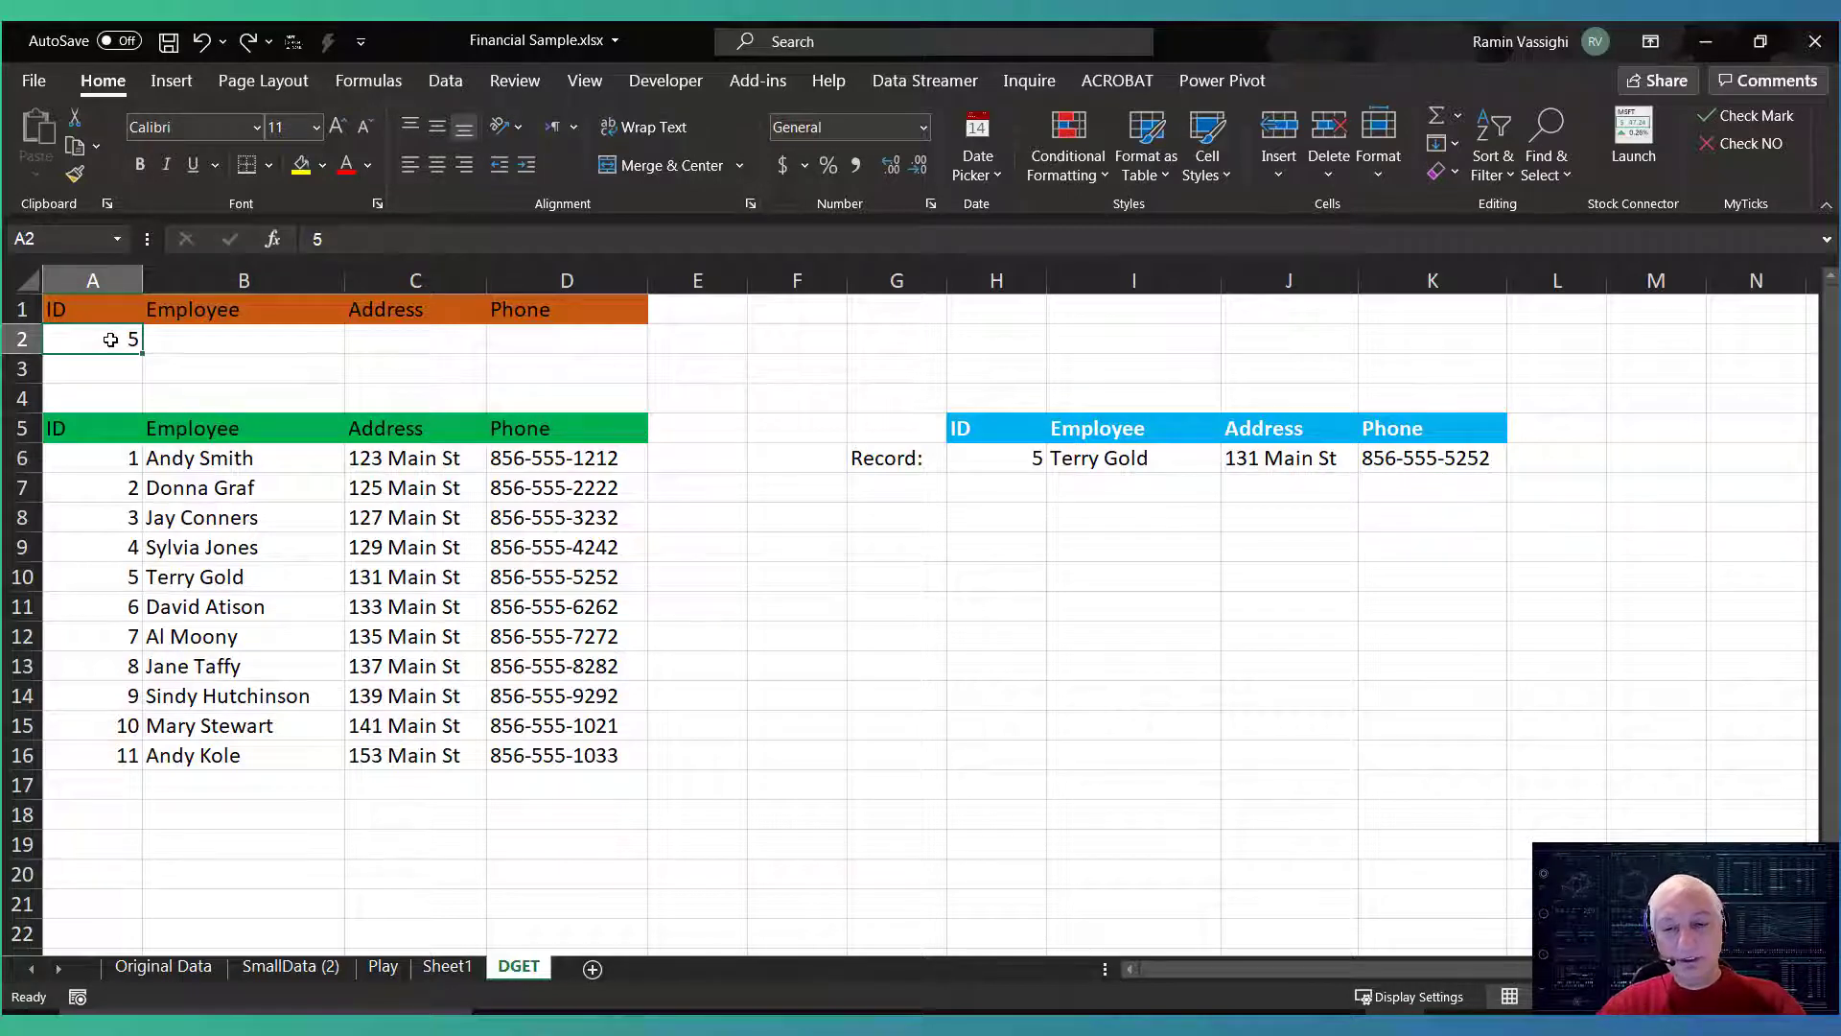
text(10)
key(Return)
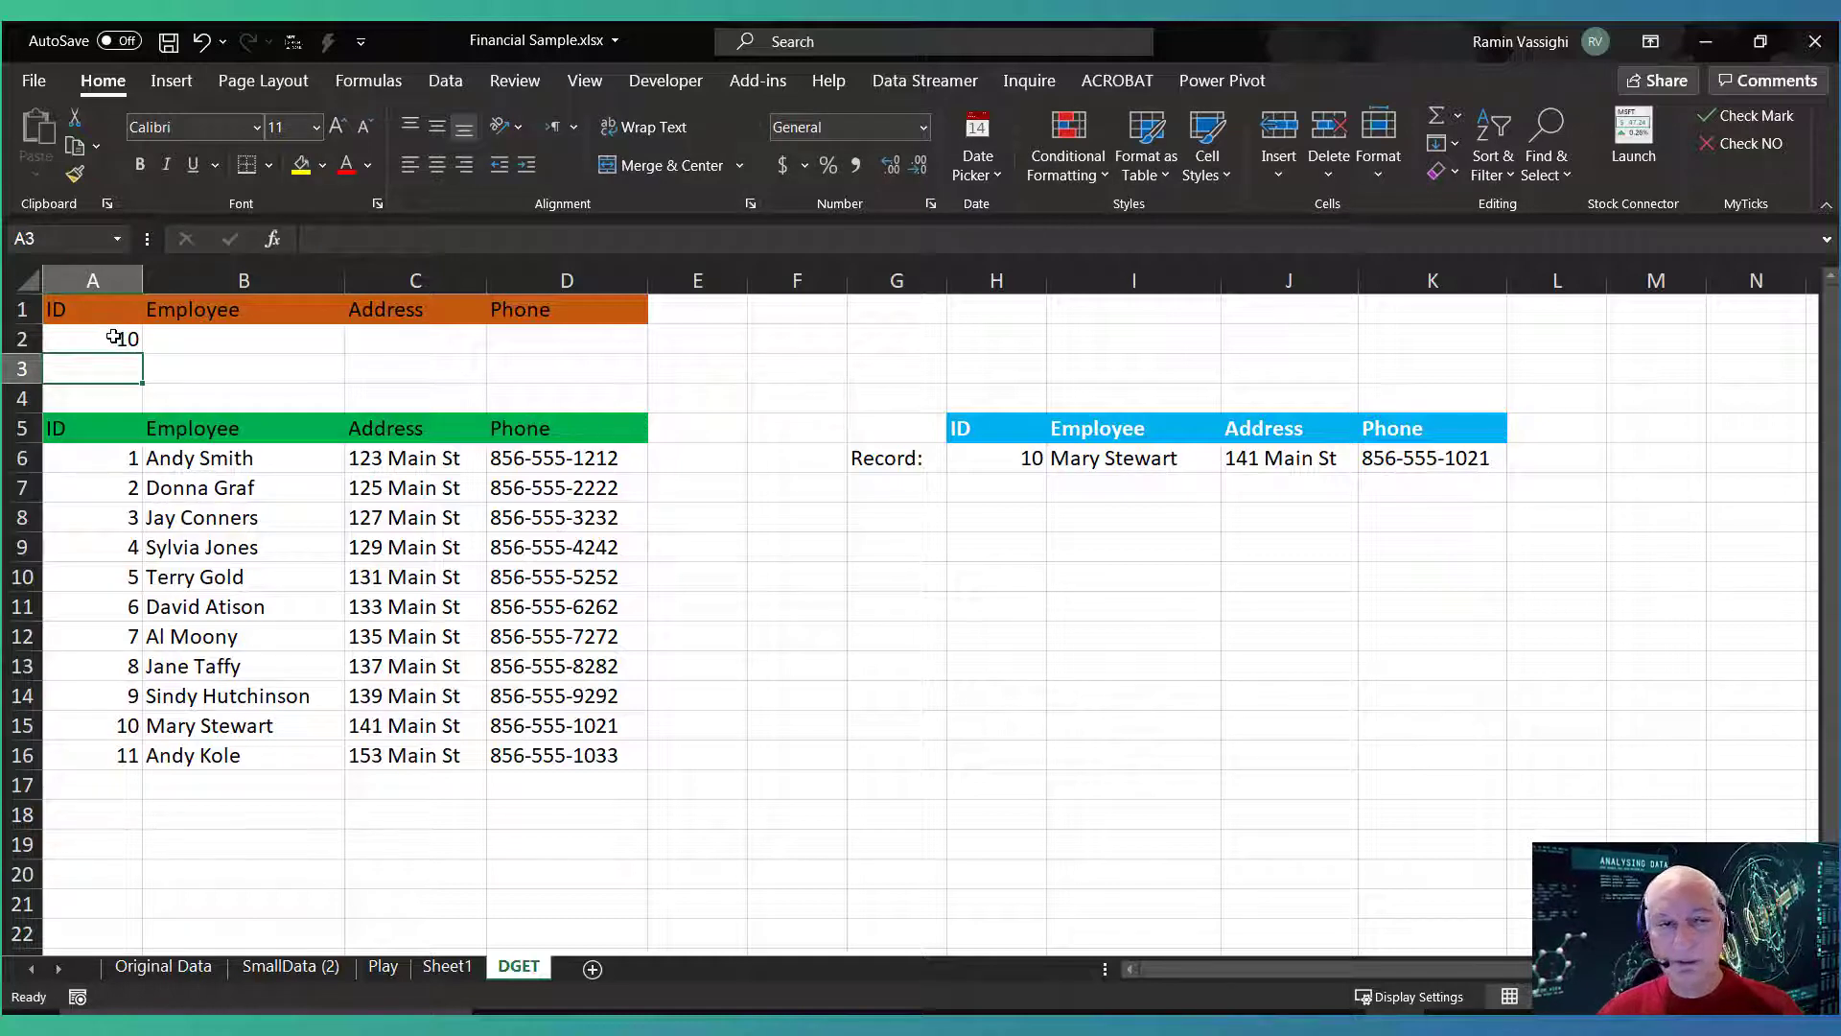
Clear the ID criterion in A2 and enter employee 7's first name followed by the * wildcard as the Employee criterion in B2
click(107, 339)
key(BackSpace)
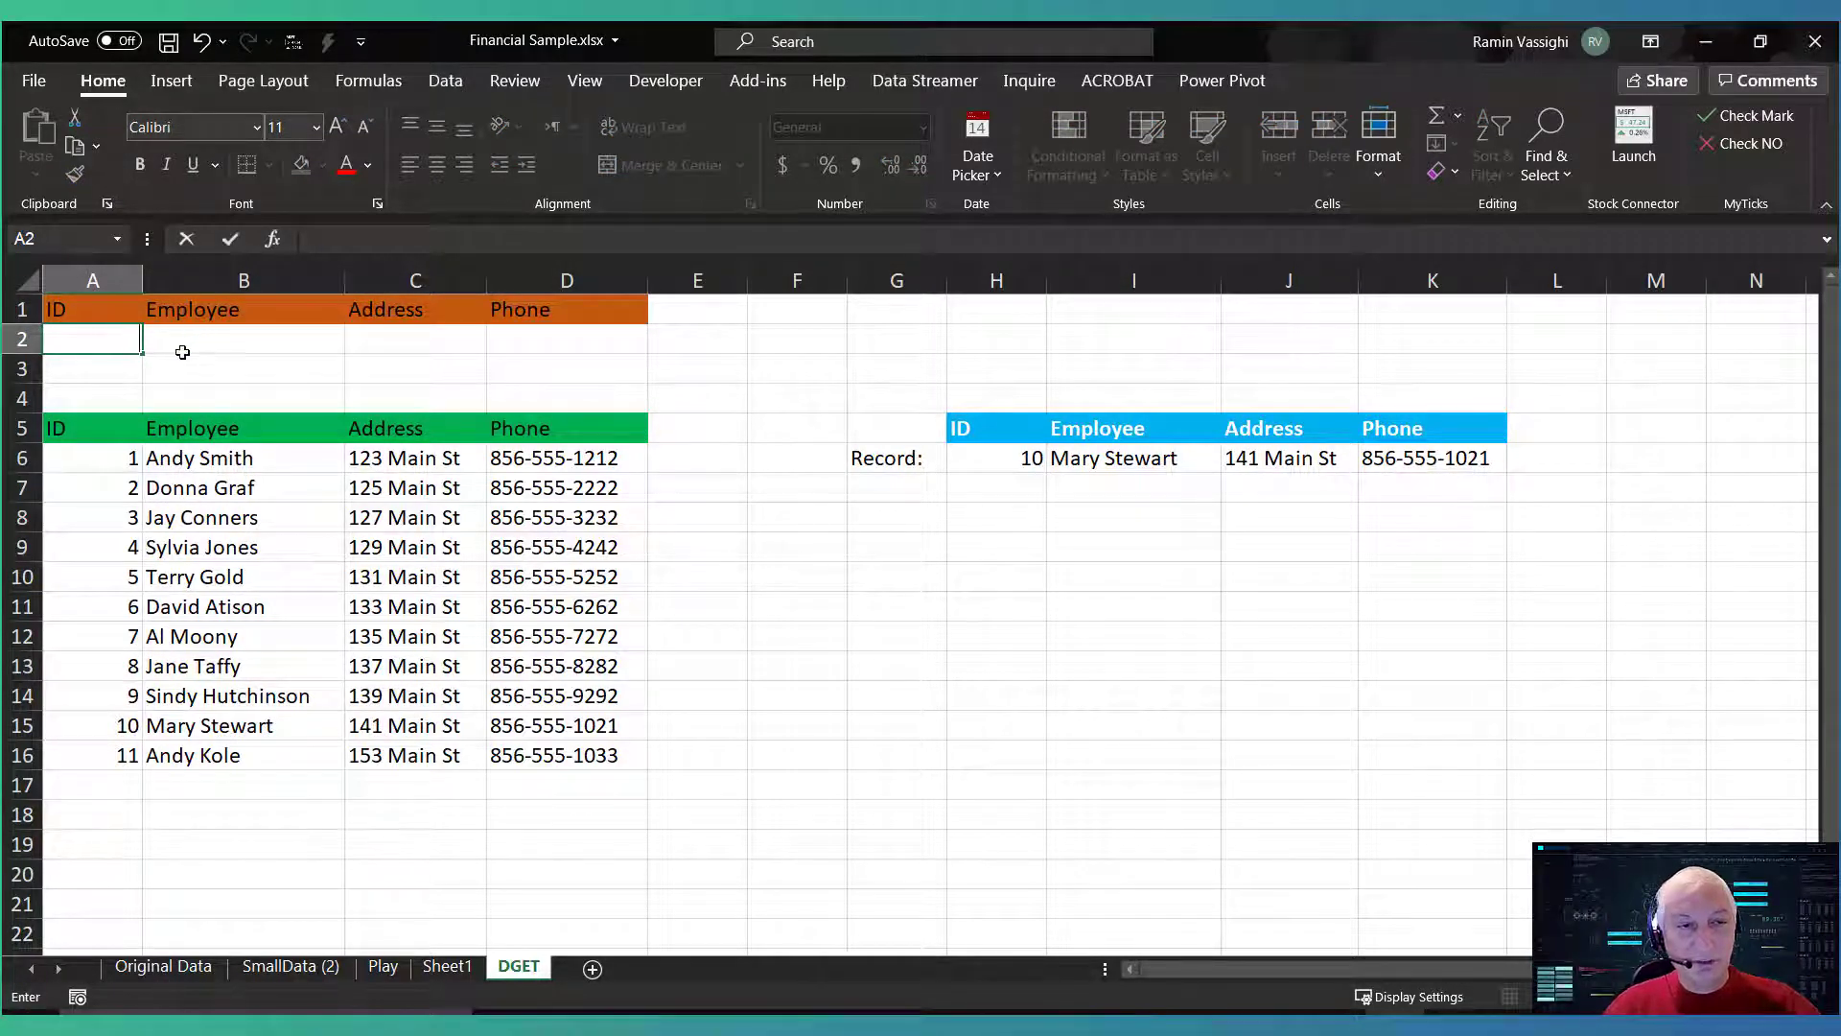
click(183, 348)
text(A)
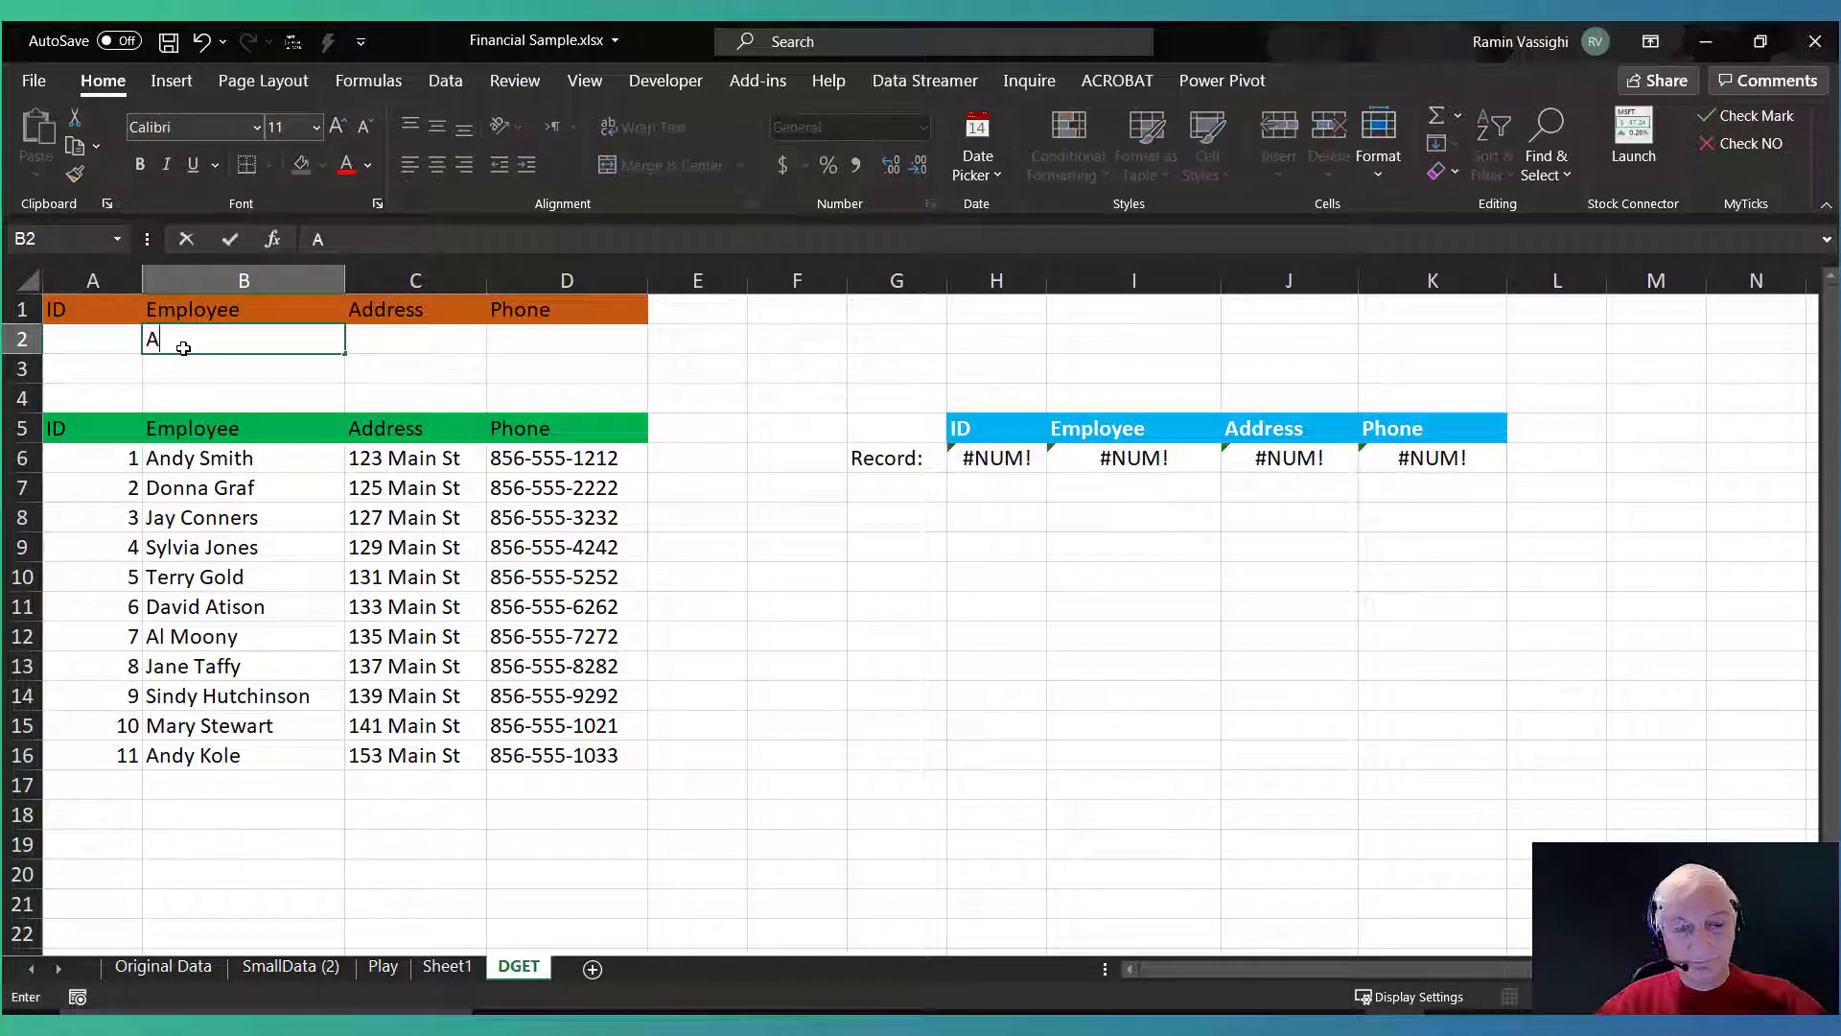
text(l*)
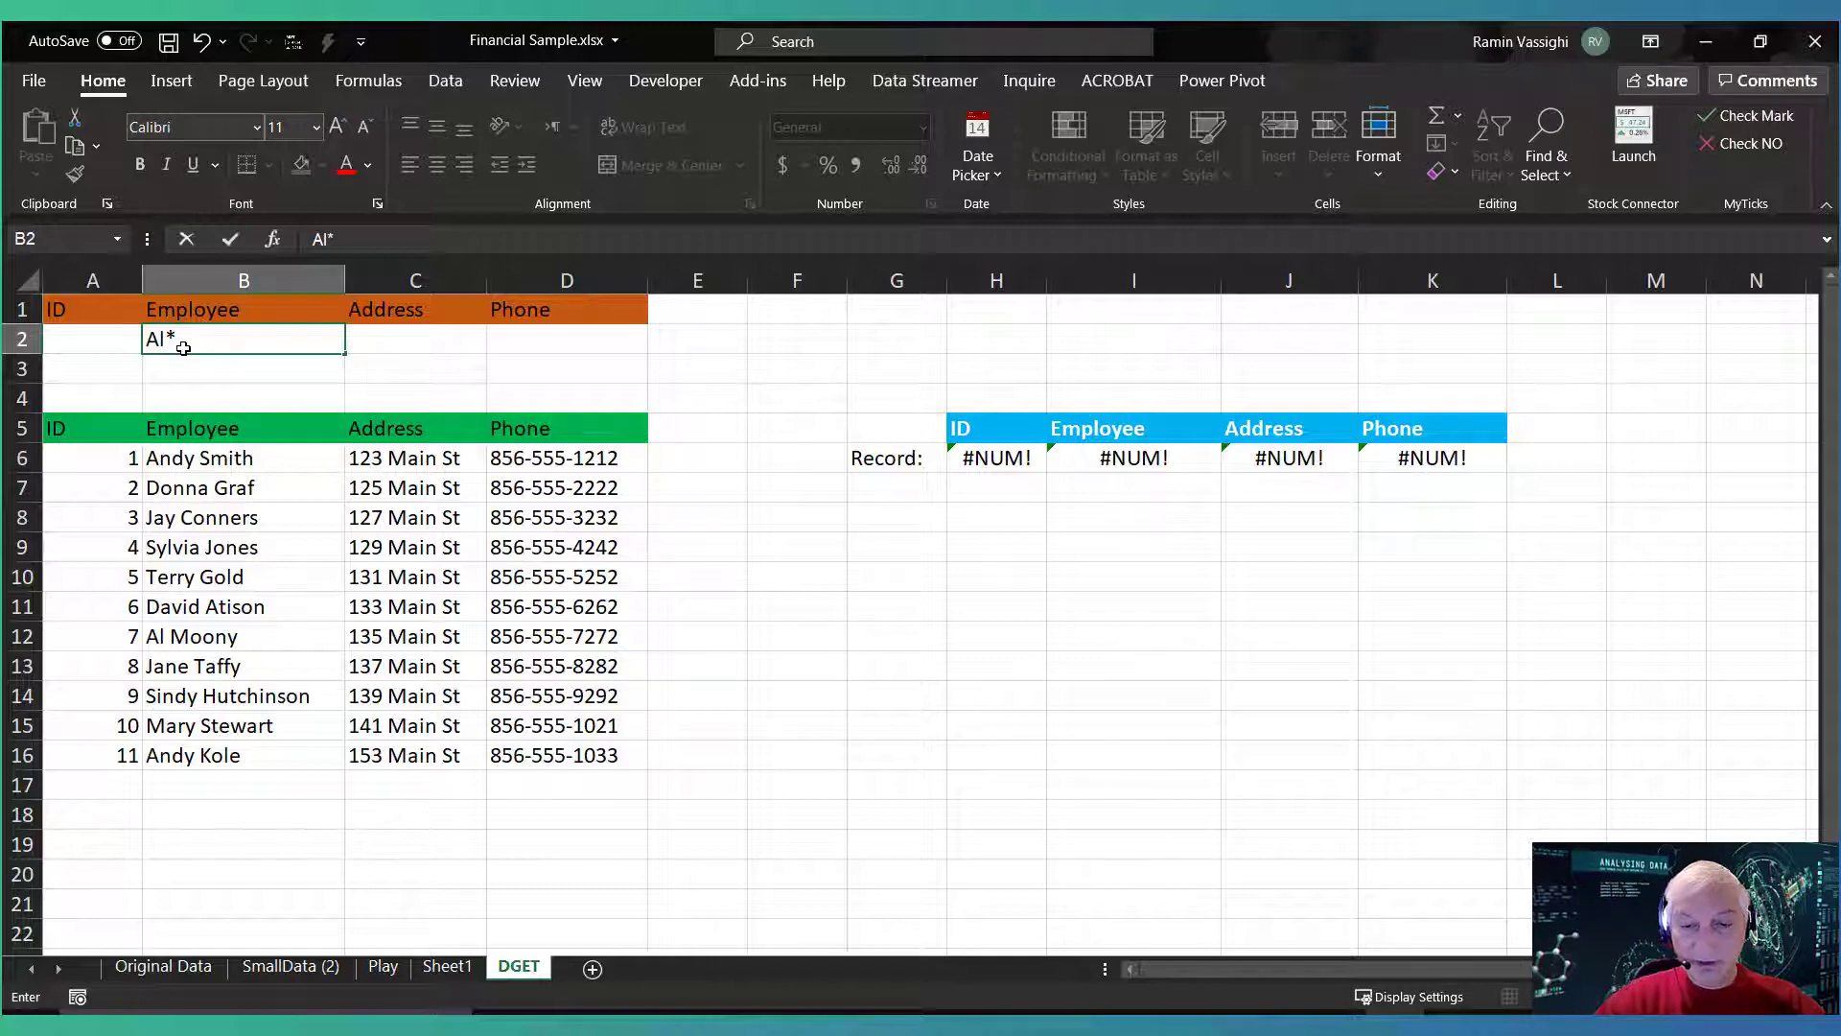
key(Return)
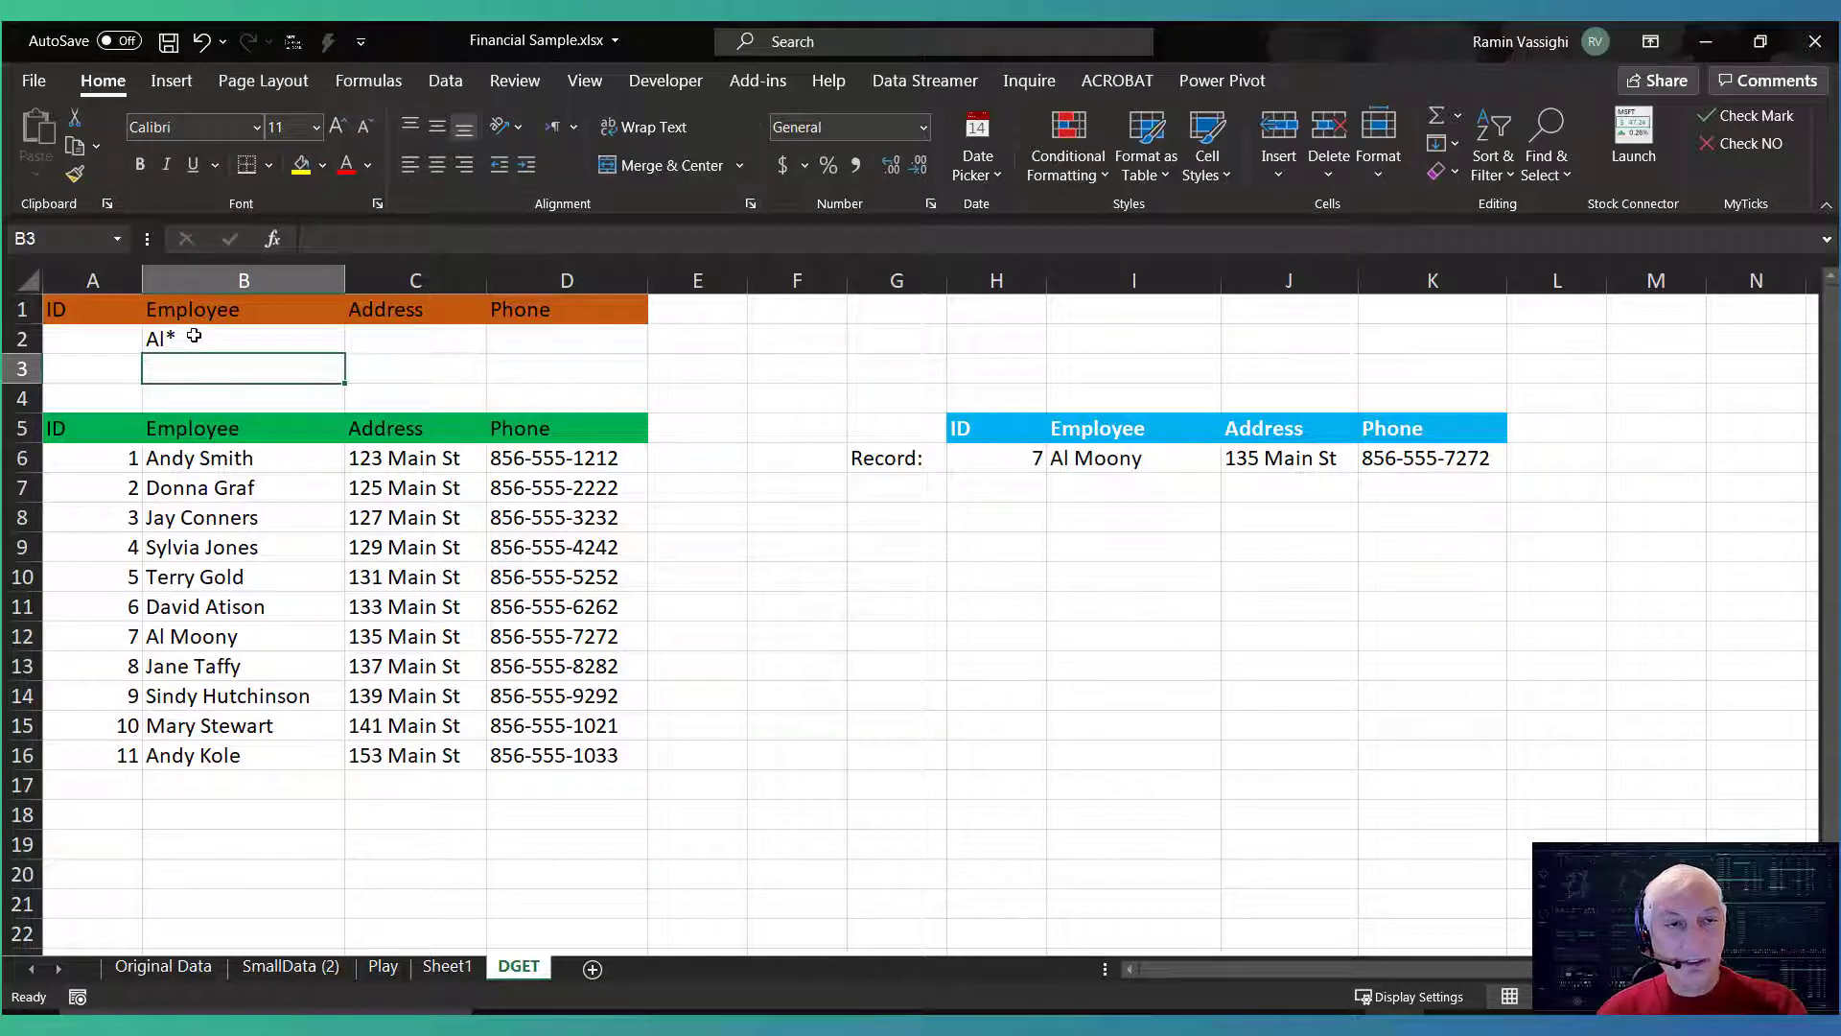
Replace the Employee criterion in B2 with only the first name shared by employees 1 and 11
click(252, 336)
key(Delete)
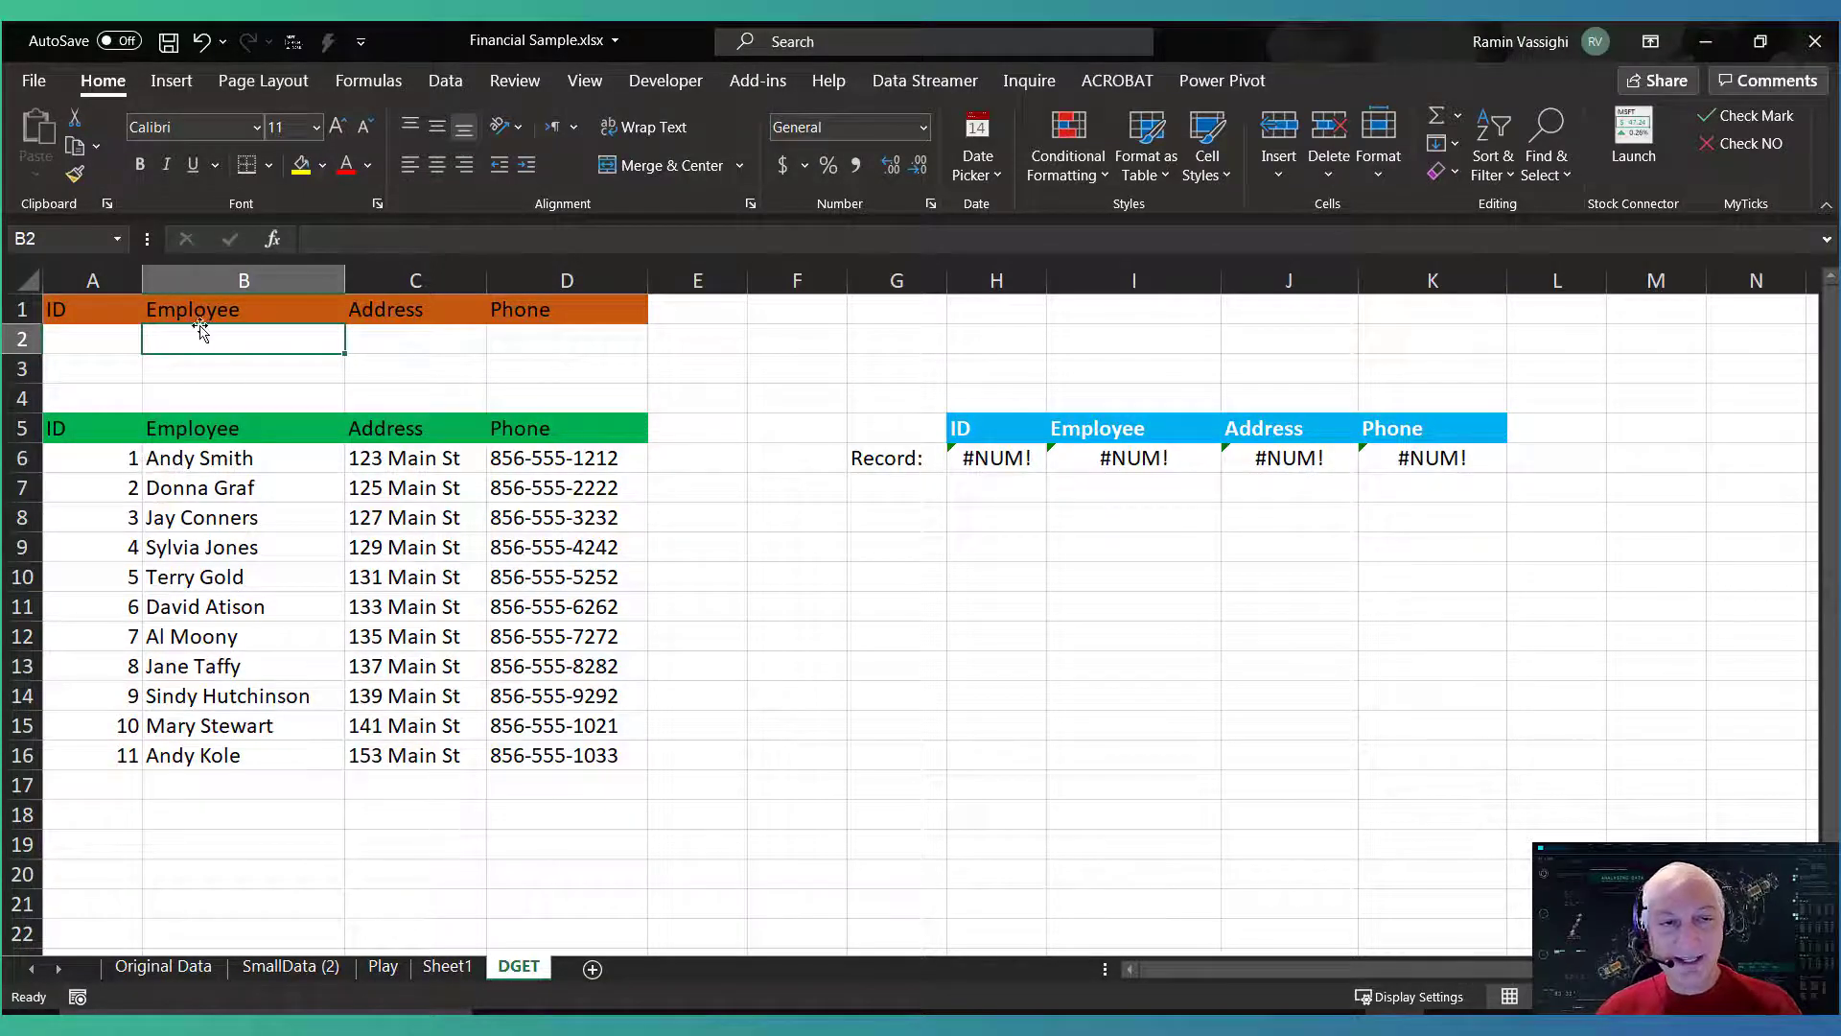
text(Andy)
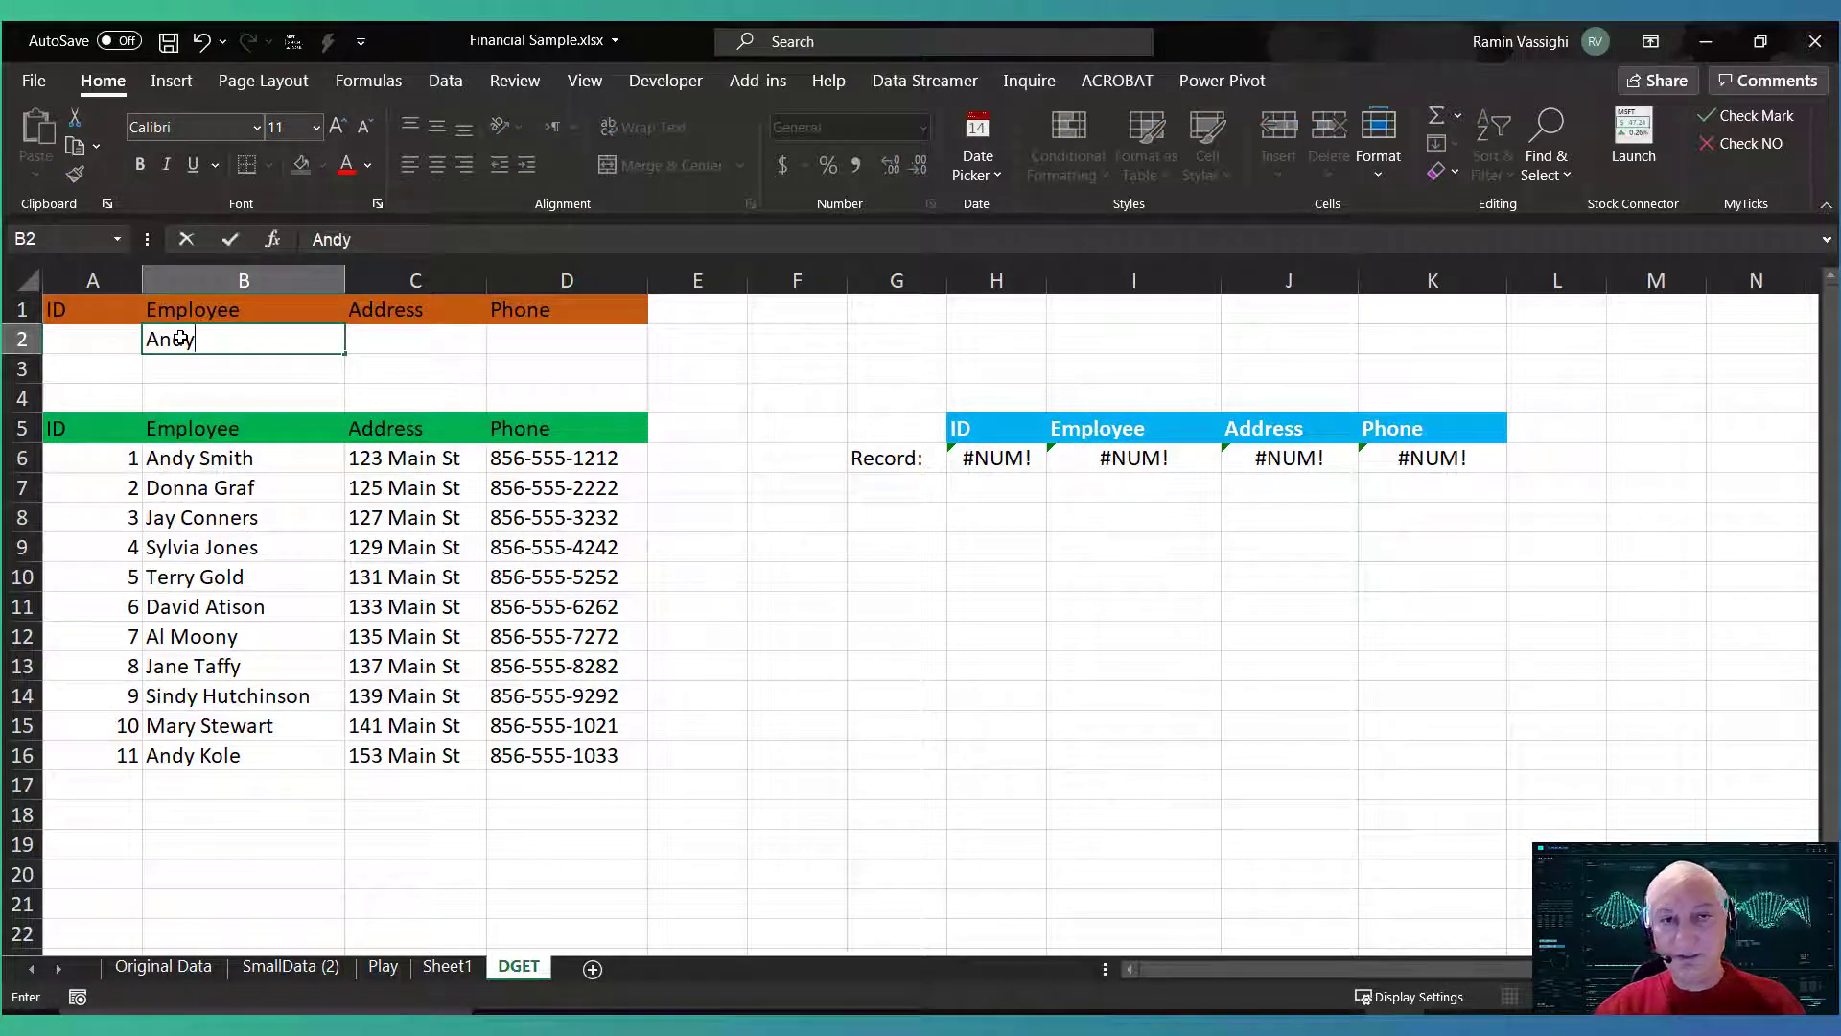
key(Return)
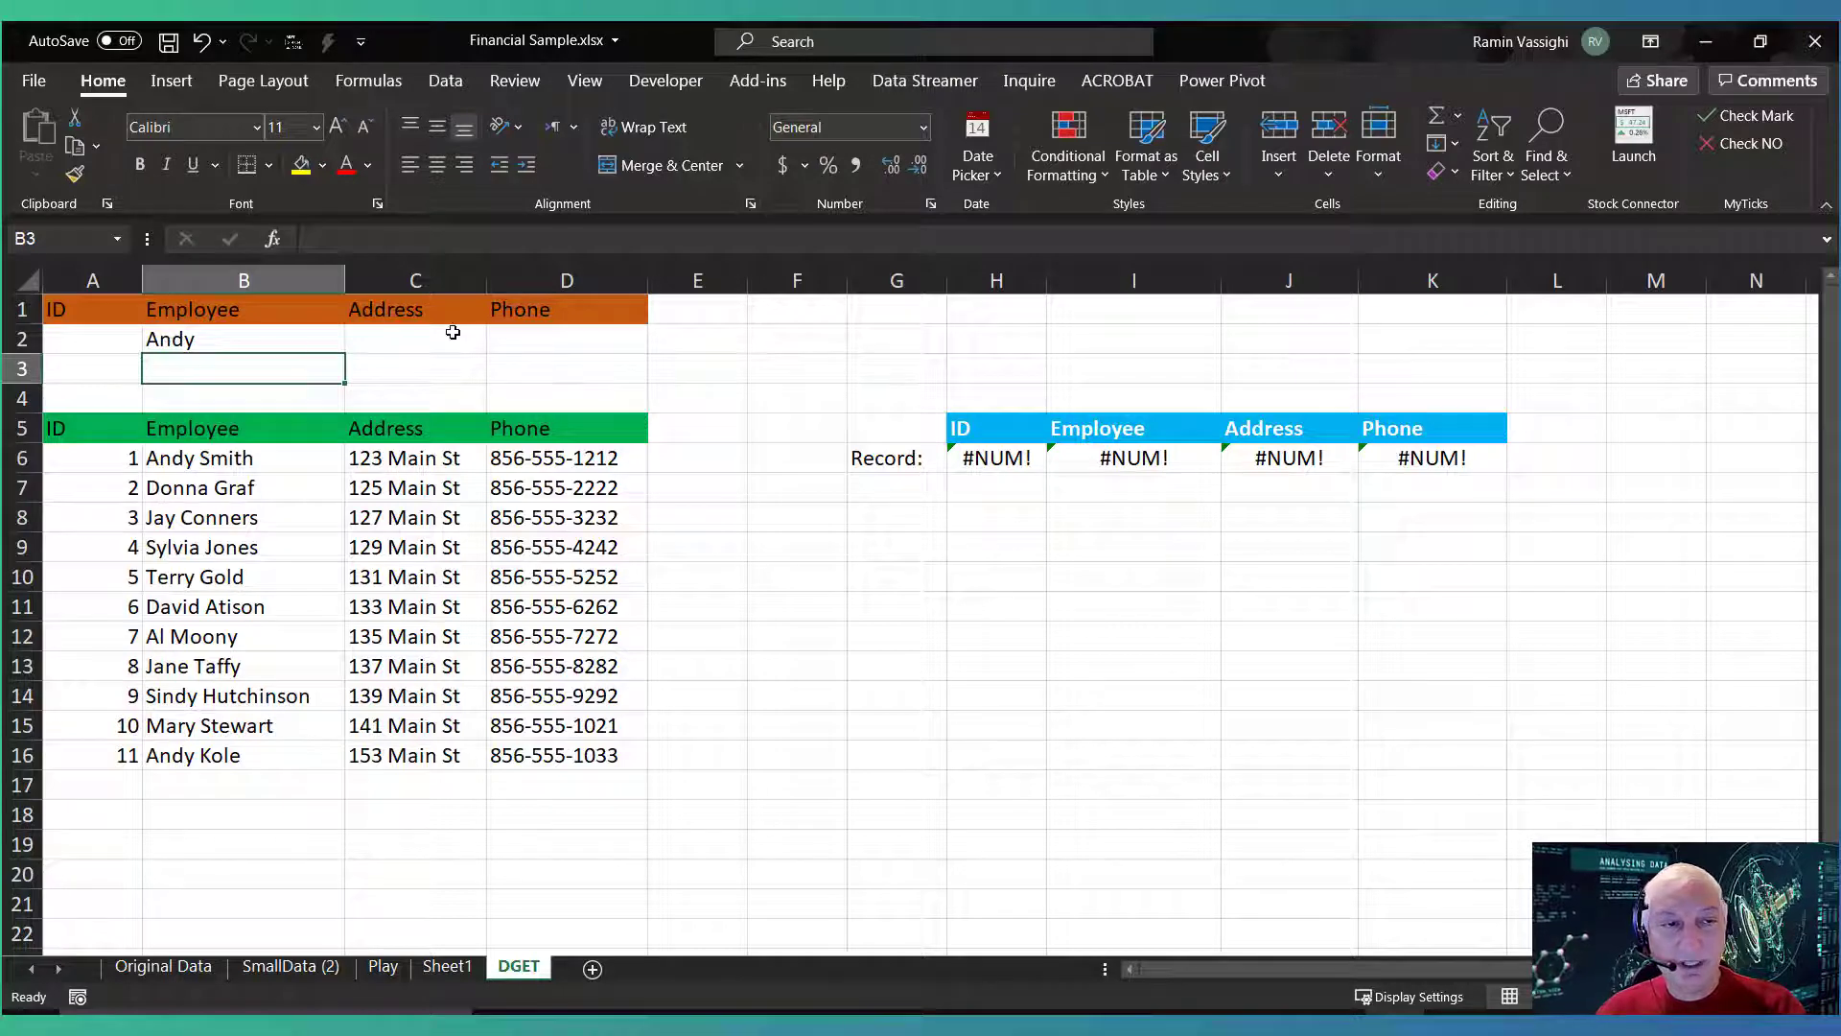
Add a Phone criterion in D2 using the * wildcard followed by the last four digits of employee 11's phone number
click(524, 340)
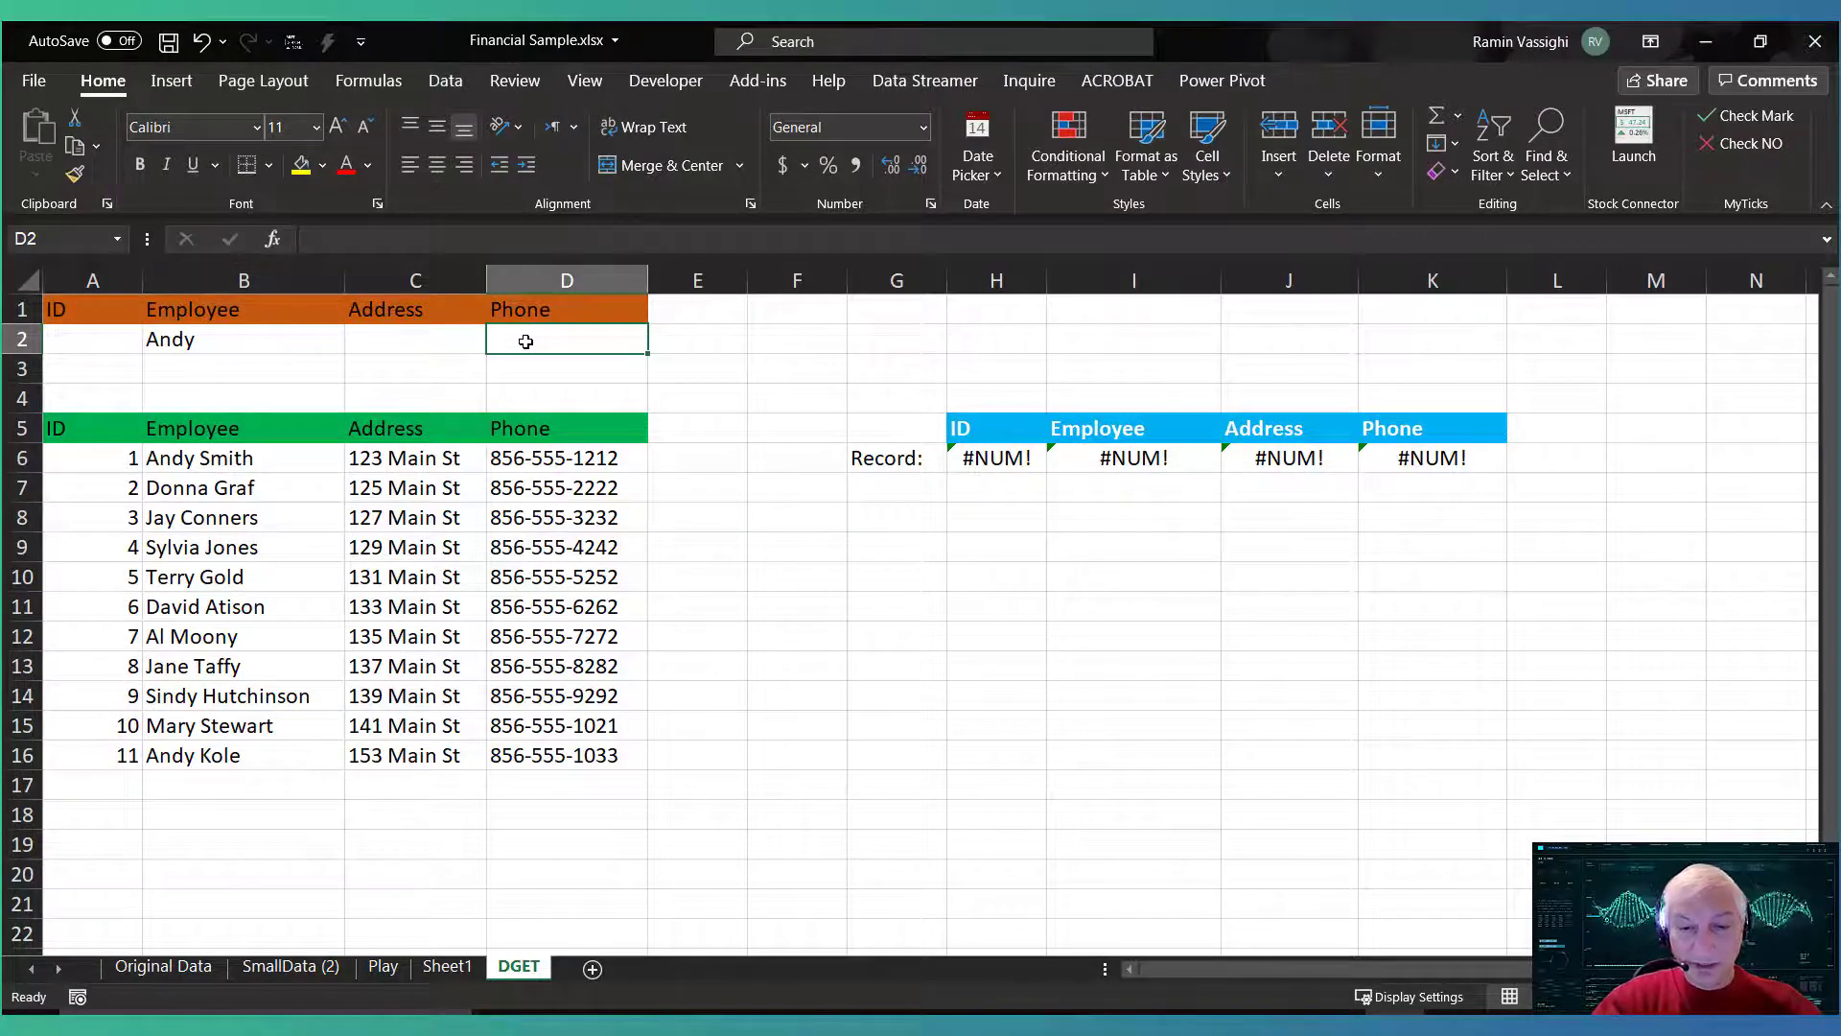
text(*)
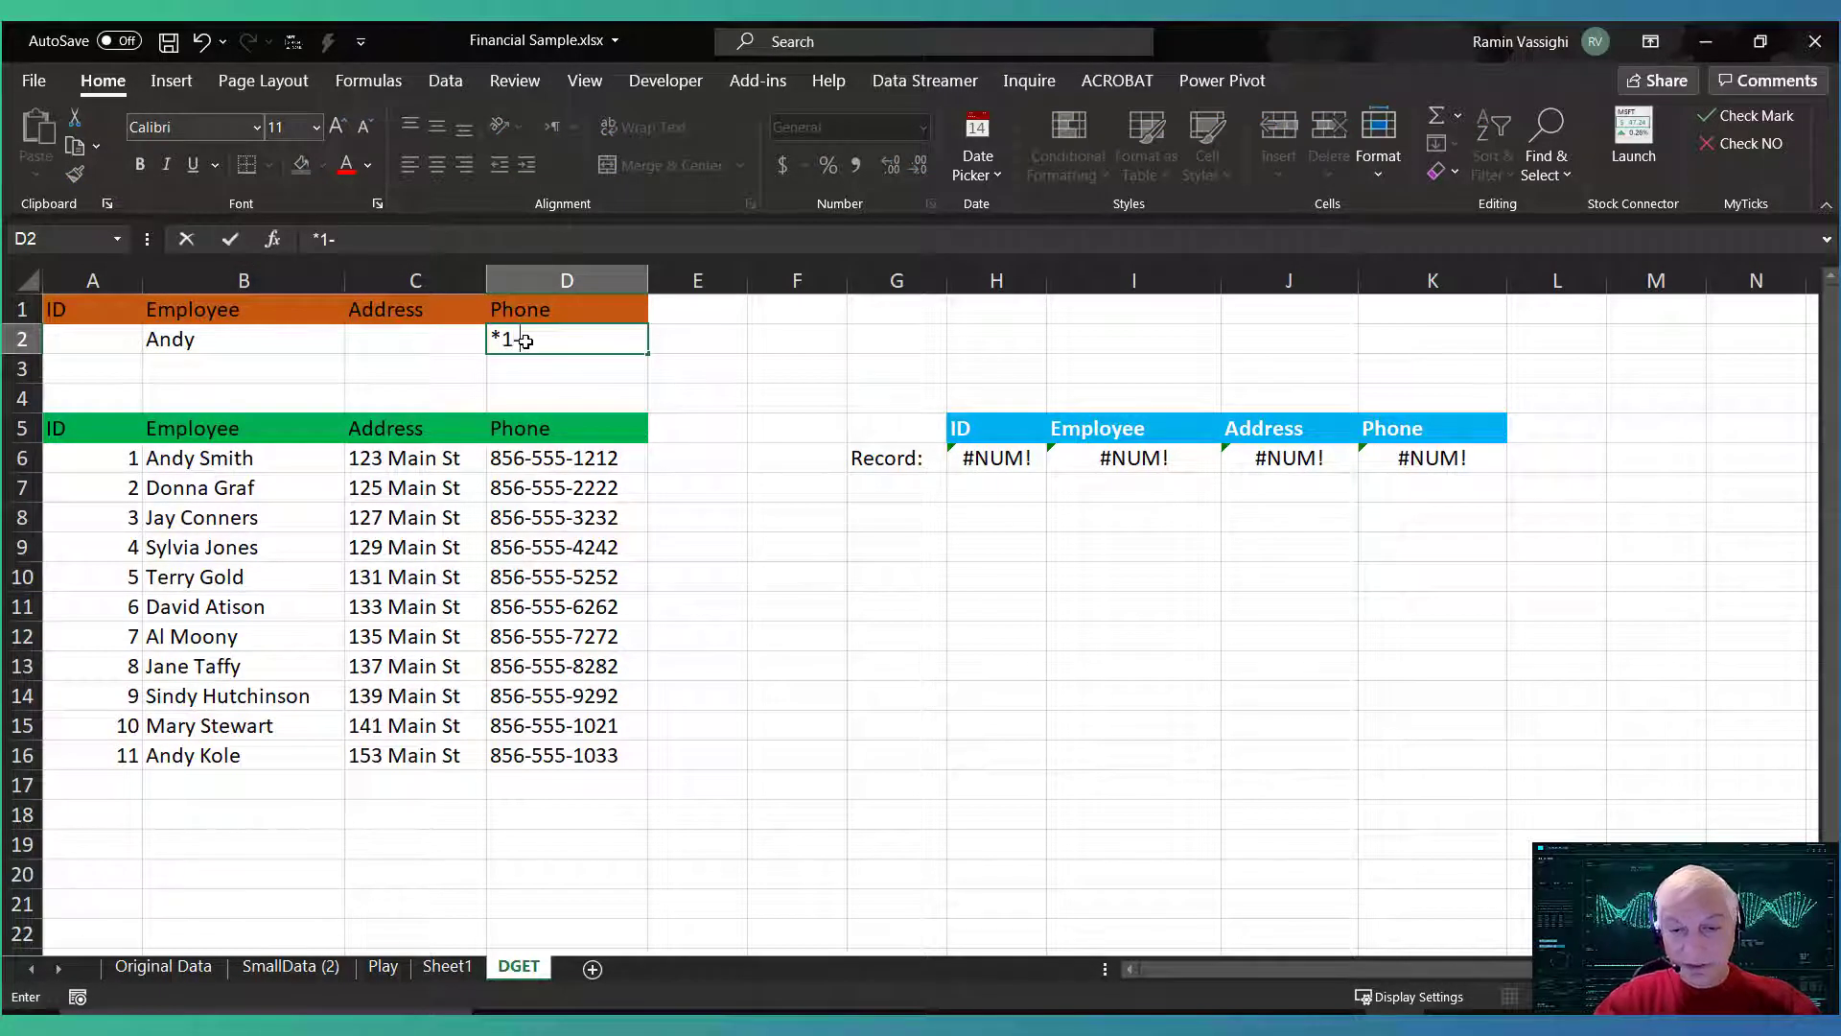
text(1033)
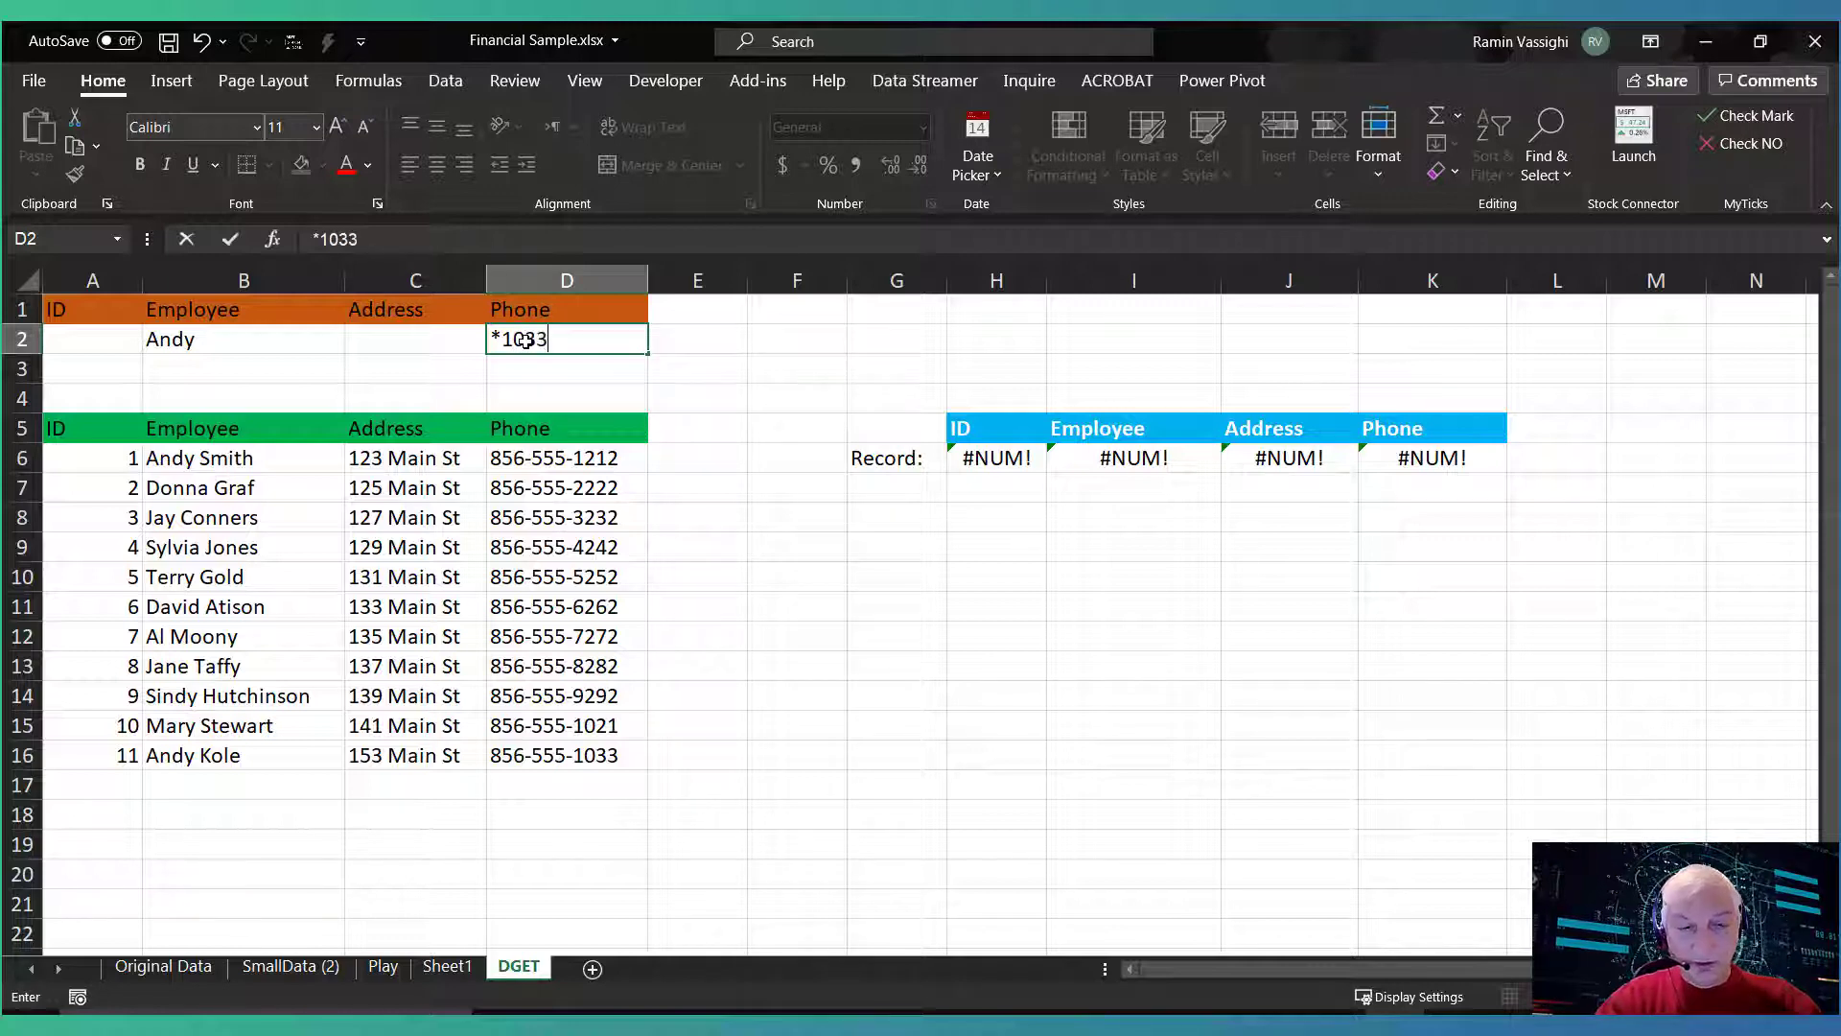
key(Return)
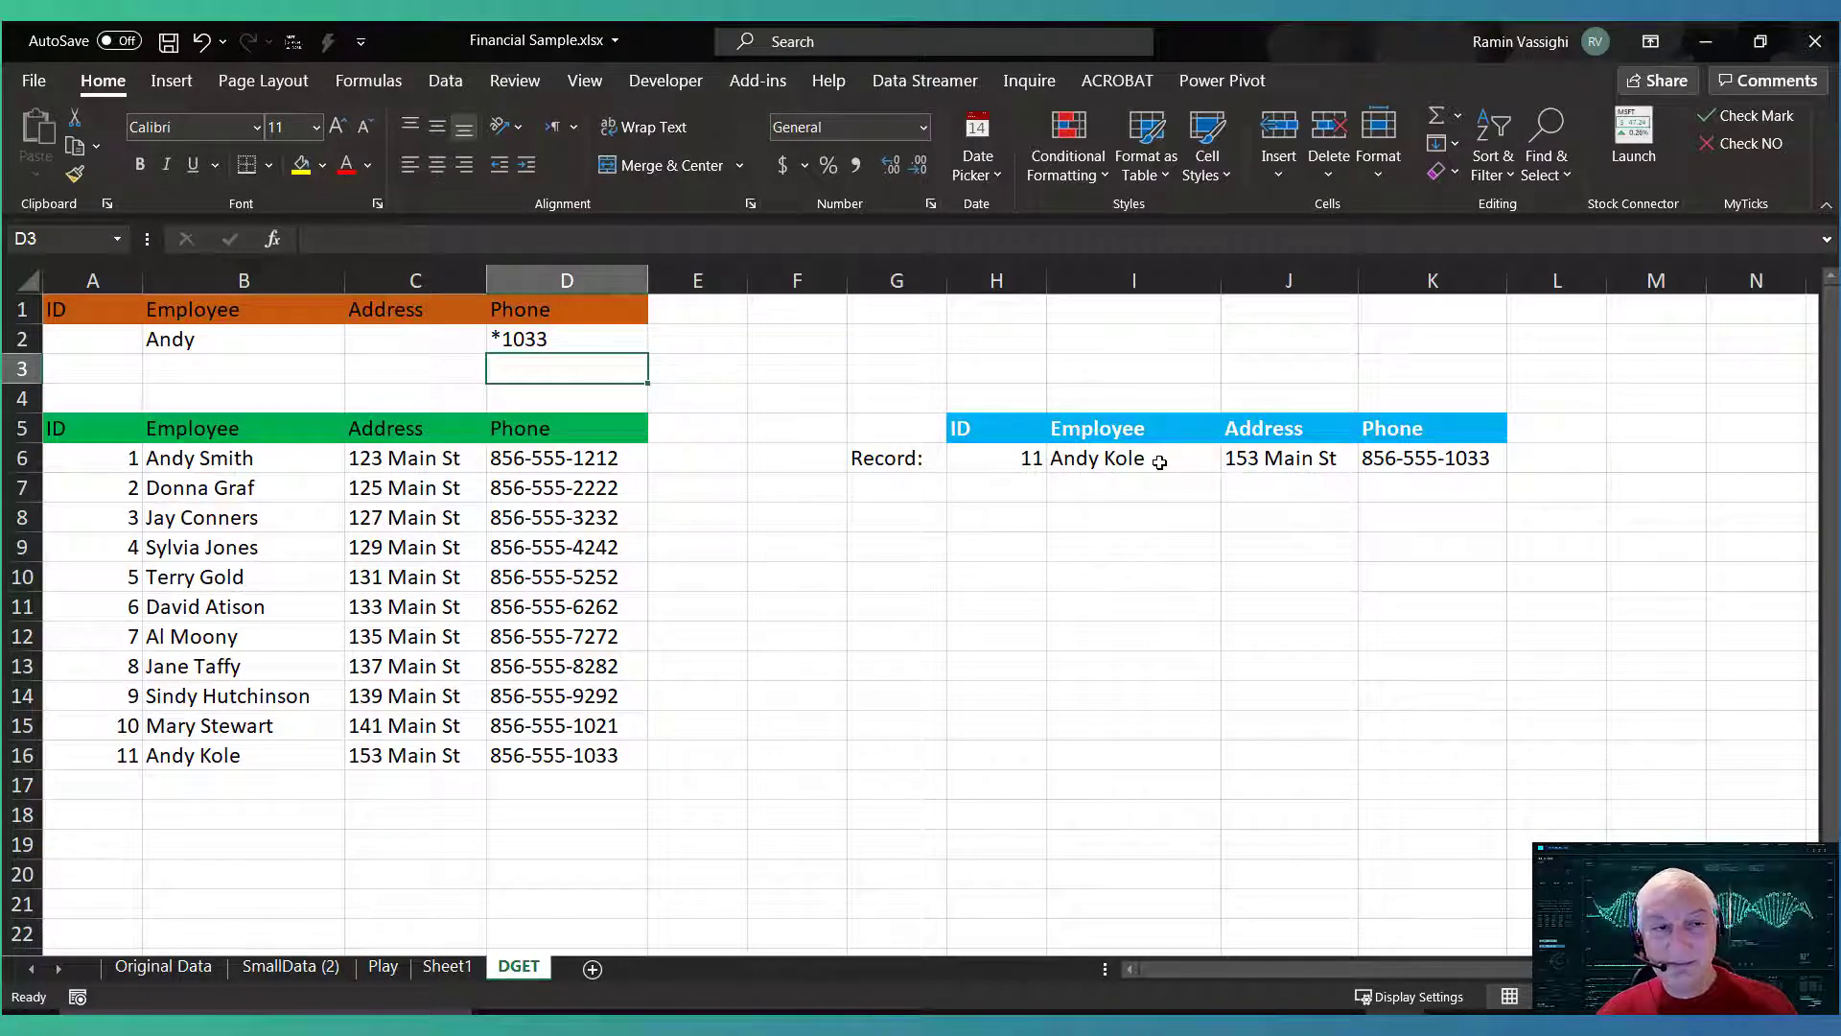
Clear the Phone criterion in D2 and set the Employee criterion in B2 to employee 1's full name
click(549, 338)
key(Delete)
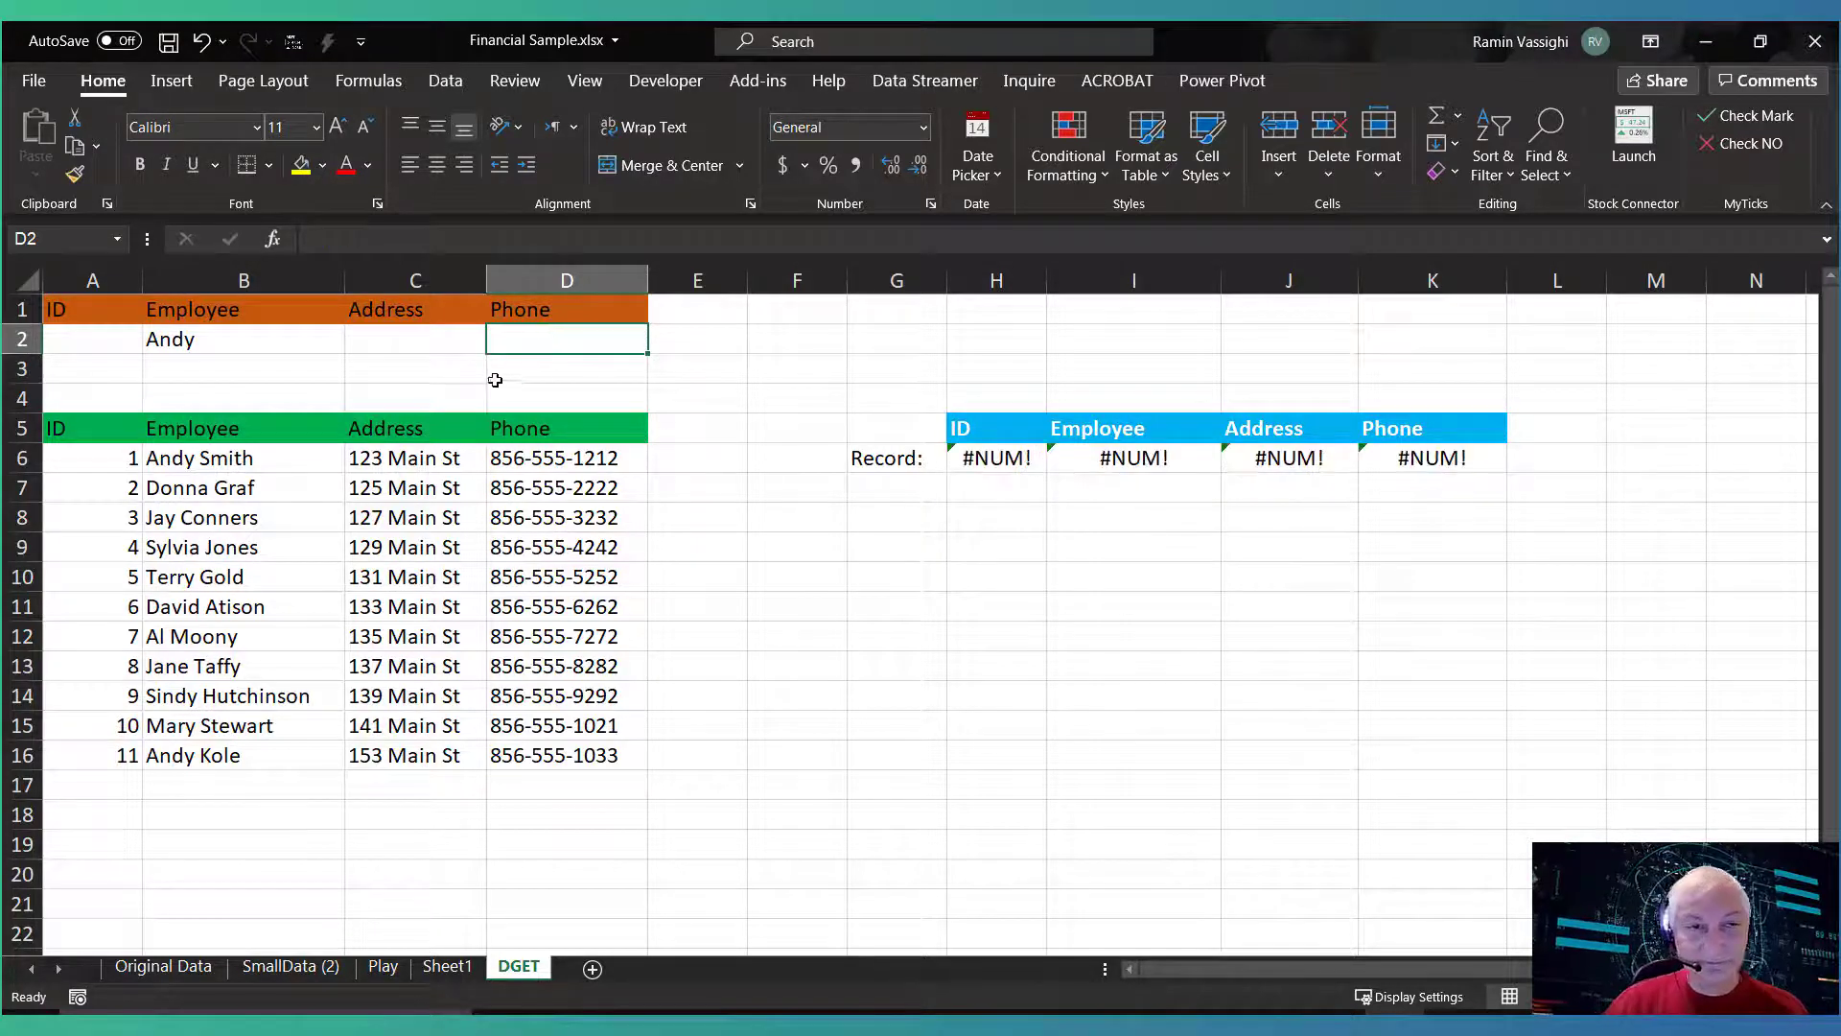
click(225, 340)
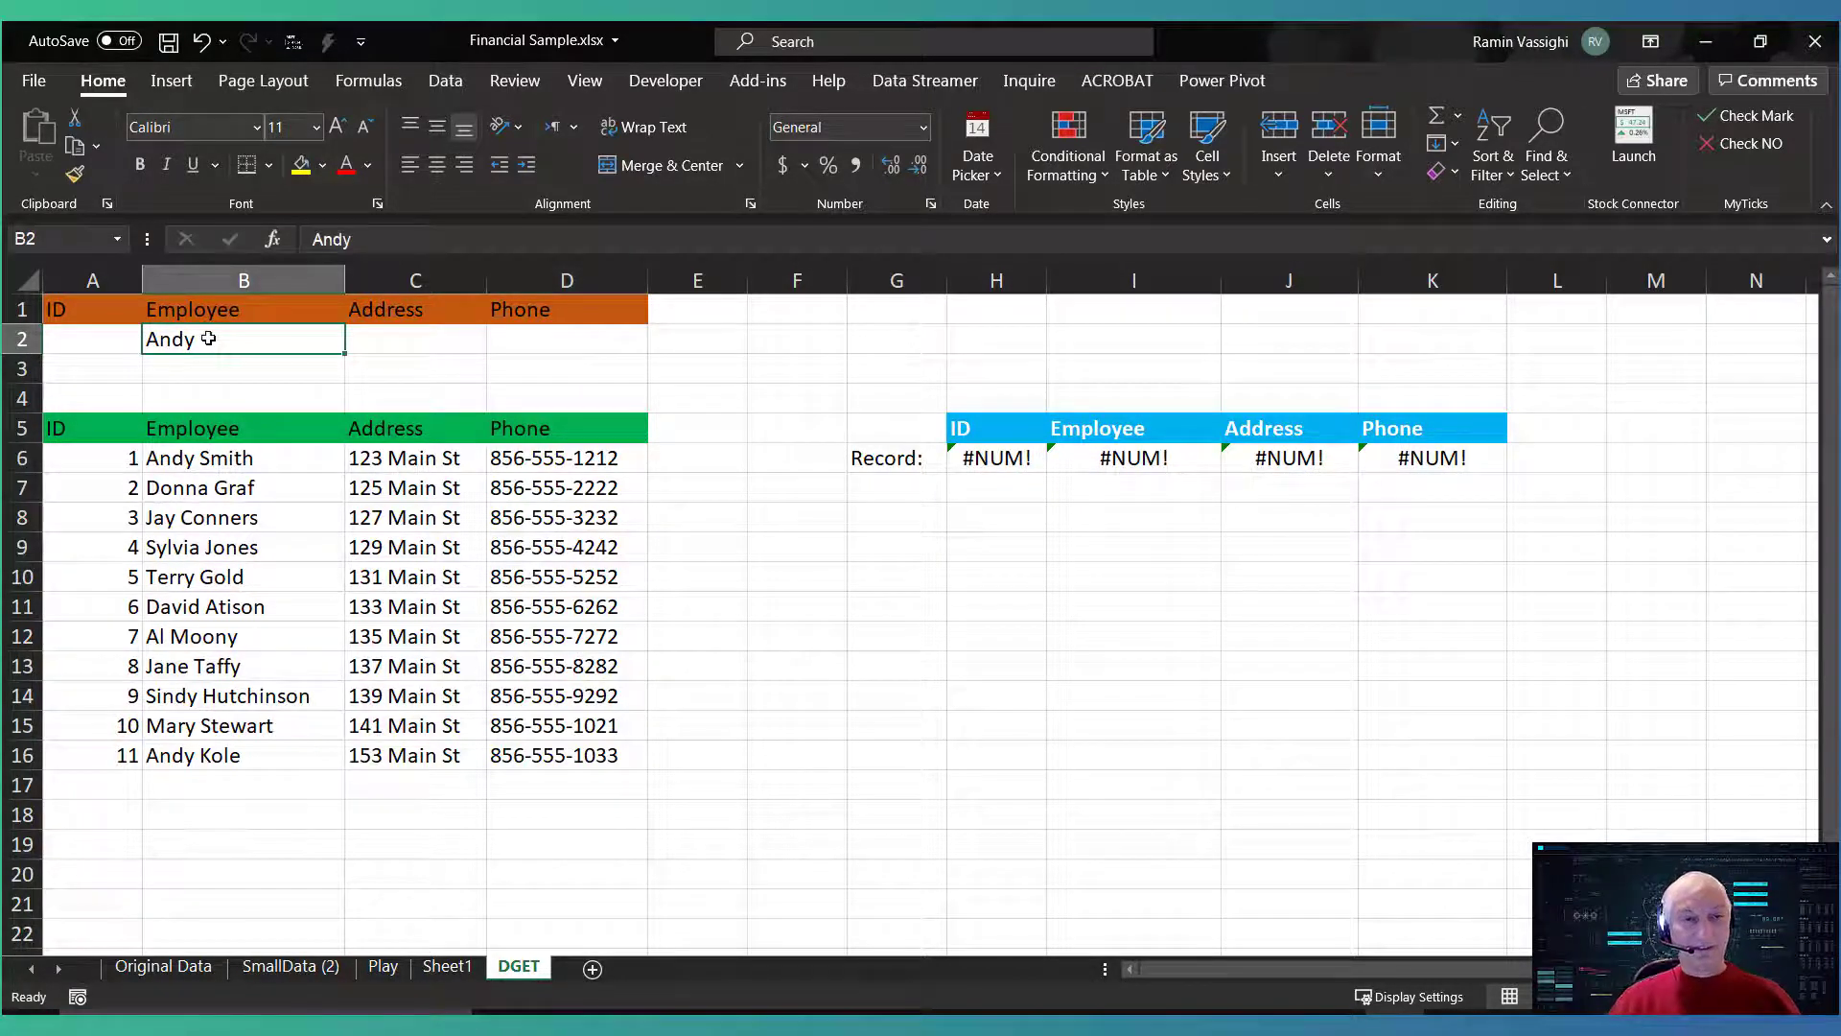
text(Andy Smith)
key(Return)
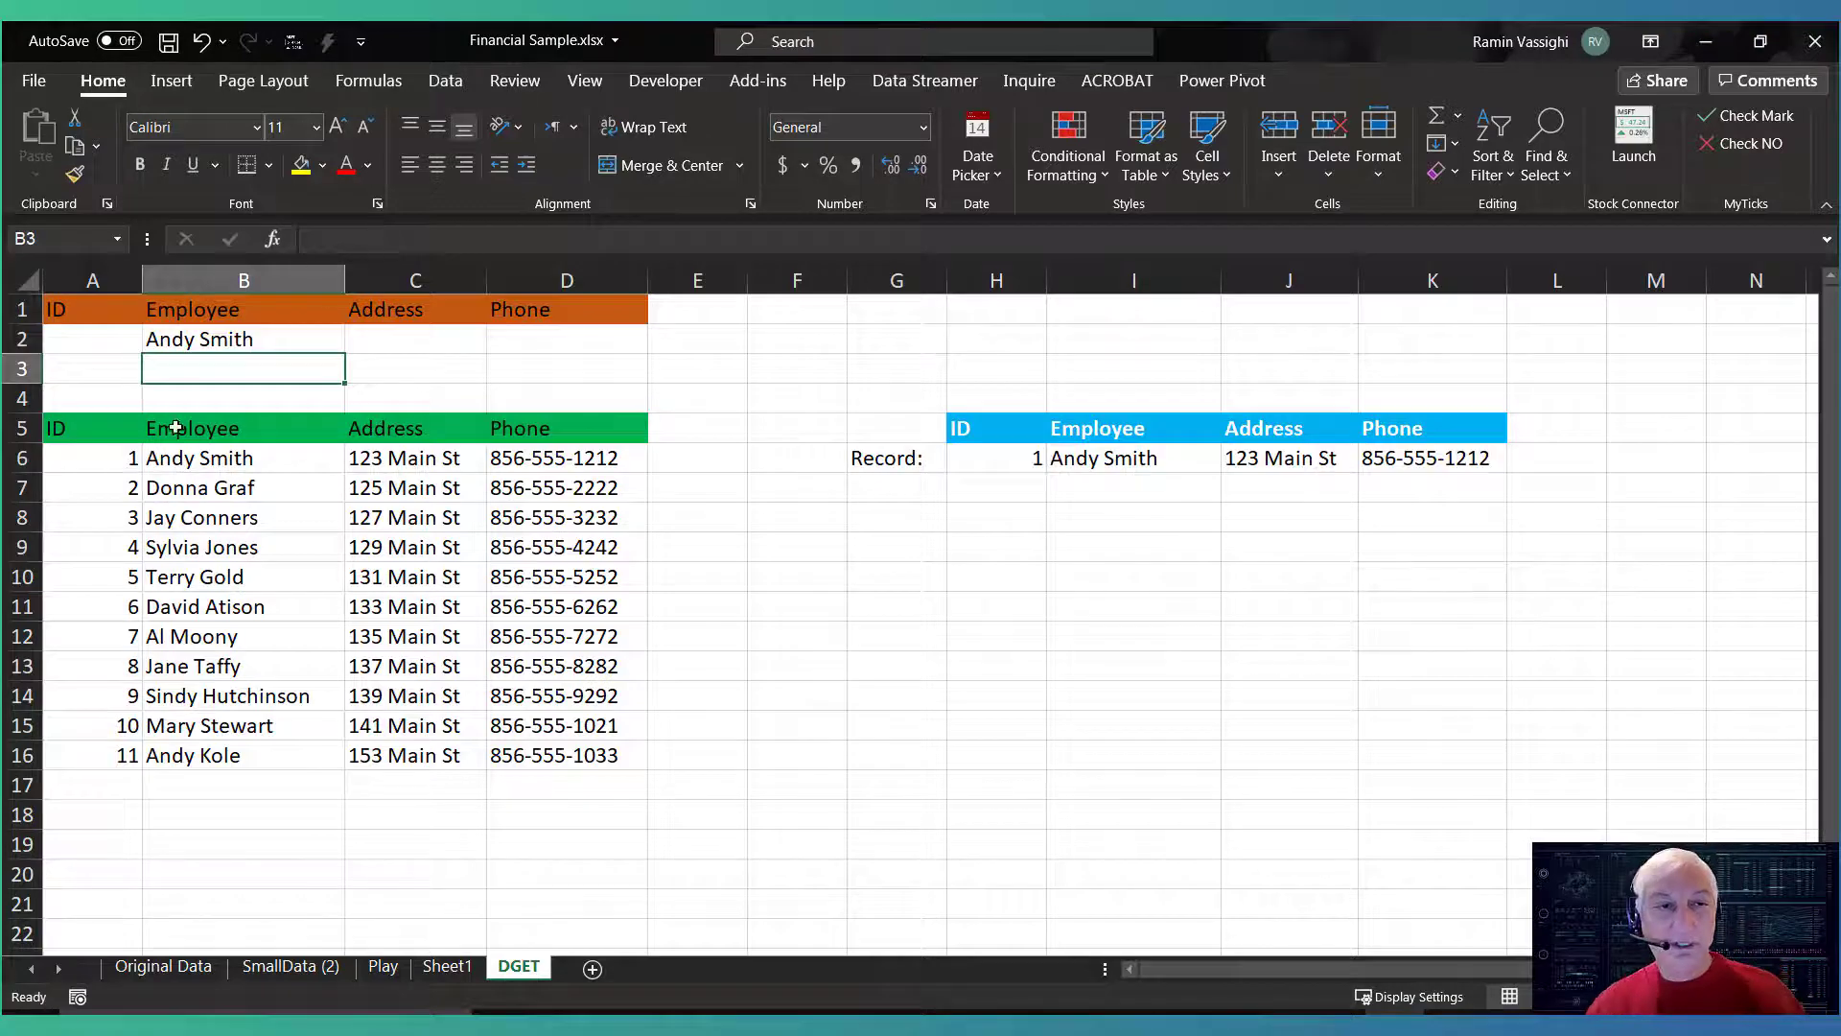